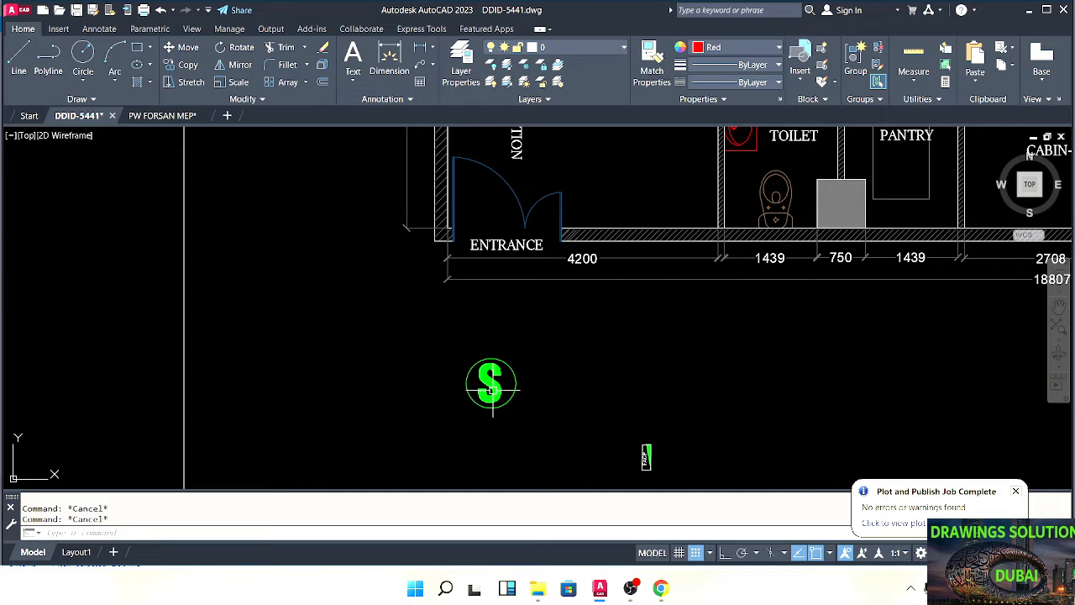
# Examine the PROPOSED POWER PLAN and PROPOSED CEILING AND LIGHTING PLAN sheets and compare their layouts
pyautogui.scroll(-2, 525, 327)
pyautogui.scroll(-3, 470, 323)
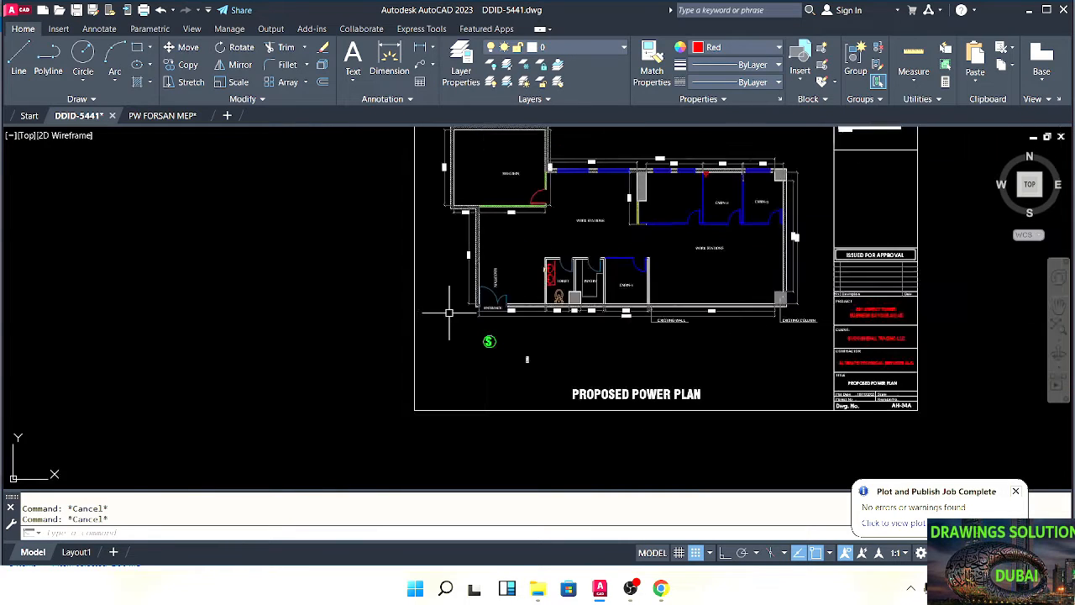
pyautogui.moveTo(439, 326); pyautogui.dragTo(589, 321, button='middle')
pyautogui.scroll(5, 300, 352)
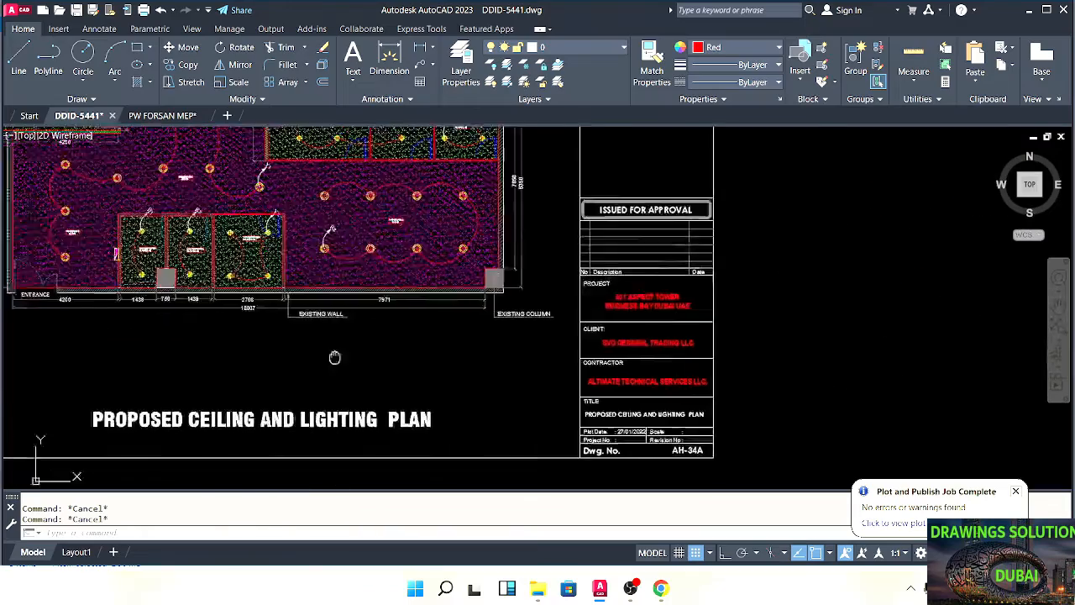
pyautogui.scroll(-5, 403, 375)
pyautogui.moveTo(208, 368); pyautogui.dragTo(395, 372, button='middle')
pyautogui.scroll(2, 193, 391)
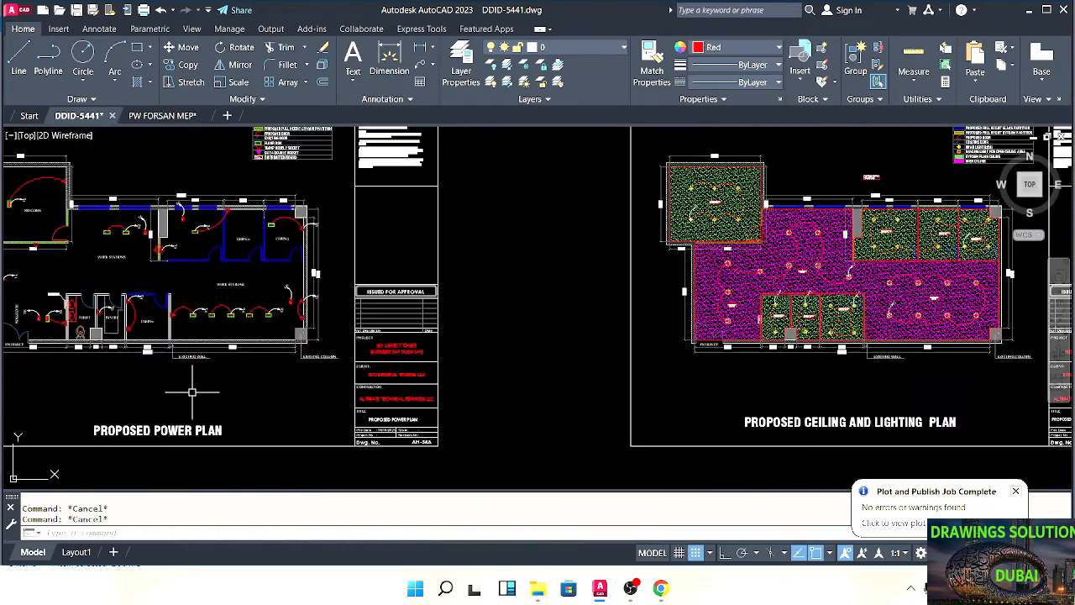
pyautogui.scroll(-2, 290, 353)
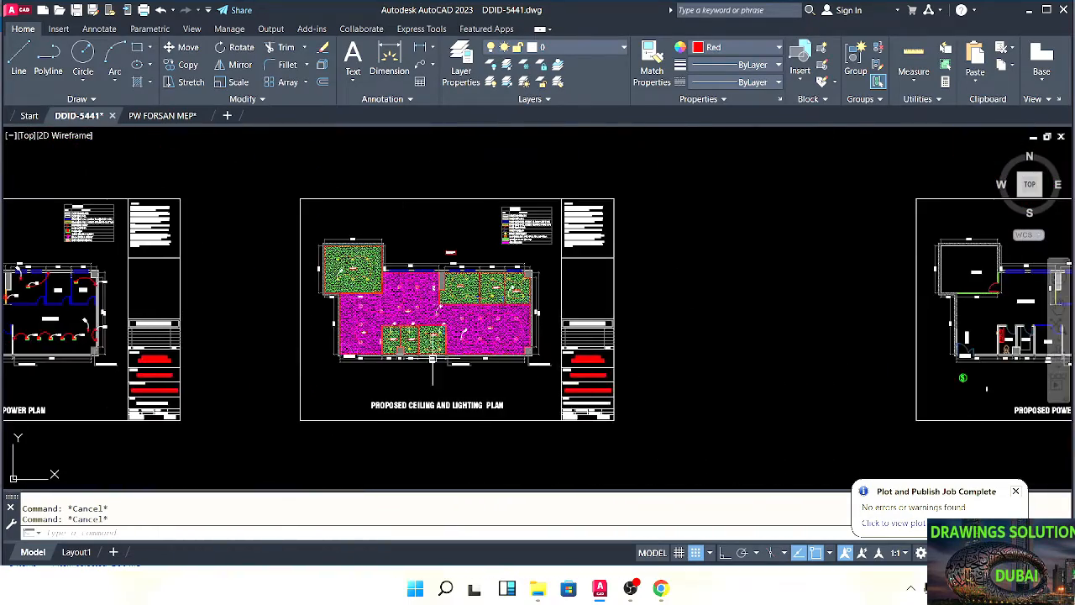
pyautogui.moveTo(492, 353); pyautogui.dragTo(341, 353, button='middle')
pyautogui.scroll(-2, 454, 336)
pyautogui.scroll(6, 496, 360)
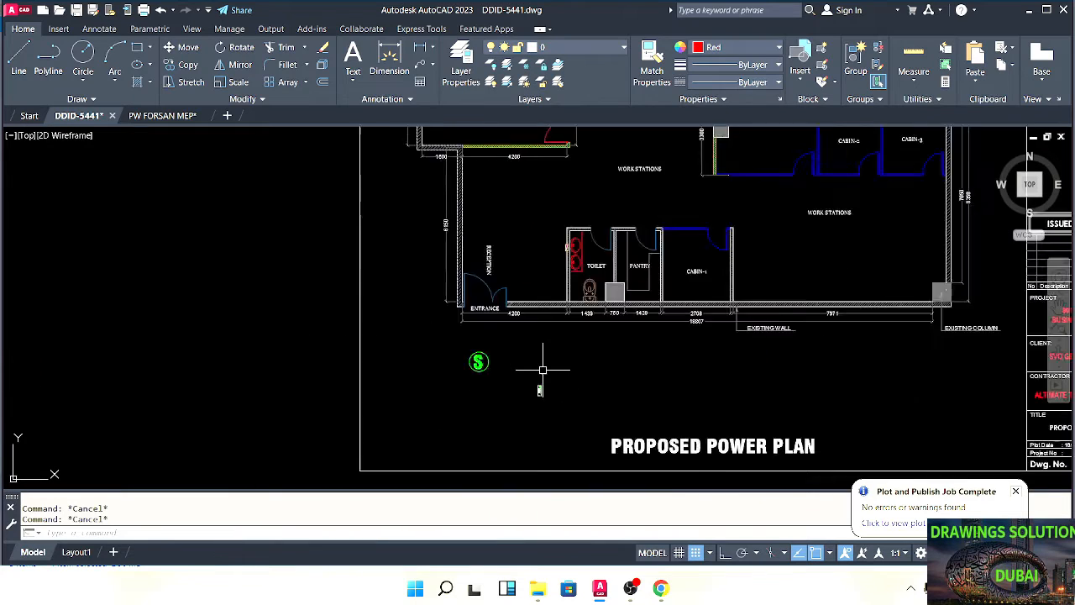
pyautogui.moveTo(503, 356); pyautogui.dragTo(480, 391, button='middle')
pyautogui.scroll(-2, 480, 391)
pyautogui.scroll(2, 480, 309)
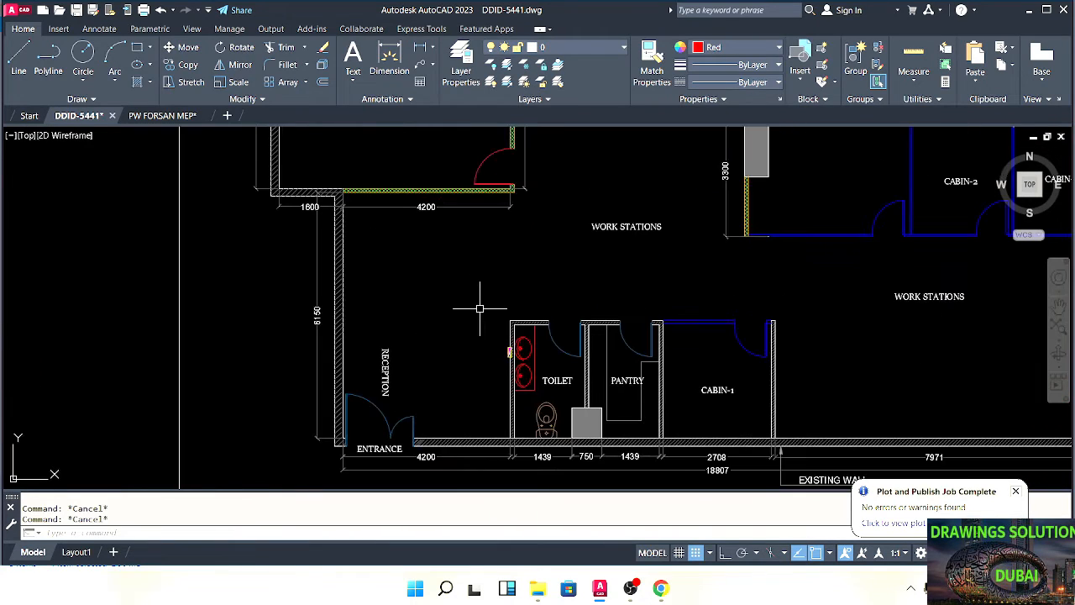
# Examine the blank power plan's room layout, the circled S and FACP symbols below the entrance, and the project title block
pyautogui.scroll(-5, 480, 309)
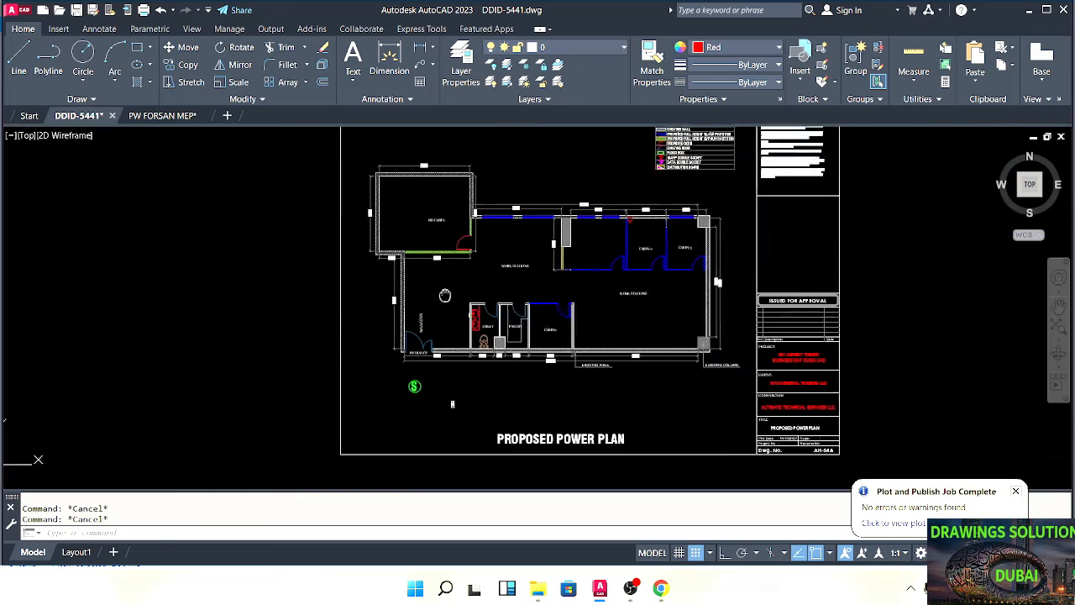
pyautogui.moveTo(453, 299); pyautogui.dragTo(435, 272, button='middle')
pyautogui.scroll(5, 471, 365)
pyautogui.scroll(-2, 418, 336)
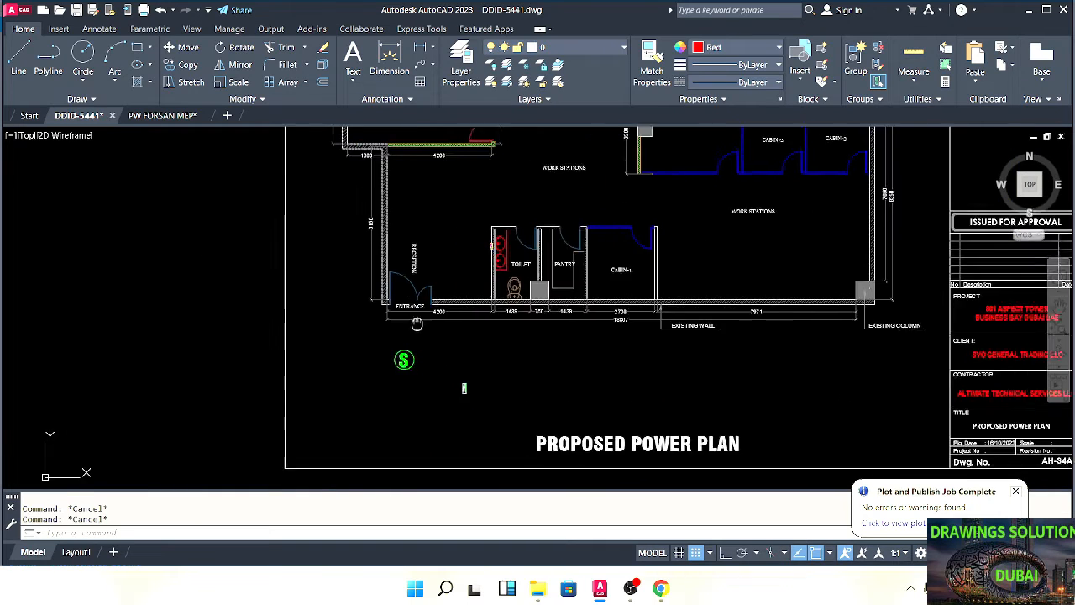
pyautogui.scroll(2, 446, 368)
pyautogui.scroll(3, 462, 308)
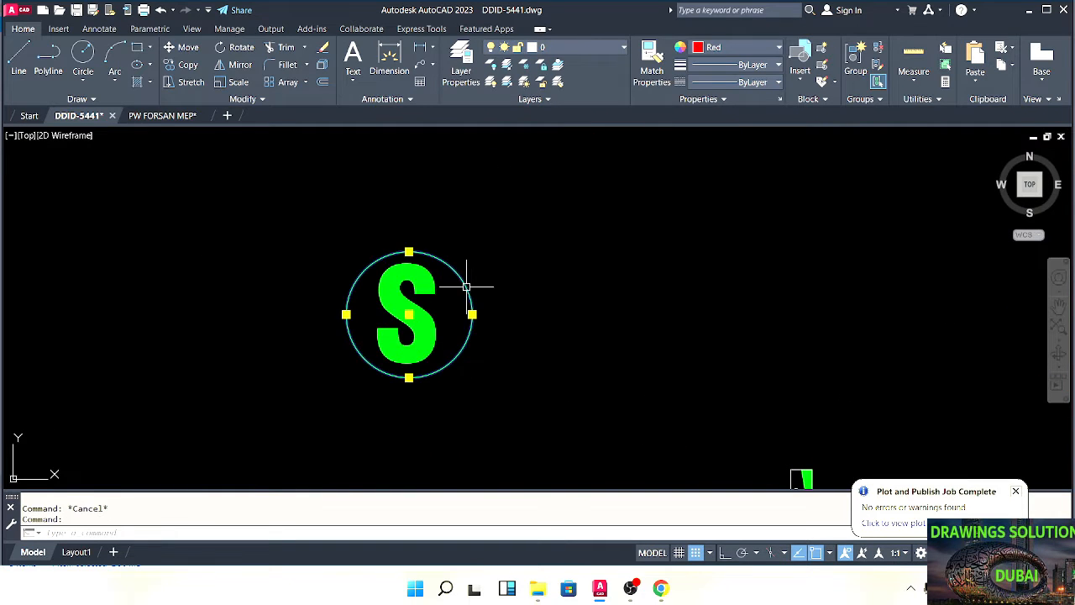
pyautogui.press('Escape')
pyautogui.scroll(-6, 498, 311)
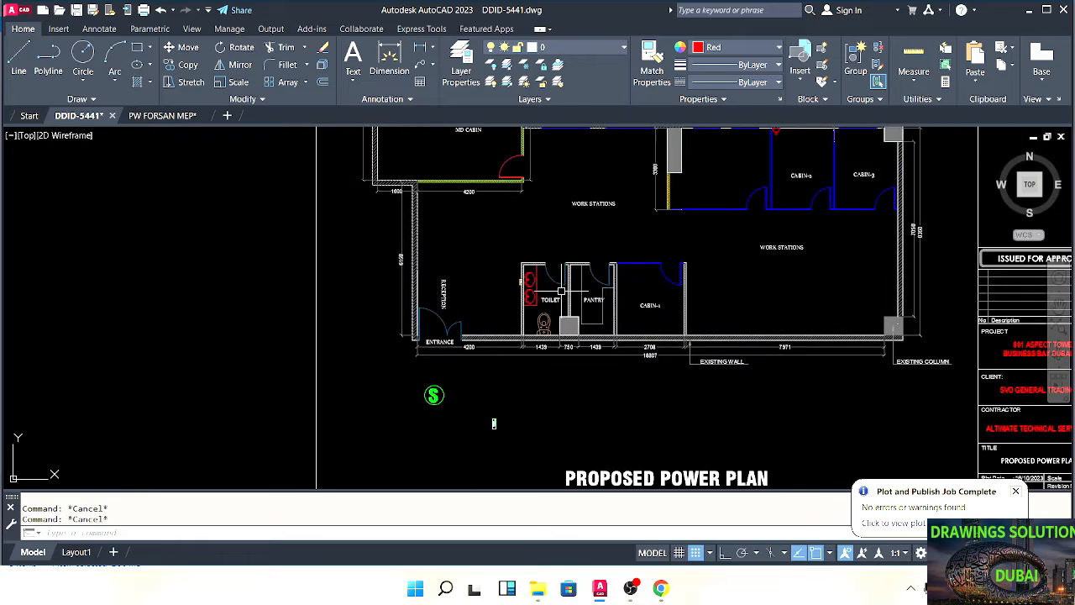
pyautogui.scroll(1, 643, 286)
pyautogui.scroll(-1, 552, 315)
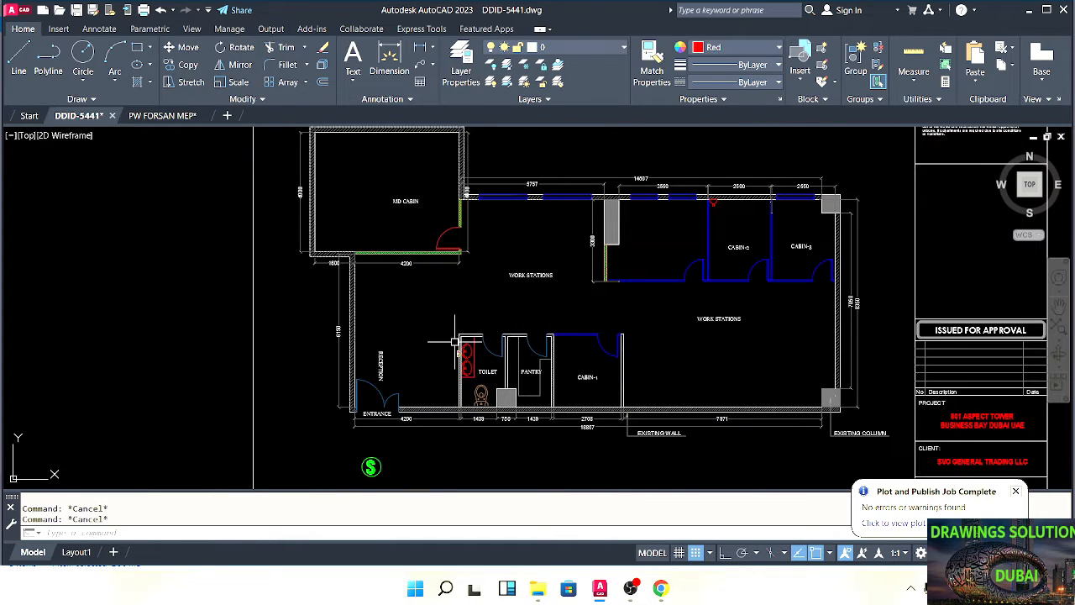
pyautogui.scroll(3, 454, 342)
pyautogui.scroll(-3, 483, 433)
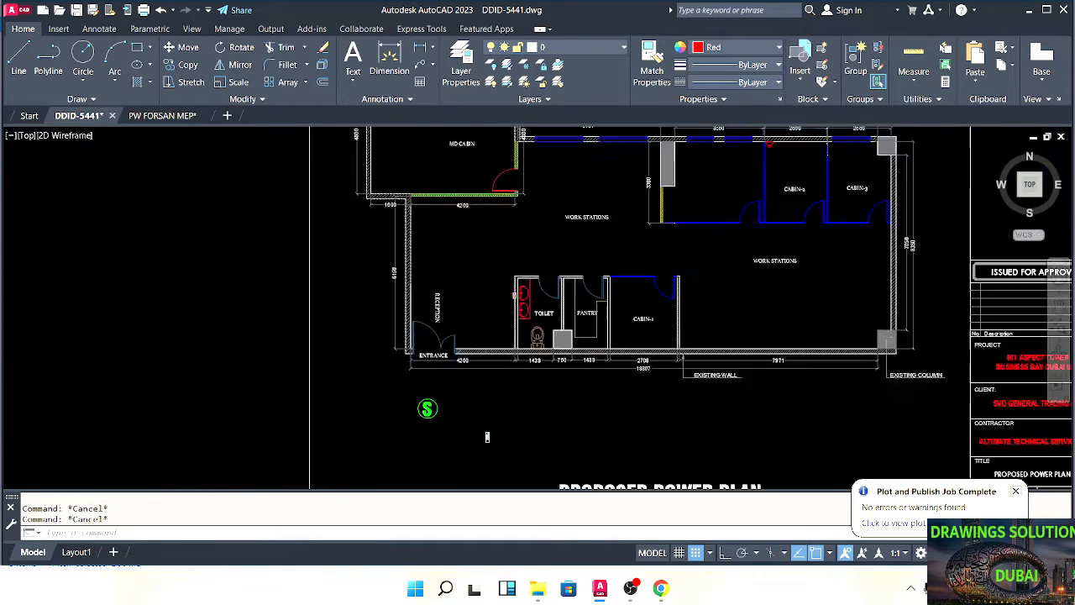
pyautogui.scroll(-2, 327, 349)
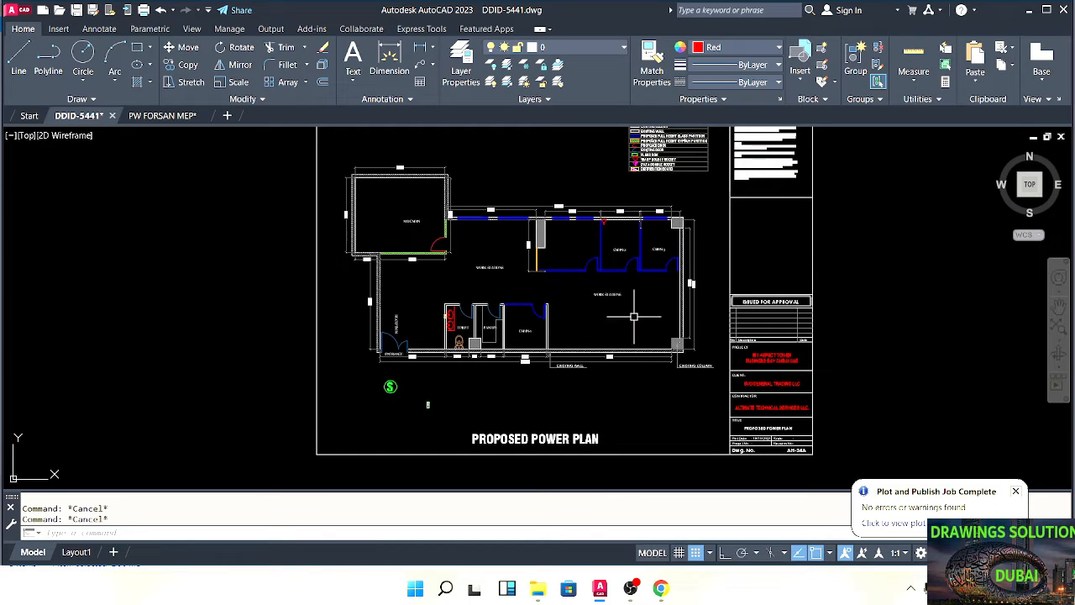
pyautogui.scroll(8, 772, 348)
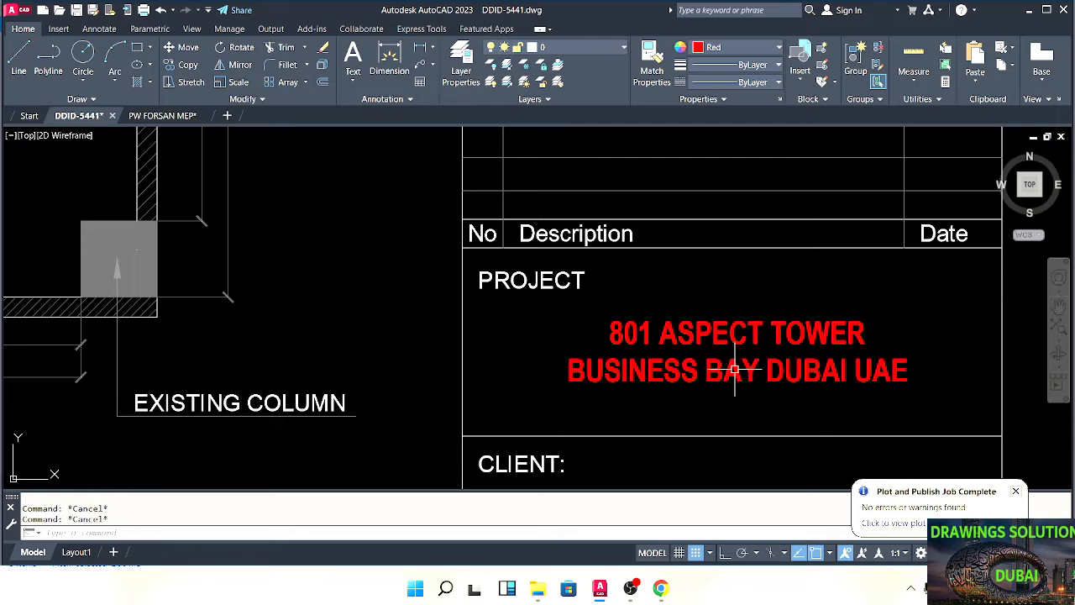
pyautogui.scroll(-8, 639, 336)
pyautogui.scroll(8, 500, 357)
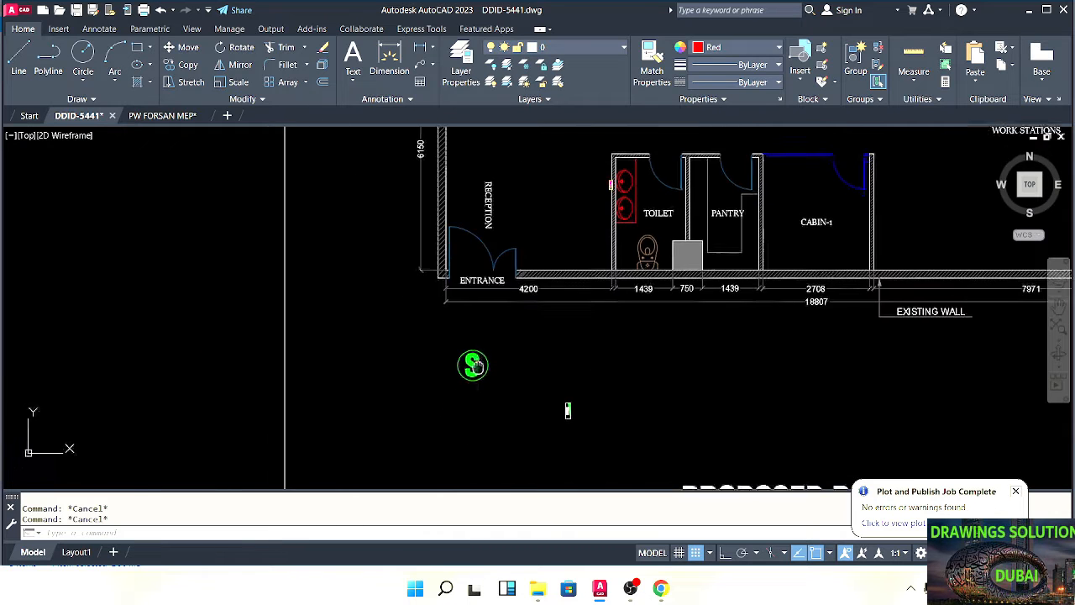
pyautogui.scroll(-2, 494, 355)
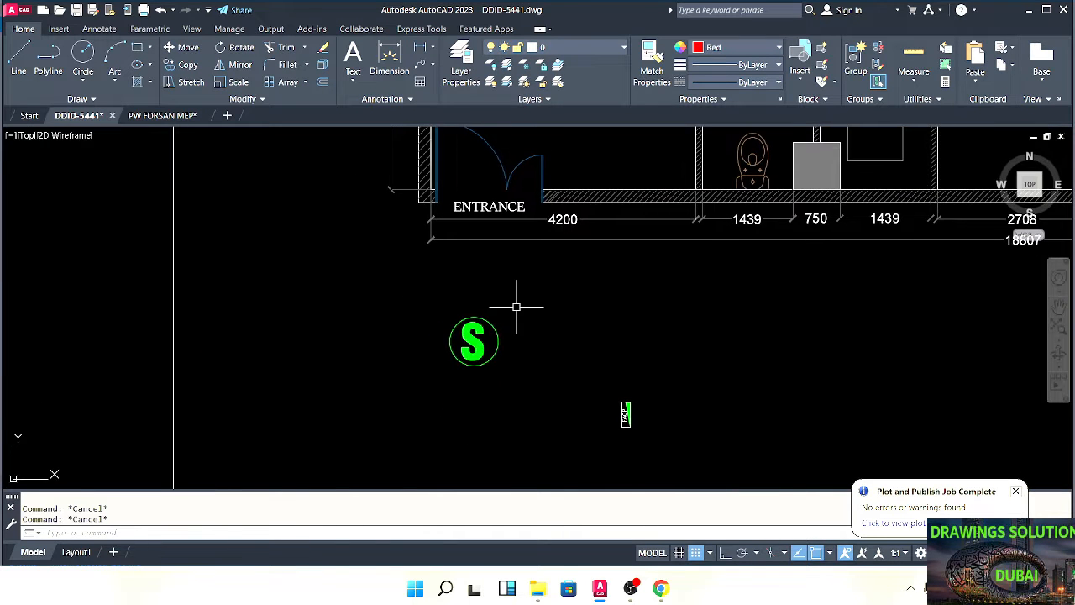
pyautogui.click(515, 305)
pyautogui.click(384, 416)
pyautogui.press('Escape')
pyautogui.scroll(2, 479, 349)
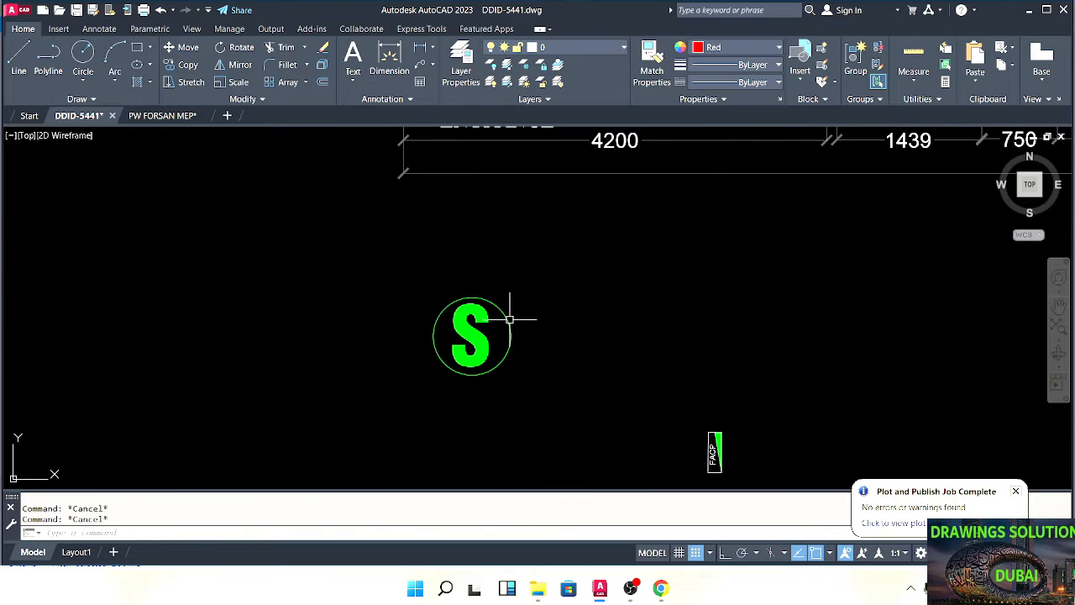
pyautogui.click(517, 289)
pyautogui.click(399, 422)
pyautogui.press('Escape')
pyautogui.click(532, 283)
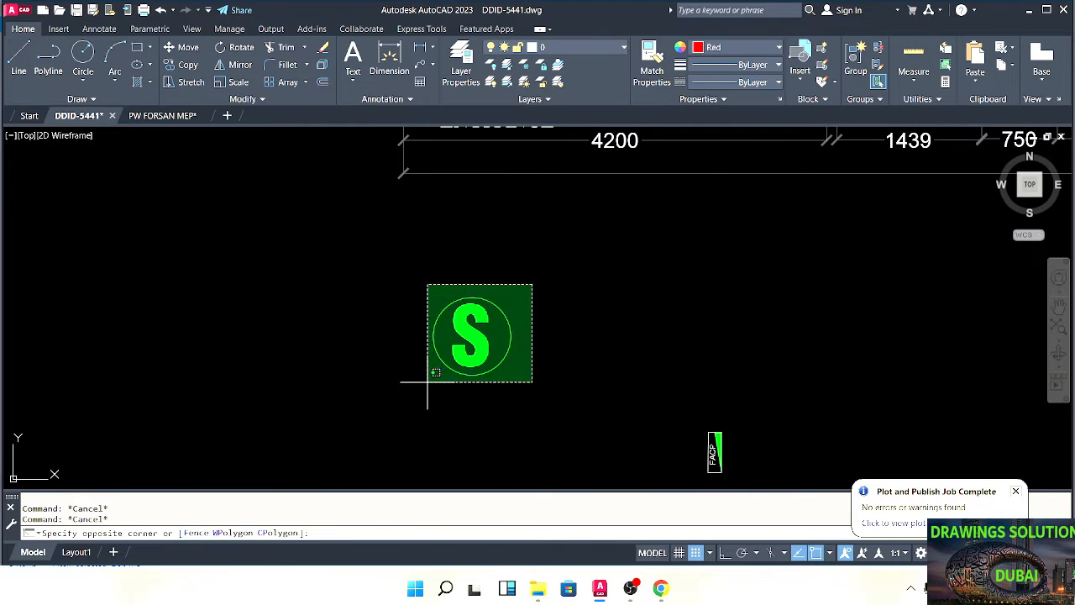
pyautogui.click(401, 401)
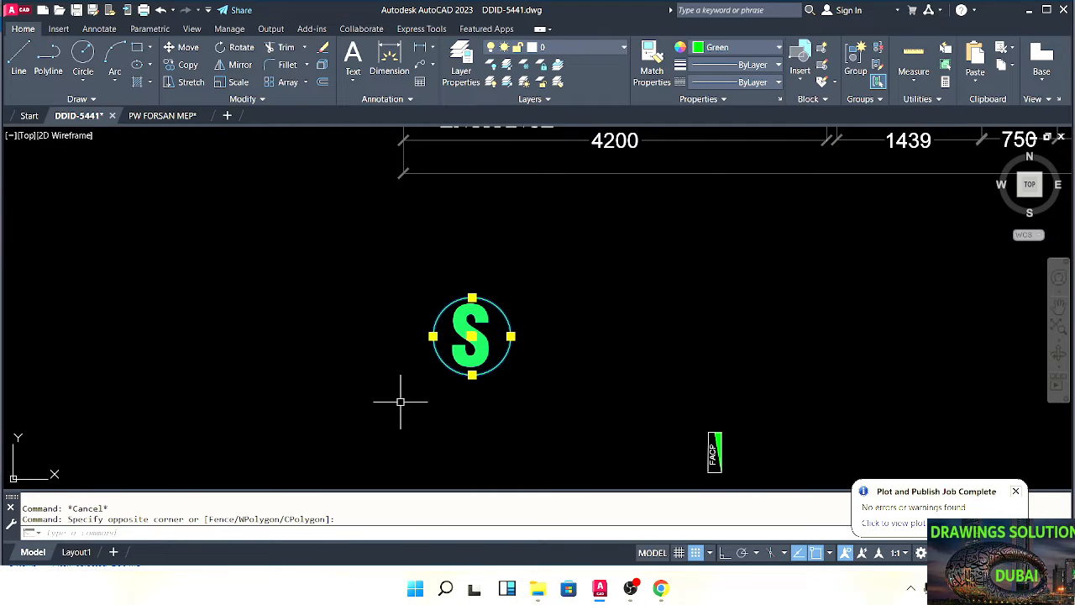
pyautogui.press('Escape')
pyautogui.click(533, 278)
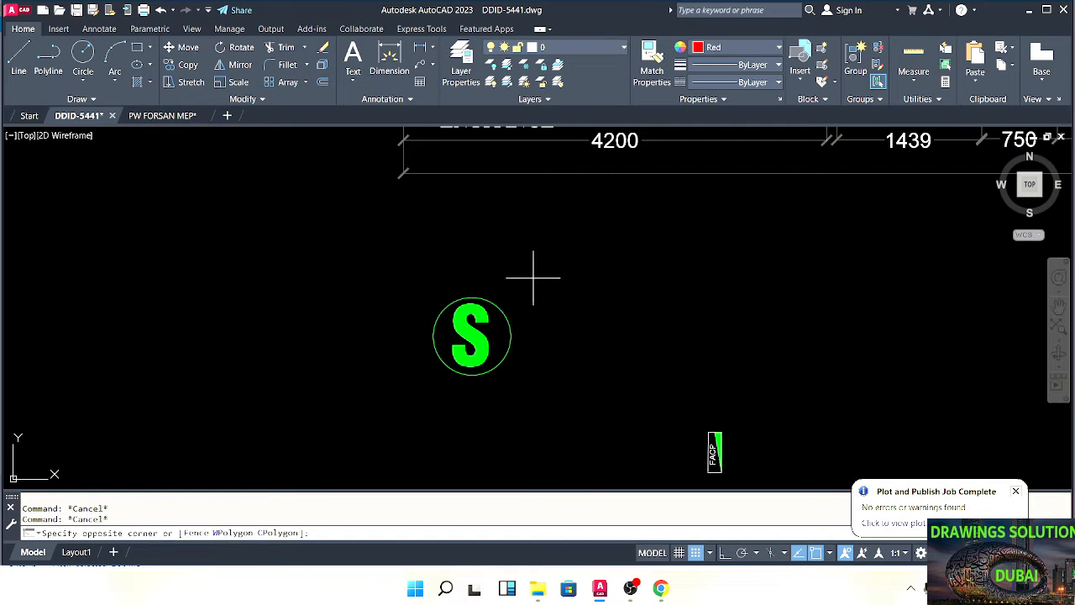
pyautogui.click(436, 397)
pyautogui.press('Escape')
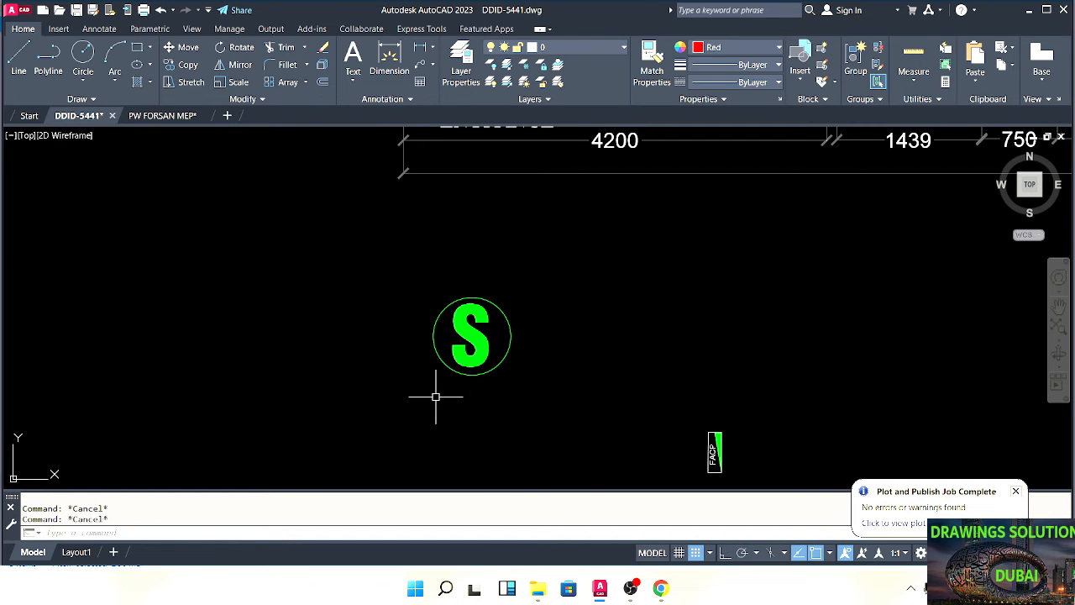
pyautogui.scroll(-3, 436, 392)
pyautogui.scroll(3, 471, 395)
pyautogui.click(533, 279)
pyautogui.click(415, 393)
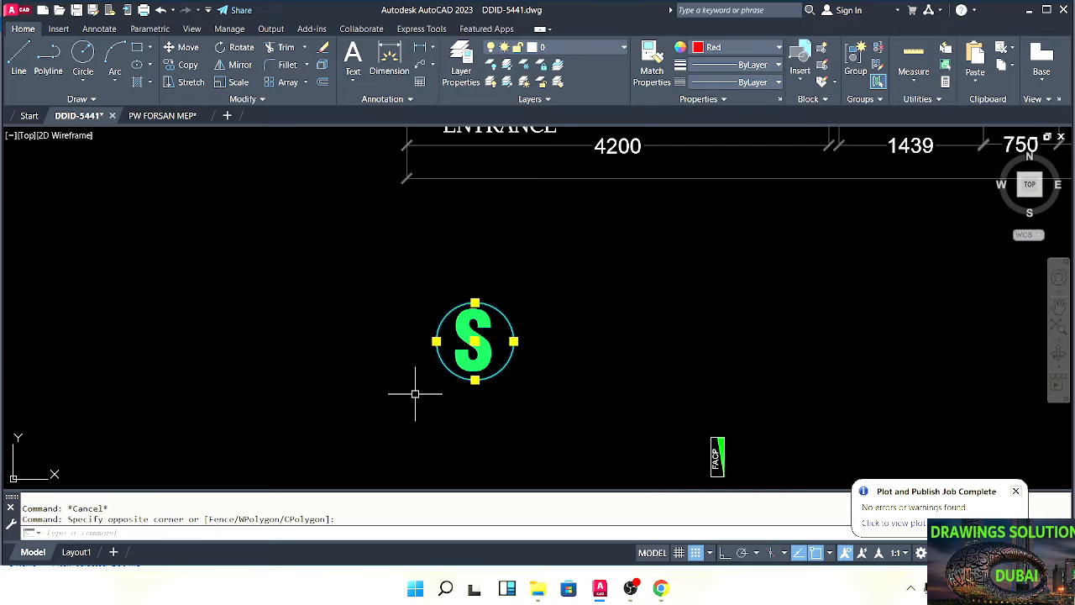
pyautogui.scroll(-5, 414, 393)
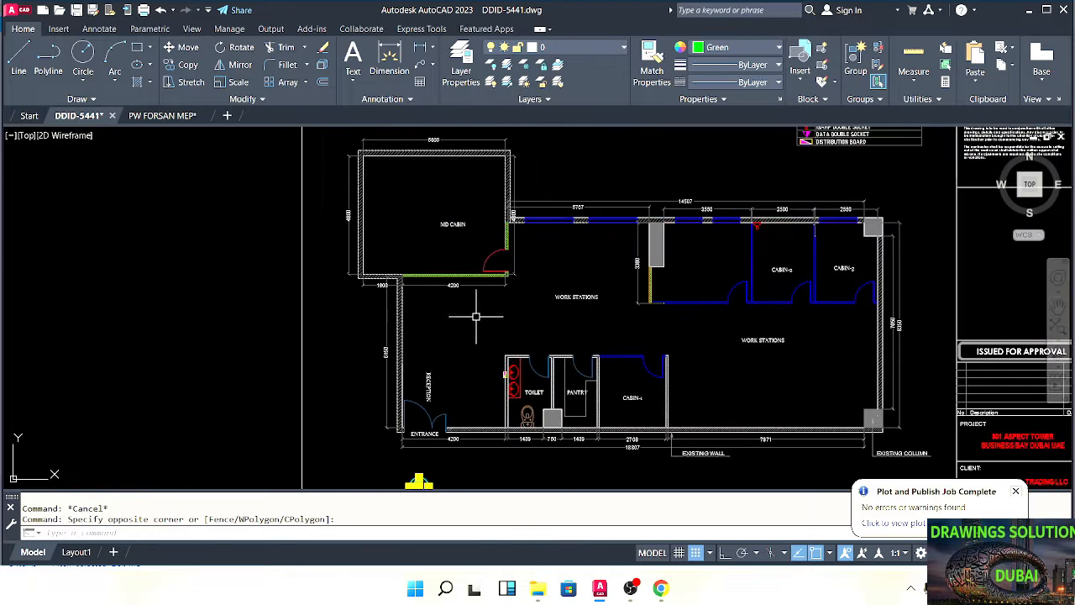
pyautogui.moveTo(629, 308); pyautogui.dragTo(589, 298, button='middle')
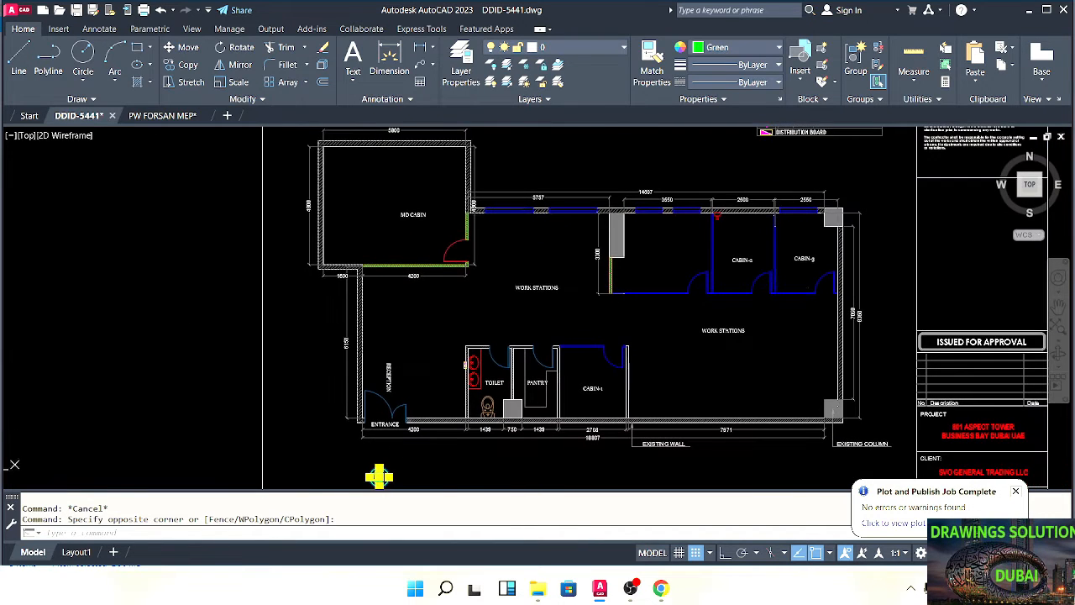
pyautogui.moveTo(419, 381); pyautogui.dragTo(400, 352, button='middle')
pyautogui.press('Escape')
pyautogui.press('Escape')
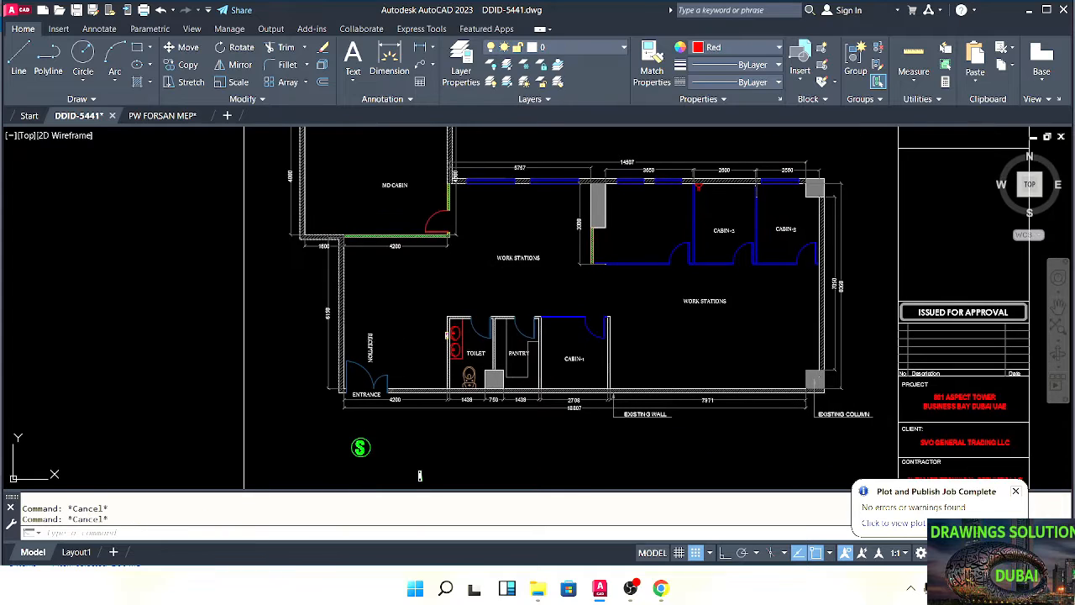
# Move the circled S symbol by its centre from below the entrance into the MD CABIN, just above the room label
pyautogui.scroll(2, 360, 434)
pyautogui.moveTo(360, 434); pyautogui.dragTo(396, 365, button='middle')
pyautogui.click(426, 366)
pyautogui.click(345, 420)
pyautogui.scroll(2, 324, 432)
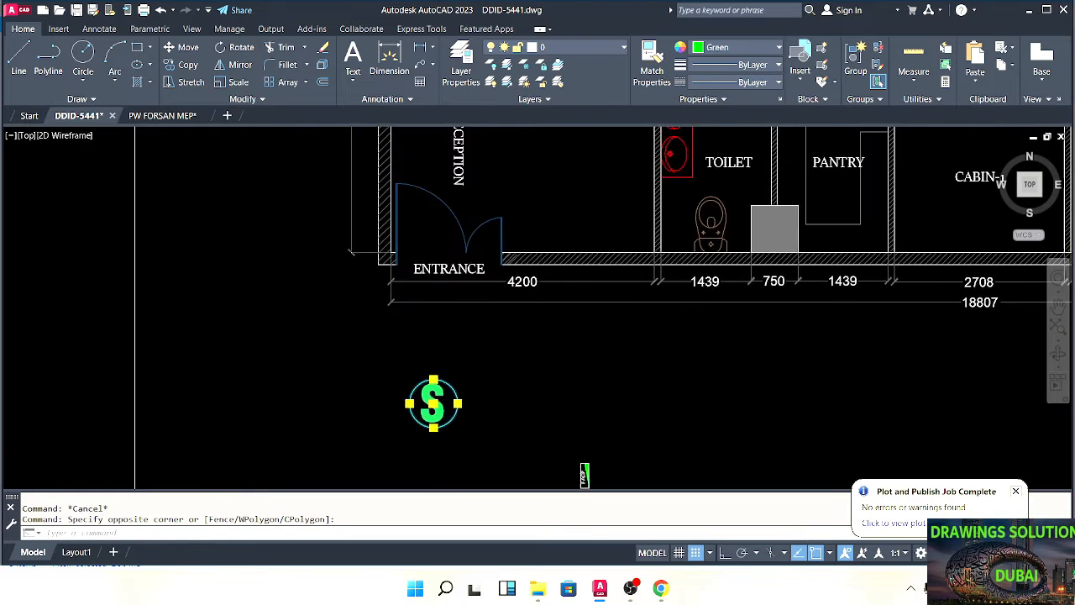
pyautogui.scroll(-2, 417, 437)
pyautogui.write('m')
pyautogui.press('Return')
pyautogui.click(417, 418)
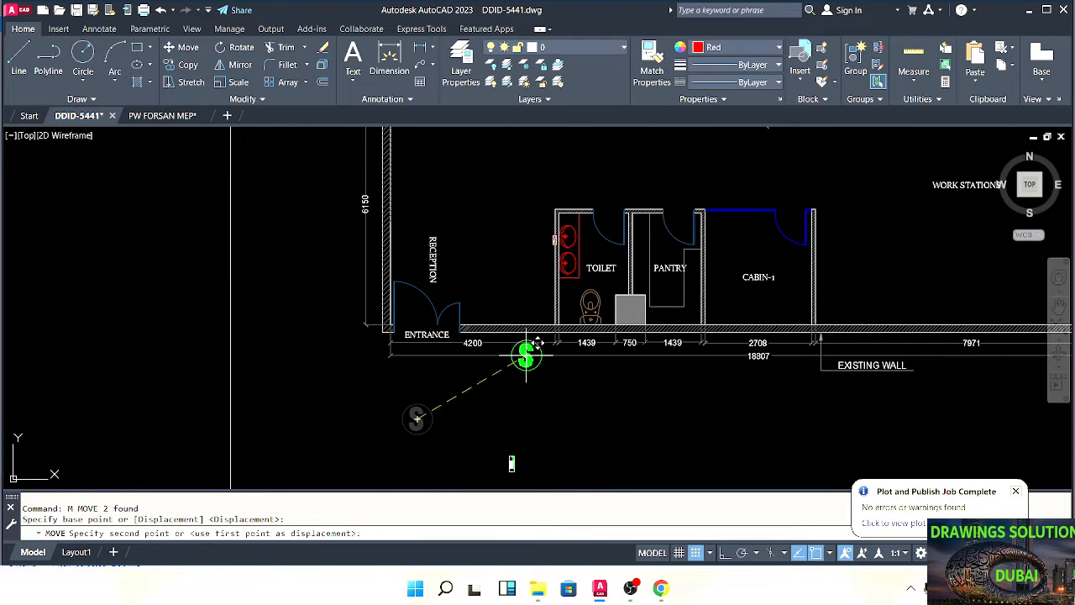
pyautogui.moveTo(526, 355); pyautogui.dragTo(528, 483, button='middle')
pyautogui.scroll(-1, 528, 479)
pyautogui.scroll(2, 458, 258)
pyautogui.click(502, 244)
pyautogui.press('Escape')
pyautogui.moveTo(516, 250); pyautogui.dragTo(493, 282, button='middle')
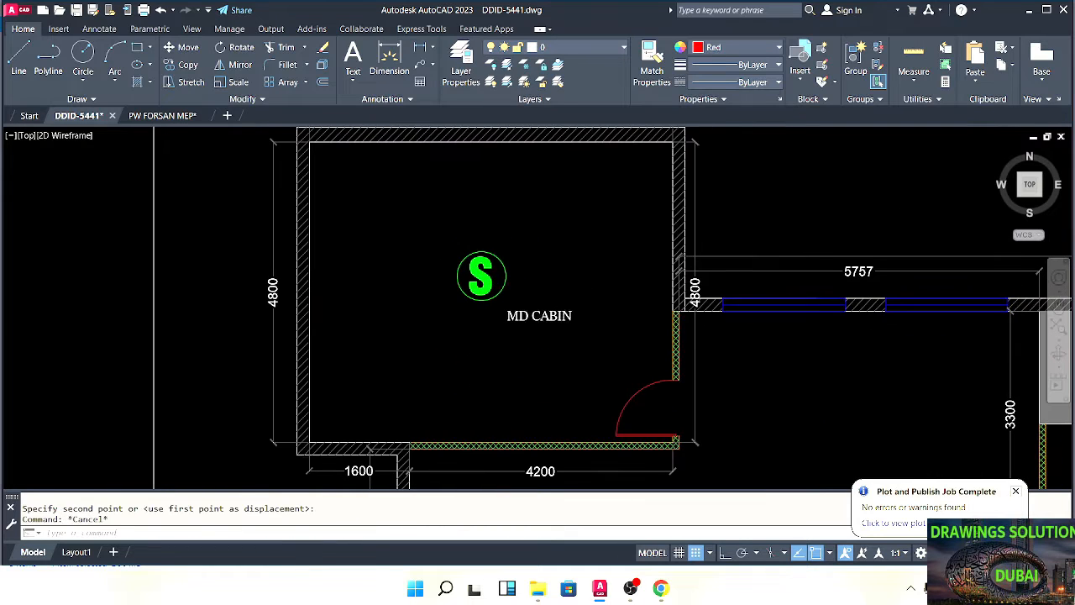
# Scale the circled S symbol in the MD CABIN by a factor of .5 about its centre
pyautogui.click(567, 284)
pyautogui.click(526, 361)
pyautogui.press('Escape')
pyautogui.press('Escape')
pyautogui.scroll(2, 511, 253)
pyautogui.click(526, 238)
pyautogui.click(432, 304)
pyautogui.write('s')
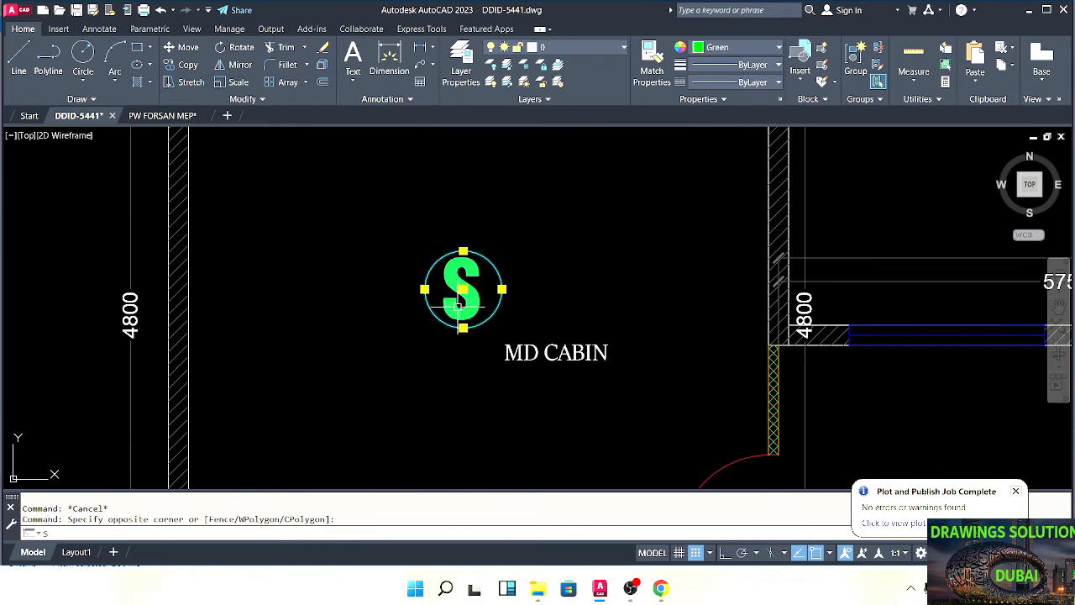
pyautogui.write('c')
pyautogui.press('Return')
pyautogui.click(462, 288)
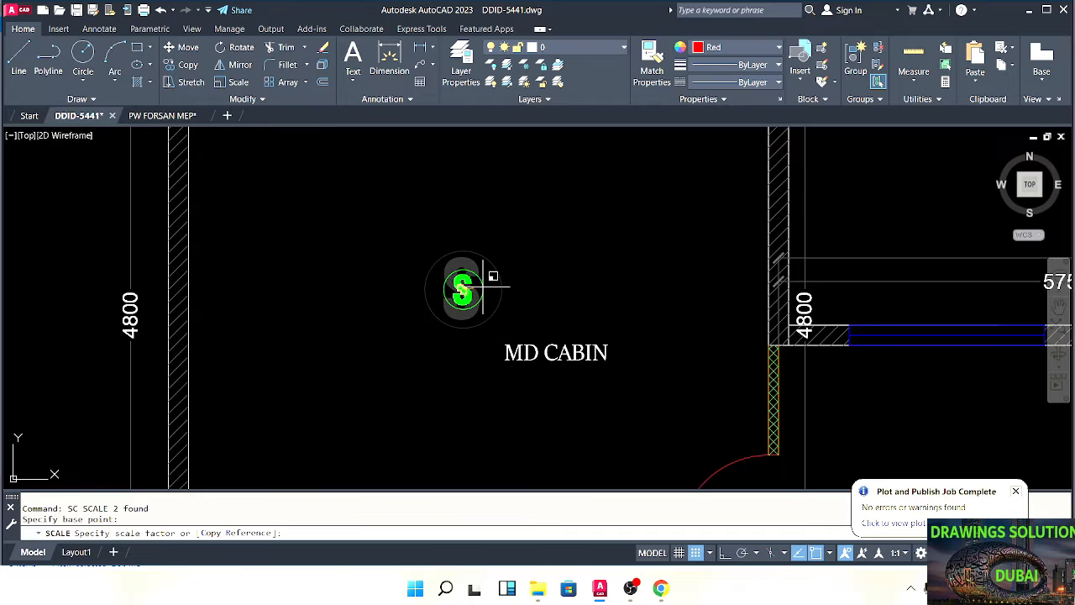
pyautogui.press('Return')
pyautogui.press('Escape')
pyautogui.press('Escape')
pyautogui.scroll(-3, 516, 320)
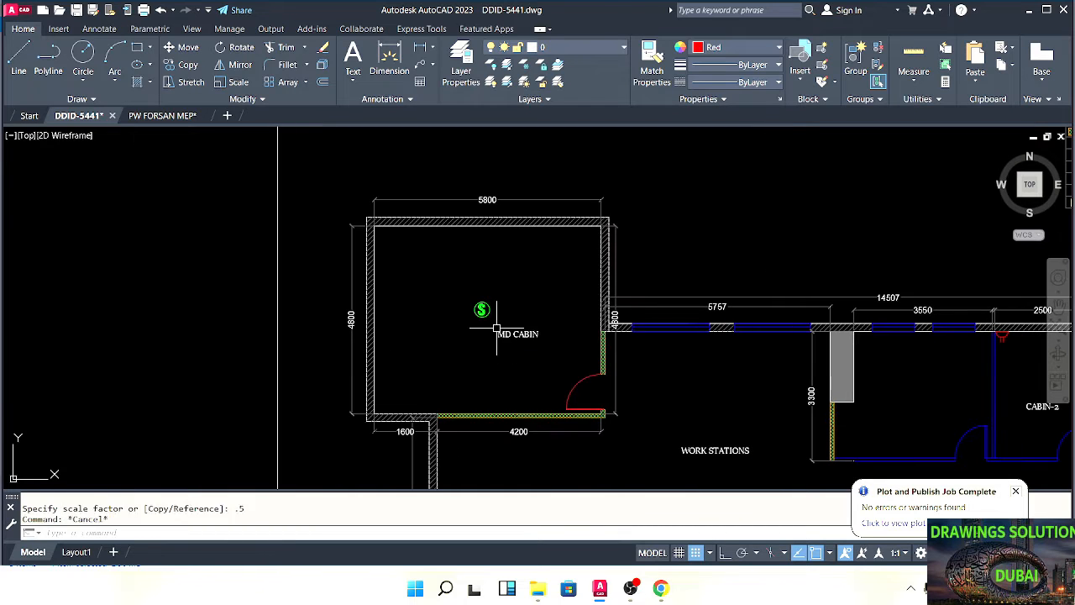
# Measure the circled S symbol's width with a temporary horizontal linear dimension across the circle, and erase that dimension
pyautogui.scroll(4, 480, 308)
pyautogui.click(497, 254)
pyautogui.press('Escape')
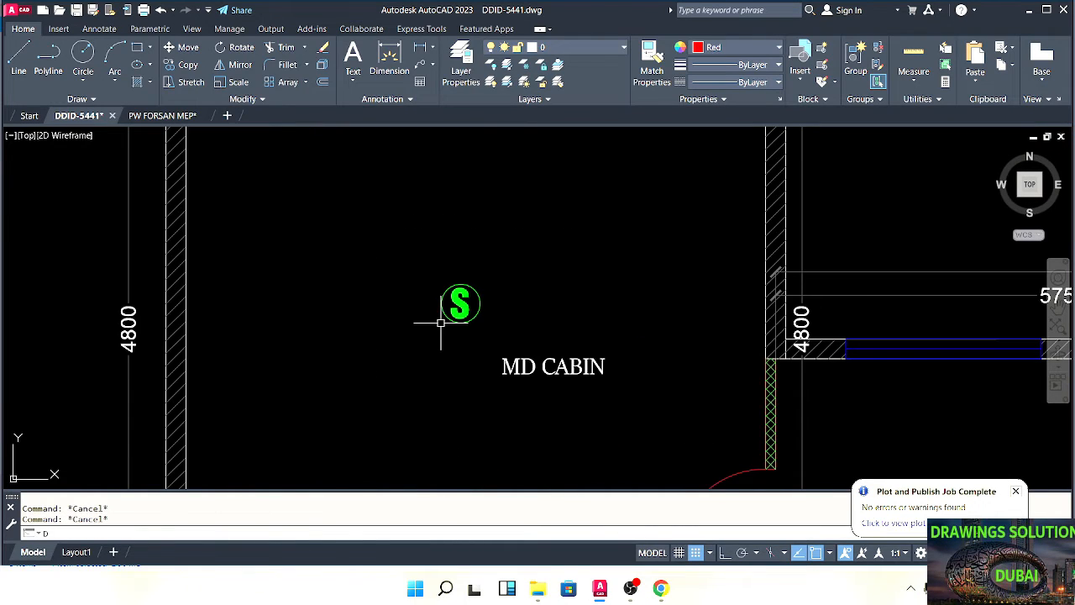
pyautogui.write('dli')
pyautogui.press('Return')
pyautogui.click(438, 300)
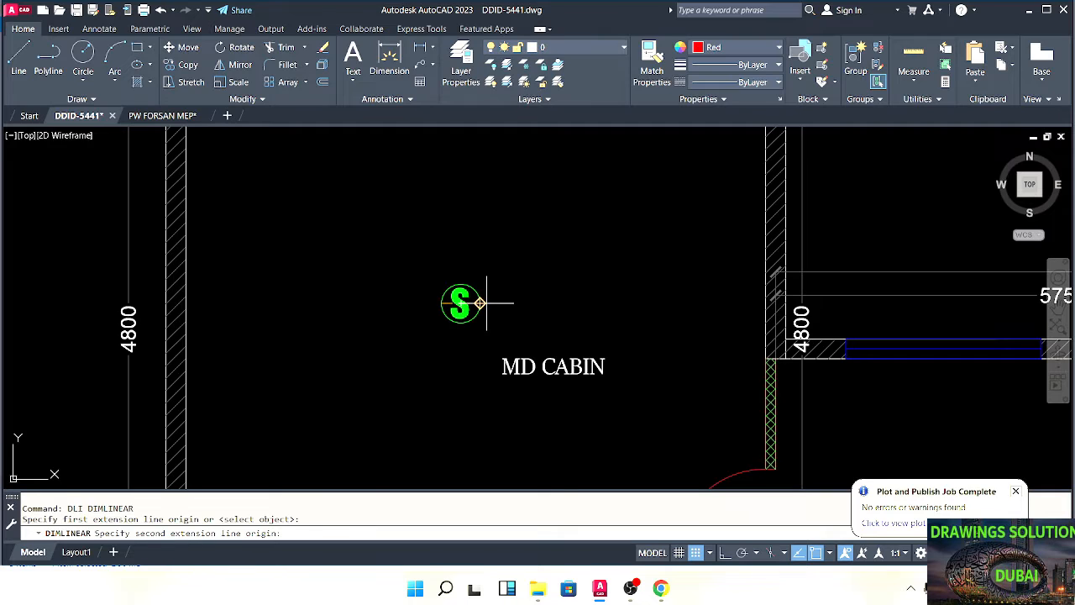
pyautogui.click(487, 303)
pyautogui.click(483, 244)
pyautogui.press('Escape')
pyautogui.press('Escape')
pyautogui.click(496, 230)
pyautogui.click(446, 260)
pyautogui.write('e')
pyautogui.press('Escape')
# Scale the circled S symbol in the MD CABIN by a factor of .6 about the circle's lowest point
pyautogui.click(498, 269)
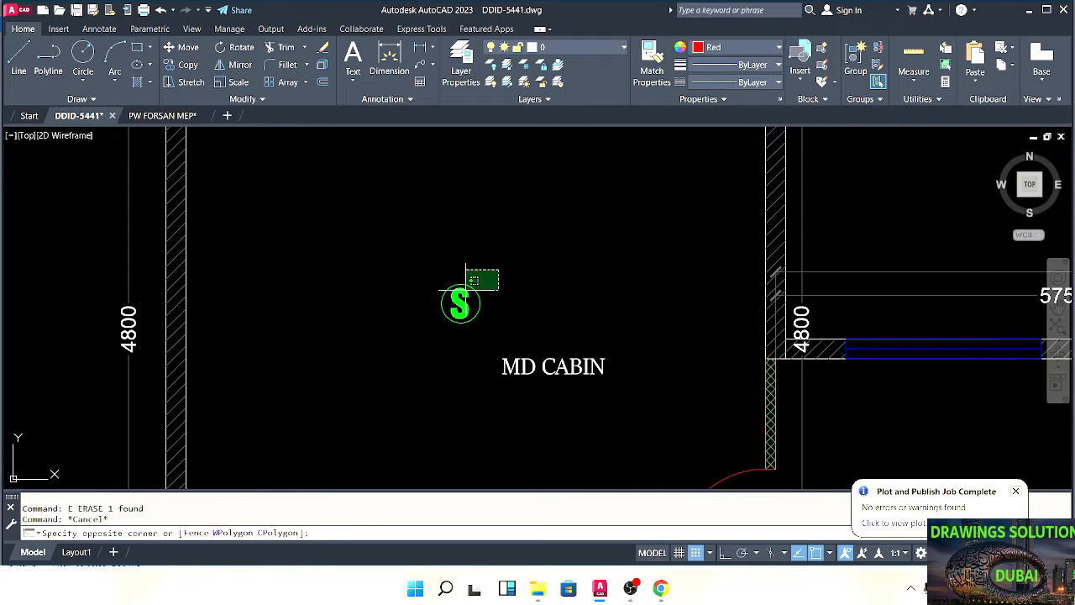
pyautogui.click(456, 322)
pyautogui.write('sc')
pyautogui.press('Return')
pyautogui.scroll(4, 458, 323)
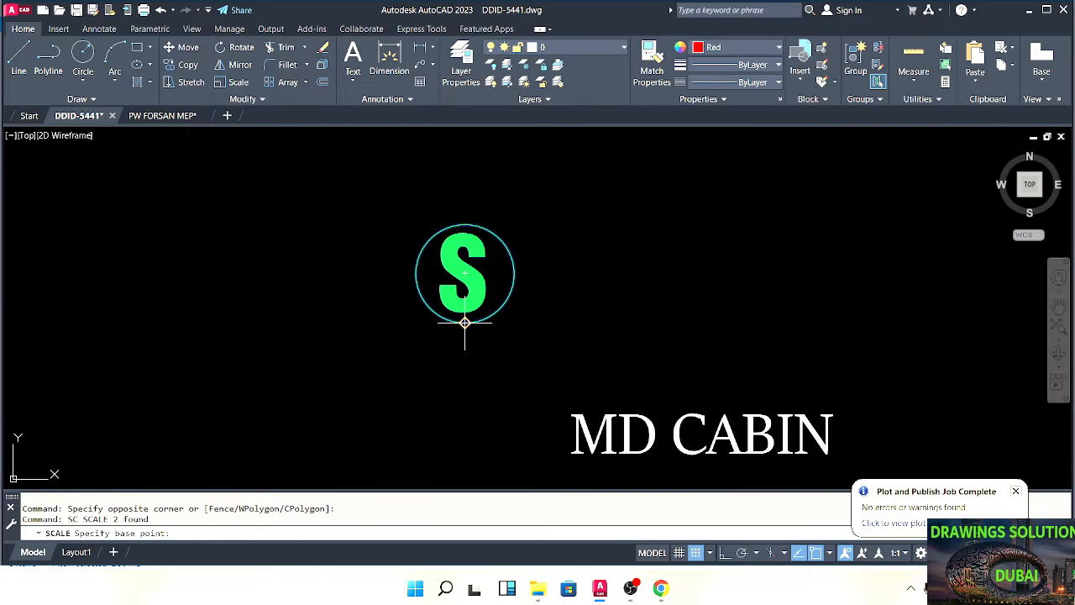
pyautogui.click(465, 321)
pyautogui.write('.6')
pyautogui.press('Return')
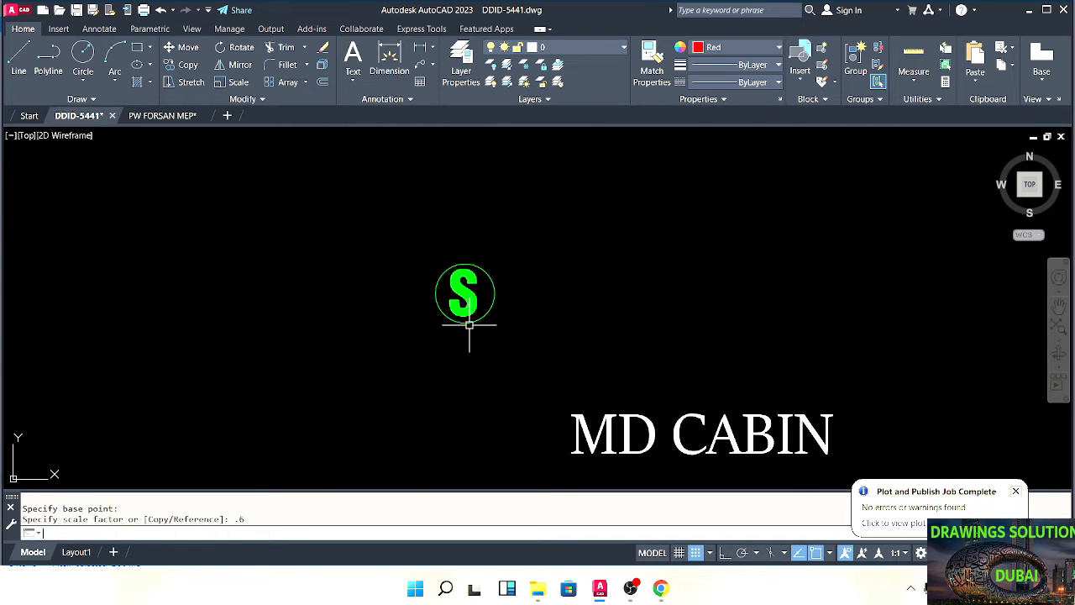
pyautogui.press('Escape')
pyautogui.press('Escape')
# Enlarge the circled S symbol in the MD CABIN slightly, using a base point just below the circle
pyautogui.scroll(-3, 497, 308)
pyautogui.moveTo(521, 326); pyautogui.dragTo(509, 325, button='middle')
pyautogui.scroll(1, 496, 309)
pyautogui.click(489, 276)
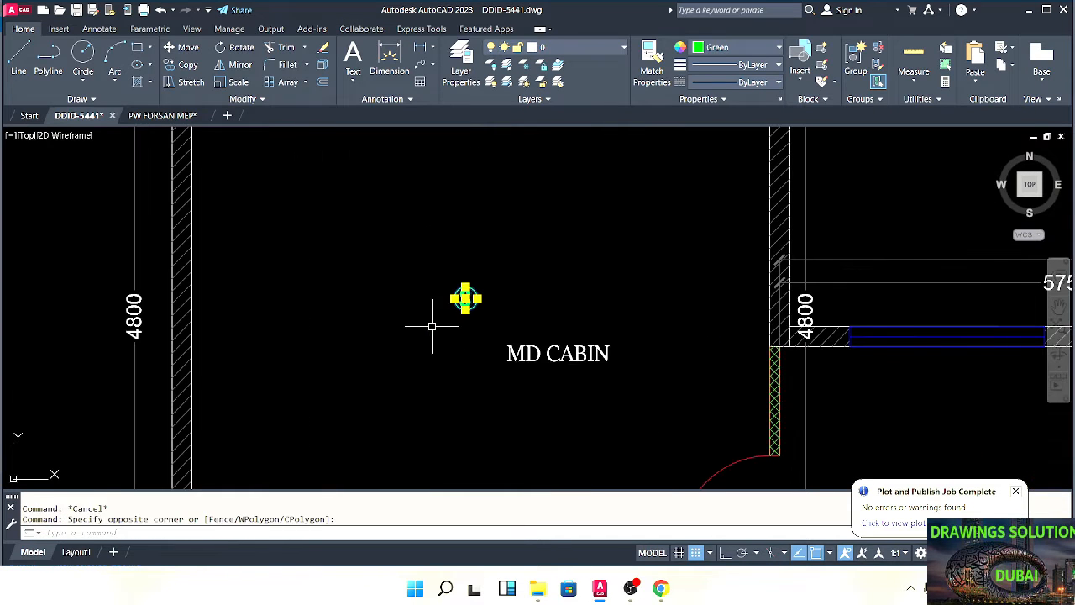
pyautogui.press('Escape')
pyautogui.scroll(-3, 483, 353)
pyautogui.scroll(3, 443, 272)
pyautogui.click(439, 255)
pyautogui.click(361, 328)
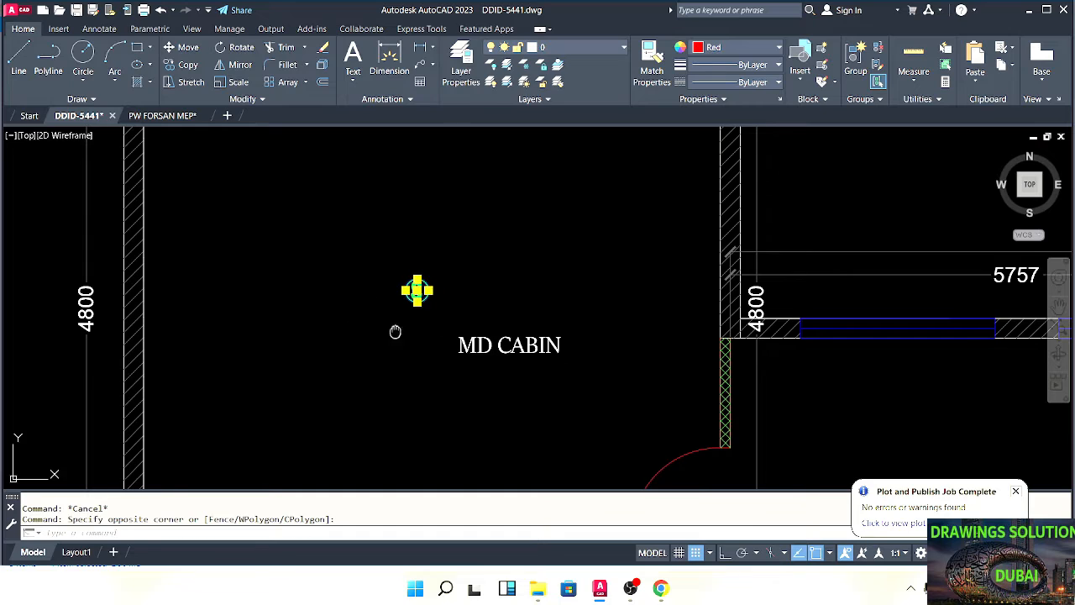
pyautogui.moveTo(394, 330); pyautogui.dragTo(428, 350, button='middle')
pyautogui.write('sc')
pyautogui.scroll(2, 445, 349)
pyautogui.press('space')
pyautogui.click(462, 278)
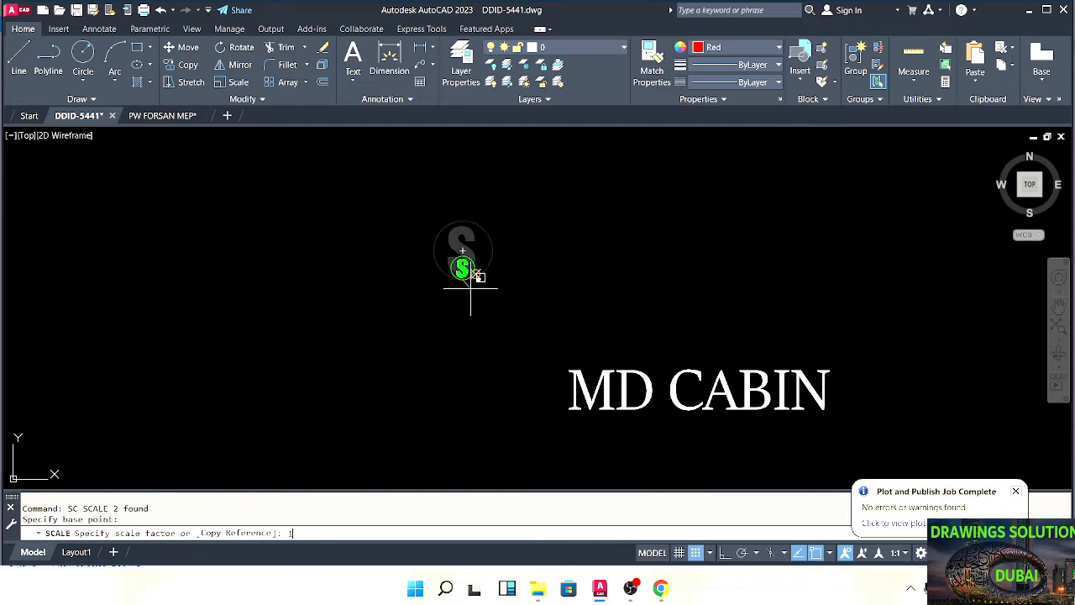
pyautogui.scroll(-4, 471, 287)
pyautogui.press('Escape')
pyautogui.press('Escape')
# Scale the circled S symbol in the MD CABIN by a factor of 1.1 about the circle's lowest point
pyautogui.moveTo(574, 329); pyautogui.dragTo(537, 325, button='middle')
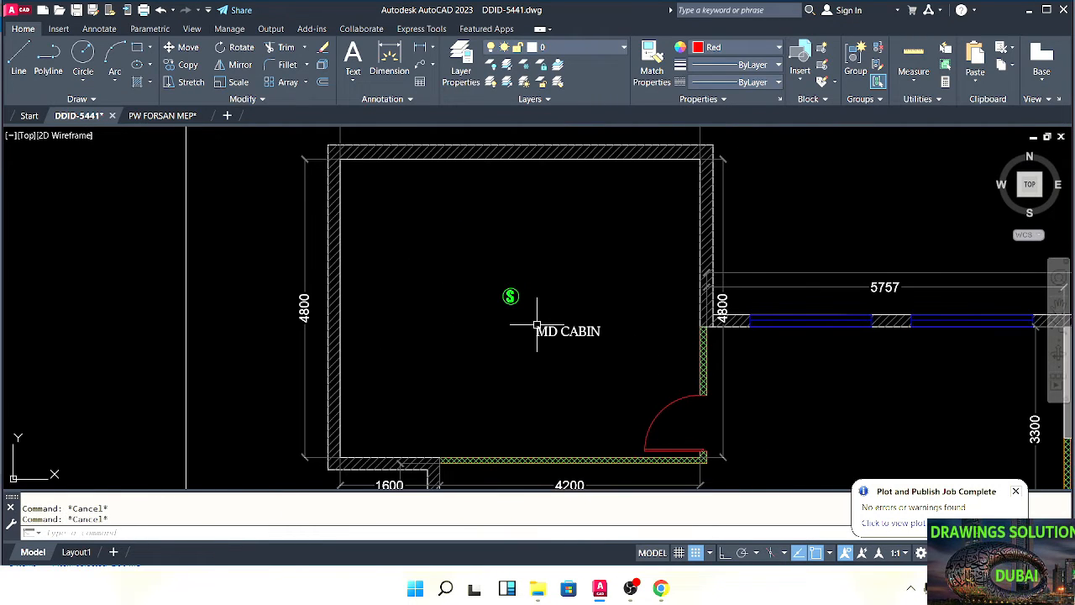
pyautogui.scroll(4, 512, 295)
pyautogui.click(555, 259)
pyautogui.click(458, 347)
pyautogui.write('sc')
pyautogui.press('space')
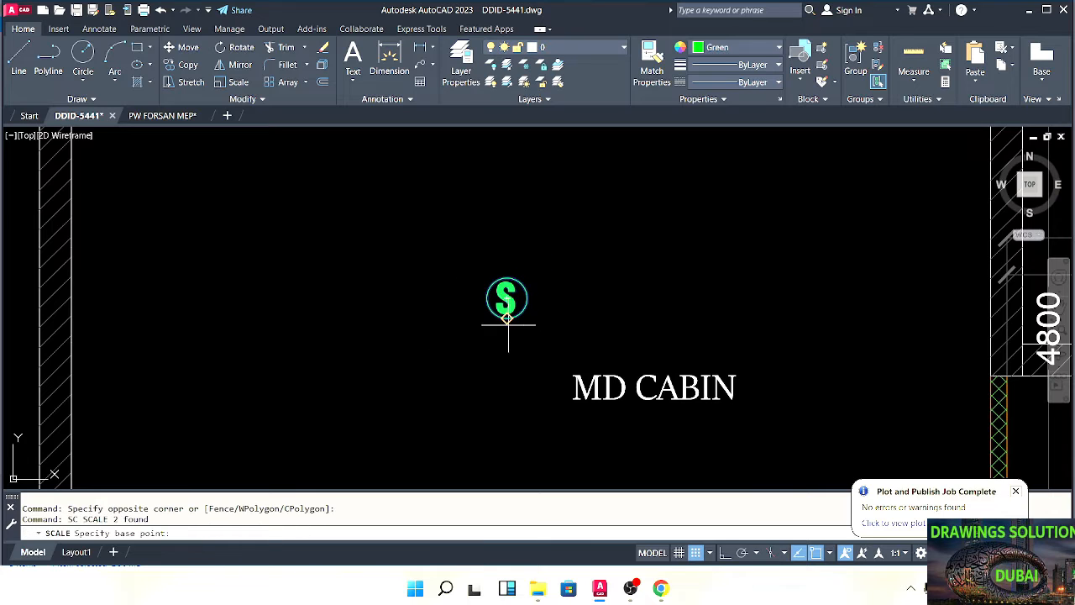
pyautogui.click(507, 318)
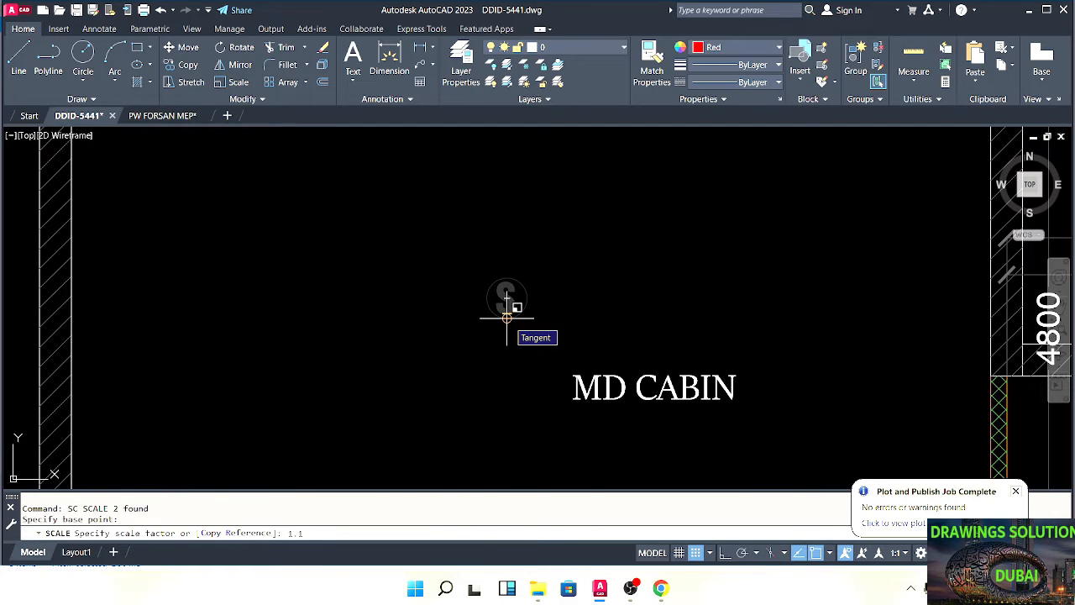
pyautogui.press('space')
pyautogui.press('Escape')
pyautogui.press('Escape')
# Copy the circled S symbol straight down to a free spot beside the MD CABIN label
pyautogui.scroll(-4, 572, 314)
pyautogui.moveTo(572, 314); pyautogui.dragTo(556, 307, button='middle')
pyautogui.scroll(4, 543, 299)
pyautogui.click(551, 264)
pyautogui.click(477, 324)
pyautogui.scroll(-4, 478, 319)
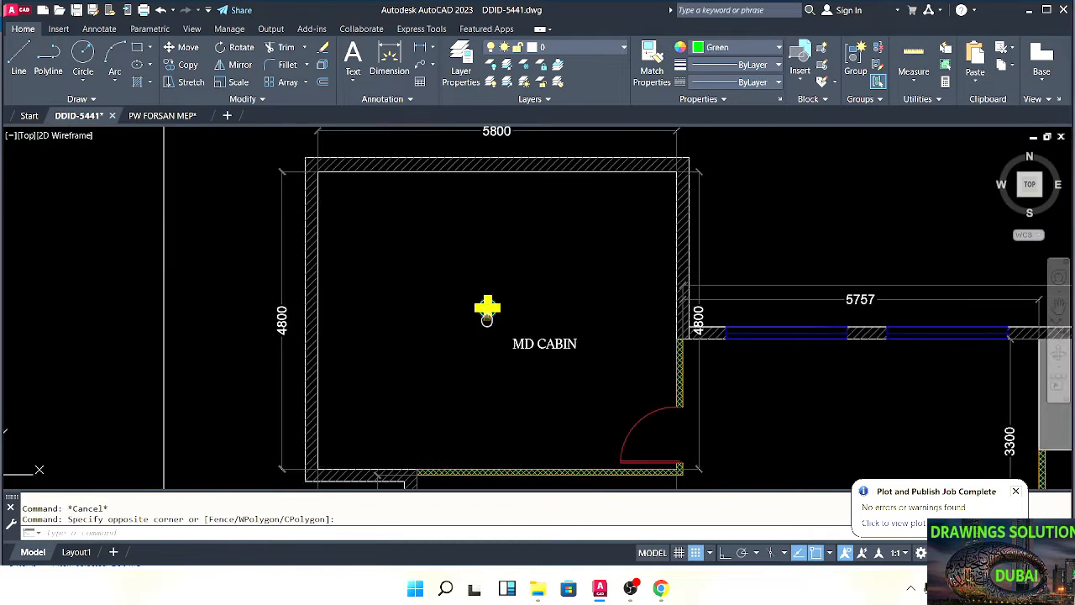
pyautogui.scroll(2, 487, 319)
pyautogui.scroll(2, 344, 363)
pyautogui.write('c')
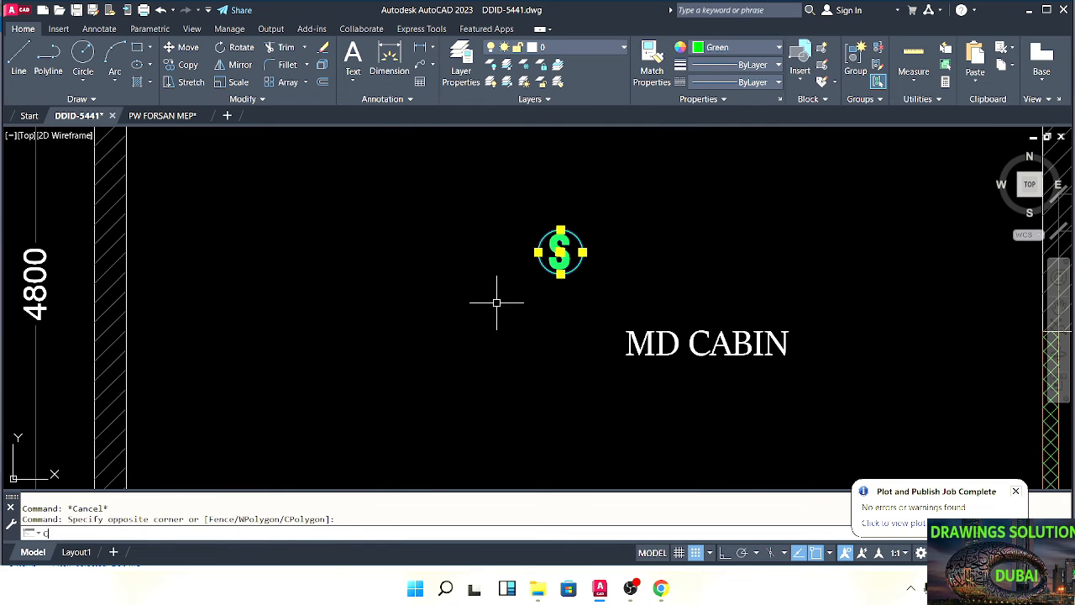
pyautogui.write('o')
pyautogui.press('space')
pyautogui.click(518, 300)
pyautogui.click(518, 426)
pyautogui.press('Escape')
pyautogui.press('Escape')
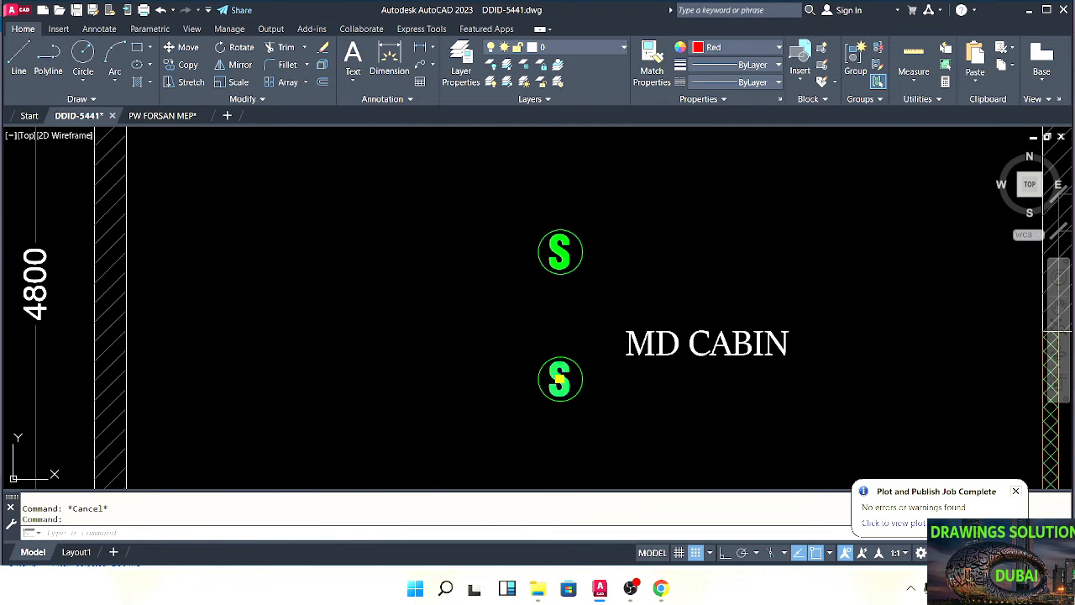
# Change the letter in the copied symbol's circle from S to H
pyautogui.doubleClick(558, 379)
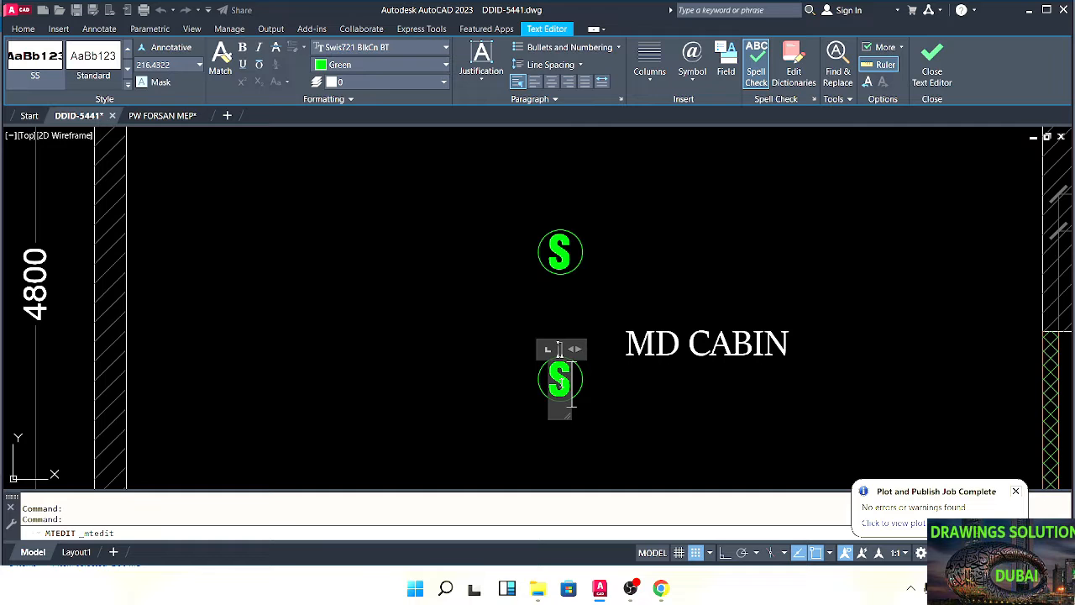
pyautogui.write('H')
pyautogui.press('Escape')
pyautogui.scroll(2, 576, 377)
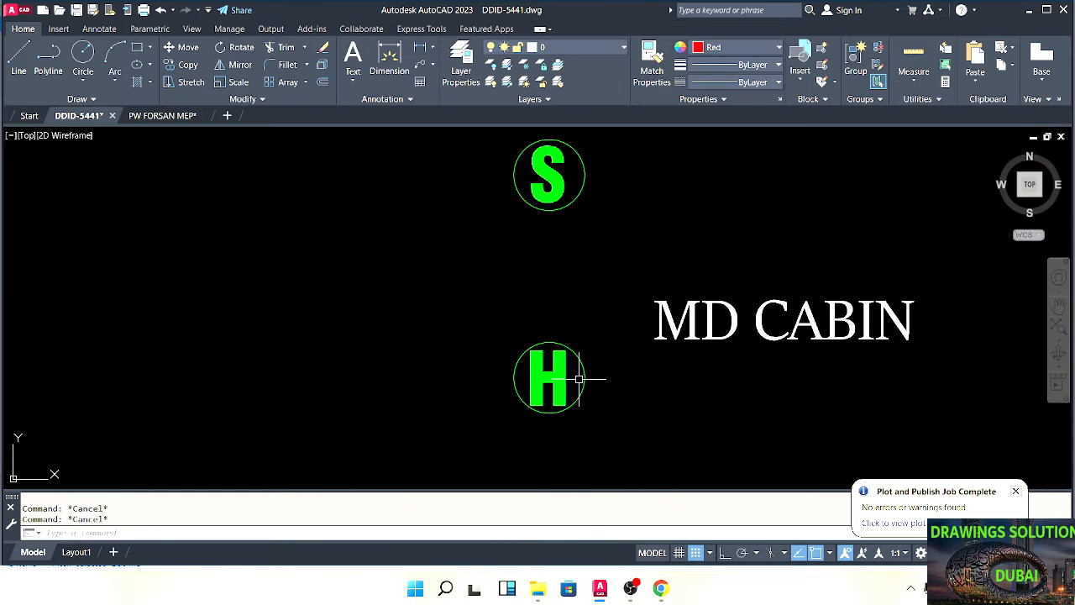
pyautogui.click(585, 368)
pyautogui.press('Escape')
pyautogui.press('Escape')
# Move the circled H symbol by its centre from the MD CABIN into the PANTRY, just above the room label
pyautogui.scroll(-2, 558, 357)
pyautogui.click(583, 336)
pyautogui.click(513, 396)
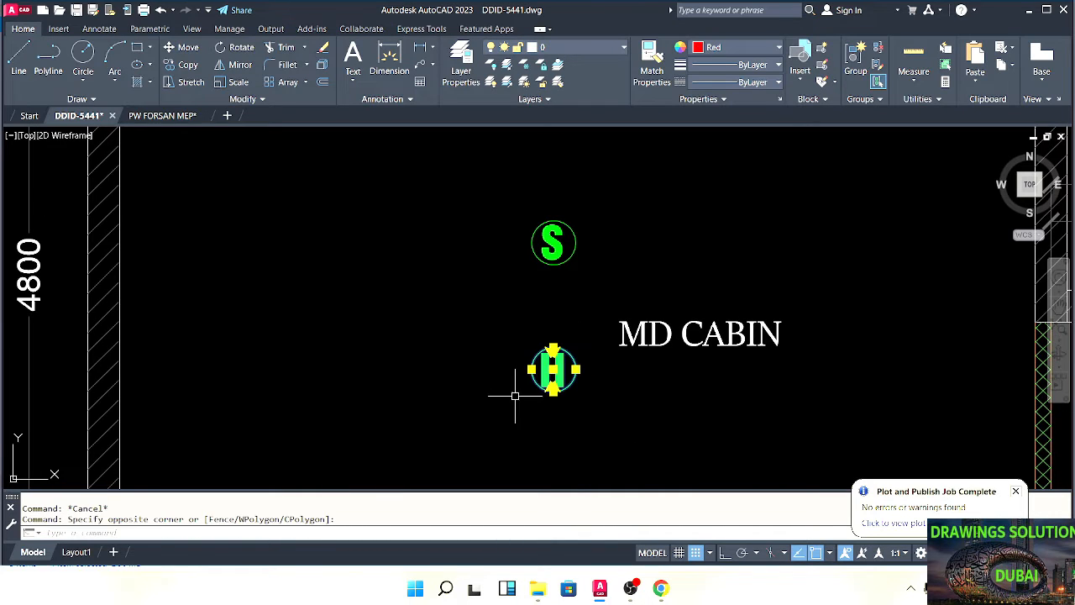
pyautogui.moveTo(535, 391); pyautogui.dragTo(529, 324, button='middle')
pyautogui.write('m')
pyautogui.press('Return')
pyautogui.click(542, 304)
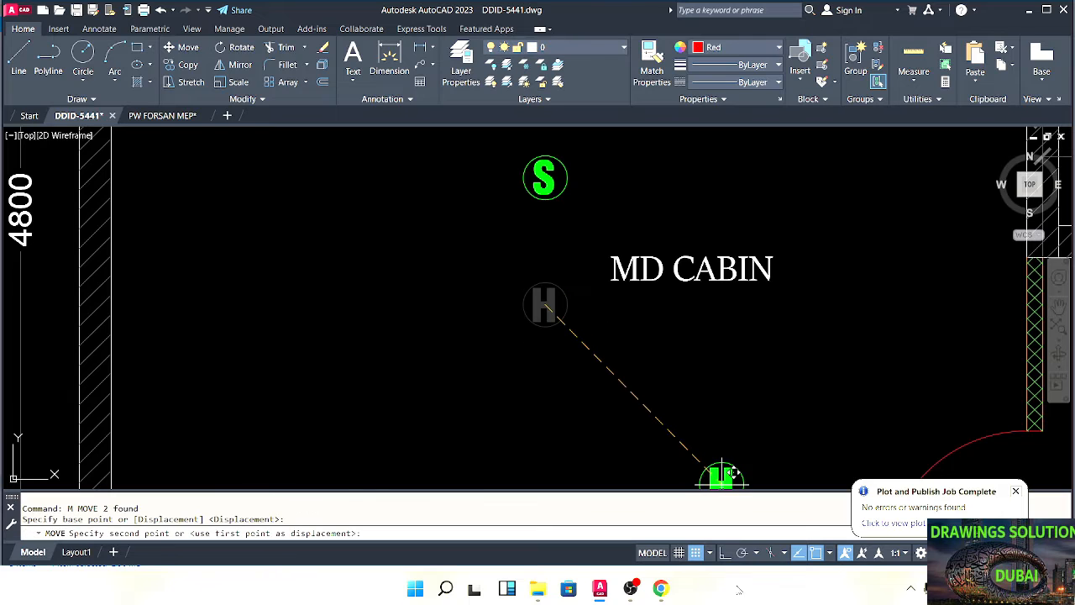
pyautogui.scroll(-2, 659, 424)
pyautogui.scroll(-3, 636, 331)
pyautogui.scroll(4, 578, 315)
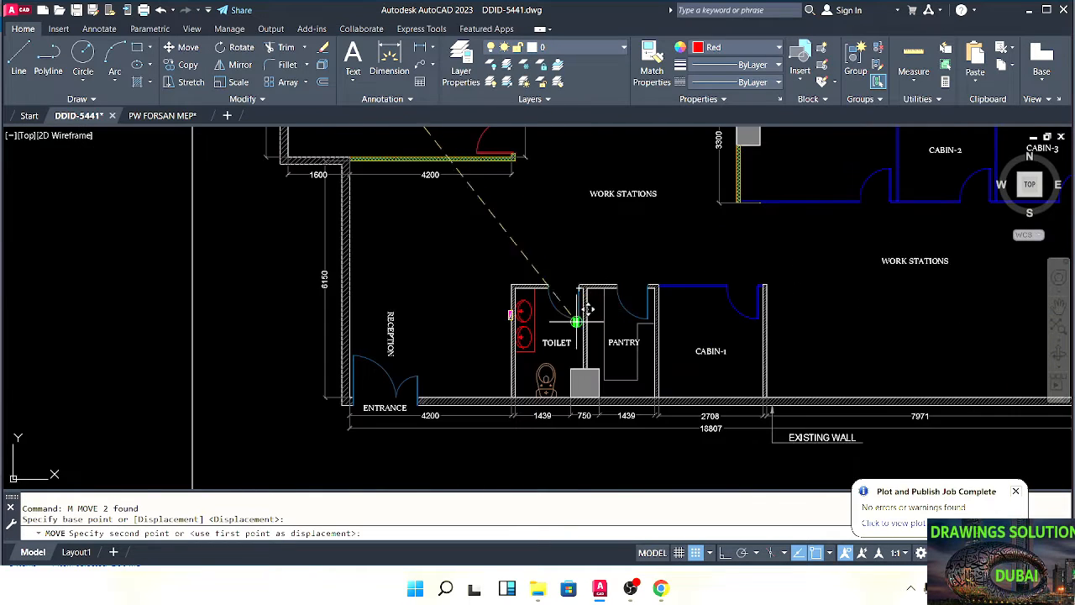
pyautogui.scroll(2, 593, 326)
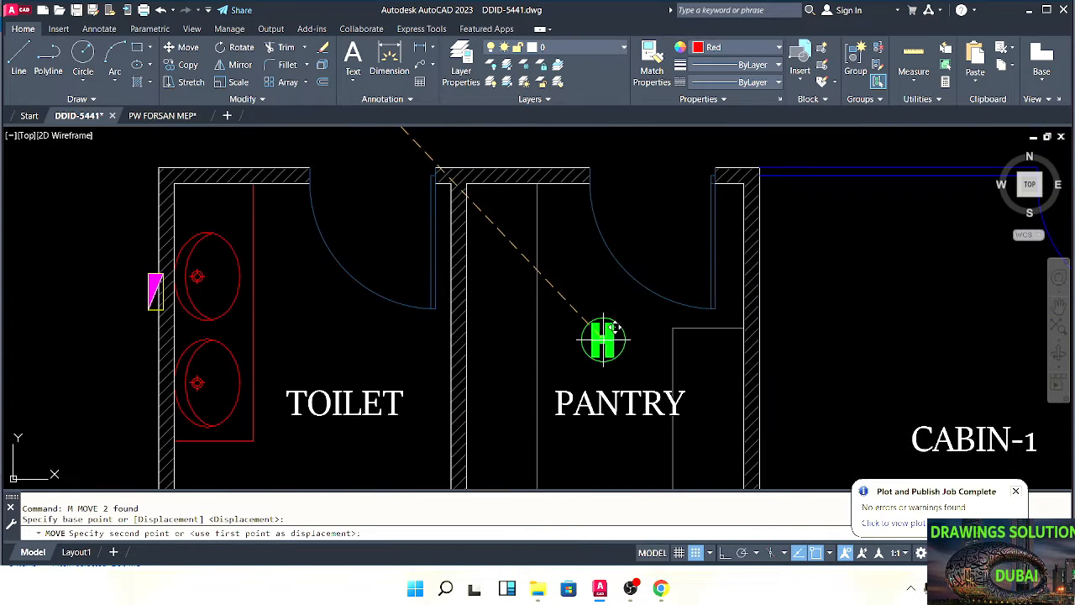
pyautogui.press('Escape')
pyautogui.press('Escape')
# Copy the circled S symbol by its centre from the MD CABIN into the middle of the unlabelled room beside CABIN-2
pyautogui.scroll(-2, 602, 311)
pyautogui.scroll(-4, 622, 332)
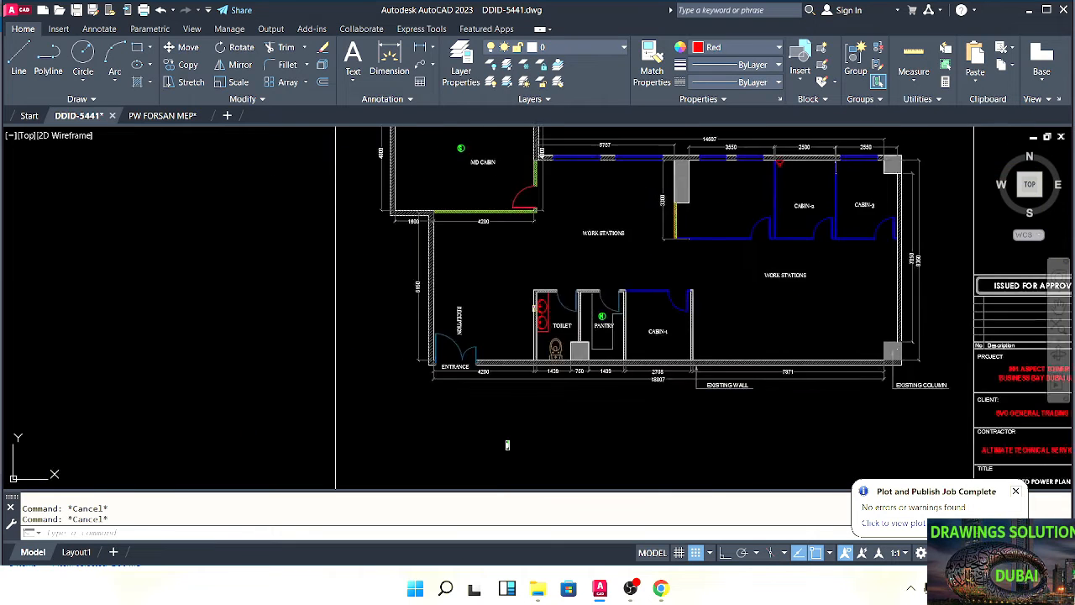
pyautogui.scroll(4, 530, 322)
pyautogui.moveTo(566, 337); pyautogui.dragTo(598, 339, button='middle')
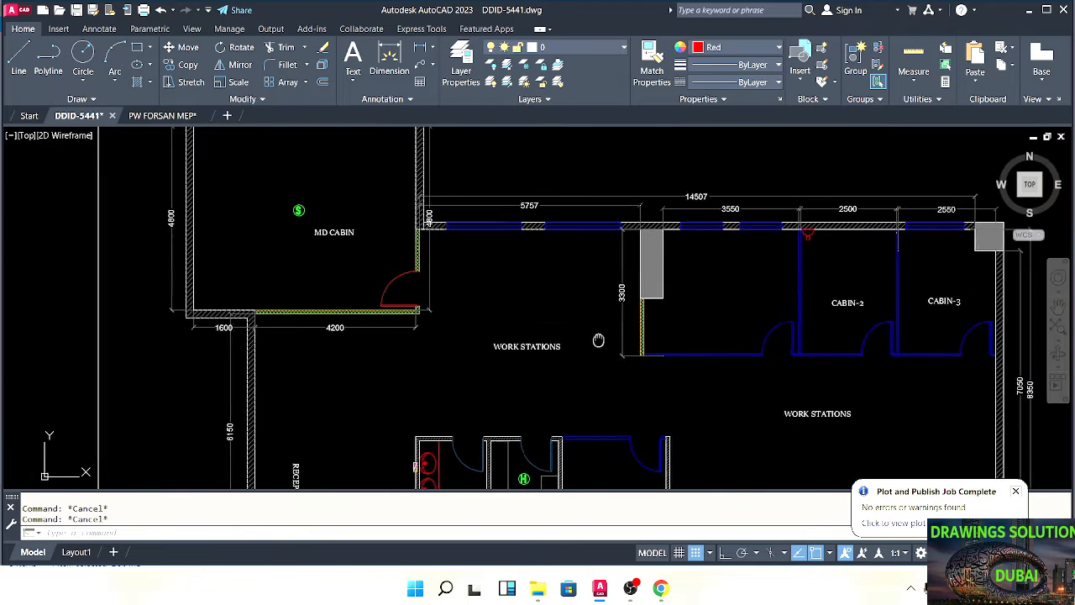
pyautogui.scroll(4, 310, 243)
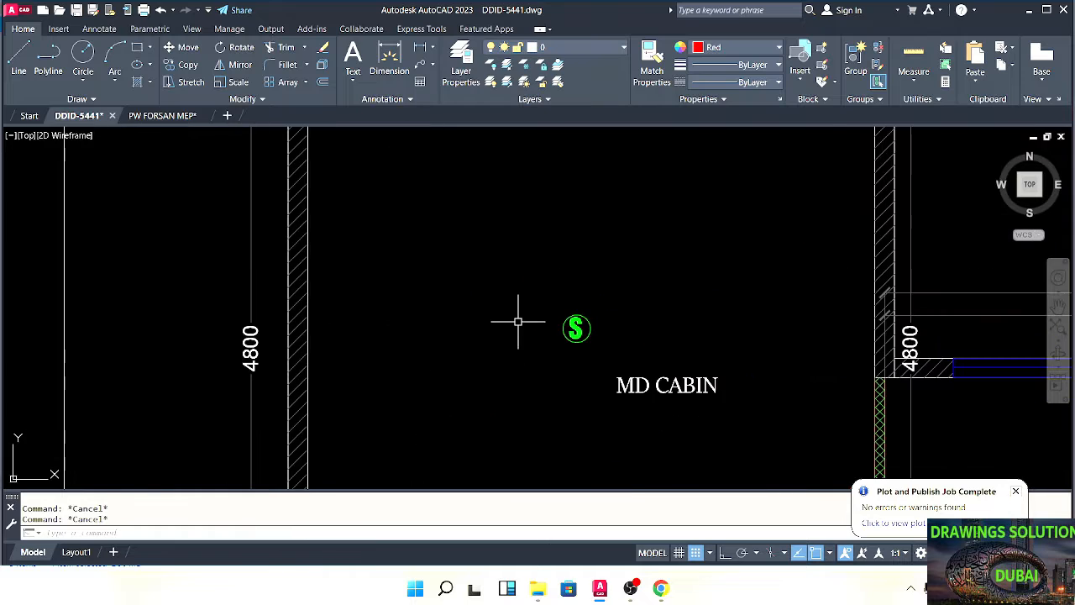
pyautogui.click(547, 288)
pyautogui.click(513, 361)
pyautogui.moveTo(513, 361)
pyautogui.mouseDown(button='middle')
pyautogui.moveTo(461, 350)
pyautogui.moveTo(428, 321)
pyautogui.mouseUp(button='middle')
pyautogui.write('co')
pyautogui.press('Return')
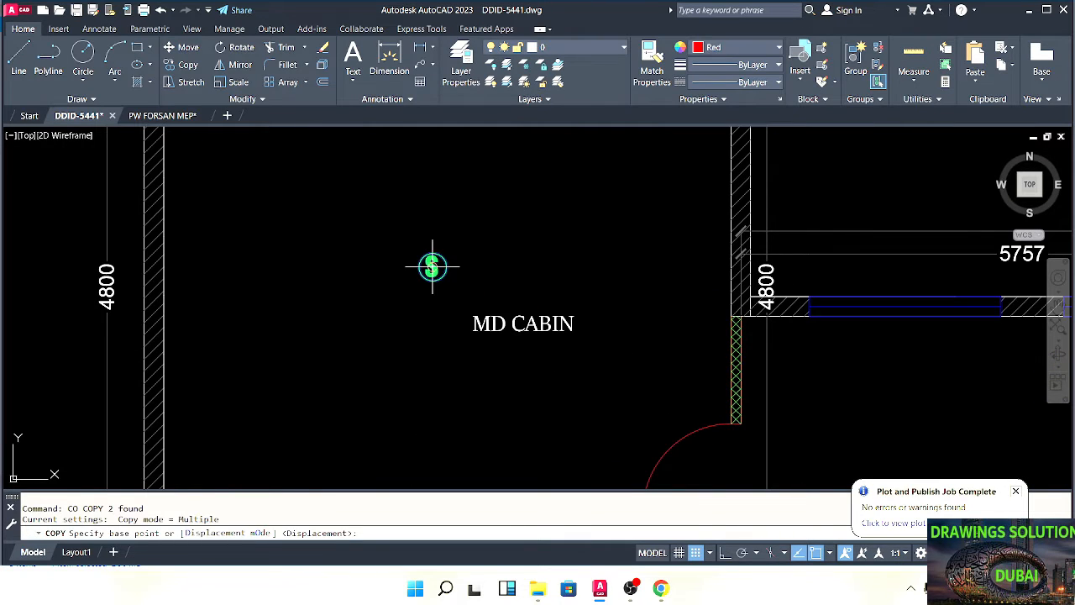
pyautogui.click(430, 266)
pyautogui.scroll(-2, 516, 352)
pyautogui.moveTo(516, 388); pyautogui.dragTo(414, 327, button='middle')
pyautogui.scroll(-2, 463, 369)
pyautogui.moveTo(673, 355); pyautogui.dragTo(527, 323, button='middle')
pyautogui.scroll(2, 580, 319)
pyautogui.scroll(2, 527, 322)
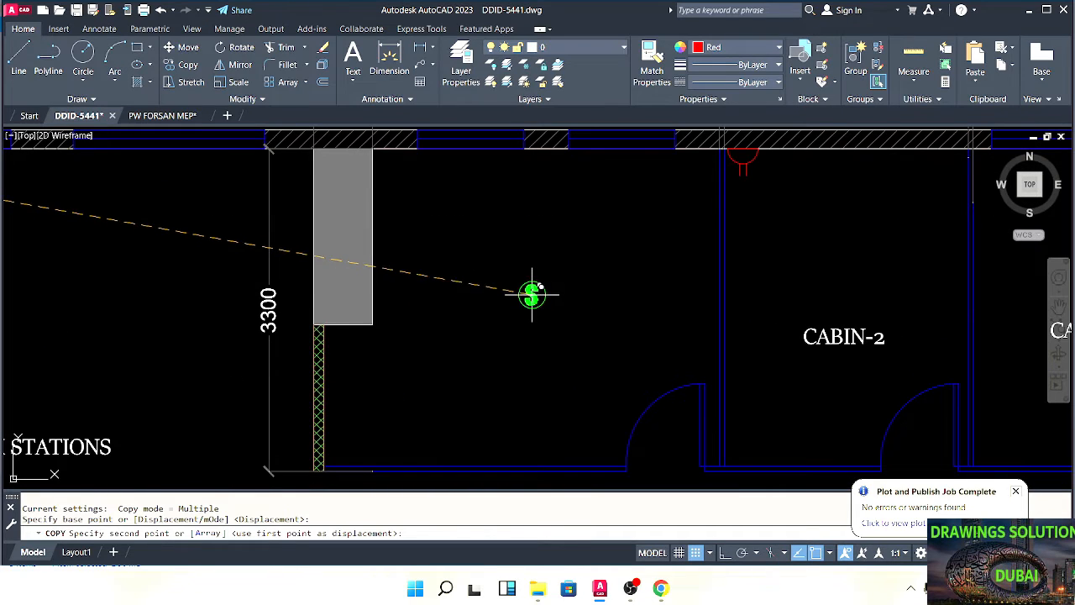
pyautogui.click(530, 295)
pyautogui.press('Escape')
pyautogui.scroll(-2, 495, 304)
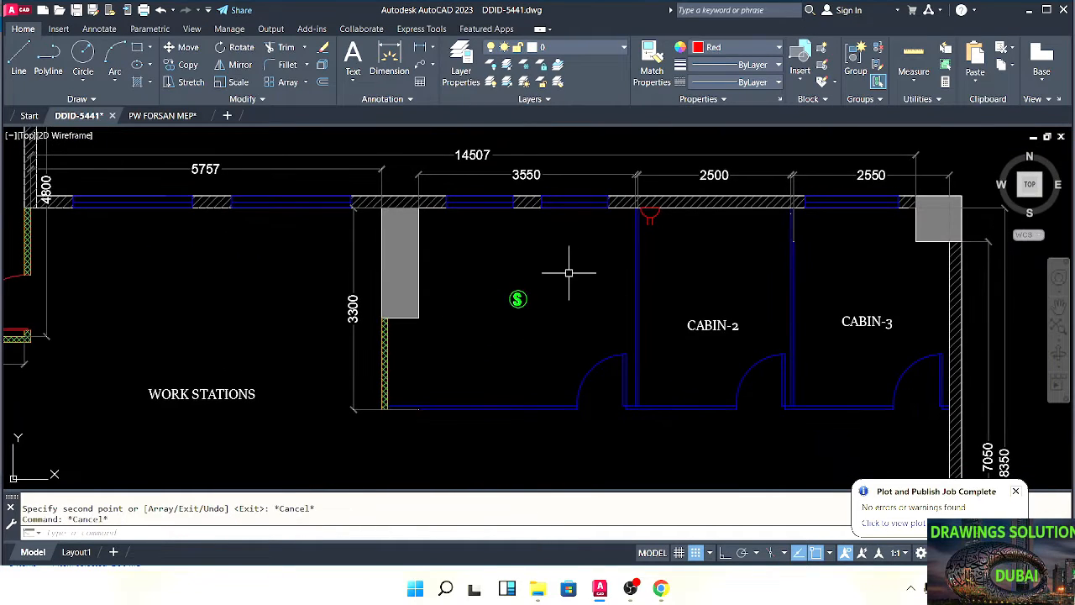
pyautogui.moveTo(484, 314); pyautogui.dragTo(524, 331, button='middle')
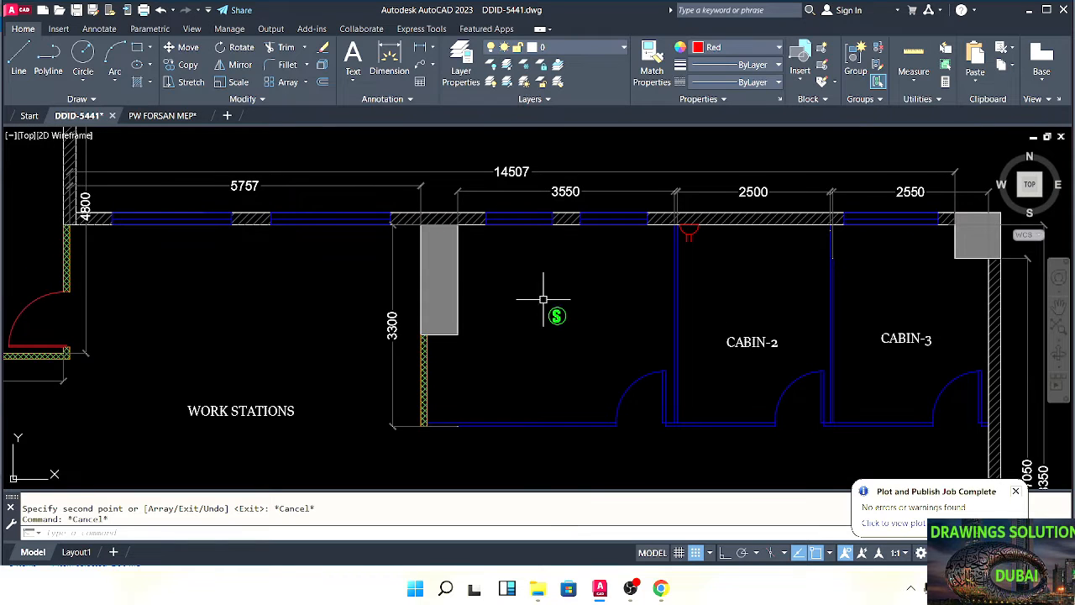
pyautogui.moveTo(595, 344)
pyautogui.mouseDown(button='middle')
pyautogui.moveTo(571, 329)
pyautogui.moveTo(513, 333)
pyautogui.moveTo(534, 332)
pyautogui.moveTo(519, 305)
pyautogui.mouseUp(button='middle')
pyautogui.press('Escape')
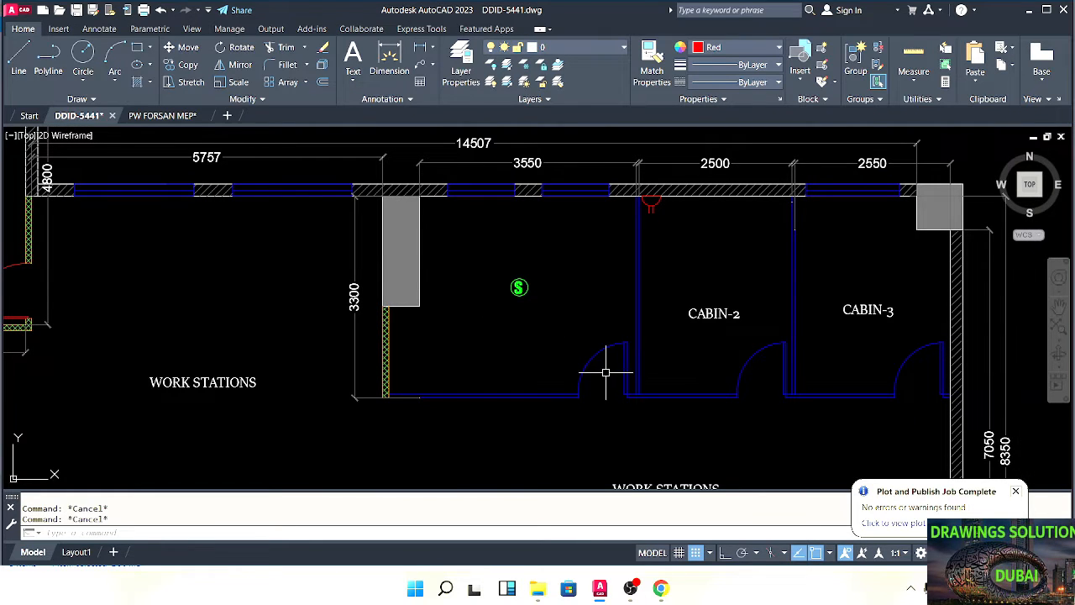
pyautogui.scroll(3, 528, 330)
pyautogui.click(574, 337)
pyautogui.click(504, 260)
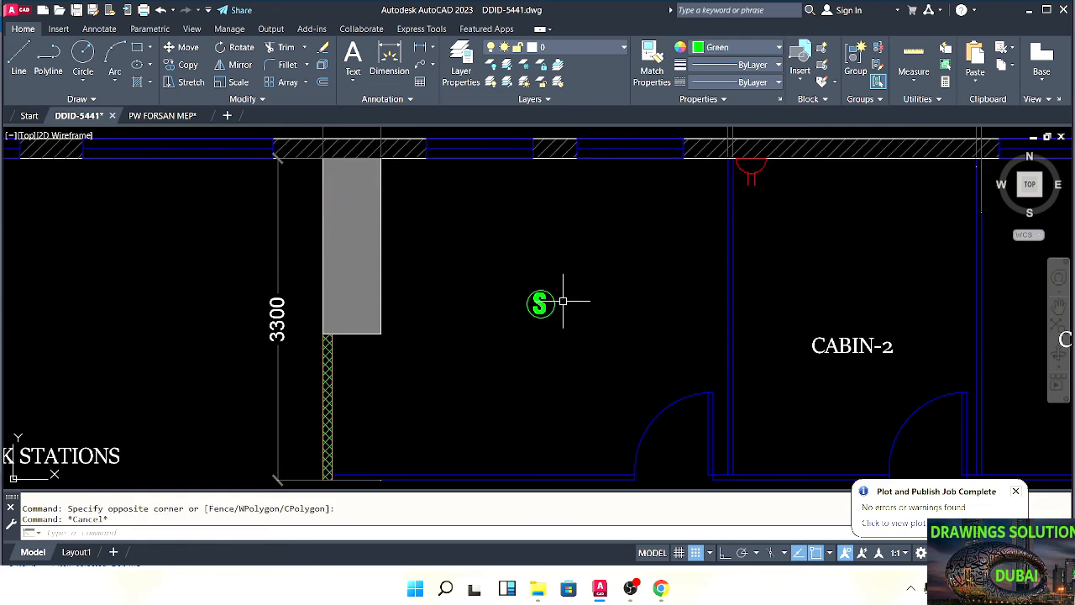
pyautogui.press('Escape')
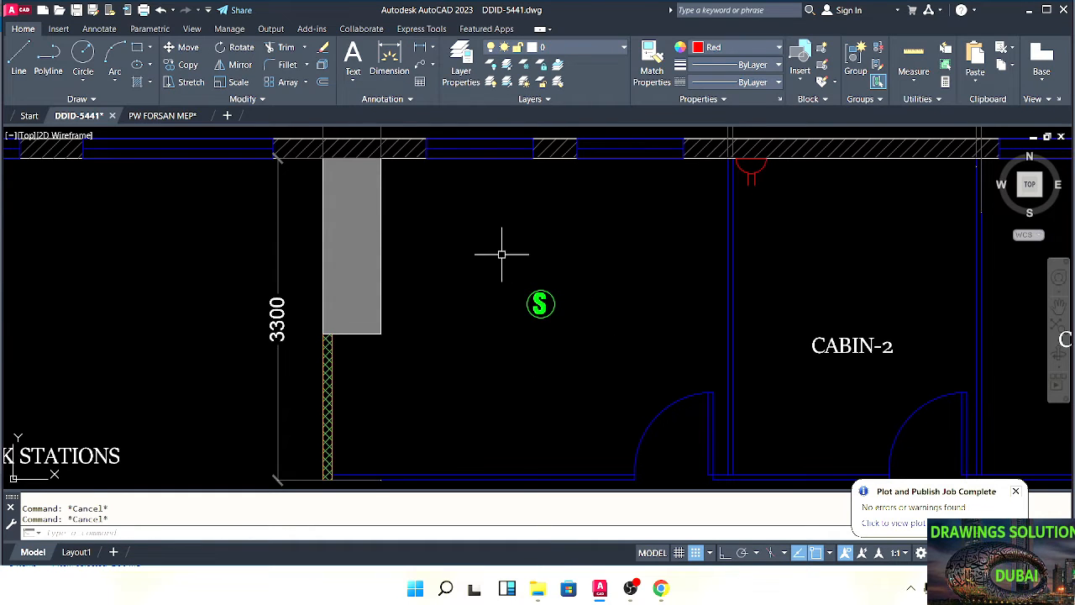
# Copy the unlabelled room's circled S symbol about 3165 units horizontally into CABIN-2, above the label, with Ortho mode on
pyautogui.scroll(-2, 540, 303)
pyautogui.moveTo(540, 304); pyautogui.dragTo(484, 319, button='middle')
pyautogui.click(552, 317)
pyautogui.click(502, 285)
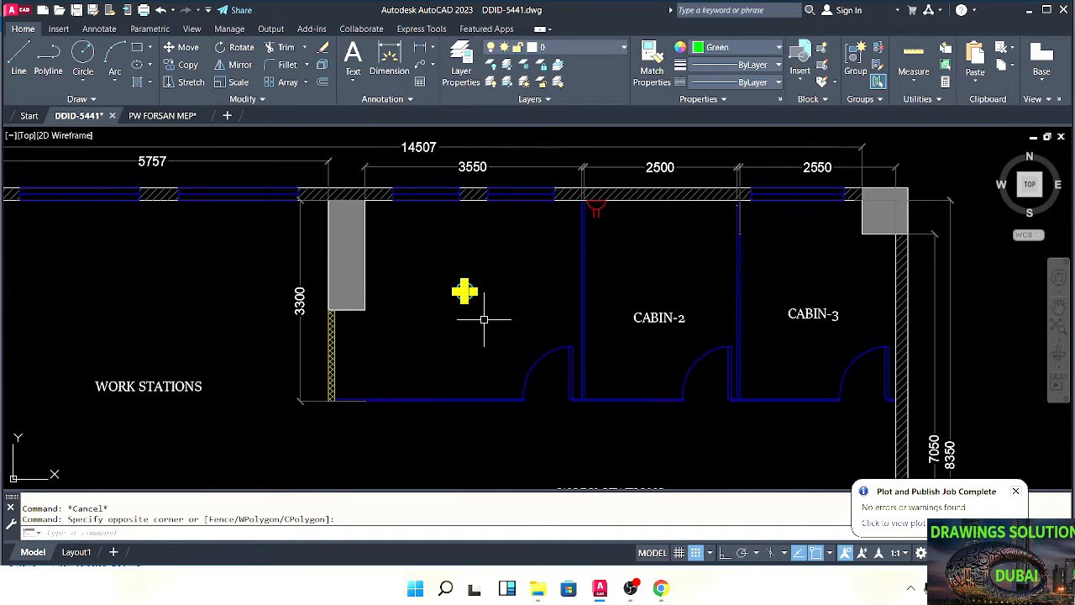
pyautogui.press('Return')
pyautogui.click(486, 329)
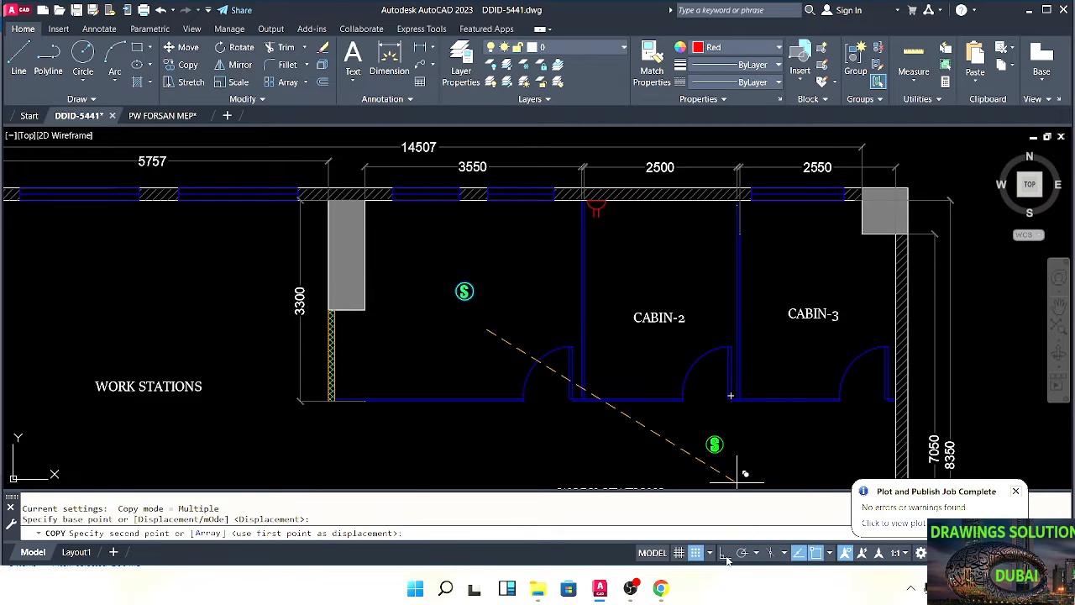
pyautogui.click(724, 552)
pyautogui.scroll(2, 660, 361)
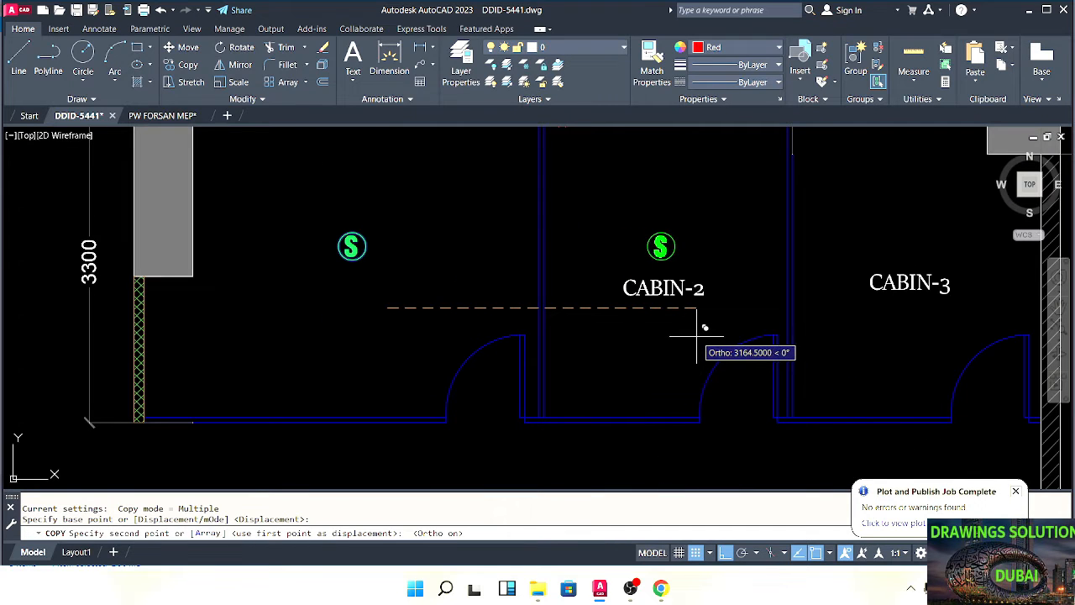
pyautogui.click(696, 335)
pyautogui.press('Escape')
pyautogui.press('Escape')
pyautogui.press('Escape')
# Copy the circled S symbol horizontally from CABIN-2 into CABIN-3, just above the room label
pyautogui.moveTo(684, 252); pyautogui.dragTo(547, 289, button='middle')
pyautogui.click(622, 331)
pyautogui.click(560, 290)
pyautogui.write('C')
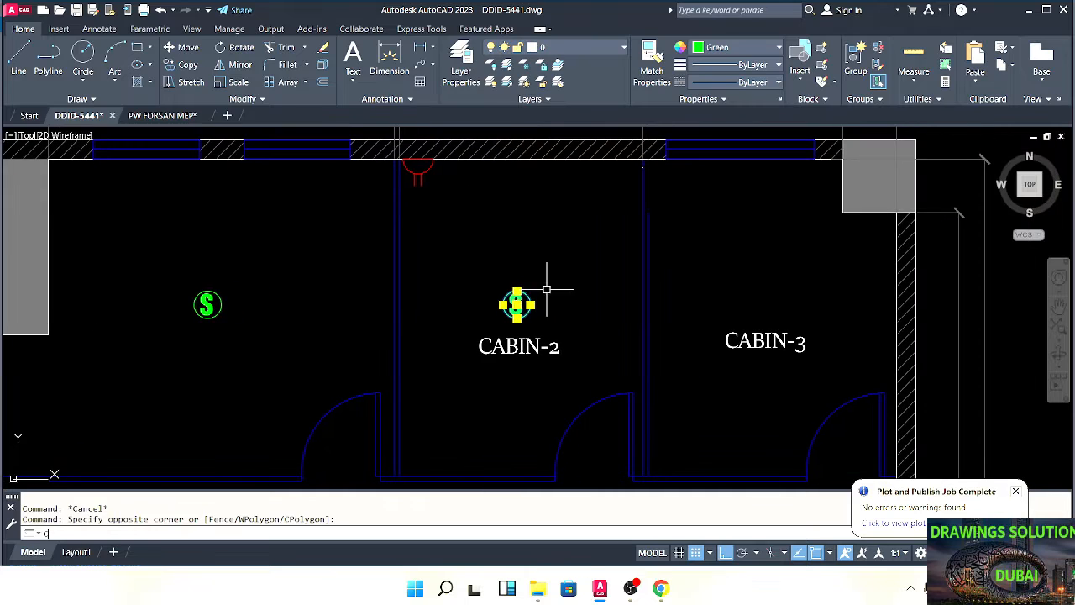
pyautogui.write('O')
pyautogui.press('Return')
pyautogui.click(512, 244)
pyautogui.click(753, 233)
pyautogui.press('Escape')
pyautogui.press('Escape')
# Erase the red socket symbol on the upper wall of CABIN-2
pyautogui.moveTo(549, 199); pyautogui.dragTo(640, 264, button='middle')
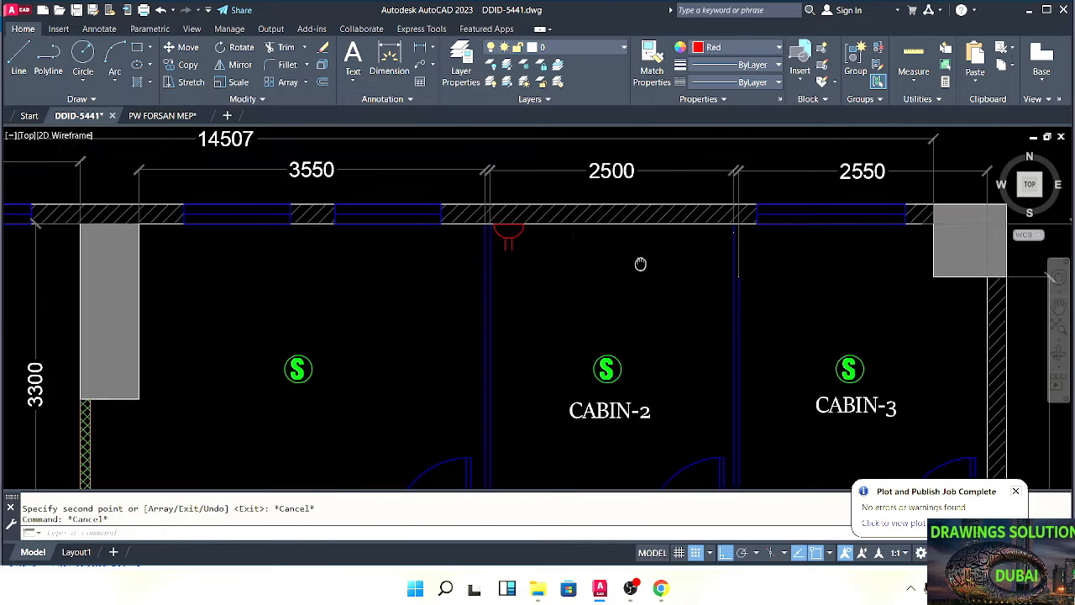
pyautogui.click(526, 243)
pyautogui.click(491, 216)
pyautogui.write('E')
pyautogui.press('Return')
# Copy the circled S symbol from CABIN-3 straight down into the lower WORK STATIONS area, with Ortho mode on
pyautogui.scroll(-4, 537, 181)
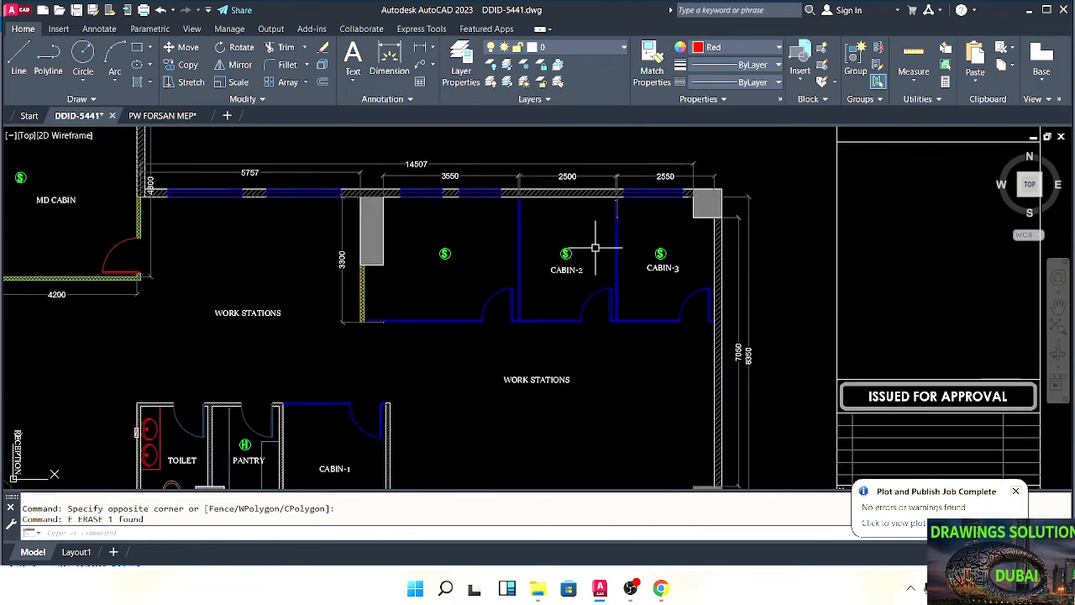
pyautogui.moveTo(537, 180); pyautogui.dragTo(494, 157, button='middle')
pyautogui.press('Escape')
pyautogui.press('Escape')
pyautogui.moveTo(551, 284); pyautogui.dragTo(583, 302, button='middle')
pyautogui.scroll(4, 634, 248)
pyautogui.click(704, 226)
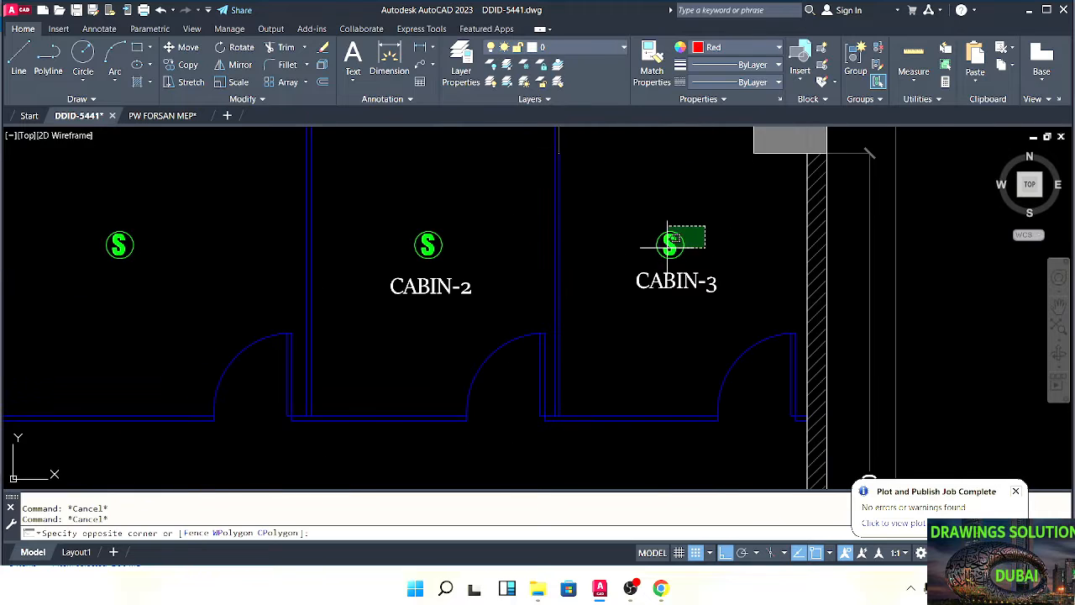
pyautogui.click(647, 257)
pyautogui.moveTo(629, 247); pyautogui.dragTo(613, 239, button='middle')
pyautogui.write('co')
pyautogui.press('Return')
pyautogui.click(645, 235)
pyautogui.scroll(-3, 634, 336)
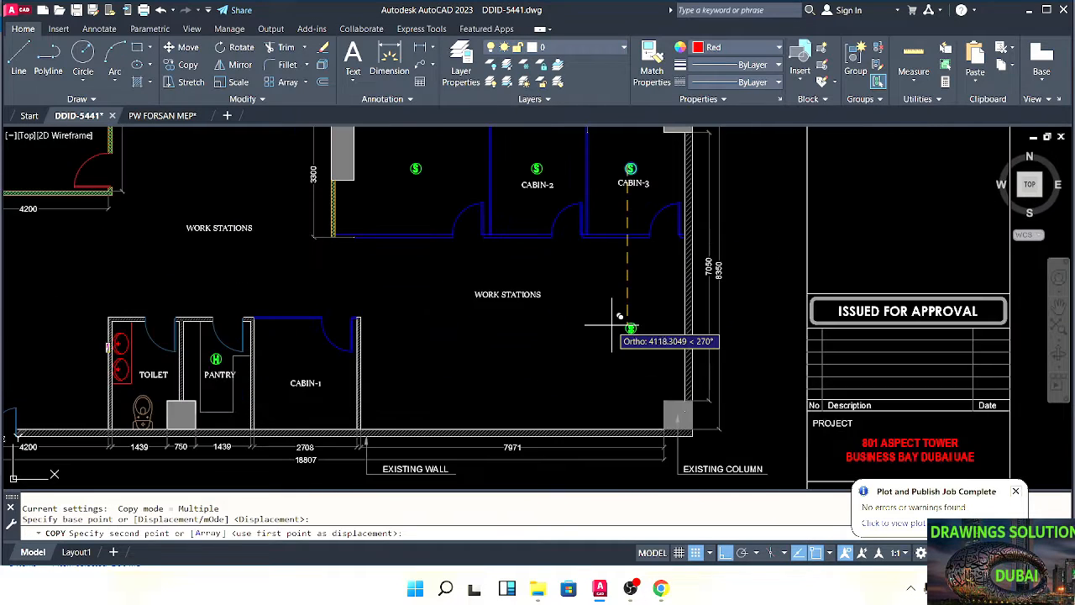
pyautogui.scroll(3, 617, 329)
pyautogui.click(617, 323)
pyautogui.press('Escape')
pyautogui.press('Escape')
pyautogui.scroll(-2, 622, 323)
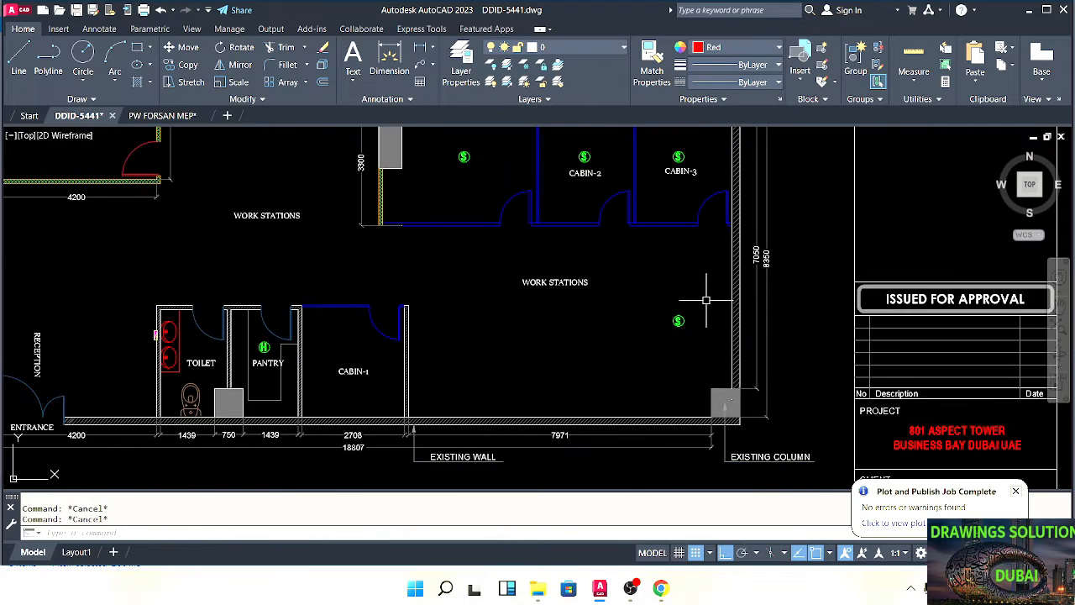
# Move the lower work stations' S symbol horizontally to the middle of the area, just below the WORK STATIONS label
pyautogui.click(586, 342)
pyautogui.moveTo(586, 342); pyautogui.dragTo(638, 345, button='middle')
pyautogui.write('m')
pyautogui.press('Return')
pyautogui.click(681, 360)
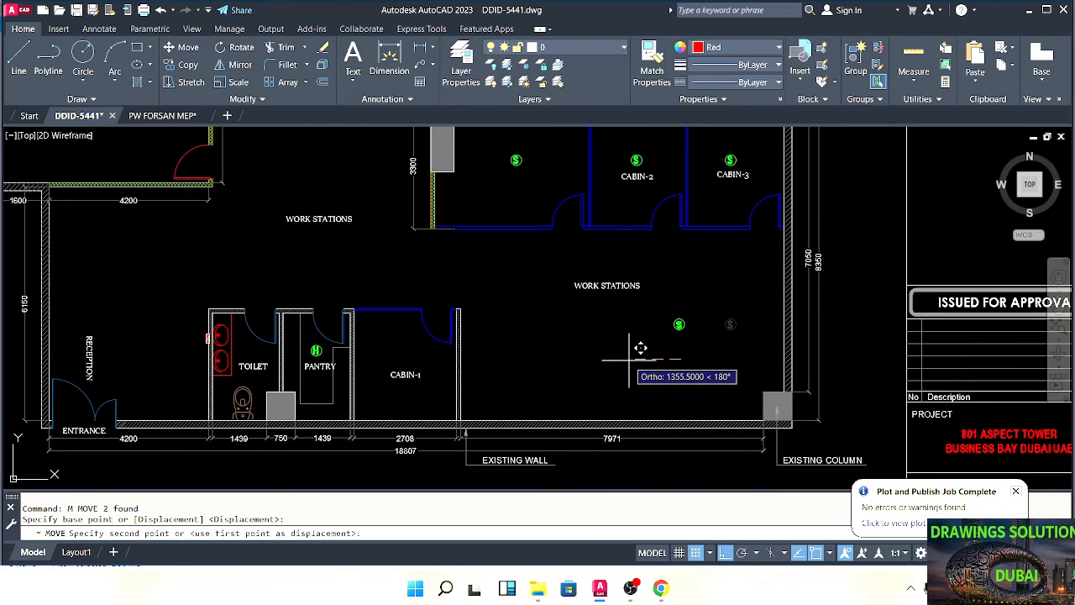
pyautogui.press('Escape')
pyautogui.press('Escape')
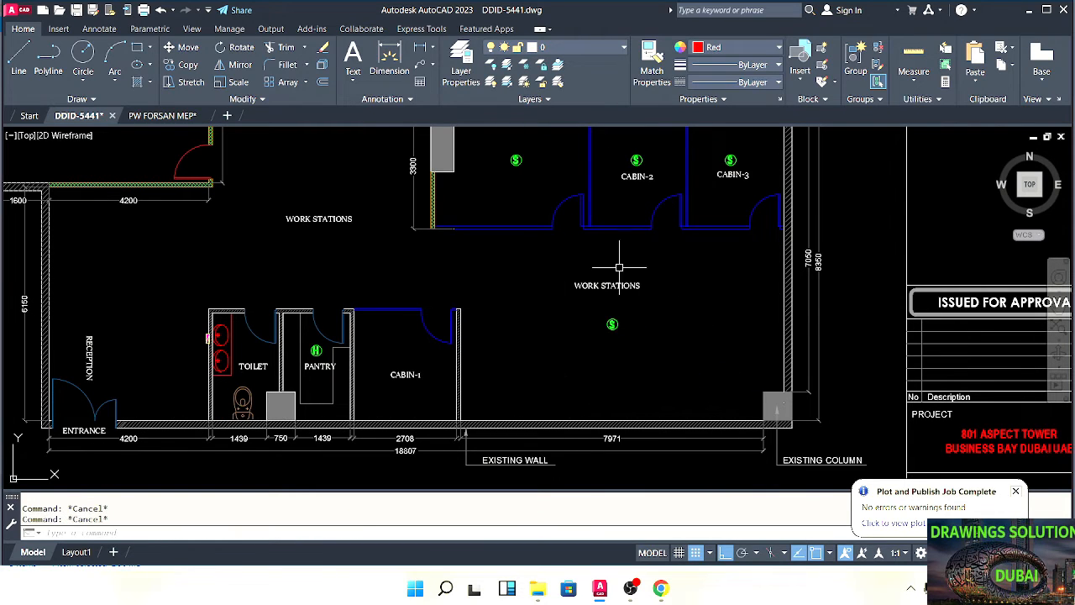
# Copy the lower work stations' S symbol by its centre into the open area above CABIN-1, with Ortho mode off
pyautogui.moveTo(532, 305)
pyautogui.mouseDown(button='middle')
pyautogui.moveTo(571, 327)
pyautogui.moveTo(530, 332)
pyautogui.moveTo(540, 353)
pyautogui.moveTo(508, 338)
pyautogui.mouseUp(button='middle')
pyautogui.scroll(1, 518, 349)
pyautogui.scroll(-1, 521, 346)
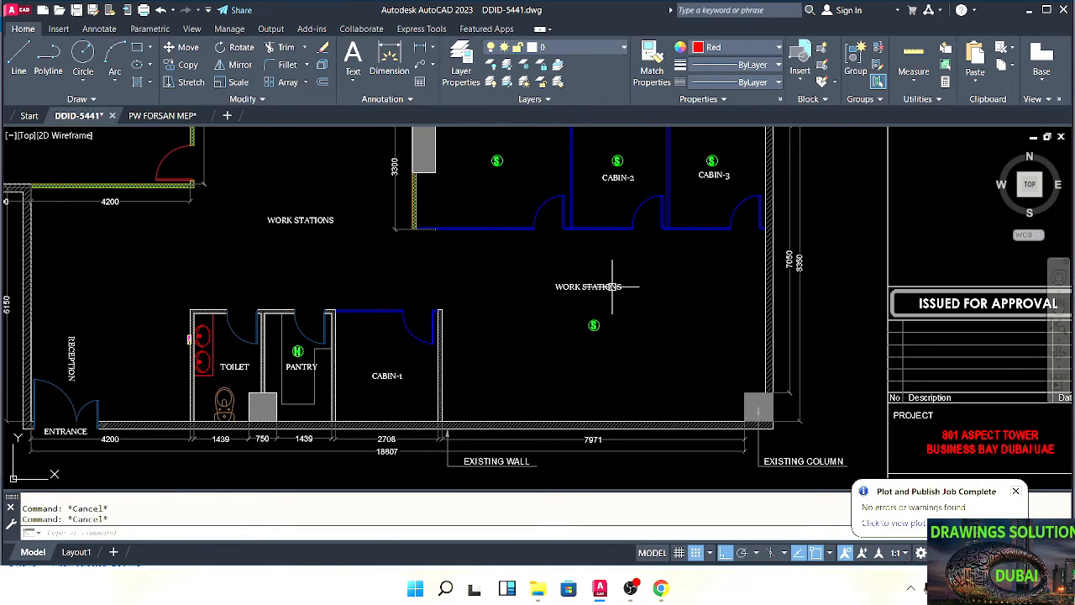
pyautogui.moveTo(554, 303); pyautogui.dragTo(609, 330, button='middle')
pyautogui.click(678, 343)
pyautogui.click(621, 384)
pyautogui.moveTo(622, 384); pyautogui.dragTo(662, 392, button='middle')
pyautogui.write('co')
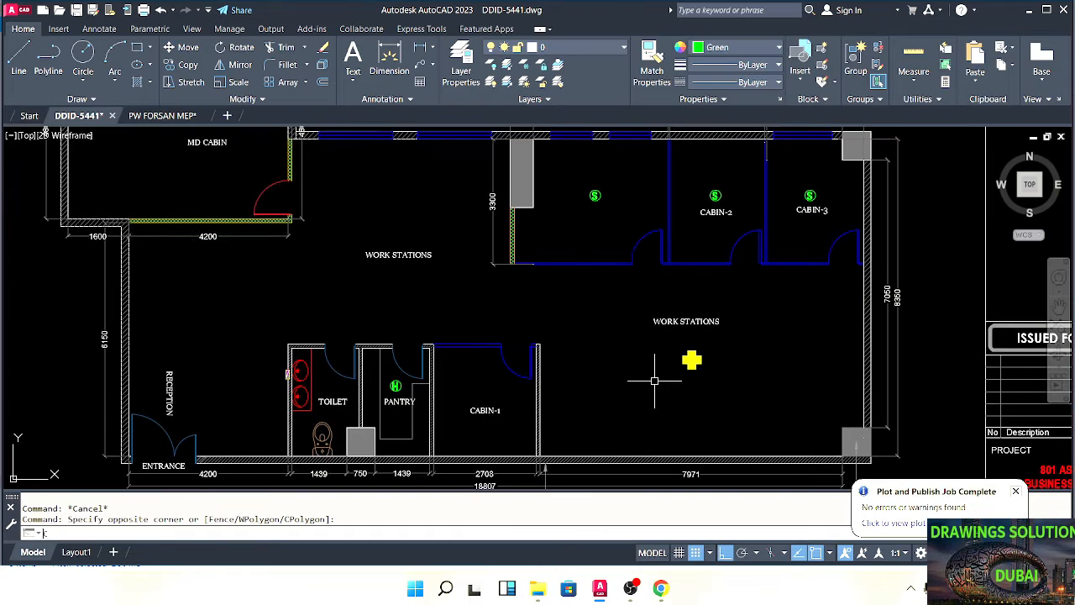
pyautogui.press('space')
pyautogui.scroll(2, 697, 388)
pyautogui.click(680, 317)
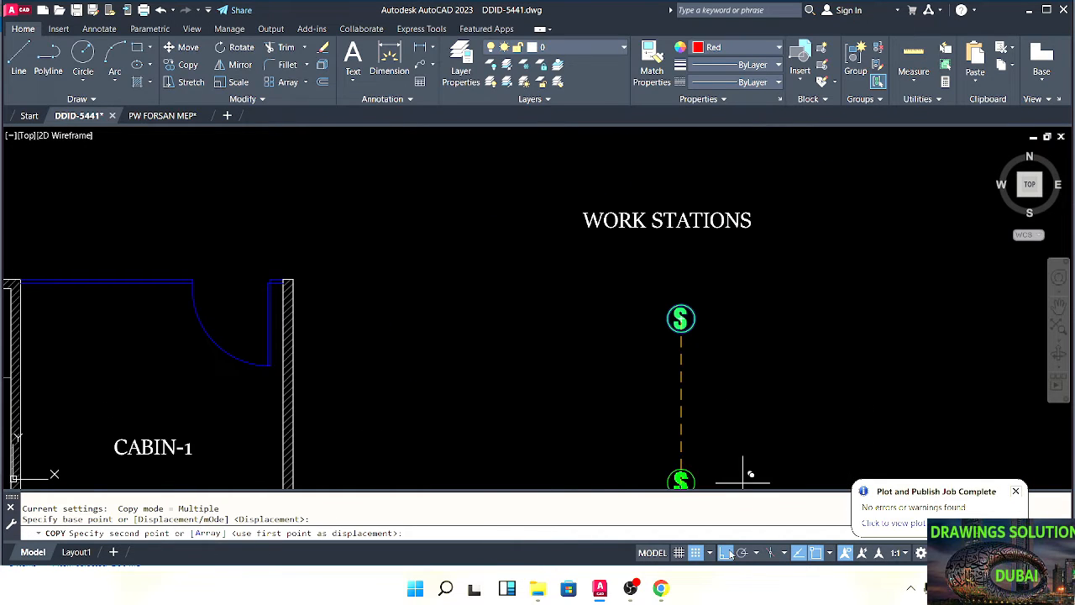
pyautogui.scroll(-1, 384, 238)
pyautogui.moveTo(384, 238); pyautogui.dragTo(602, 337, button='middle')
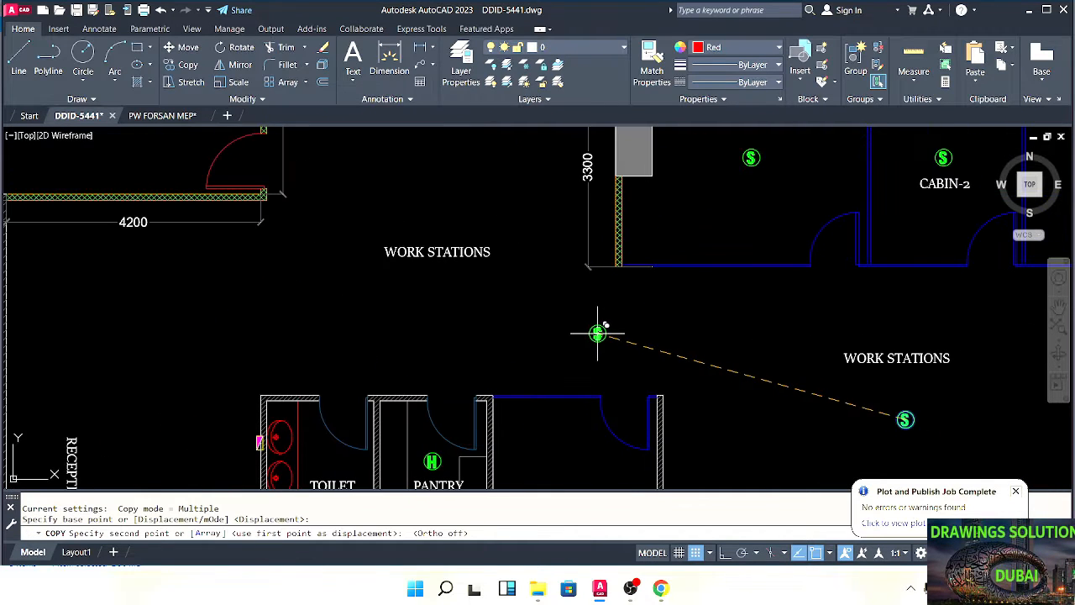
pyautogui.click(597, 332)
# Place further copies of the S symbol above the upper WORK STATIONS label and in the open area above RECEPTION
pyautogui.scroll(-3, 598, 332)
pyautogui.scroll(5, 545, 324)
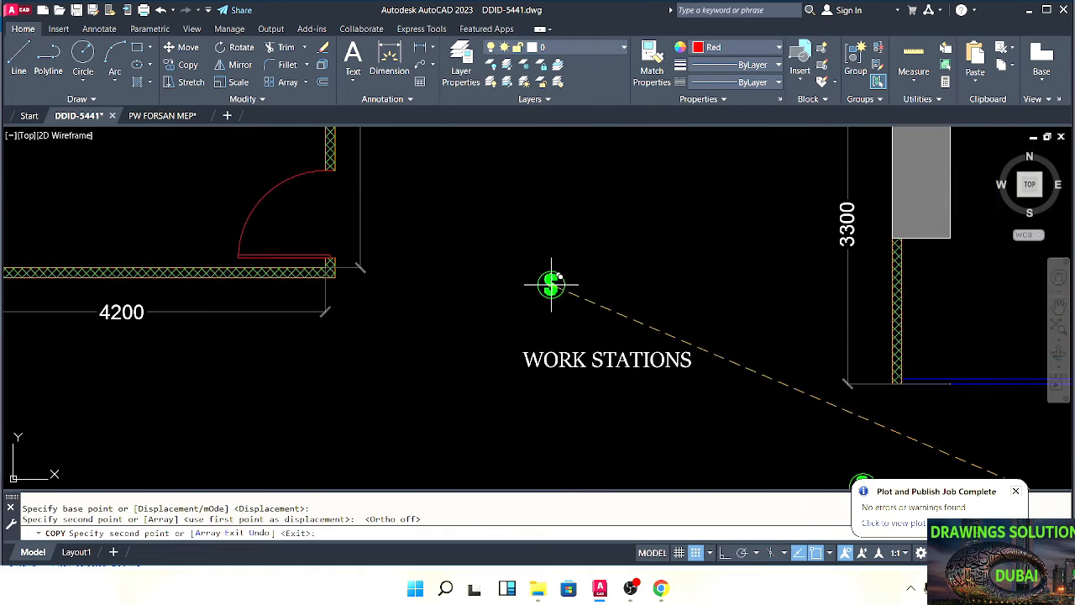
pyautogui.click(555, 273)
pyautogui.scroll(-5, 554, 273)
pyautogui.scroll(1, 552, 294)
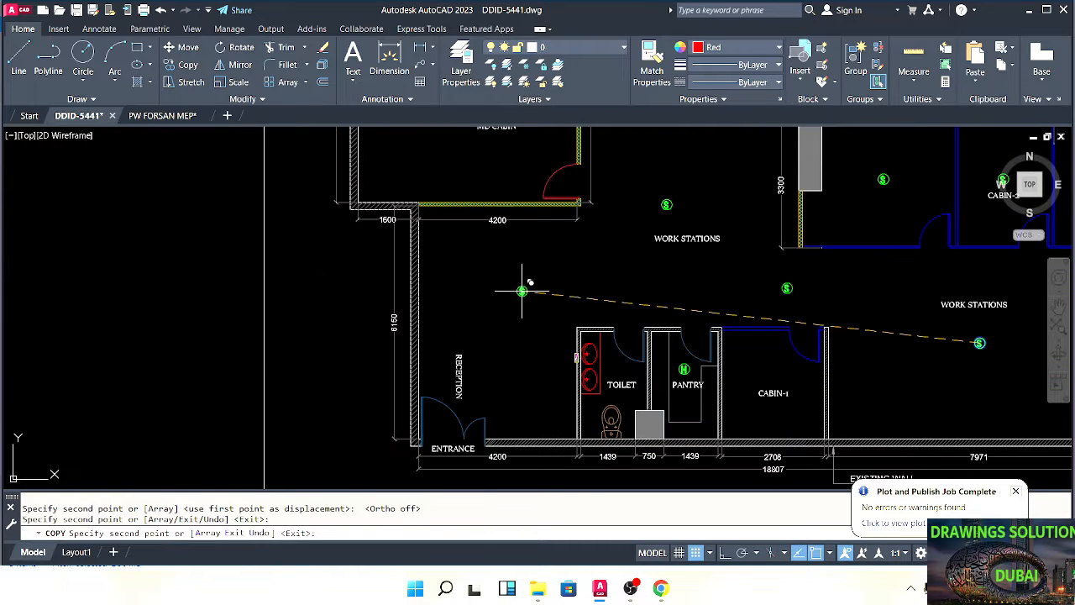
pyautogui.press('Escape')
pyautogui.moveTo(548, 332)
pyautogui.mouseDown(button='middle')
pyautogui.moveTo(403, 379)
pyautogui.moveTo(379, 356)
pyautogui.mouseUp(button='middle')
pyautogui.scroll(-2, 395, 348)
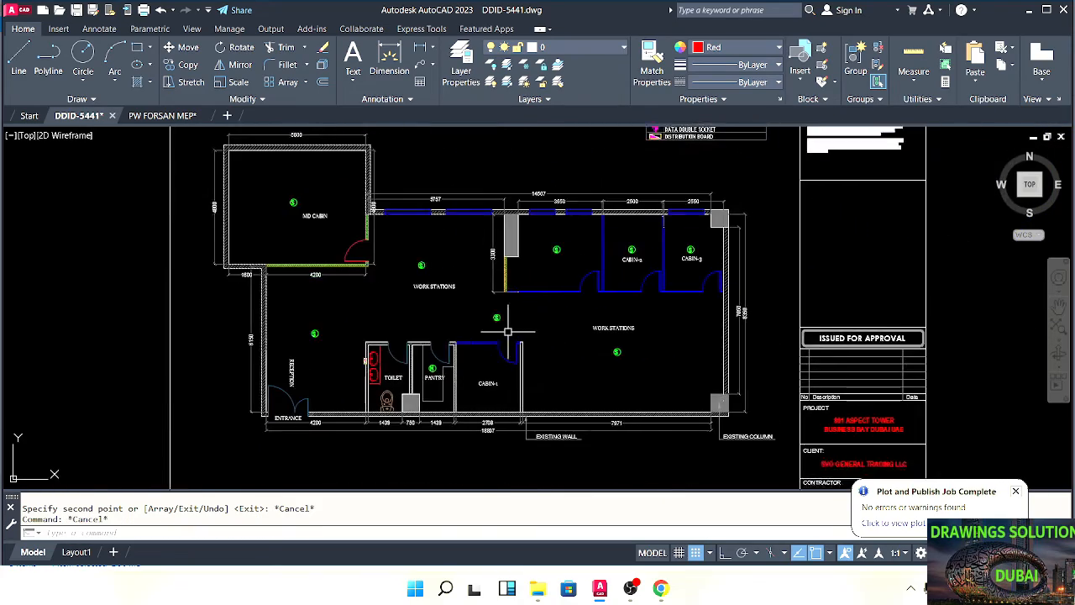
# Copy the lower work stations' S symbol by its centre into CABIN-1, just above the room label
pyautogui.scroll(2, 508, 332)
pyautogui.moveTo(426, 313)
pyautogui.mouseDown(button='middle')
pyautogui.moveTo(494, 325)
pyautogui.moveTo(517, 305)
pyautogui.mouseUp(button='middle')
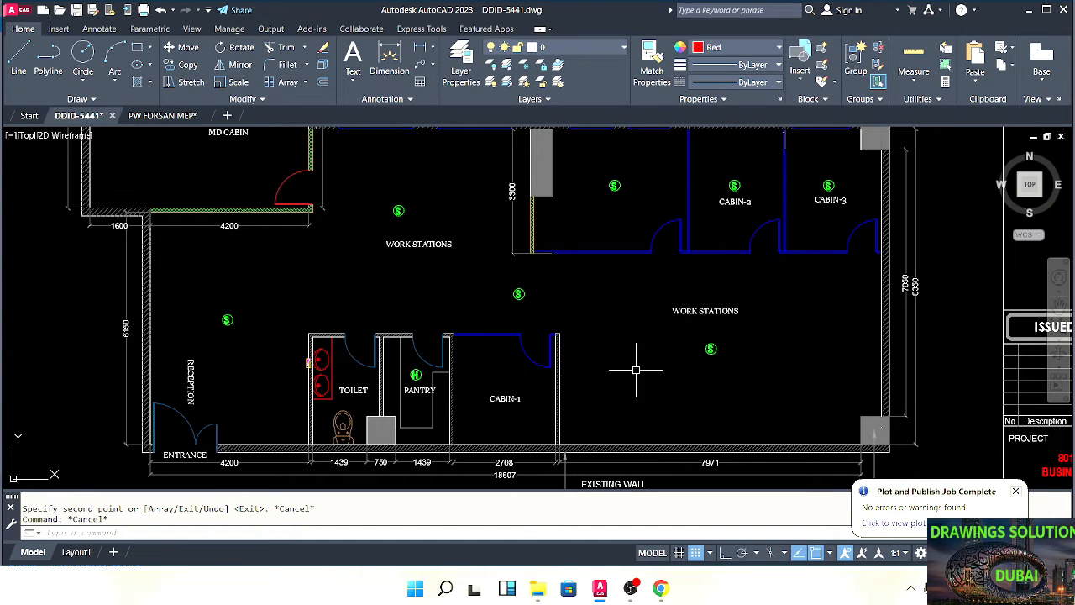
pyautogui.moveTo(563, 375); pyautogui.dragTo(617, 327, button='middle')
pyautogui.scroll(1, 782, 294)
pyautogui.click(788, 266)
pyautogui.click(701, 345)
pyautogui.moveTo(716, 330); pyautogui.dragTo(689, 315, button='middle')
pyautogui.scroll(1, 689, 315)
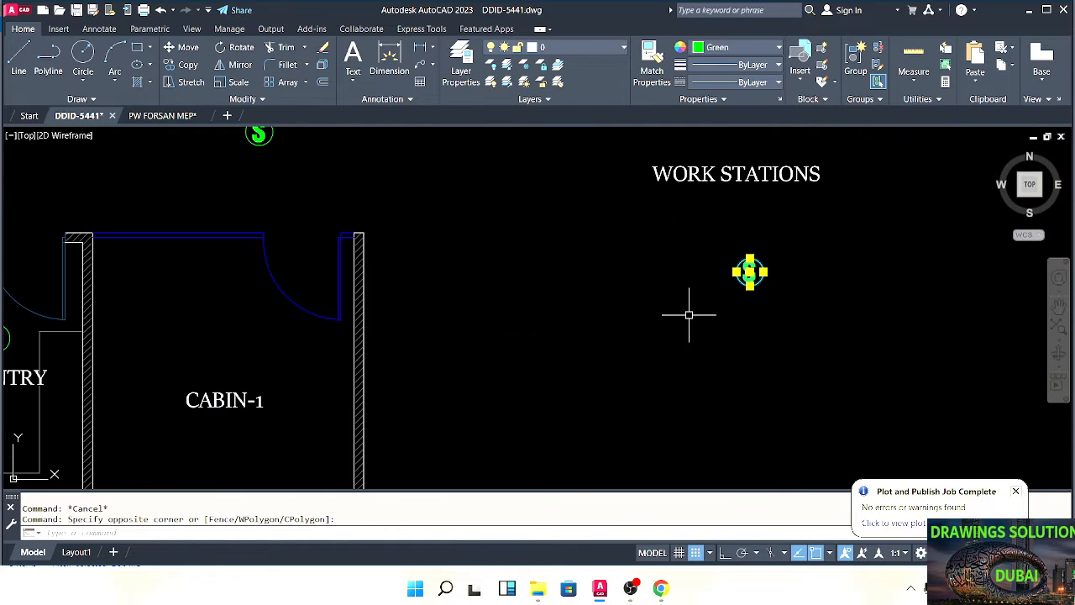
pyautogui.press('Return')
pyautogui.click(751, 272)
pyautogui.scroll(-3, 479, 342)
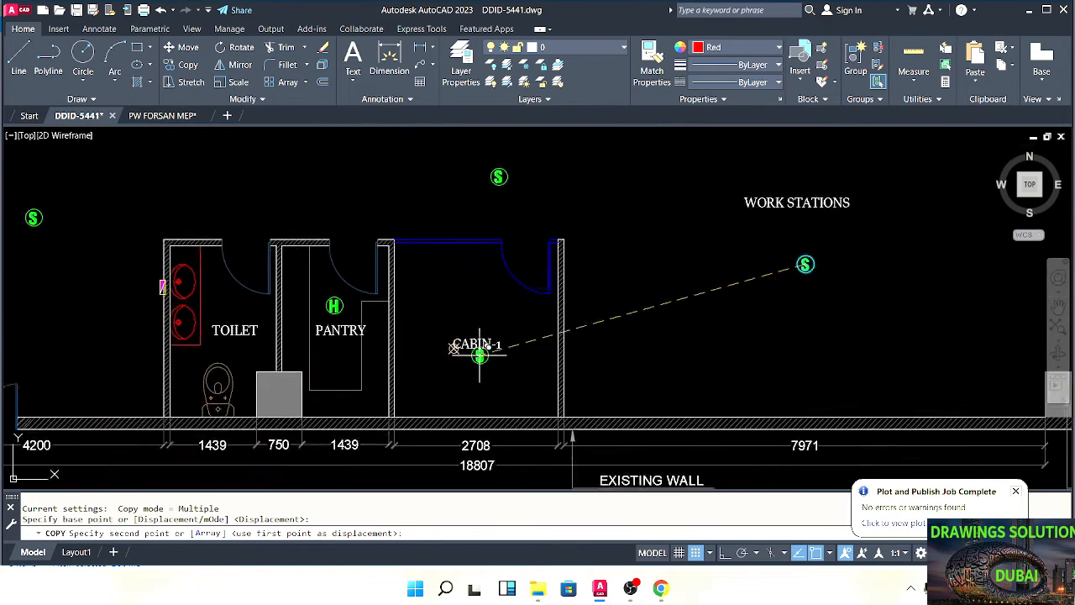
pyautogui.scroll(4, 554, 349)
pyautogui.click(547, 399)
pyautogui.scroll(-4, 403, 309)
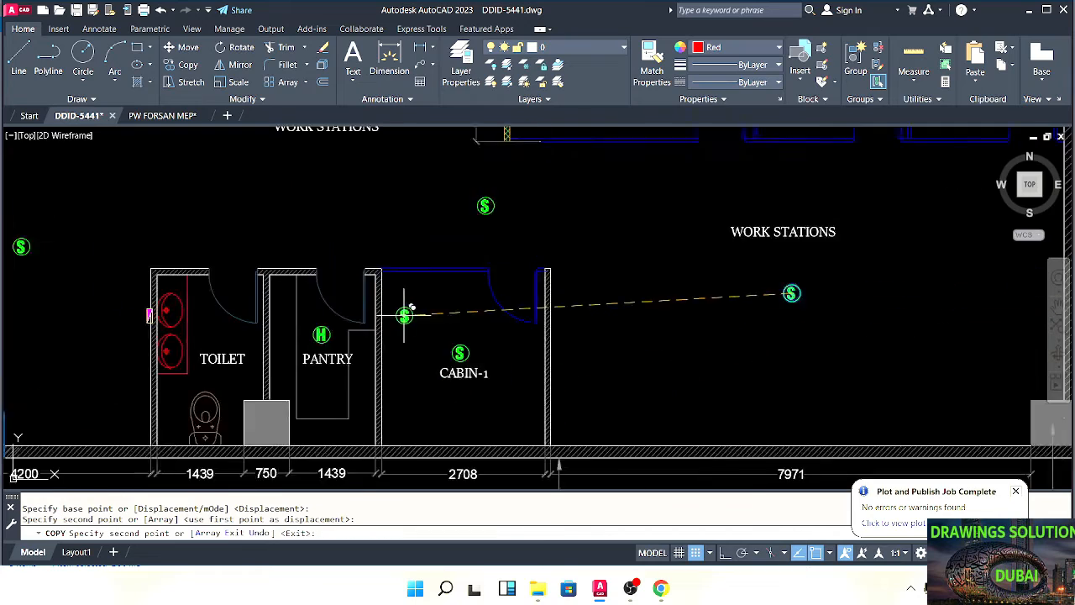
pyautogui.moveTo(403, 309); pyautogui.dragTo(593, 274, button='middle')
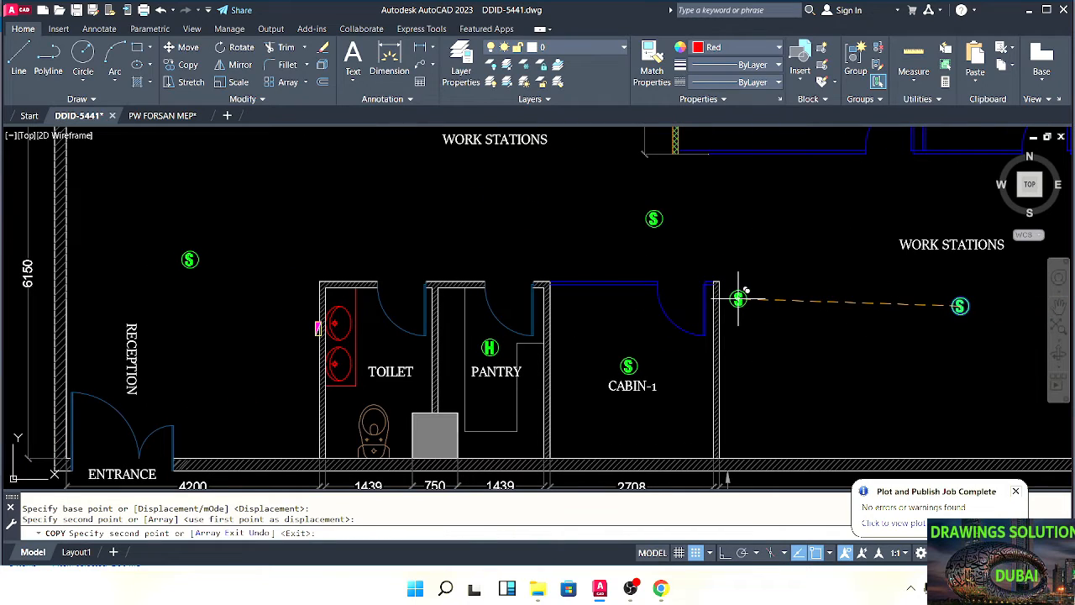
pyautogui.moveTo(257, 348); pyautogui.dragTo(492, 389, button='middle')
pyautogui.scroll(-3, 528, 288)
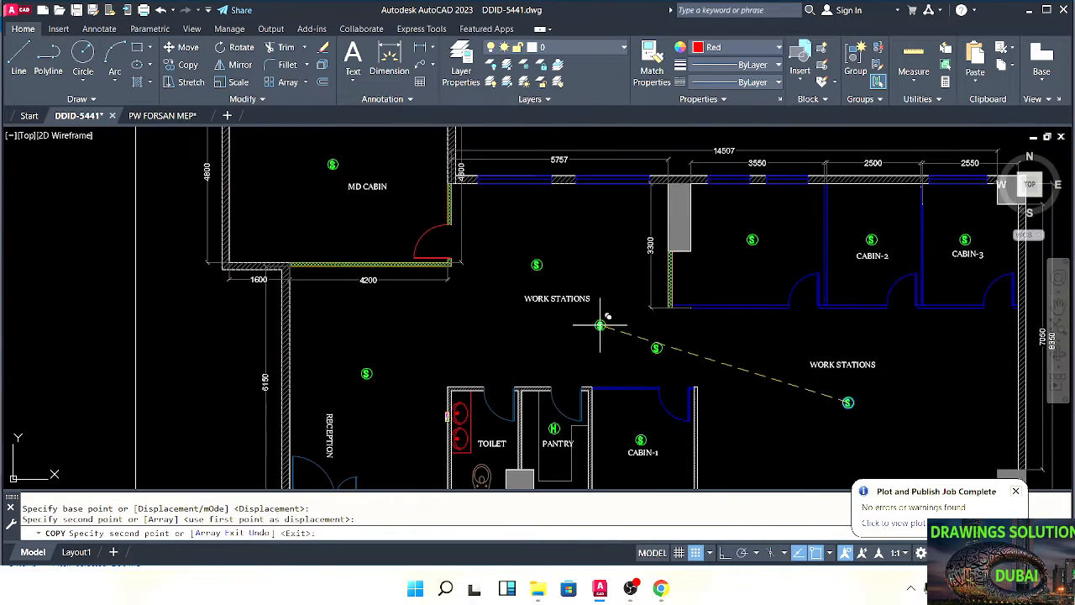
pyautogui.press('Escape')
pyautogui.press('Escape')
# Draw a polyline from the bottom of the MD CABIN S symbol straight down, then about 5968 units horizontally past the upper work stations symbol, with Ortho on
pyautogui.moveTo(648, 344)
pyautogui.mouseDown(button='middle')
pyautogui.moveTo(492, 328)
pyautogui.moveTo(498, 318)
pyautogui.mouseUp(button='middle')
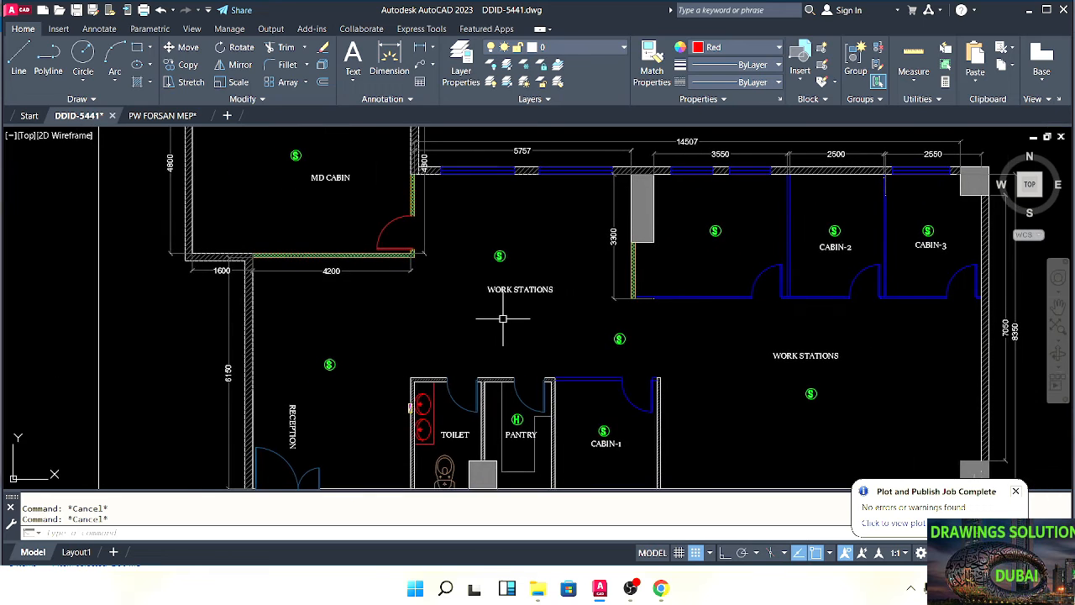
pyautogui.moveTo(422, 292); pyautogui.dragTo(466, 362, button='middle')
pyautogui.moveTo(404, 275)
pyautogui.mouseDown(button='middle')
pyautogui.moveTo(378, 302)
pyautogui.moveTo(427, 339)
pyautogui.mouseUp(button='middle')
pyautogui.scroll(4, 434, 309)
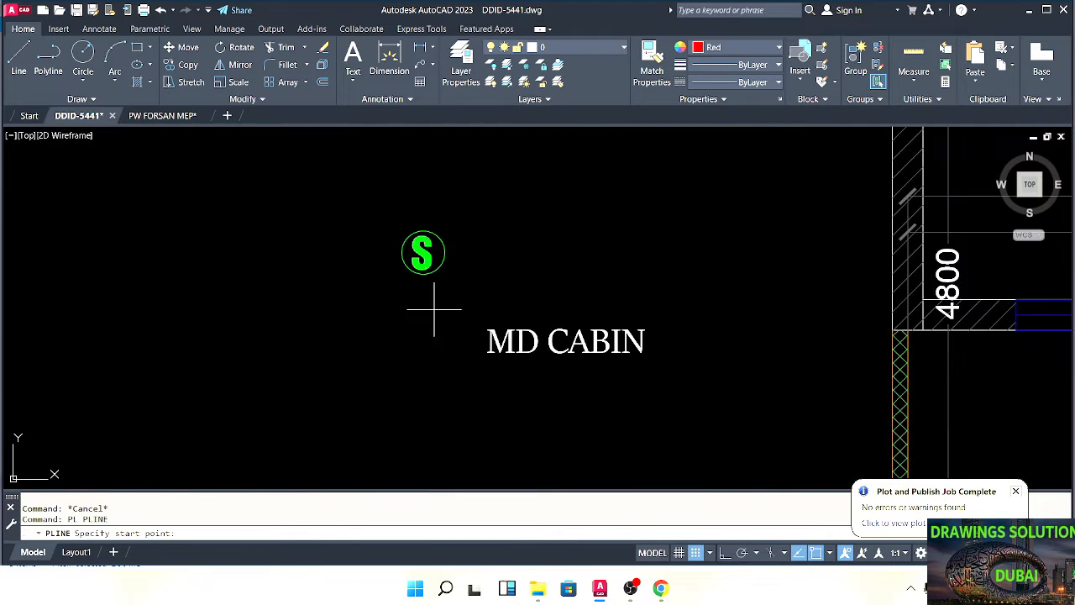
pyautogui.click(424, 274)
pyautogui.moveTo(404, 414); pyautogui.dragTo(413, 304, button='middle')
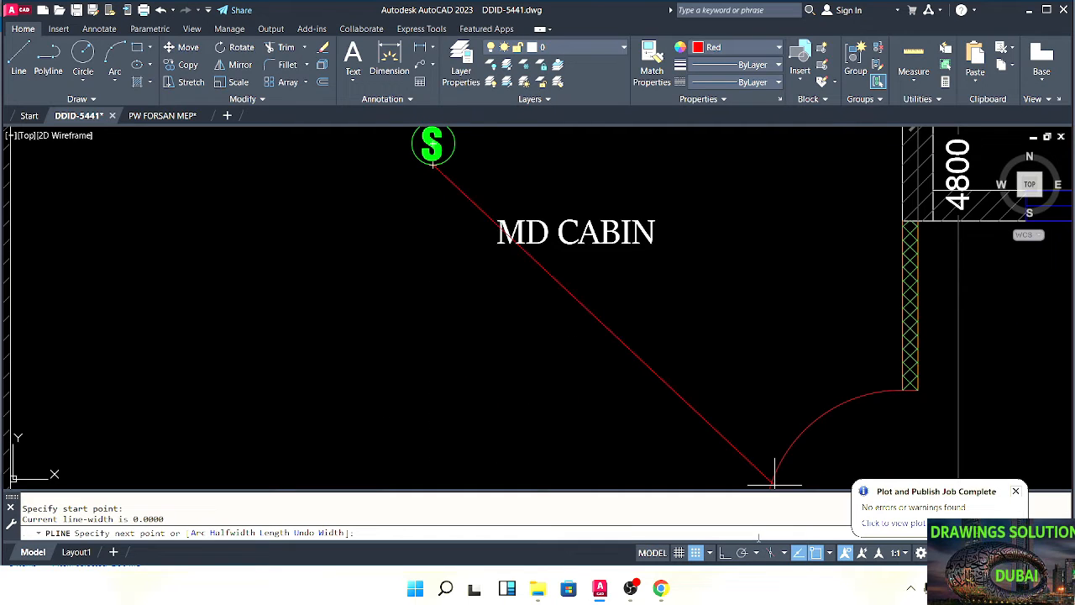
pyautogui.click(726, 553)
pyautogui.scroll(-7, 432, 344)
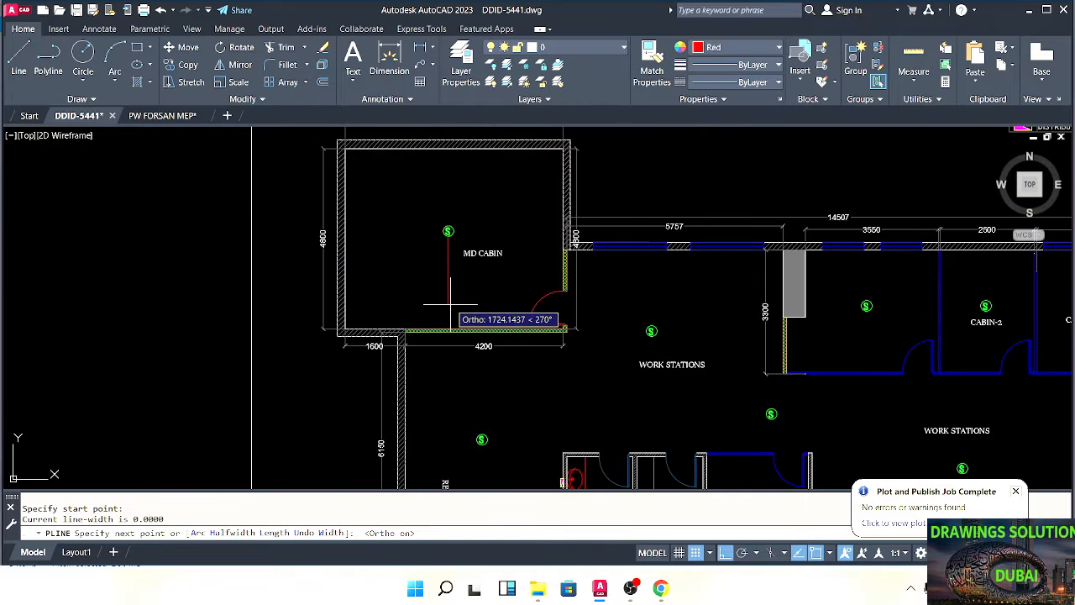
pyautogui.scroll(3, 450, 306)
pyautogui.click(444, 307)
pyautogui.scroll(3, 674, 302)
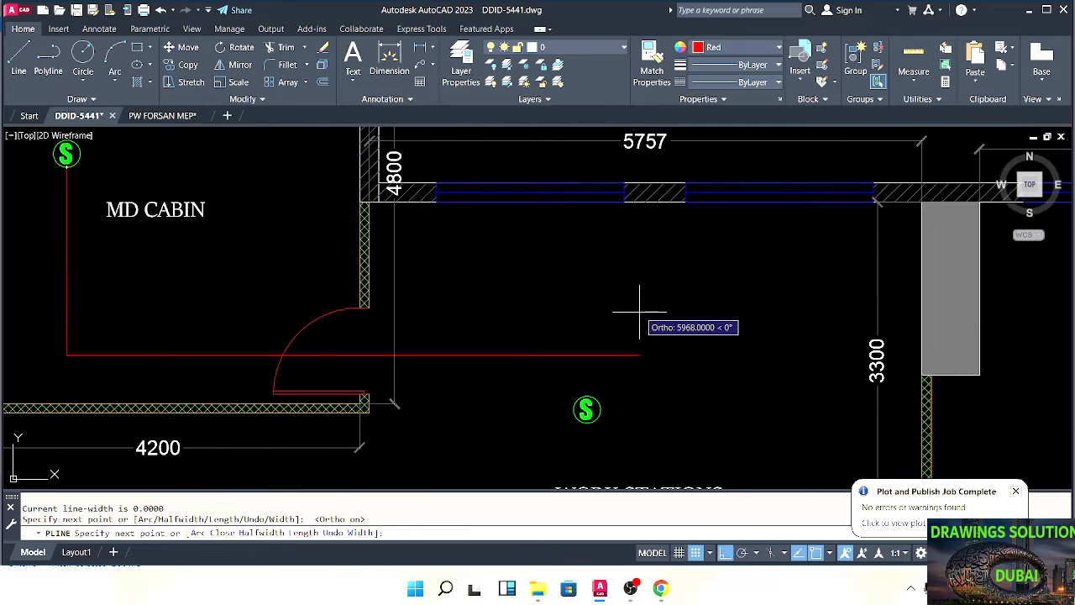
pyautogui.click(638, 323)
pyautogui.press('Escape')
# Draw a vertical polyline from the top of the upper work stations' S symbol up across the horizontal line
pyautogui.press('Return')
pyautogui.click(585, 390)
pyautogui.click(585, 303)
pyautogui.press('Escape')
# Change the colour of both new polylines to yellow 248,215,49
pyautogui.moveTo(548, 341)
pyautogui.mouseDown(button='middle')
pyautogui.moveTo(590, 341)
pyautogui.moveTo(625, 368)
pyautogui.mouseUp(button='middle')
pyautogui.click(680, 313)
pyautogui.click(626, 356)
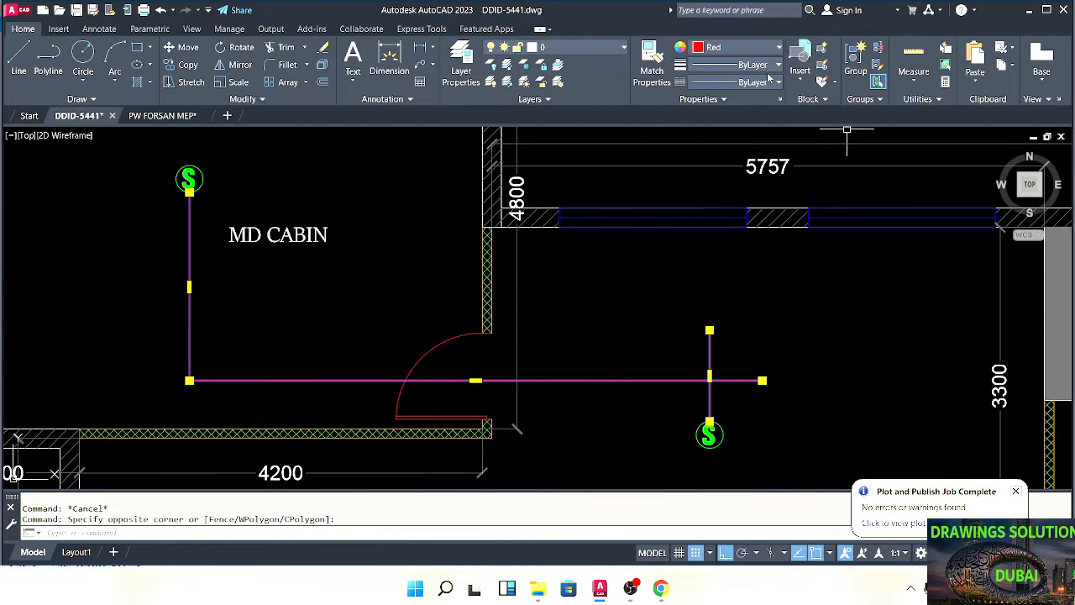
pyautogui.click(750, 46)
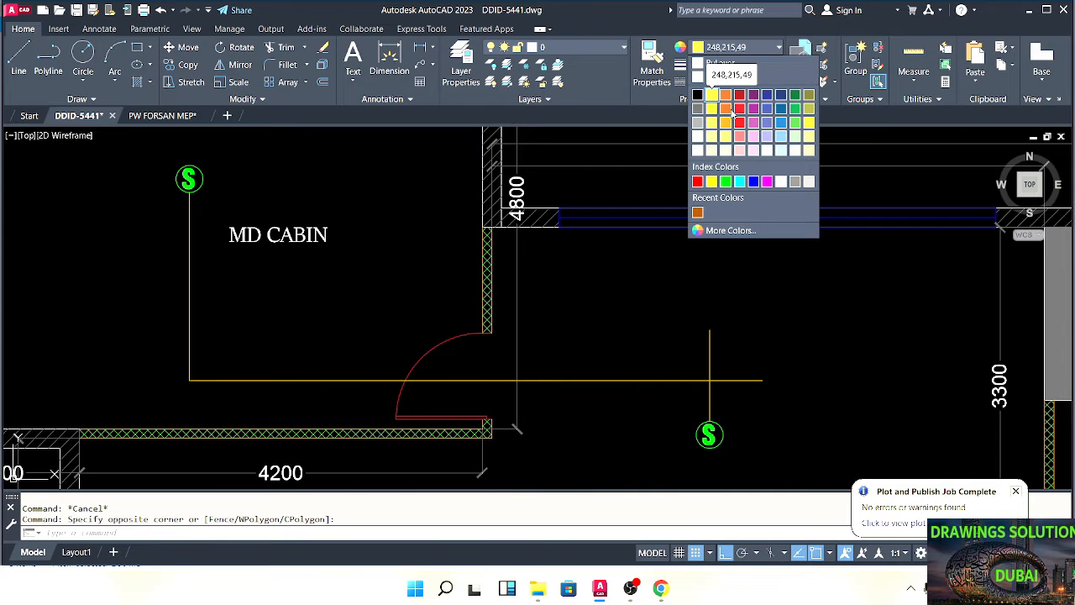
pyautogui.press('Escape')
# Fillet the vertical and horizontal lines above the upper work stations' S symbol into a square corner with radius 0
pyautogui.moveTo(554, 305)
pyautogui.mouseDown(button='middle')
pyautogui.moveTo(655, 339)
pyautogui.moveTo(663, 362)
pyautogui.mouseUp(button='middle')
pyautogui.press('f')
pyautogui.press('Return')
pyautogui.click(678, 350)
pyautogui.click(659, 331)
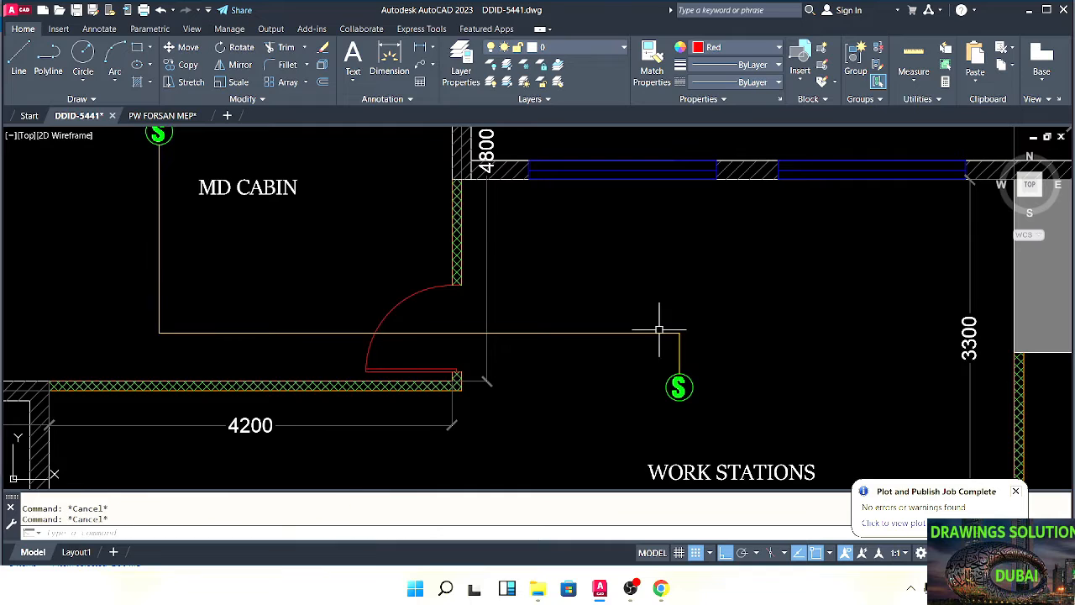
# Set the fillet radius to 200 and round the line corner above the upper work stations' S symbol
pyautogui.press('f')
pyautogui.press('Return')
pyautogui.write('r')
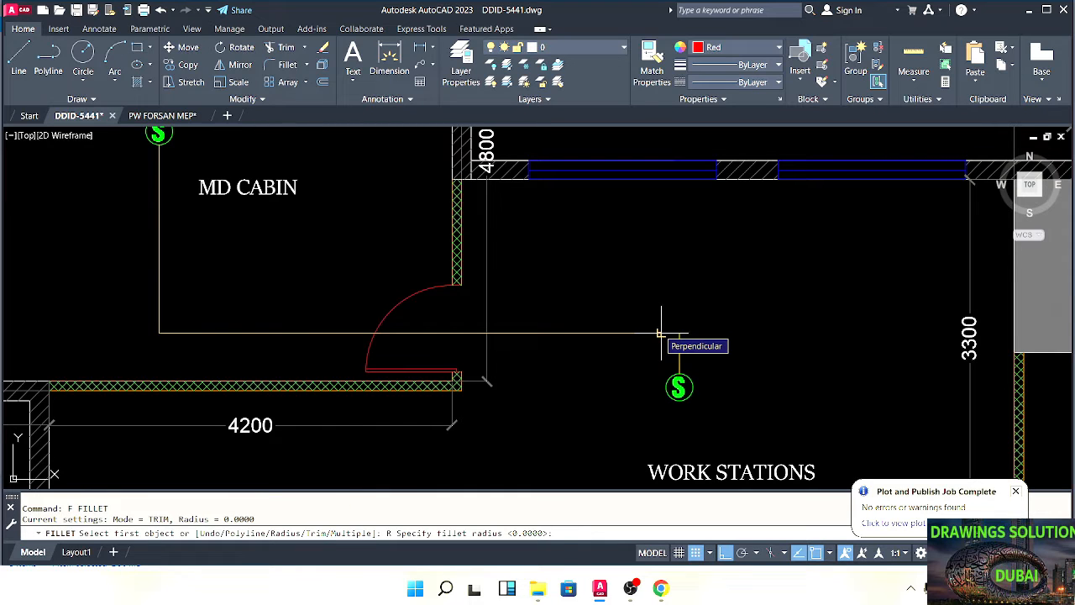
pyautogui.write('200')
pyautogui.press('Return')
pyautogui.click(677, 351)
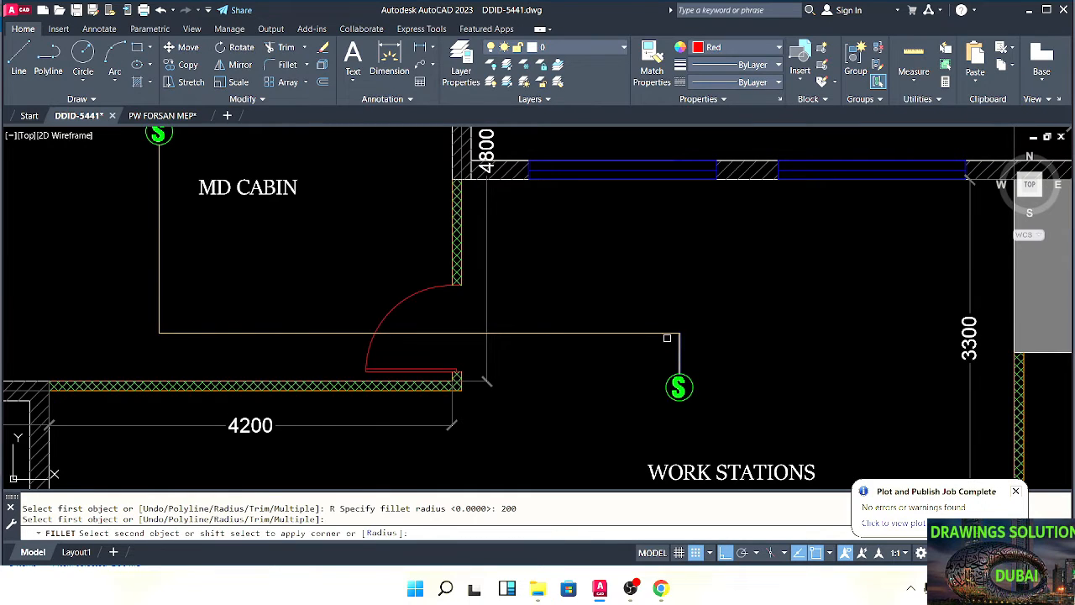
pyautogui.click(516, 333)
# Round the polyline corner inside the MD CABIN with the same 200 fillet radius
pyautogui.moveTo(215, 317); pyautogui.dragTo(428, 369, button='middle')
pyautogui.press('Return')
pyautogui.click(372, 306)
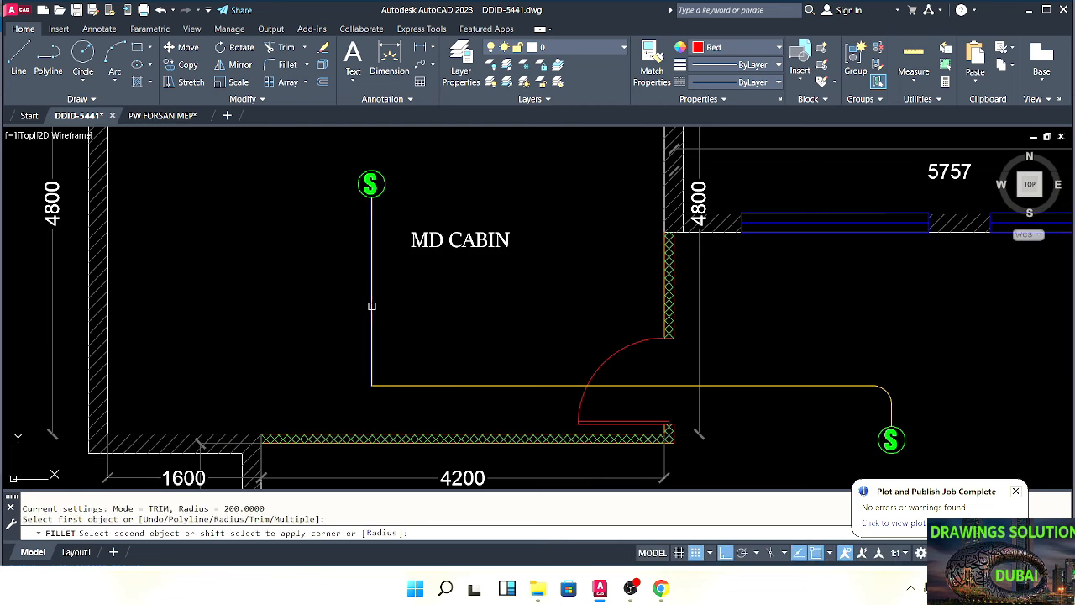
pyautogui.click(431, 385)
pyautogui.press('Escape')
pyautogui.scroll(-4, 533, 361)
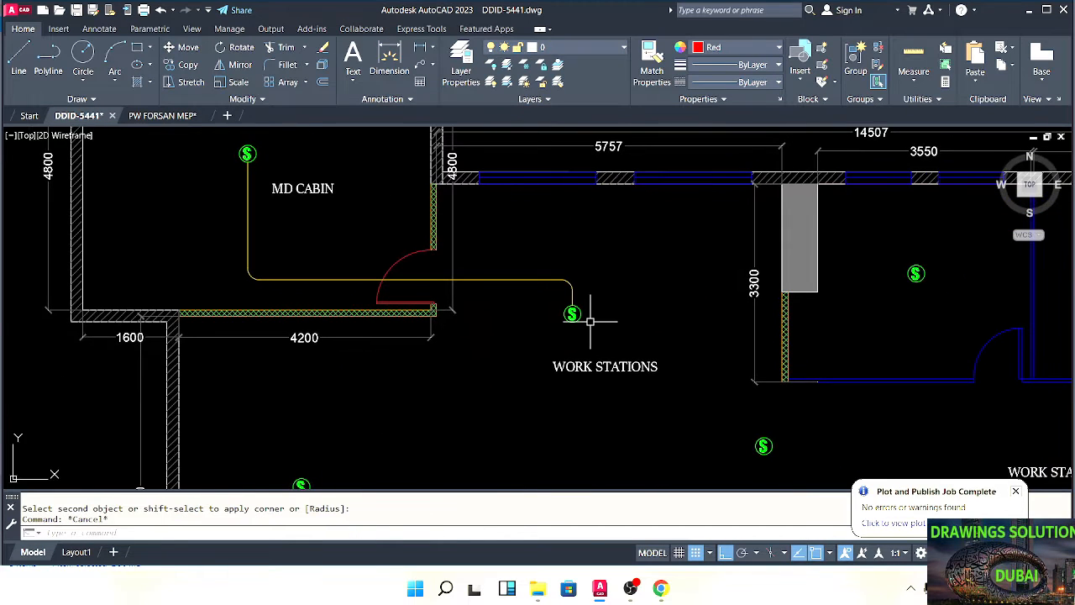
pyautogui.press('Escape')
# Draw a horizontal polyline from the right side of the upper work stations' S symbol into the unlabelled room beside CABIN-2
pyautogui.moveTo(535, 326); pyautogui.dragTo(559, 336, button='middle')
pyautogui.write('L')
pyautogui.press('Return')
pyautogui.scroll(4, 534, 327)
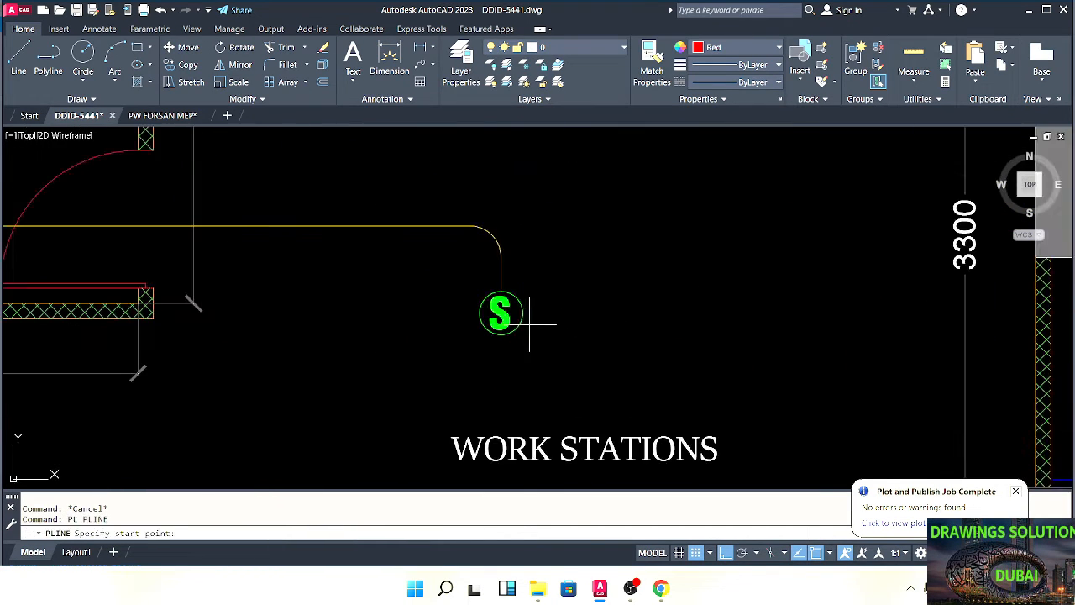
pyautogui.click(523, 312)
pyautogui.scroll(-3, 629, 329)
pyautogui.moveTo(907, 319); pyautogui.dragTo(644, 311, button='middle')
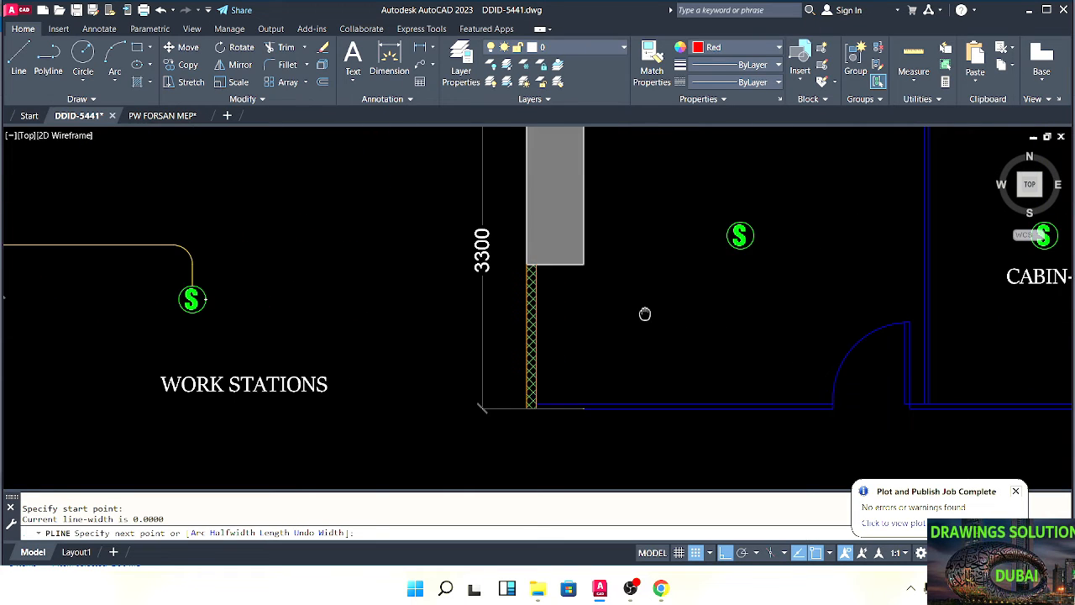
pyautogui.click(696, 300)
pyautogui.press('Escape')
# Draw a vertical polyline from the bottom of the unlabelled room's S symbol down past the level of the horizontal line
pyautogui.scroll(-3, 705, 293)
pyautogui.scroll(4, 714, 286)
pyautogui.press('Return')
pyautogui.click(694, 211)
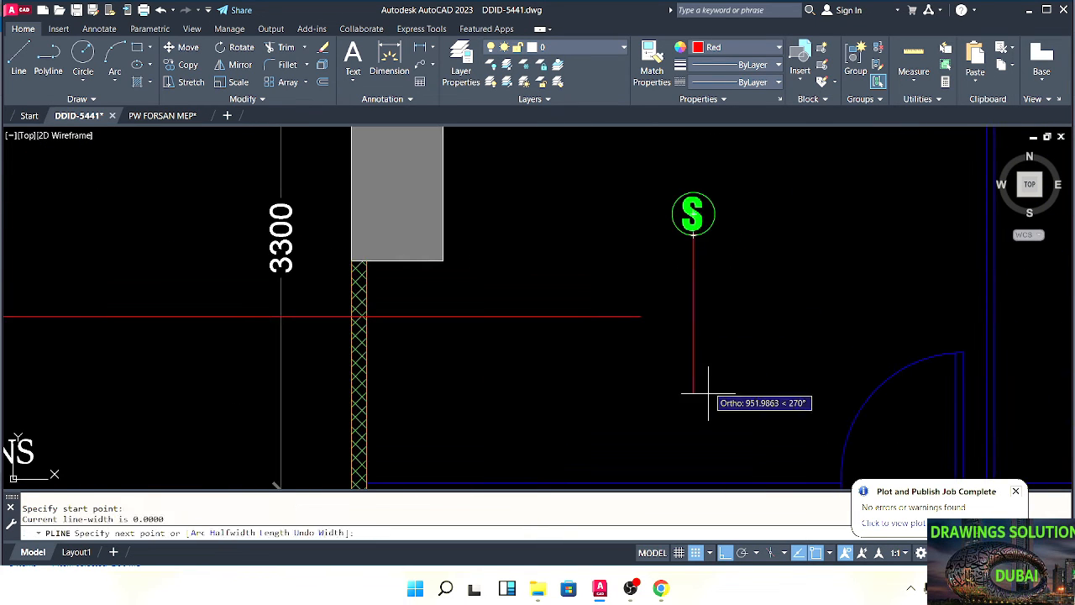
pyautogui.click(693, 398)
pyautogui.press('Escape')
# Fillet the horizontal wiring line into the vertical line below the unlabelled room's S symbol with the 200 radius
pyautogui.moveTo(693, 398); pyautogui.dragTo(757, 414, button='middle')
pyautogui.write('f')
pyautogui.press('Return')
pyautogui.click(691, 329)
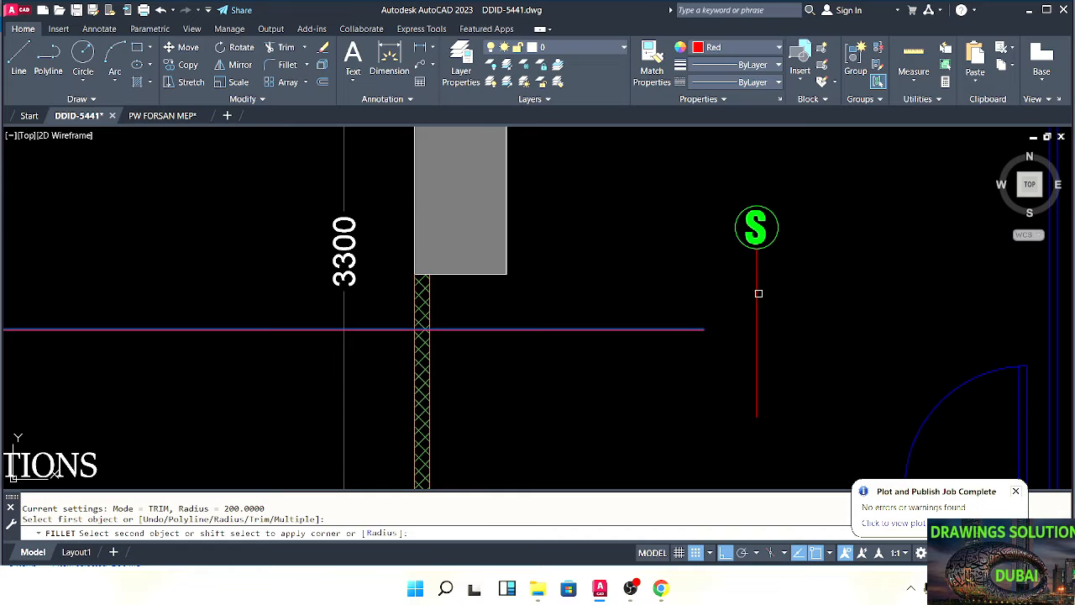
pyautogui.click(758, 293)
pyautogui.scroll(-3, 595, 319)
pyautogui.scroll(2, 588, 343)
# Match the red wiring line to the yellow MD CABIN line and restore the upper WORK STATIONS label's colour to white
pyautogui.write('m')
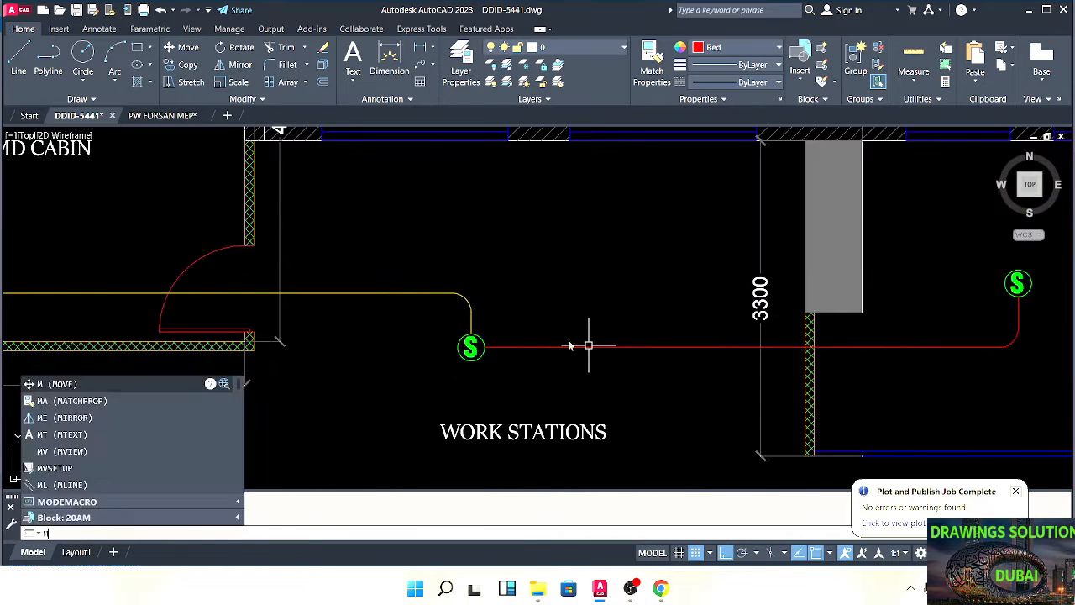
pyautogui.write('a')
pyautogui.press('Return')
pyautogui.click(468, 295)
pyautogui.click(645, 285)
pyautogui.click(577, 403)
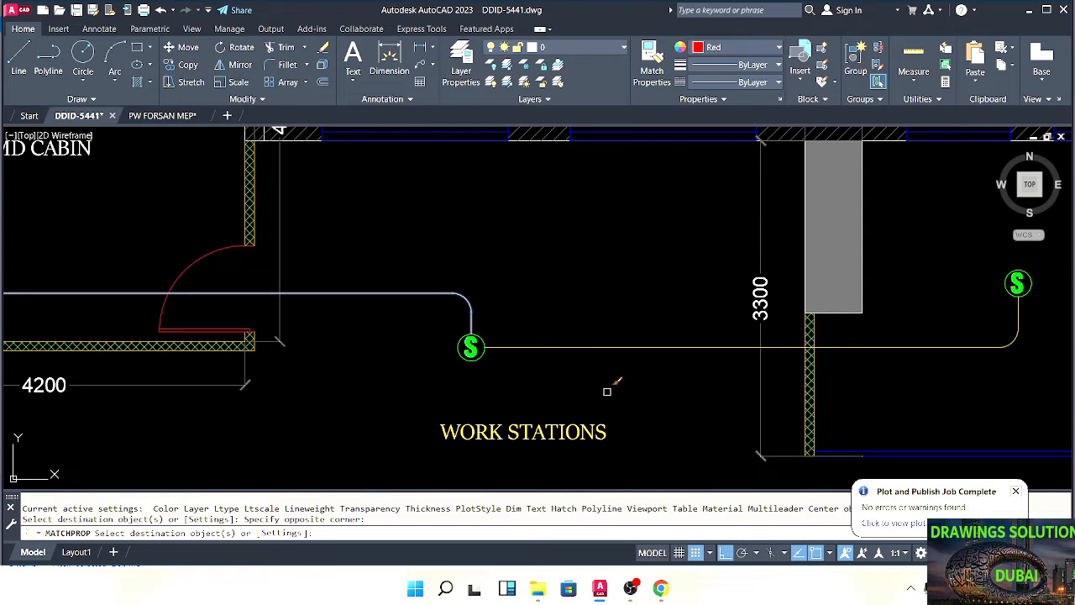
pyautogui.press('Escape')
pyautogui.scroll(-2, 607, 391)
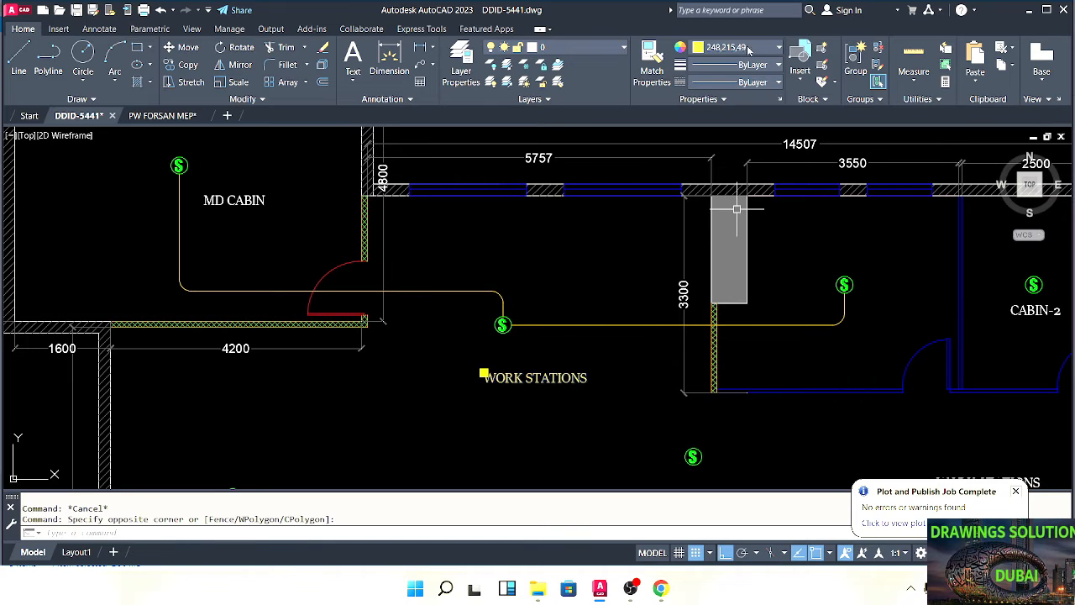
pyautogui.click(749, 48)
pyautogui.click(698, 181)
# Draw a horizontal polyline from the right side of the unlabelled room's S symbol to the left side of CABIN-2's S symbol
pyautogui.moveTo(873, 319); pyautogui.dragTo(609, 319, button='middle')
pyautogui.press('Return')
pyautogui.scroll(4, 576, 261)
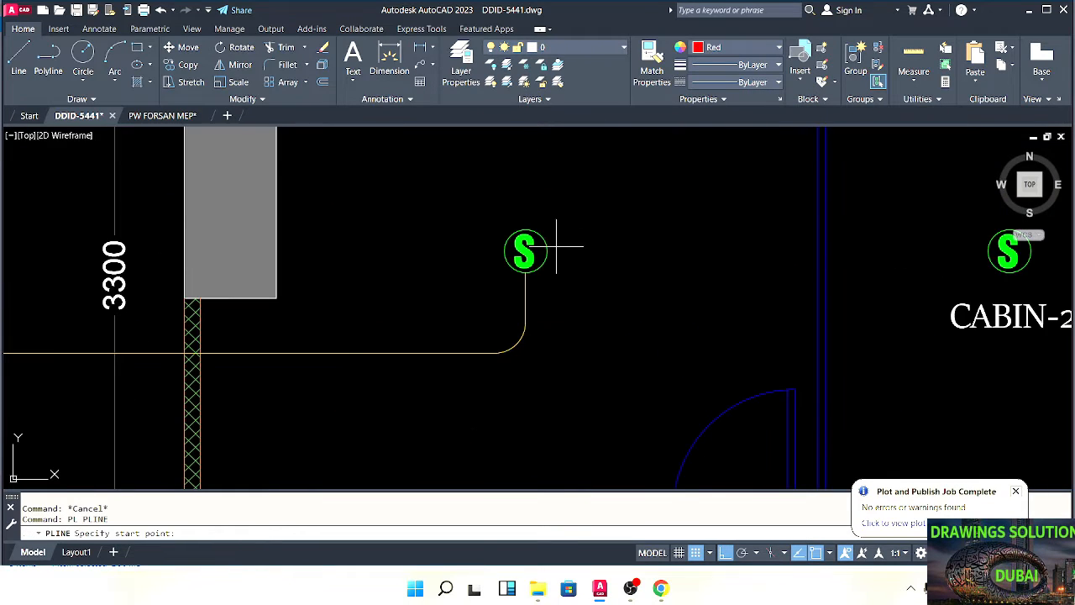
pyautogui.click(547, 251)
pyautogui.scroll(-1, 703, 268)
pyautogui.scroll(3, 857, 278)
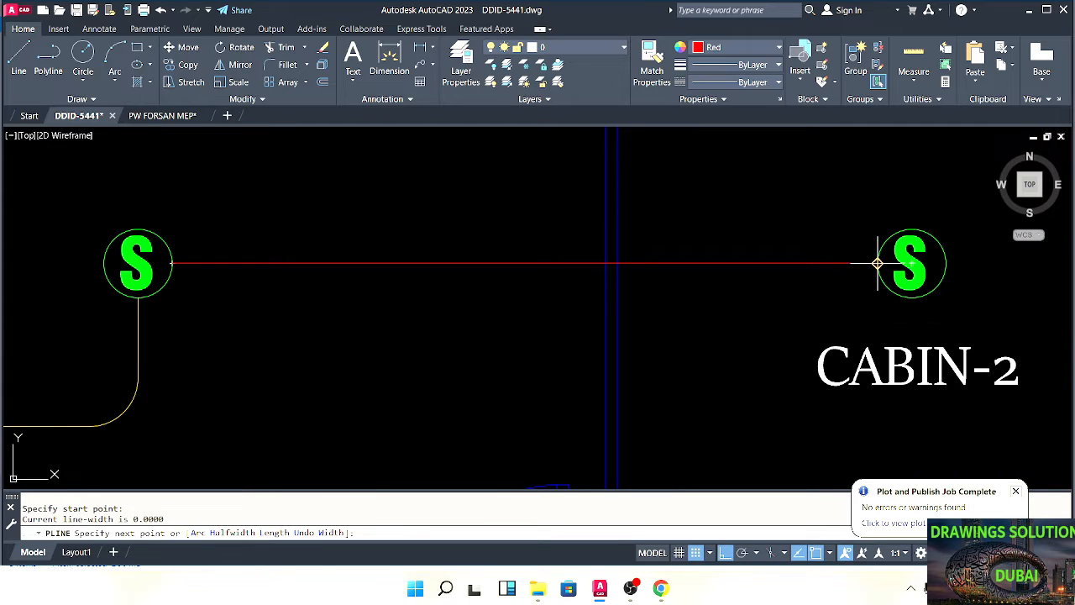
pyautogui.click(877, 263)
pyautogui.press('Escape')
pyautogui.scroll(-2, 877, 263)
# Draw a polyline from the top of CABIN-2's S symbol upward and then horizontally past CABIN-3's S symbol
pyautogui.press('Return')
pyautogui.click(676, 287)
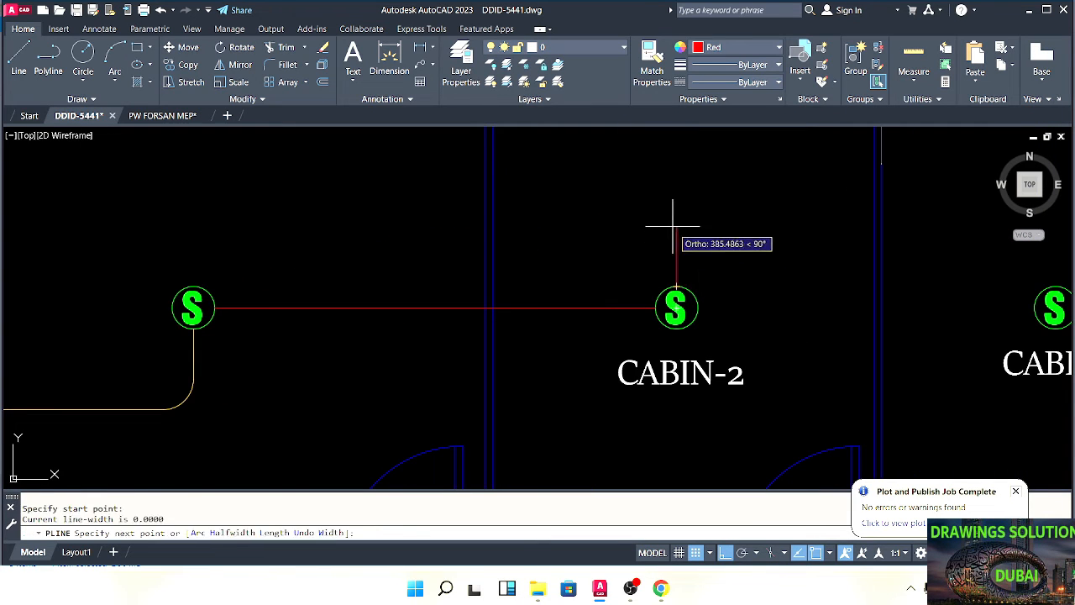
pyautogui.click(677, 227)
pyautogui.moveTo(814, 232); pyautogui.dragTo(516, 224, button='middle')
pyautogui.click(815, 233)
pyautogui.press('Escape')
# Draw a vertical polyline from the top of CABIN-3's S symbol up across the horizontal wiring line
pyautogui.press('Return')
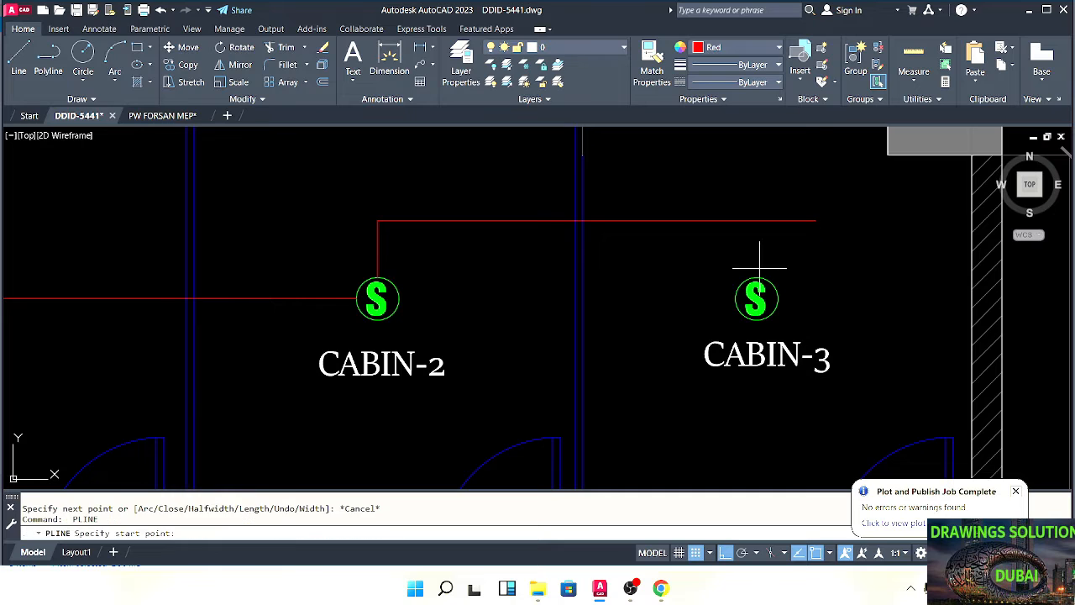
pyautogui.click(756, 277)
pyautogui.moveTo(751, 179); pyautogui.dragTo(789, 205, button='middle')
pyautogui.click(795, 213)
pyautogui.press('Escape')
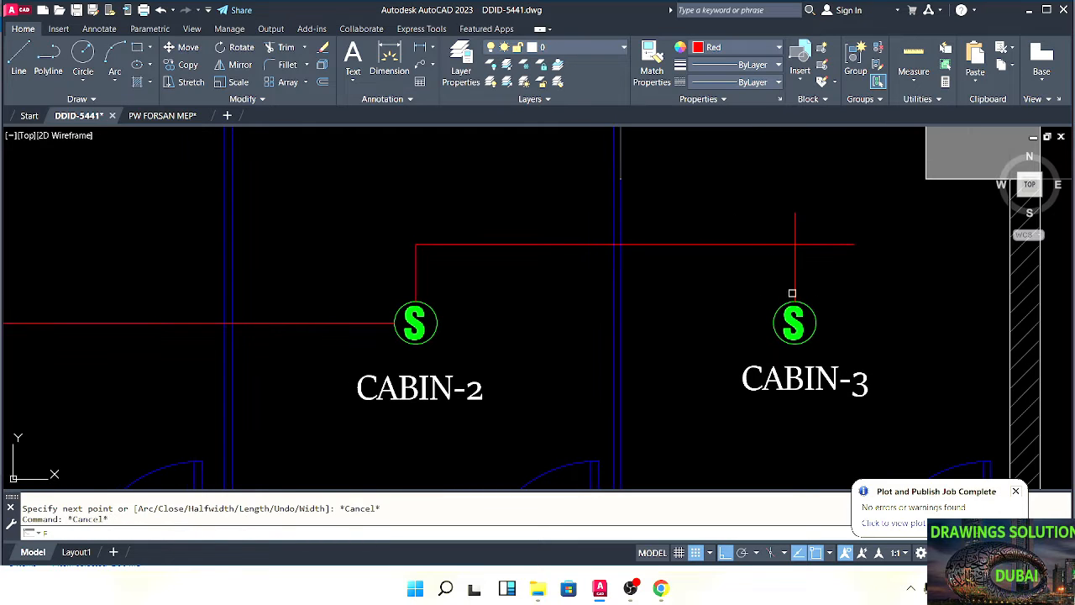
# Round the wiring corner above CABIN-3's S symbol with the 200 fillet radius
pyautogui.write('f')
pyautogui.press('Return')
pyautogui.click(793, 281)
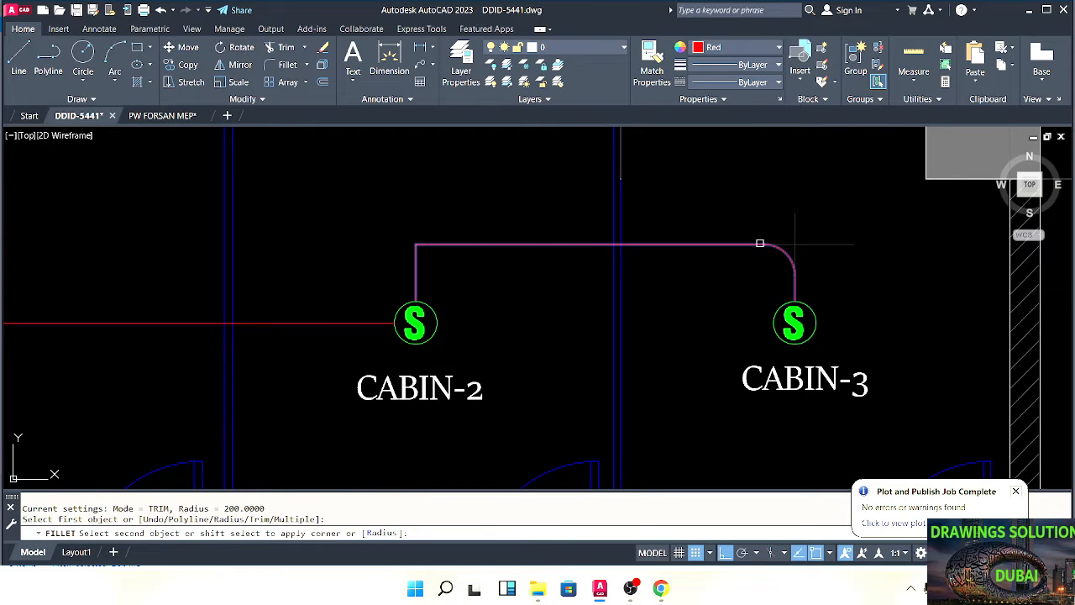
pyautogui.click(761, 243)
pyautogui.moveTo(537, 264); pyautogui.dragTo(629, 294, button='middle')
pyautogui.scroll(-2, 629, 294)
# Round the wiring corner above CABIN-2's S symbol with the same 200 fillet radius
pyautogui.press('Return')
pyautogui.click(550, 306)
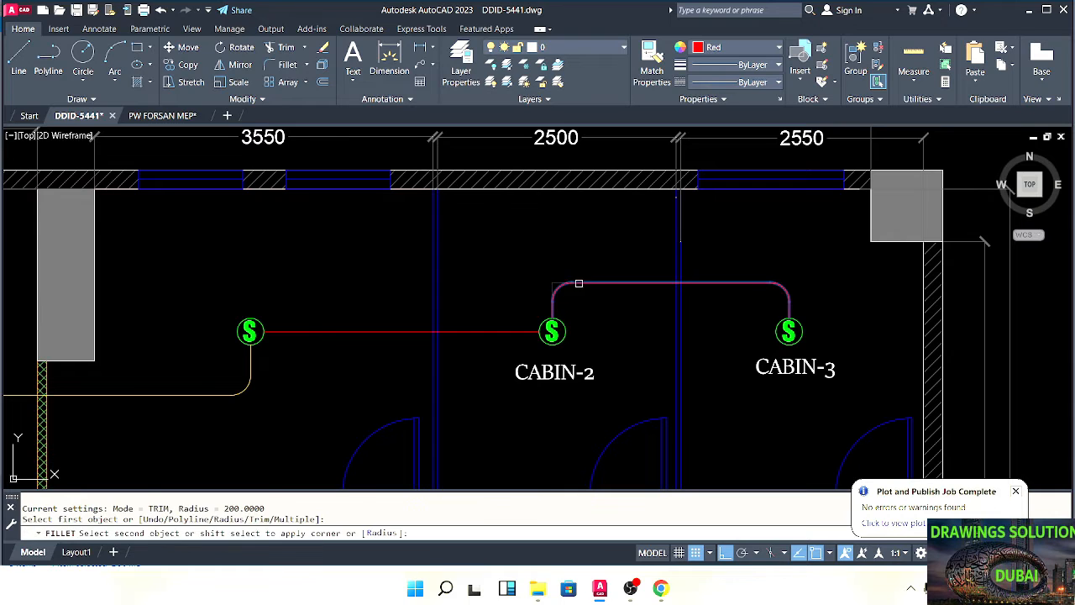
pyautogui.click(579, 284)
pyautogui.press('Escape')
pyautogui.press('Escape')
pyautogui.moveTo(692, 331); pyautogui.dragTo(633, 280, button='middle')
pyautogui.write('PL')
pyautogui.press('Return')
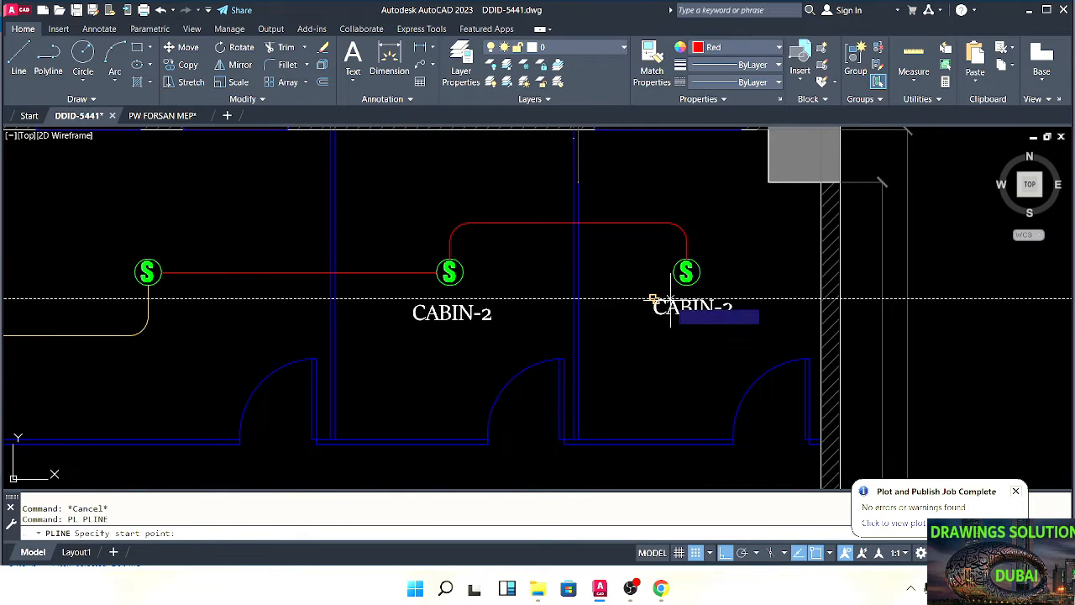
pyautogui.scroll(2, 669, 299)
pyautogui.press('Escape')
pyautogui.press('Escape')
# Draw a polyline from the left side of CABIN-3's S symbol leftward and then up across the horizontal wiring line
pyautogui.moveTo(598, 209)
pyautogui.mouseDown(button='middle')
pyautogui.moveTo(626, 243)
pyautogui.moveTo(592, 239)
pyautogui.mouseUp(button='middle')
pyautogui.press('Escape')
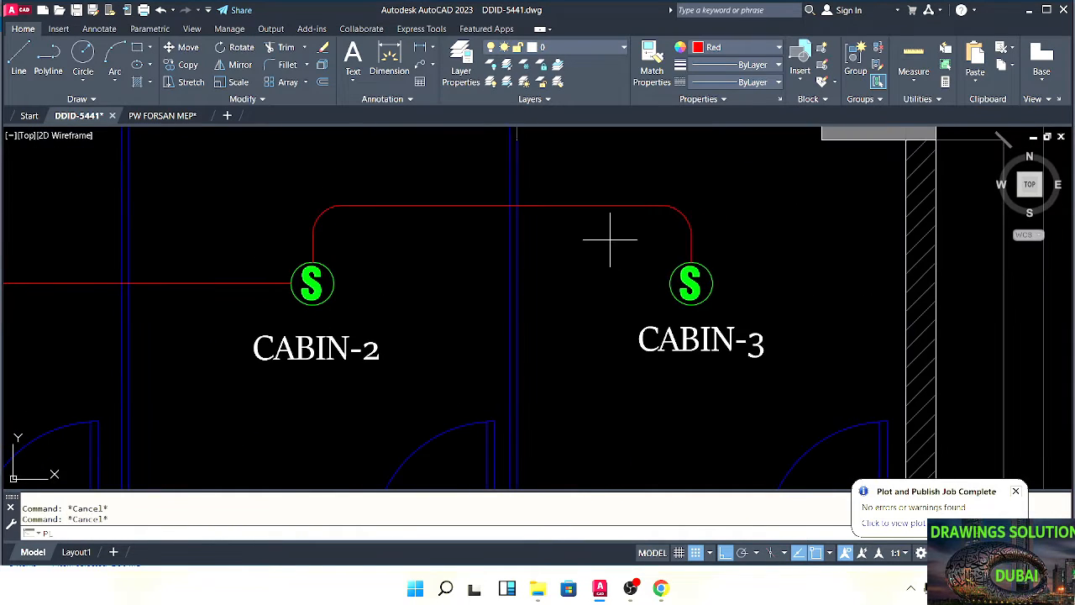
pyautogui.click(669, 283)
pyautogui.click(617, 283)
pyautogui.click(617, 183)
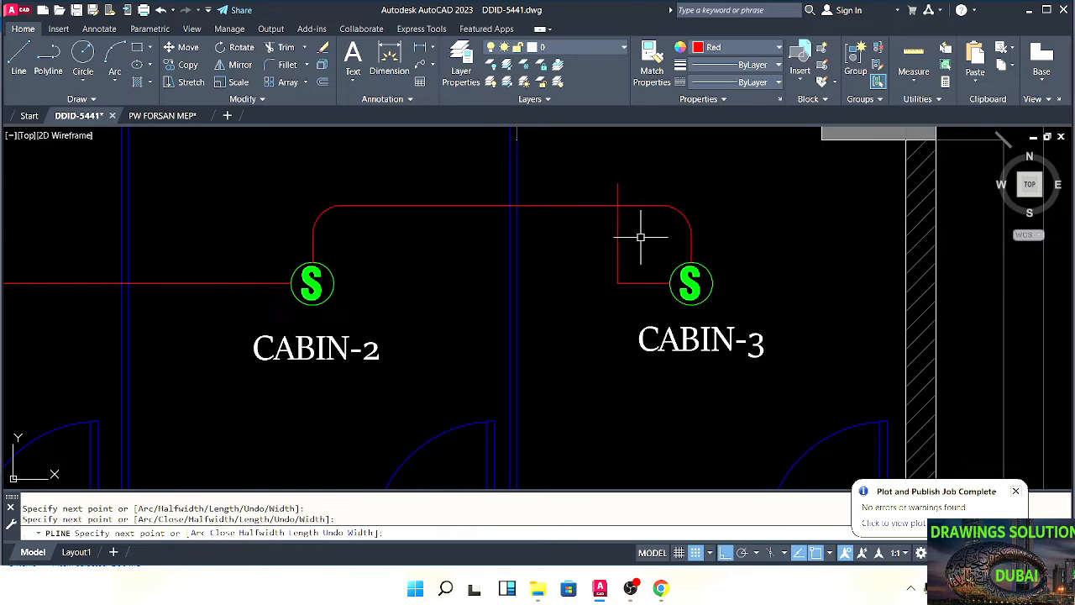
pyautogui.press('Escape')
pyautogui.press('Escape')
# Fillet the new vertical segment in CABIN-3 into the horizontal wiring line coming from CABIN-2
pyautogui.moveTo(632, 268); pyautogui.dragTo(637, 299, button='middle')
pyautogui.write('F')
pyautogui.press('Return')
pyautogui.click(621, 265)
pyautogui.click(600, 235)
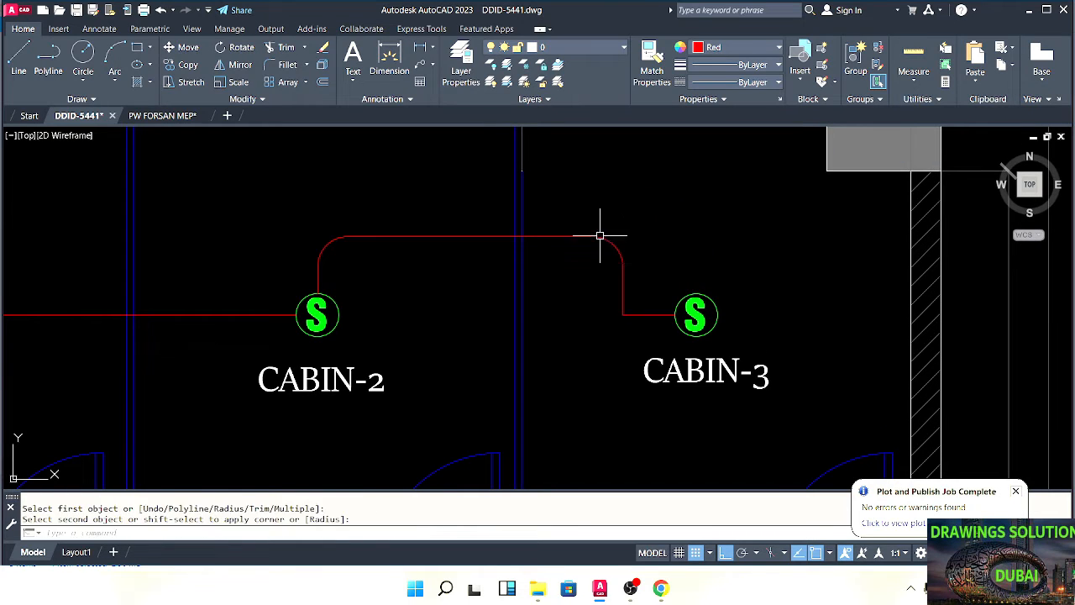
pyautogui.press('Escape')
pyautogui.press('Escape')
# Round the remaining lower corner beside CABIN-3's S symbol with the 200 fillet radius
pyautogui.write('F')
pyautogui.press('Return')
pyautogui.scroll(2, 621, 289)
pyautogui.click(620, 286)
pyautogui.click(664, 323)
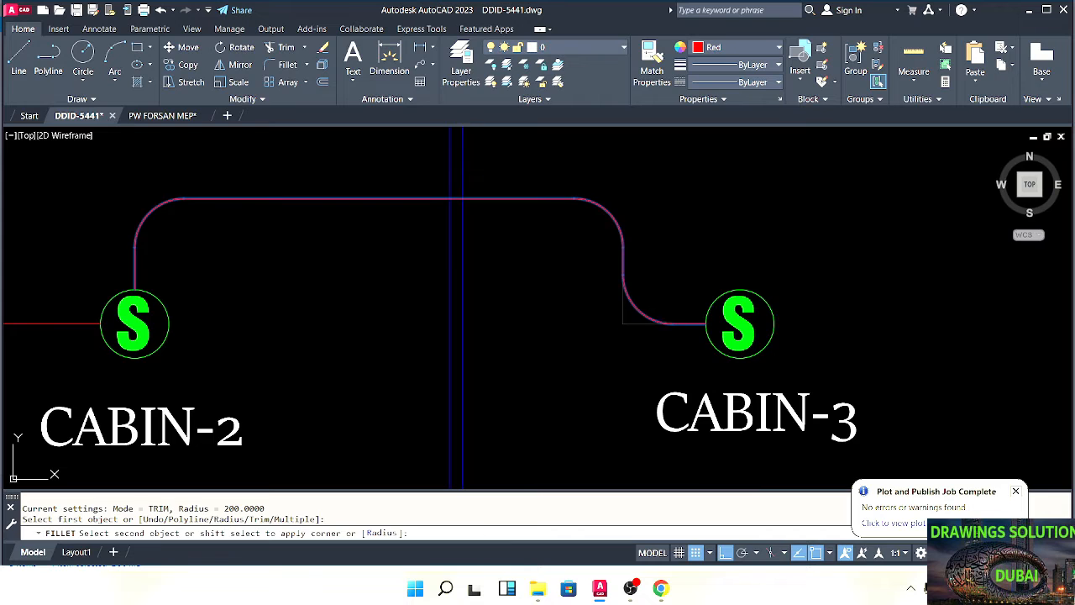
pyautogui.press('Escape')
pyautogui.press('Escape')
# Draw a vertical polyline from the bottom of CABIN-3's S symbol down past the level of the lower work stations' S symbol
pyautogui.scroll(-4, 588, 317)
pyautogui.moveTo(574, 308); pyautogui.dragTo(617, 320, button='middle')
pyautogui.write('PL')
pyautogui.press('Return')
pyautogui.scroll(2, 663, 292)
pyautogui.scroll(1, 664, 287)
pyautogui.click(663, 273)
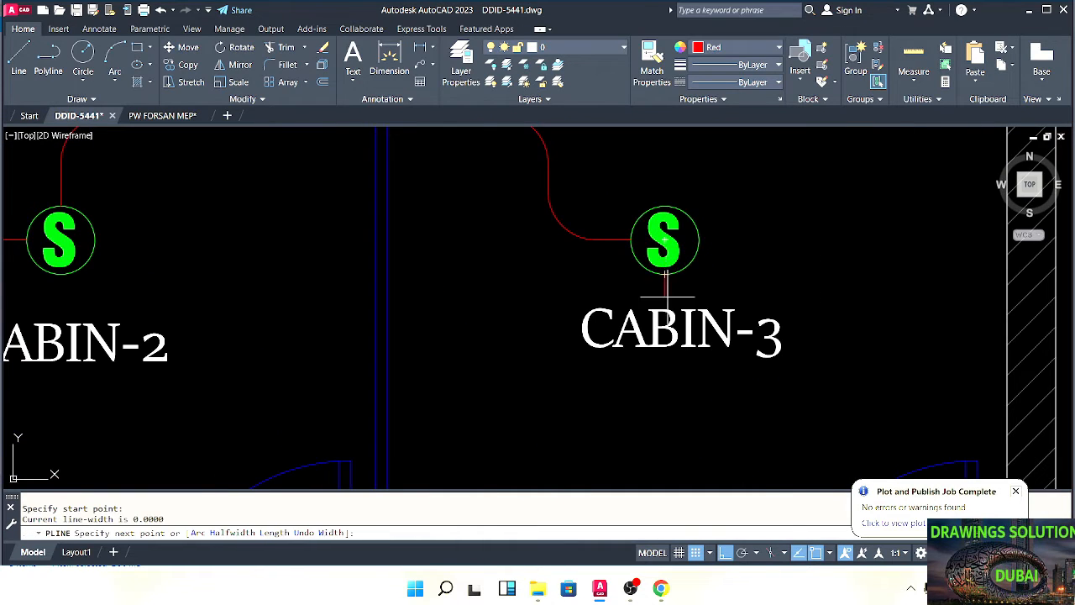
pyautogui.scroll(-1, 667, 294)
pyautogui.moveTo(649, 351); pyautogui.dragTo(631, 240, button='middle')
pyautogui.scroll(-1, 656, 408)
pyautogui.moveTo(656, 410); pyautogui.dragTo(643, 227, button='middle')
pyautogui.moveTo(651, 382); pyautogui.dragTo(653, 270, button='middle')
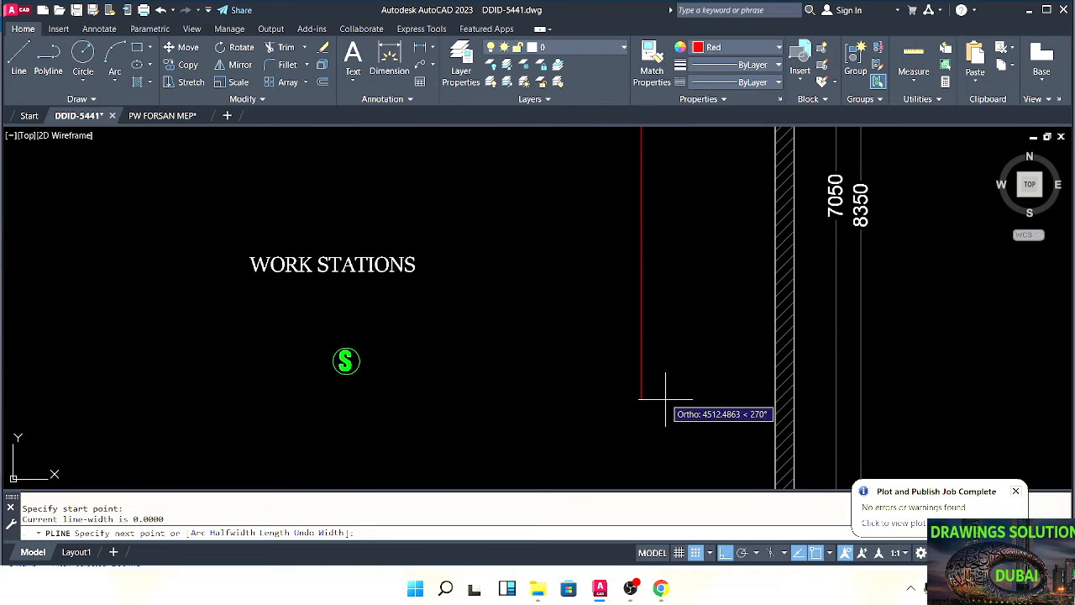
pyautogui.click(664, 413)
pyautogui.press('Escape')
pyautogui.press('Escape')
# Draw a horizontal polyline from the right side of the lower work stations' S symbol across the vertical line from CABIN-3
pyautogui.moveTo(487, 362); pyautogui.dragTo(573, 364, button='middle')
pyautogui.press('Return')
pyautogui.click(446, 362)
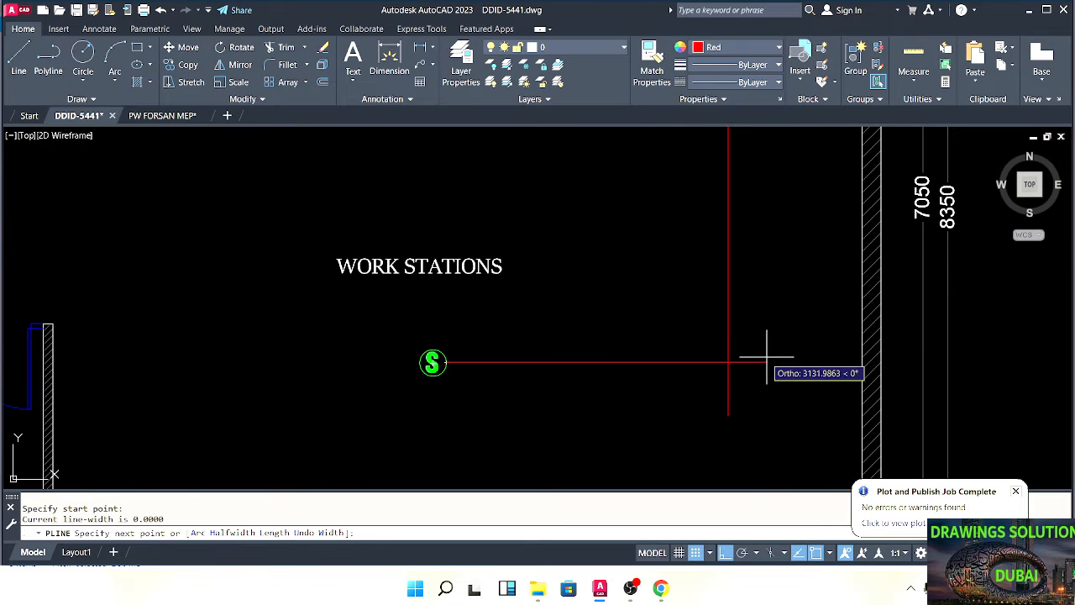
pyautogui.click(774, 362)
pyautogui.press('Escape')
pyautogui.press('Escape')
# Fillet the corner between the lower work stations' horizontal line and the vertical line from CABIN-3 with the 200 radius
pyautogui.moveTo(669, 352); pyautogui.dragTo(708, 341, button='middle')
pyautogui.write('F')
pyautogui.press('Return')
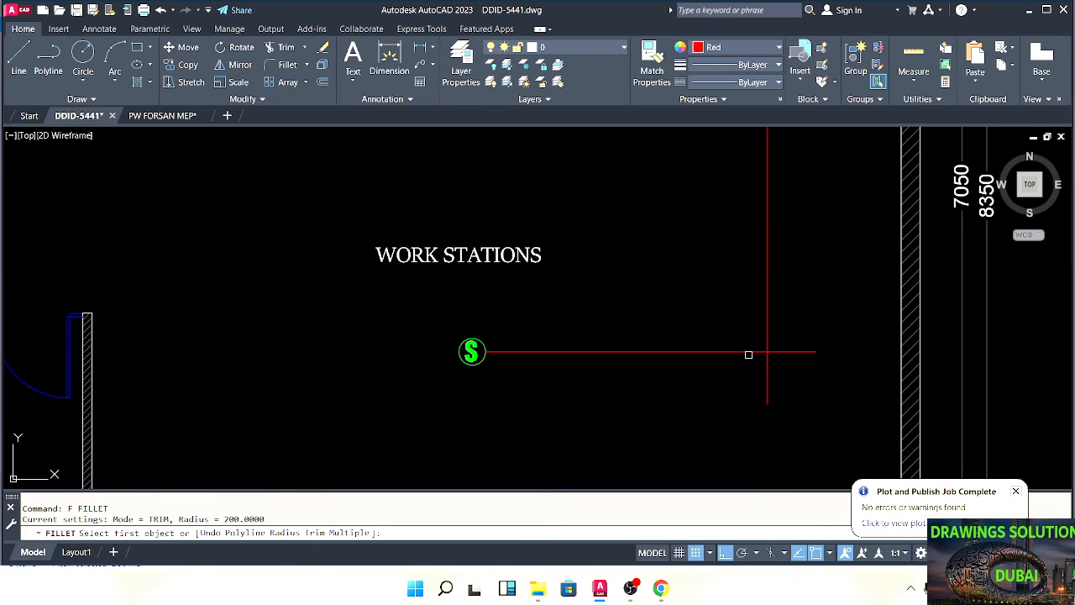
pyautogui.click(748, 354)
pyautogui.press('Escape')
pyautogui.scroll(-5, 766, 351)
pyautogui.press('Escape')
pyautogui.scroll(1, 630, 340)
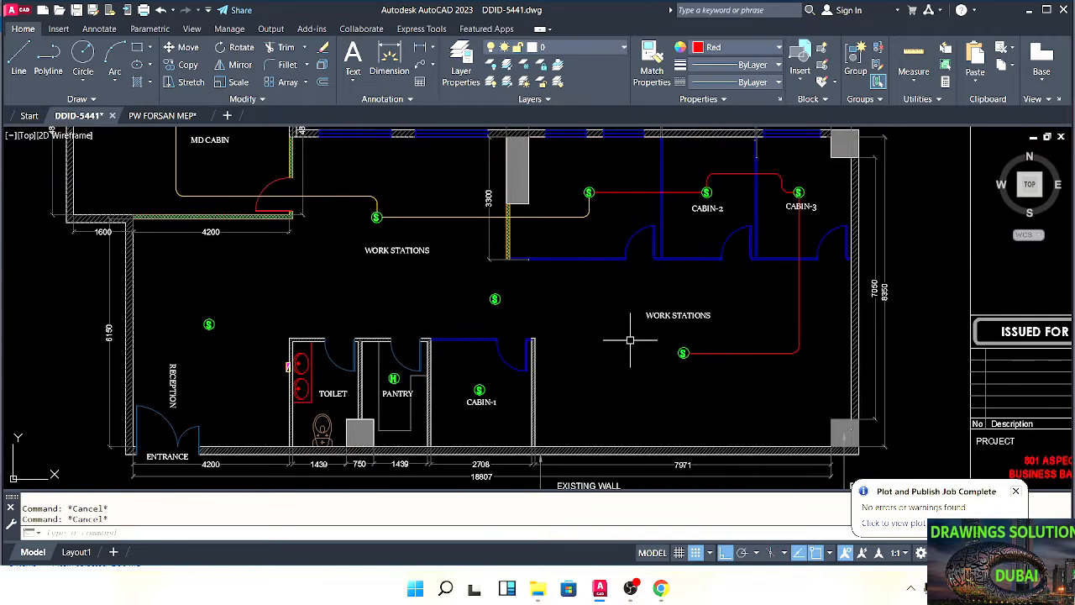
# Turn off Ortho and copy the S symbol above CABIN-1 into the open area left of the lower work stations' S symbol
pyautogui.moveTo(349, 299); pyautogui.dragTo(485, 314, button='middle')
pyautogui.moveTo(692, 305); pyautogui.dragTo(597, 305, button='middle')
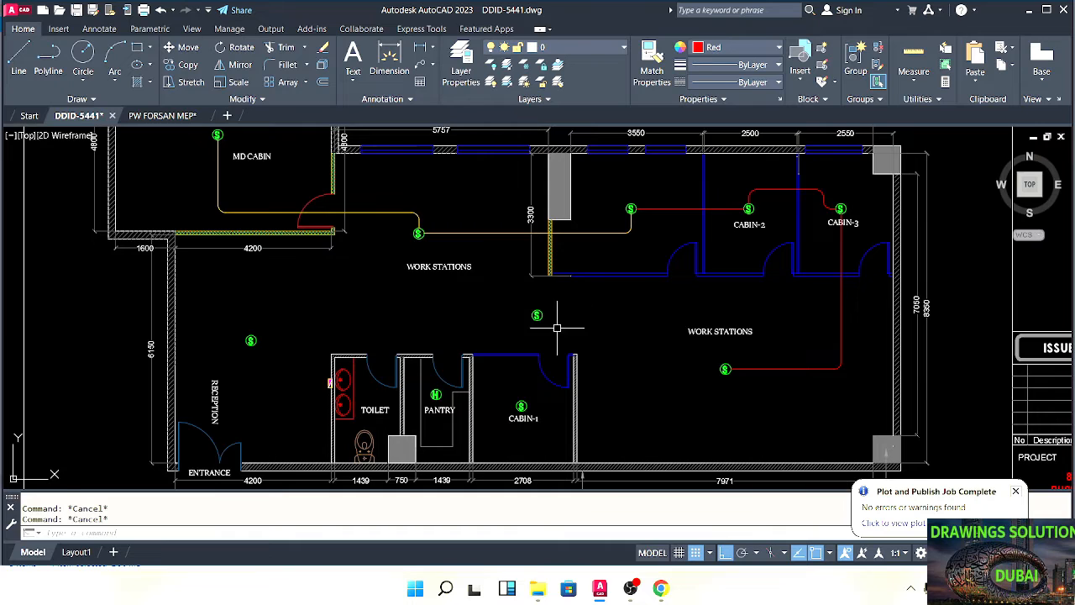
pyautogui.scroll(2, 536, 320)
pyautogui.click(574, 281)
pyautogui.click(514, 330)
pyautogui.moveTo(528, 334); pyautogui.dragTo(529, 303, button='middle')
pyautogui.write('c')
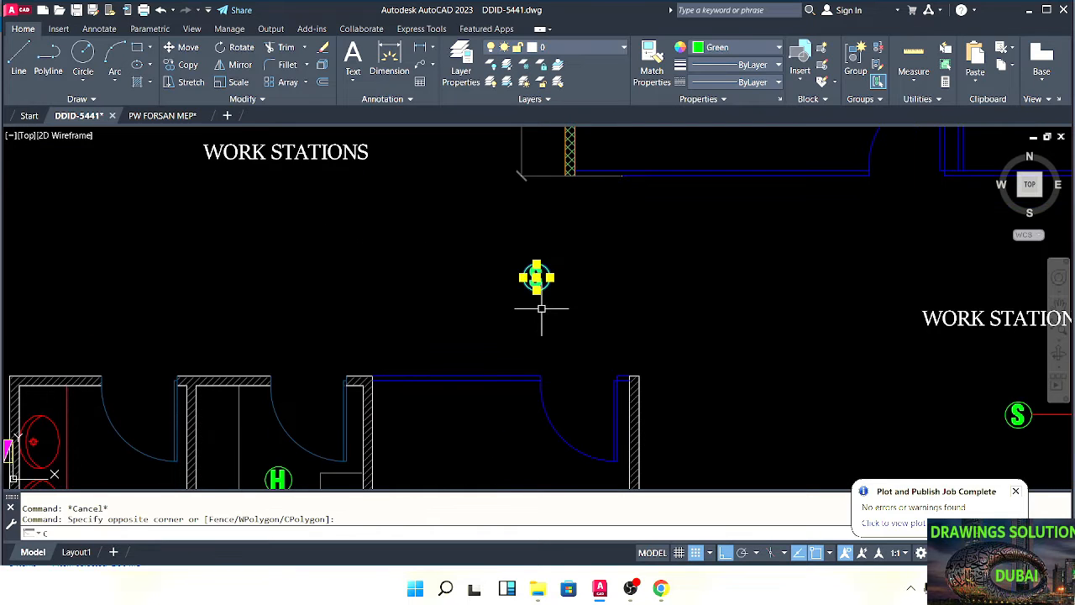
pyautogui.write('o')
pyautogui.press('space')
pyautogui.click(547, 284)
pyautogui.click(726, 552)
pyautogui.scroll(-1, 702, 449)
pyautogui.moveTo(701, 448); pyautogui.dragTo(506, 292, button='middle')
pyautogui.scroll(1, 593, 303)
pyautogui.click(593, 281)
pyautogui.press('Escape')
pyautogui.press('Escape')
# Change the text of the copied S symbol to "Sp"
pyautogui.scroll(2, 587, 347)
pyautogui.click(617, 320)
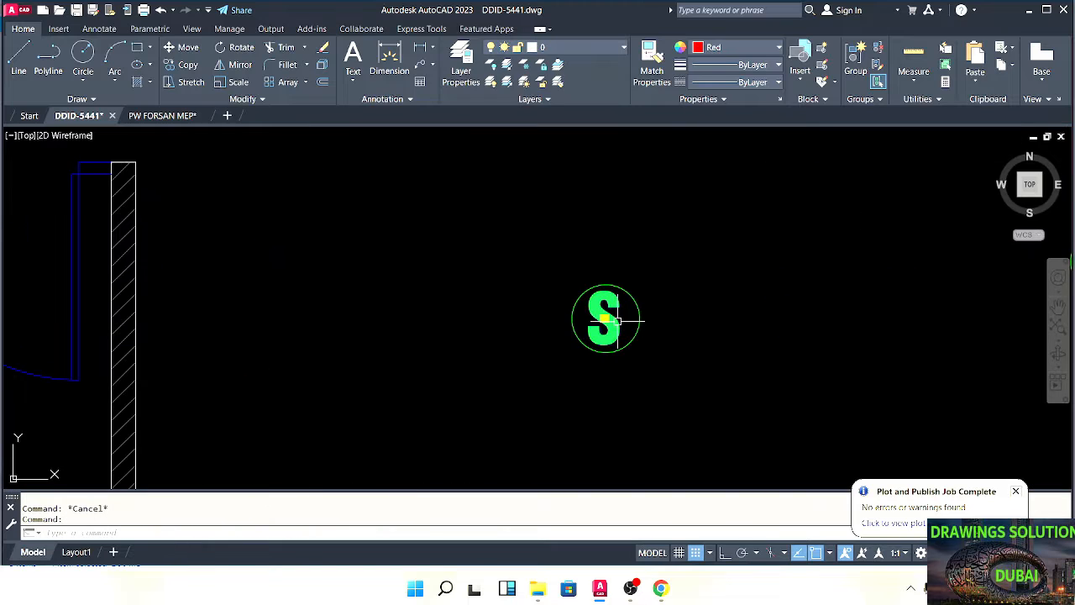
pyautogui.doubleClick(610, 321)
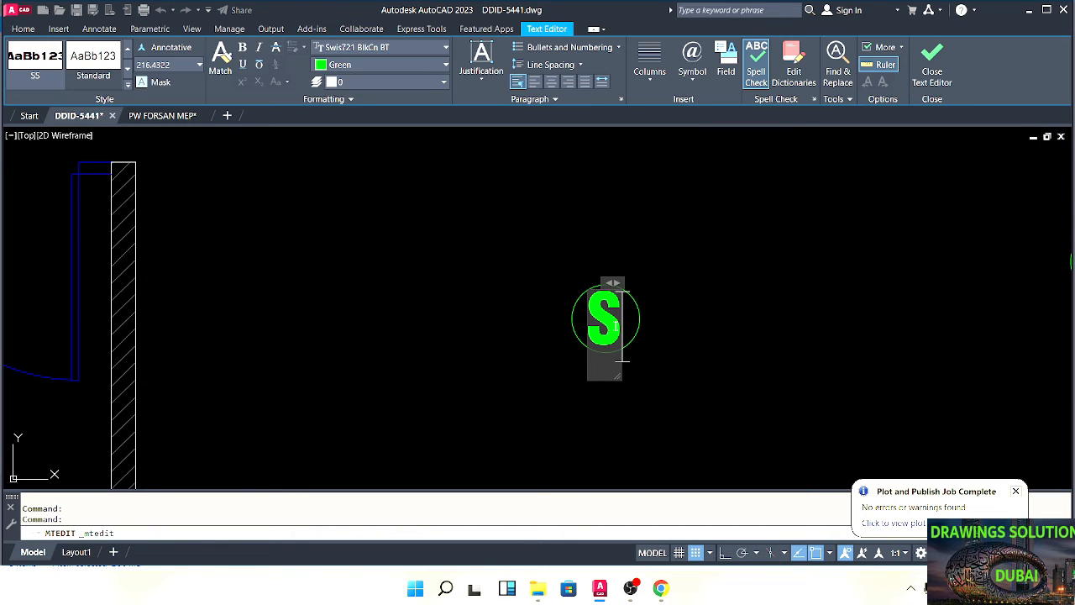
pyautogui.write('p')
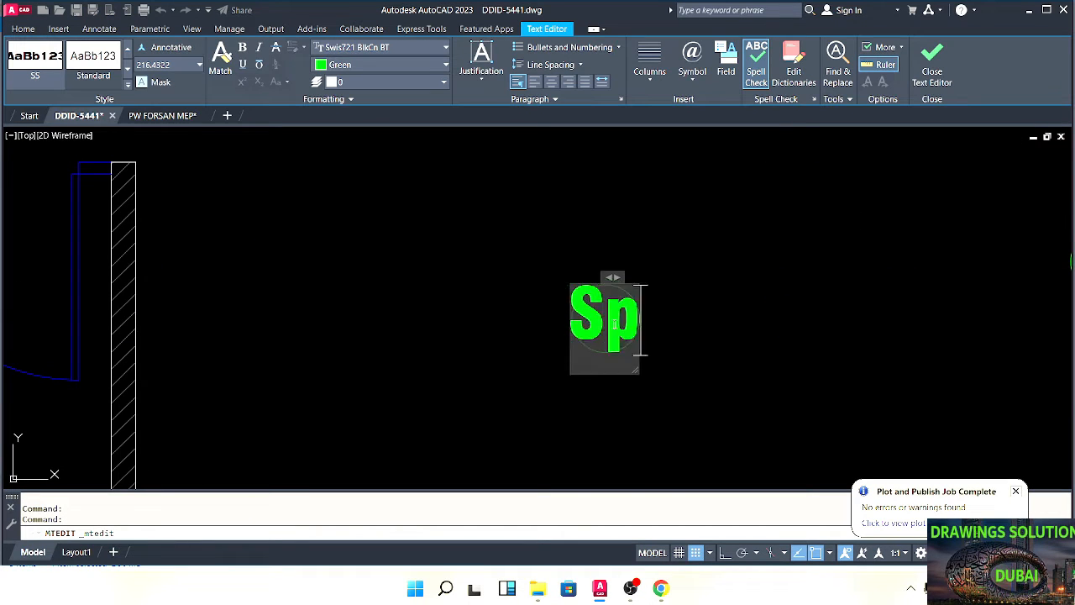
pyautogui.press('Escape')
pyautogui.press('Escape')
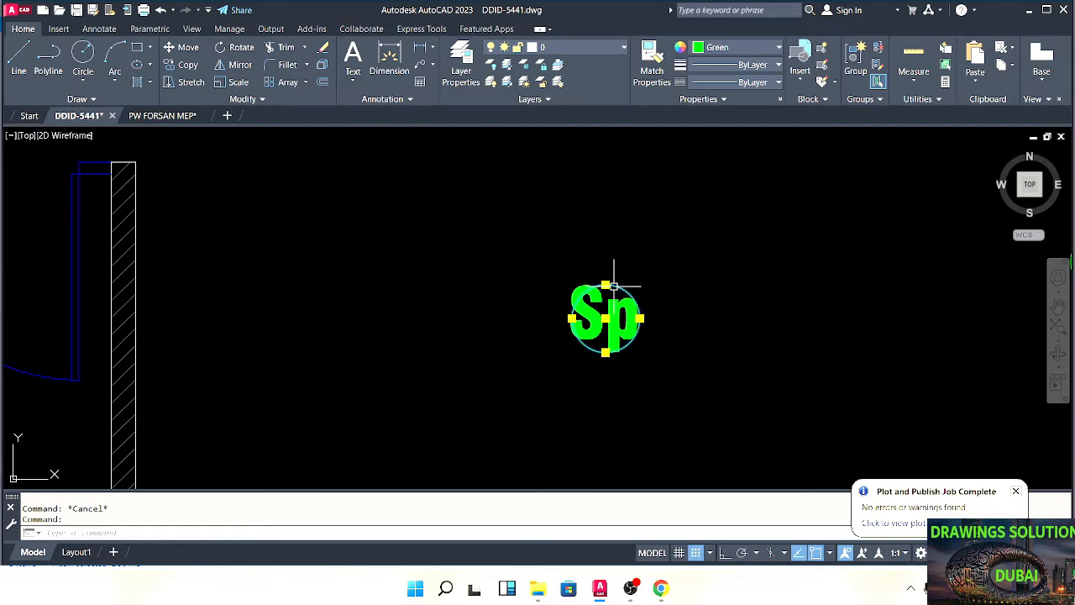
pyautogui.scroll(2, 614, 286)
pyautogui.click(603, 288)
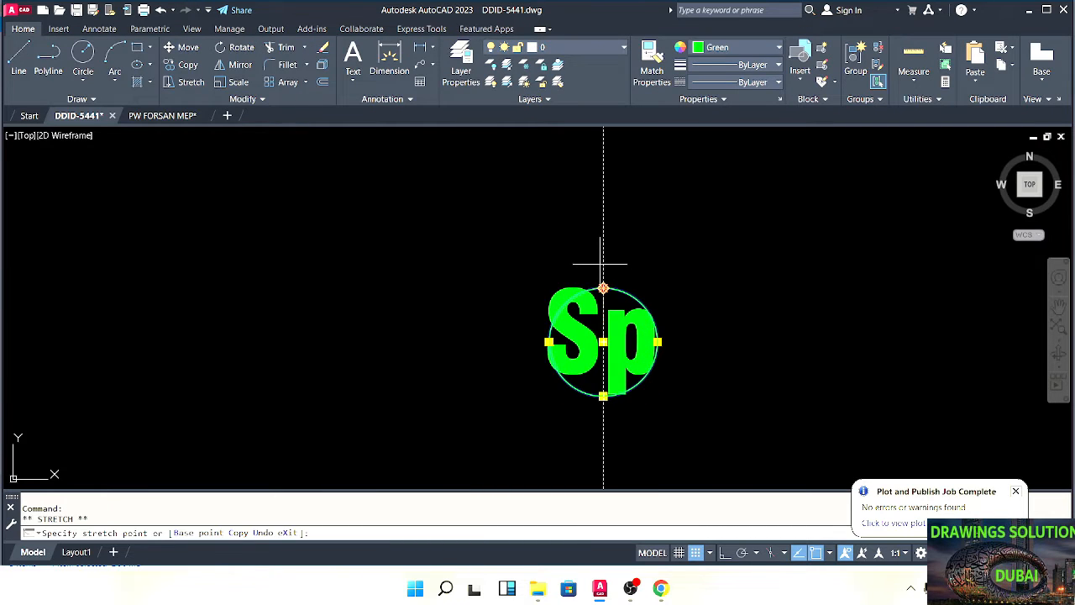
pyautogui.scroll(4, 602, 261)
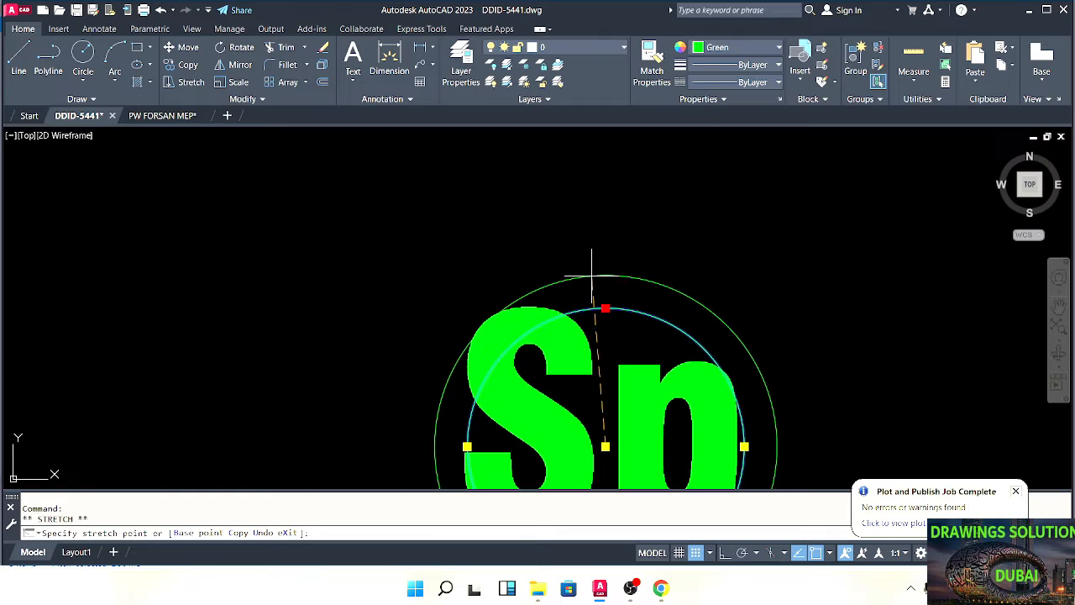
pyautogui.press('Escape')
pyautogui.press('Escape')
pyautogui.scroll(-10, 693, 347)
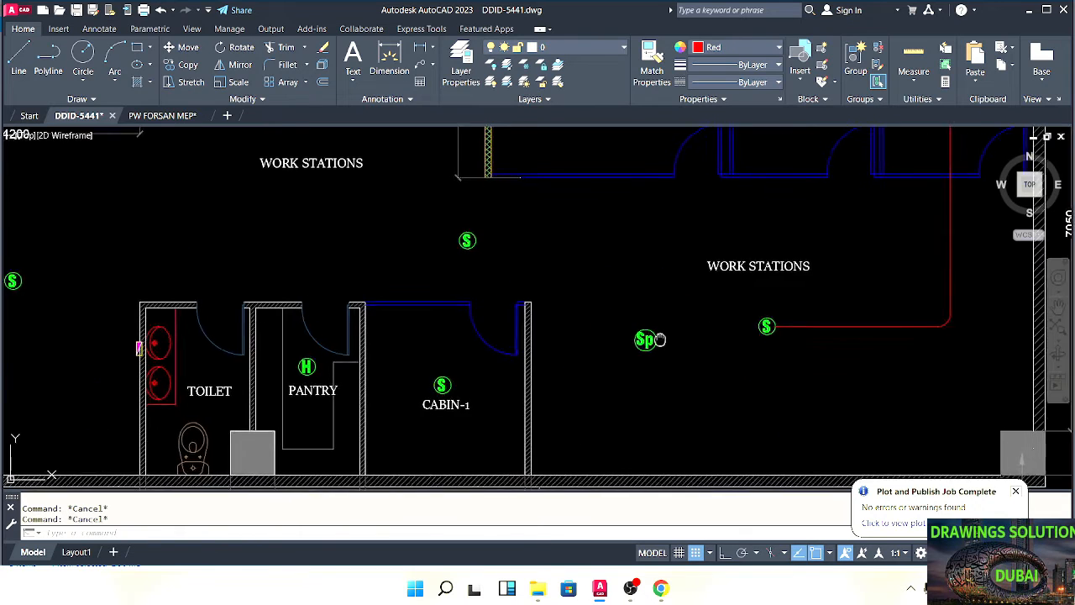
# Copy the Sp symbol with its circle to a spot directly above it, left of the lower WORK STATIONS label
pyautogui.moveTo(661, 340); pyautogui.dragTo(658, 350, button='middle')
pyautogui.click(667, 327)
pyautogui.click(606, 392)
pyautogui.moveTo(606, 392); pyautogui.dragTo(661, 415, button='middle')
pyautogui.write('co')
pyautogui.press('Return')
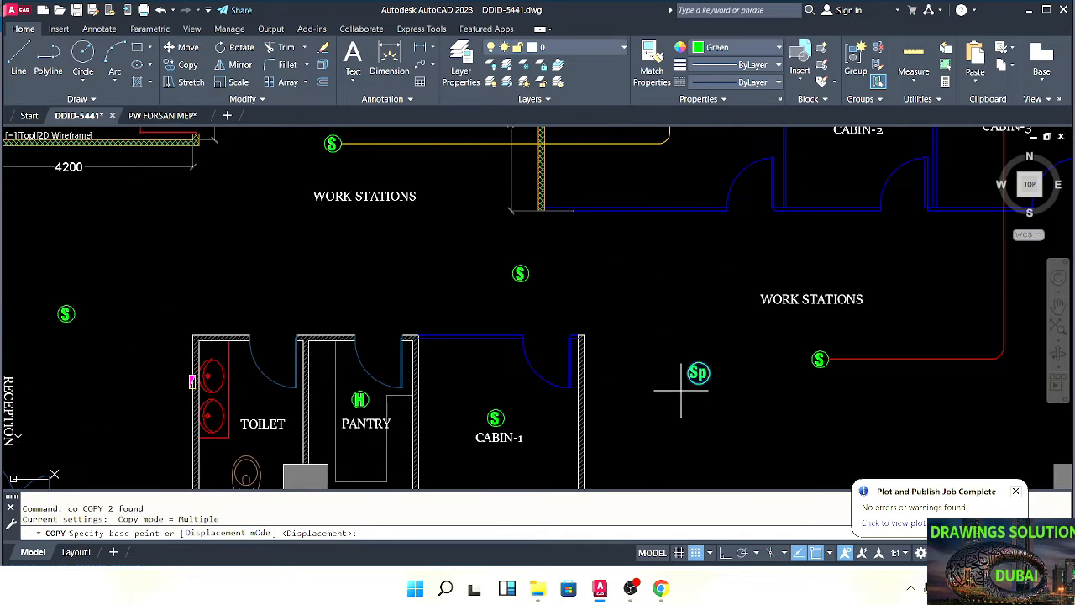
pyautogui.click(691, 367)
pyautogui.scroll(-4, 662, 367)
pyautogui.scroll(4, 672, 351)
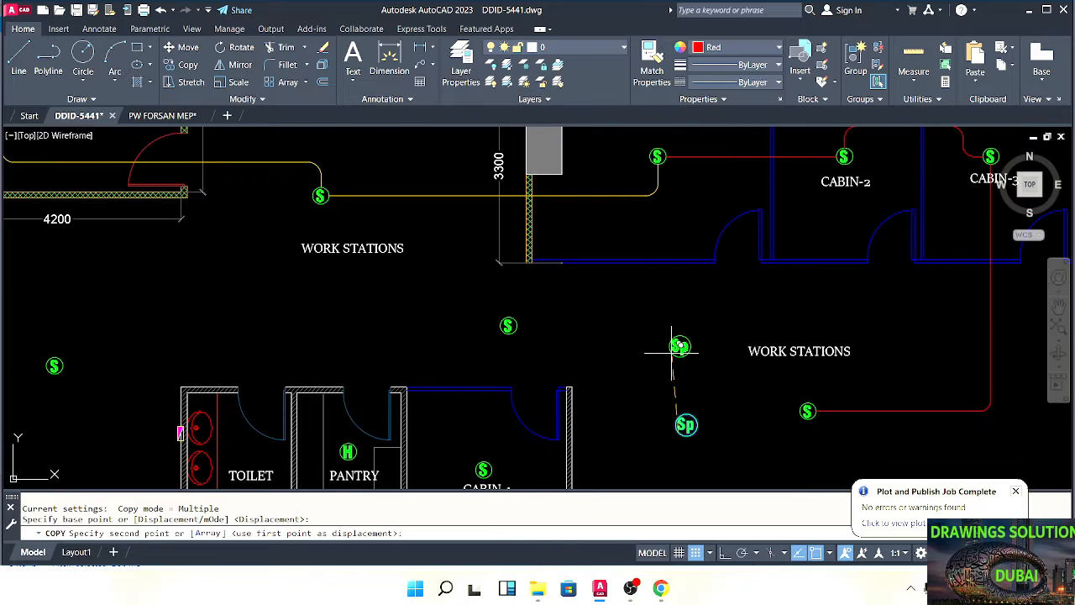
pyautogui.click(676, 354)
pyautogui.press('Escape')
pyautogui.press('Escape')
pyautogui.press('Escape')
# Delete the original lower Sp symbol and keep only the copy above it
pyautogui.click(709, 320)
pyautogui.press('Escape')
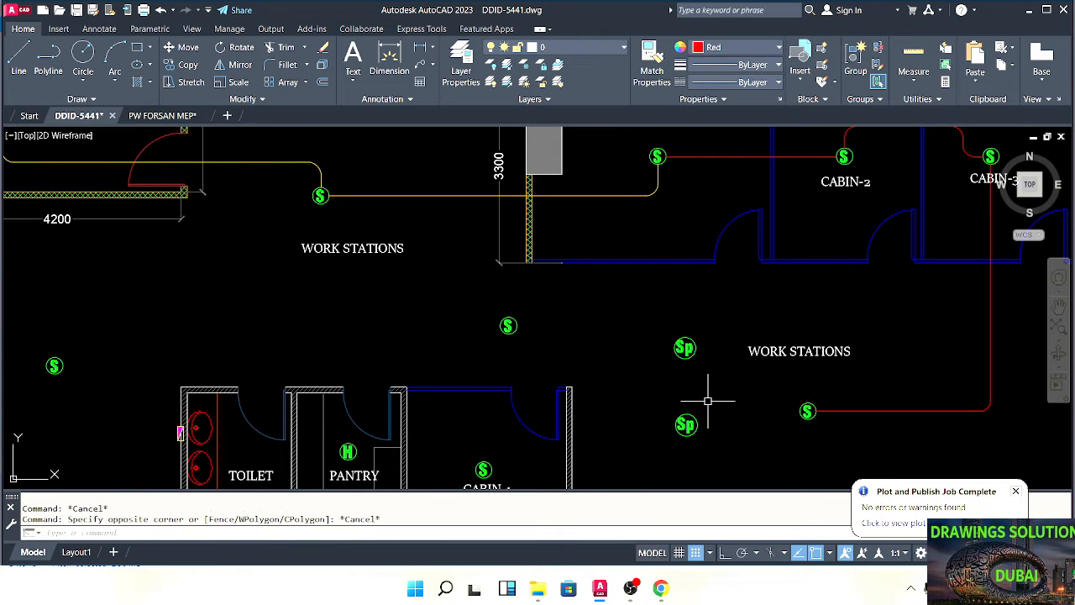
pyautogui.click(707, 401)
pyautogui.click(663, 454)
# Copy the Sp symbol with its circle into the open area above the TOILET, between the upper WORK STATIONS and RECEPTION
pyautogui.click(686, 424)
pyautogui.click(685, 348)
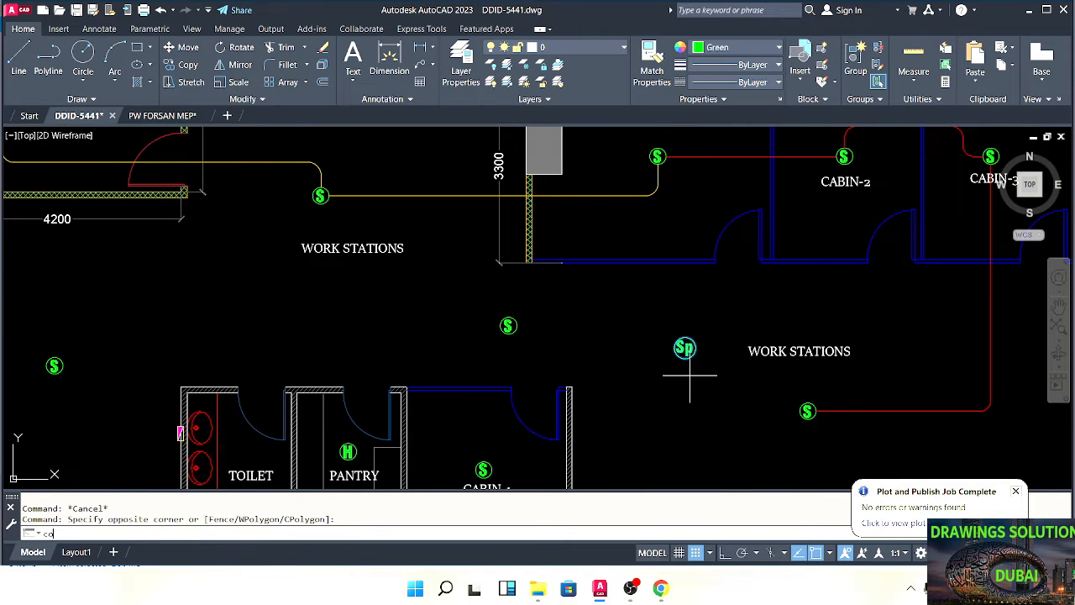
pyautogui.press('Return')
pyautogui.click(686, 348)
pyautogui.moveTo(281, 312); pyautogui.dragTo(681, 359, button='middle')
pyautogui.scroll(-2, 562, 373)
pyautogui.moveTo(562, 372); pyautogui.dragTo(662, 330, button='middle')
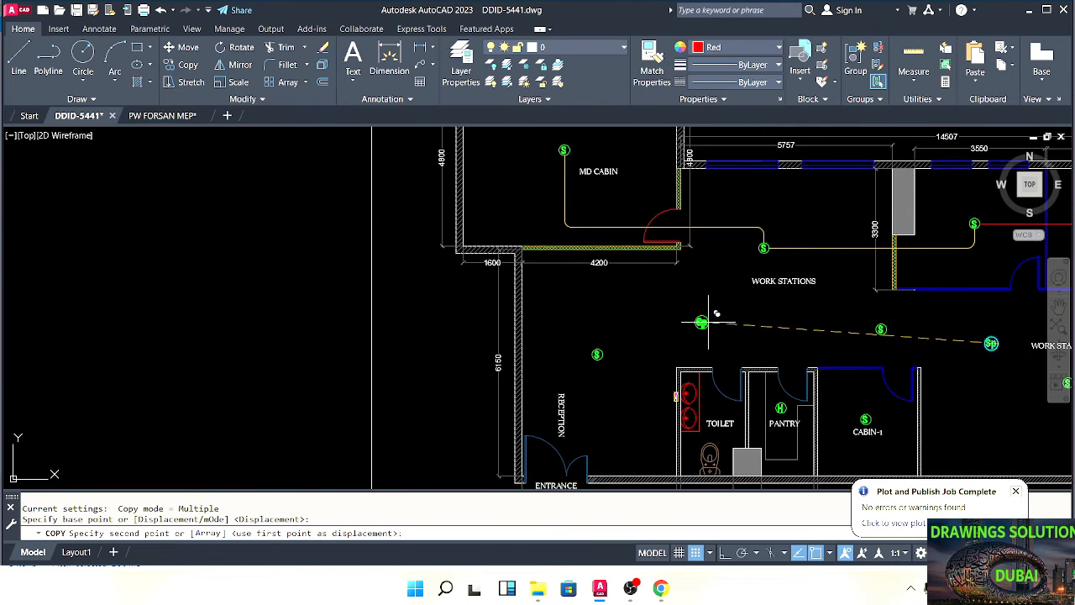
pyautogui.press('Escape')
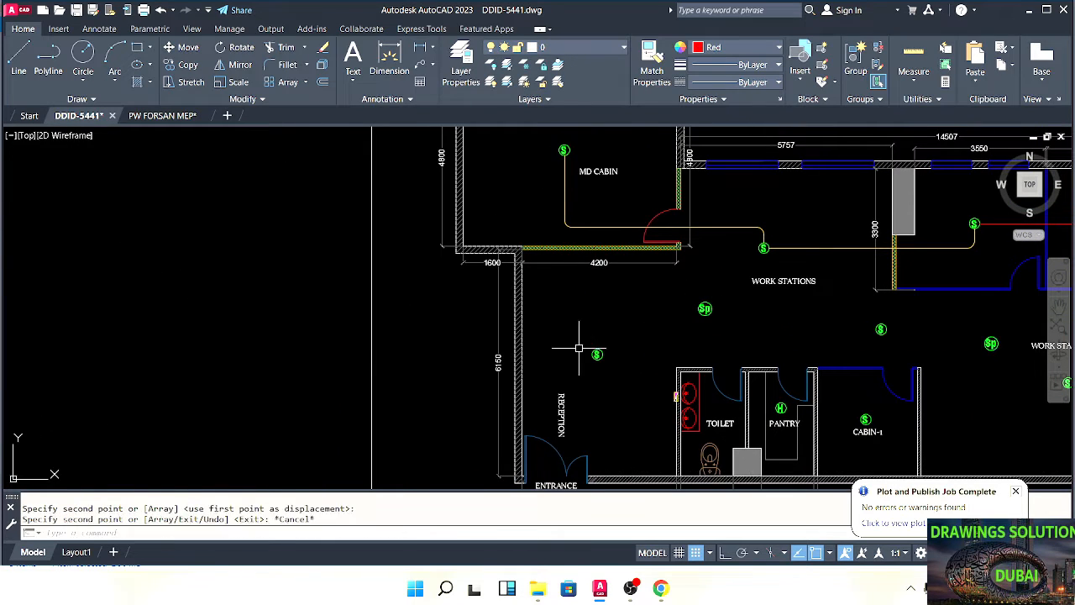
pyautogui.scroll(-3, 588, 336)
pyautogui.scroll(4, 717, 331)
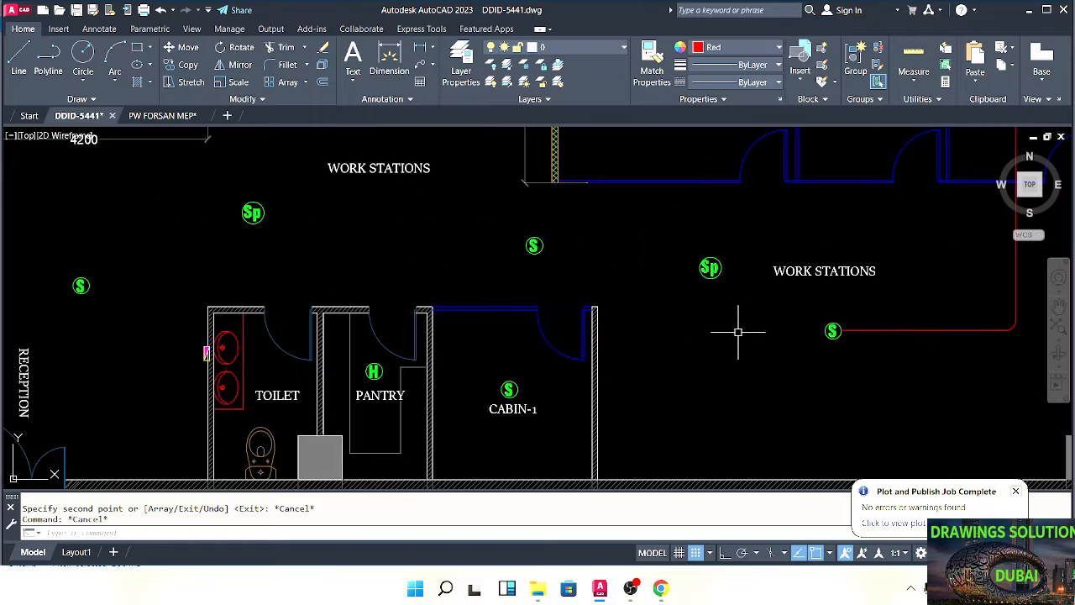
# Draw a horizontal polyline from the right side of the Sp symbol beside the lower WORK STATIONS to above the nearby S symbol
pyautogui.moveTo(739, 331); pyautogui.dragTo(627, 376, button='middle')
pyautogui.write('pl')
pyautogui.press('Return')
pyautogui.scroll(4, 617, 293)
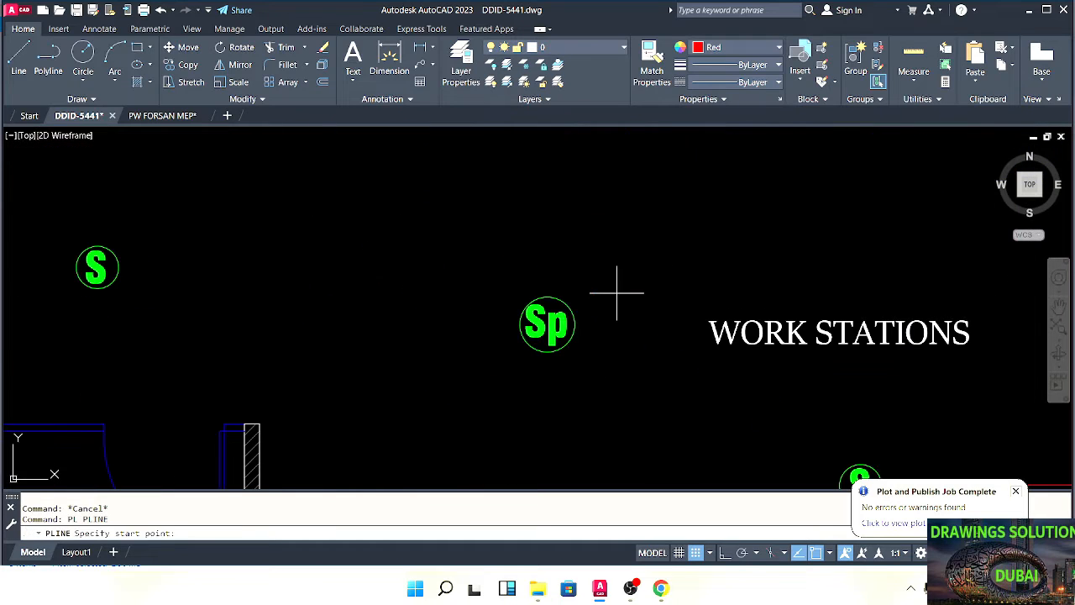
pyautogui.click(574, 323)
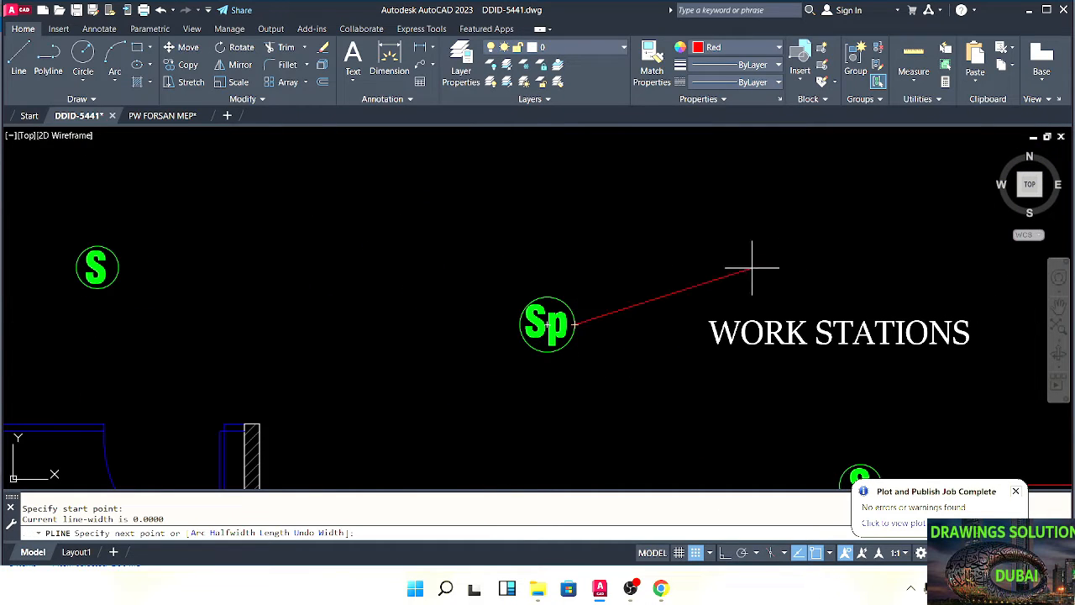
pyautogui.click(862, 257)
pyautogui.press('Escape')
pyautogui.press('Escape')
# Move the lower WORK STATIONS label up, clear of the new wiring line
pyautogui.moveTo(838, 280); pyautogui.dragTo(669, 271, button='middle')
pyautogui.click(821, 290)
pyautogui.click(754, 356)
pyautogui.moveTo(752, 358); pyautogui.dragTo(769, 310, button='middle')
pyautogui.write('m')
pyautogui.click(808, 386)
pyautogui.click(807, 299)
pyautogui.press('Escape')
# Draw a vertical polyline from the top of the lower work stations' S symbol up past the horizontal wiring line
pyautogui.write('pl')
pyautogui.press('Return')
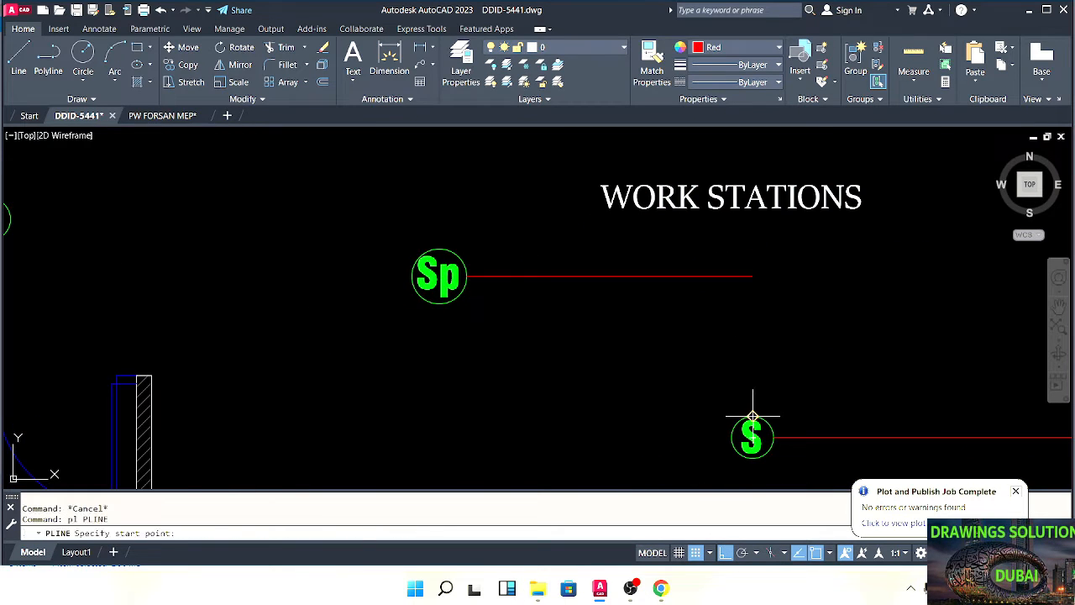
pyautogui.click(753, 415)
pyautogui.click(752, 248)
pyautogui.press('Escape')
# Fillet the corner between the vertical line from the lower work stations' S symbol and the horizontal line from the Sp symbol
pyautogui.write('f')
pyautogui.press('Return')
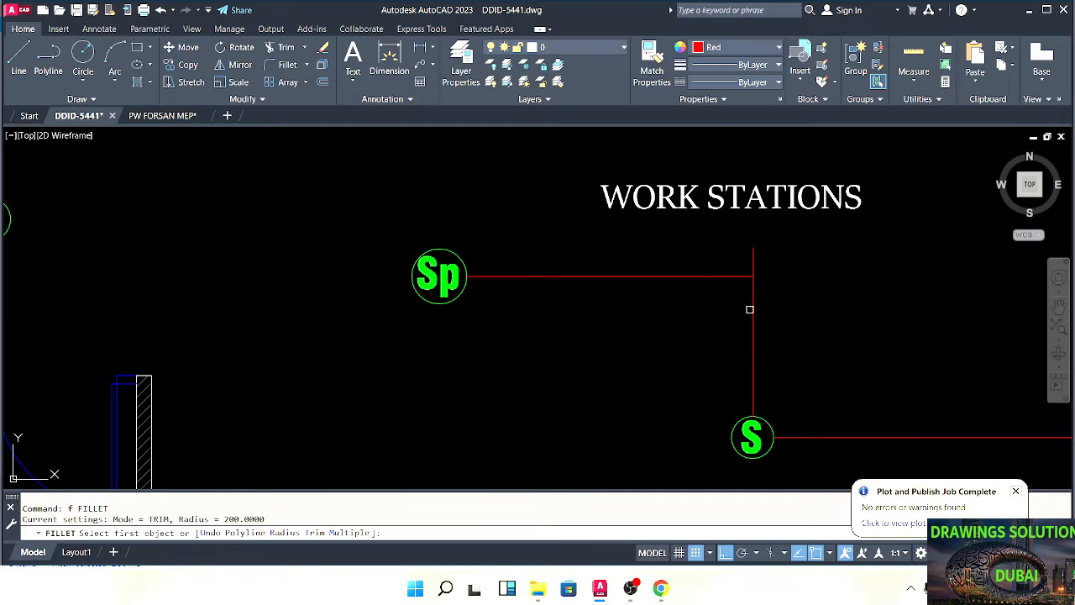
pyautogui.click(751, 310)
pyautogui.click(706, 277)
pyautogui.press('Escape')
pyautogui.press('Escape')
pyautogui.scroll(-4, 706, 278)
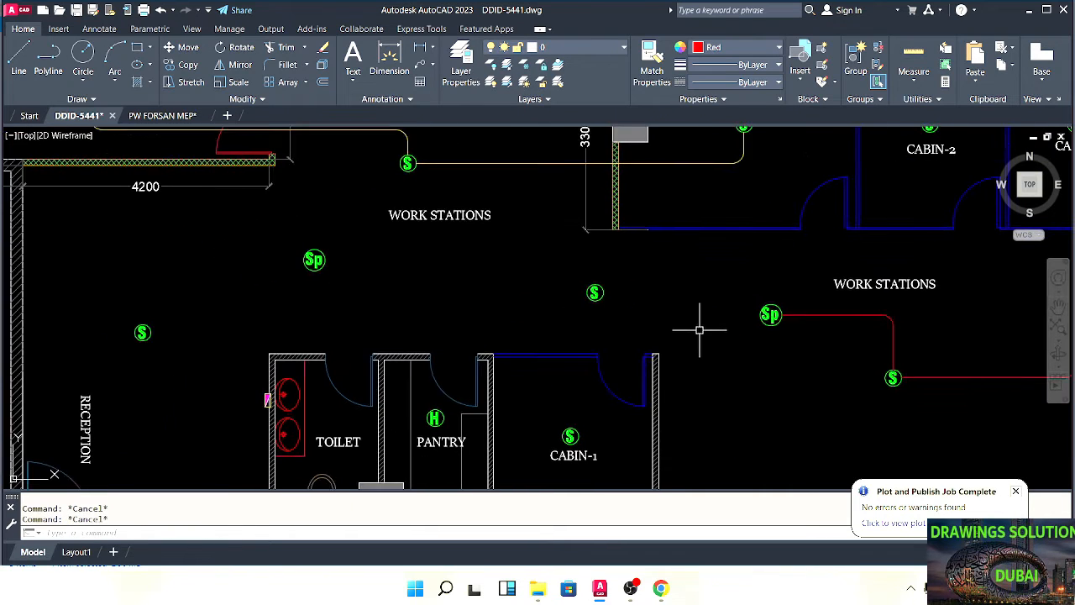
# Draw a horizontal polyline from the left side of the right-hand Sp symbol to just past the central corridor's S symbol
pyautogui.write('pl')
pyautogui.press('Return')
pyautogui.scroll(4, 762, 307)
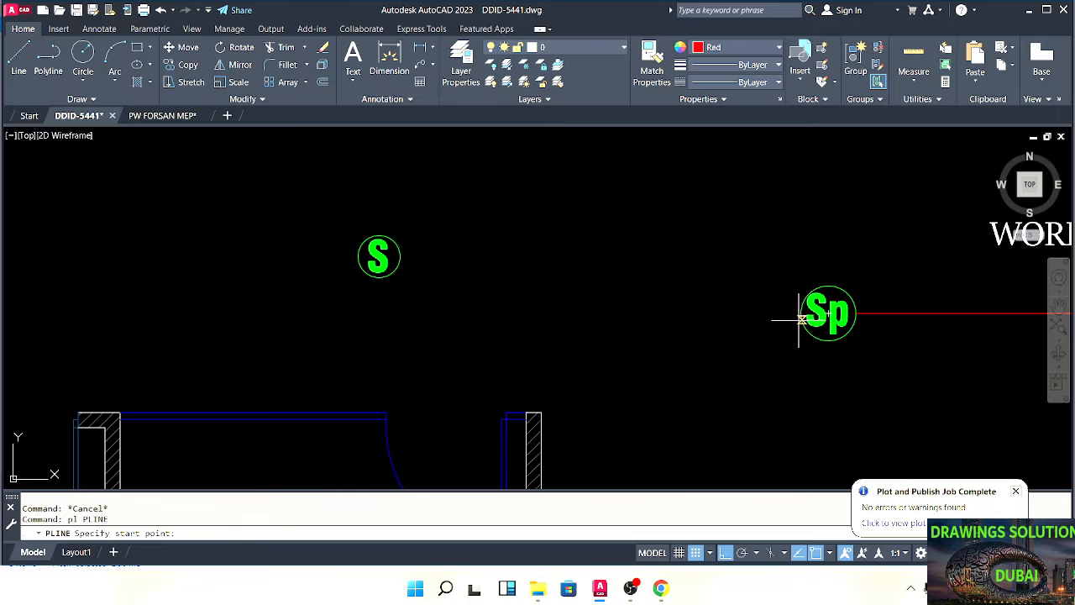
pyautogui.click(800, 313)
pyautogui.moveTo(800, 314); pyautogui.dragTo(965, 351, button='middle')
pyautogui.click(480, 376)
pyautogui.press('Escape')
# Draw a vertical polyline from the bottom of the central corridor's S symbol down across the horizontal wiring line
pyautogui.press('Return')
pyautogui.scroll(2, 557, 325)
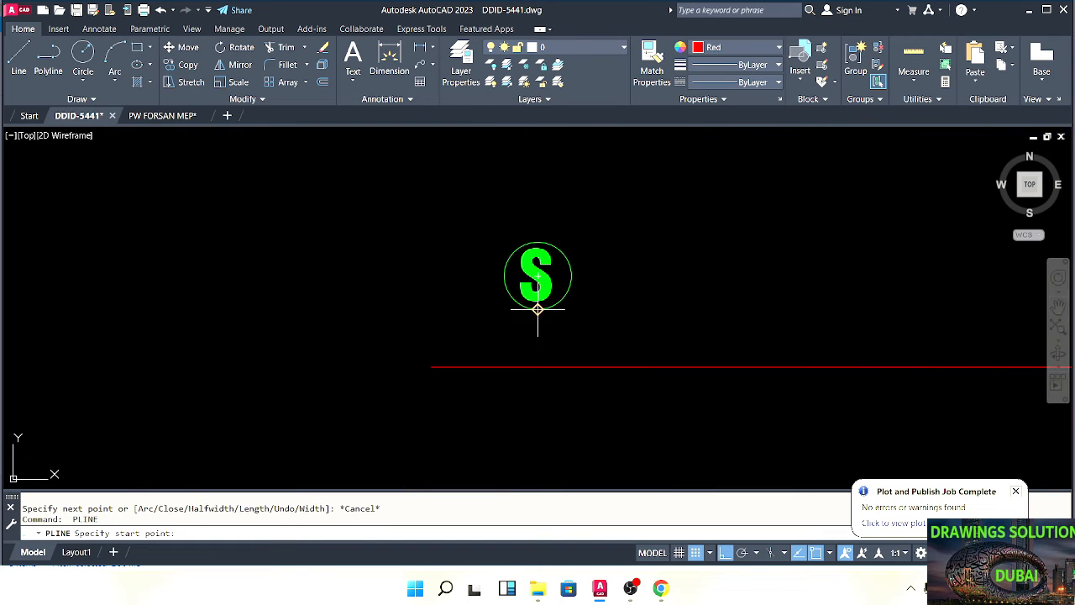
pyautogui.click(538, 309)
pyautogui.click(538, 366)
pyautogui.press('Escape')
# Fillet the corner where the central S symbol's vertical line meets the horizontal line leading to the right-hand Sp symbol
pyautogui.moveTo(497, 383); pyautogui.dragTo(513, 346, button='middle')
pyautogui.write('f')
pyautogui.press('Return')
pyautogui.click(556, 304)
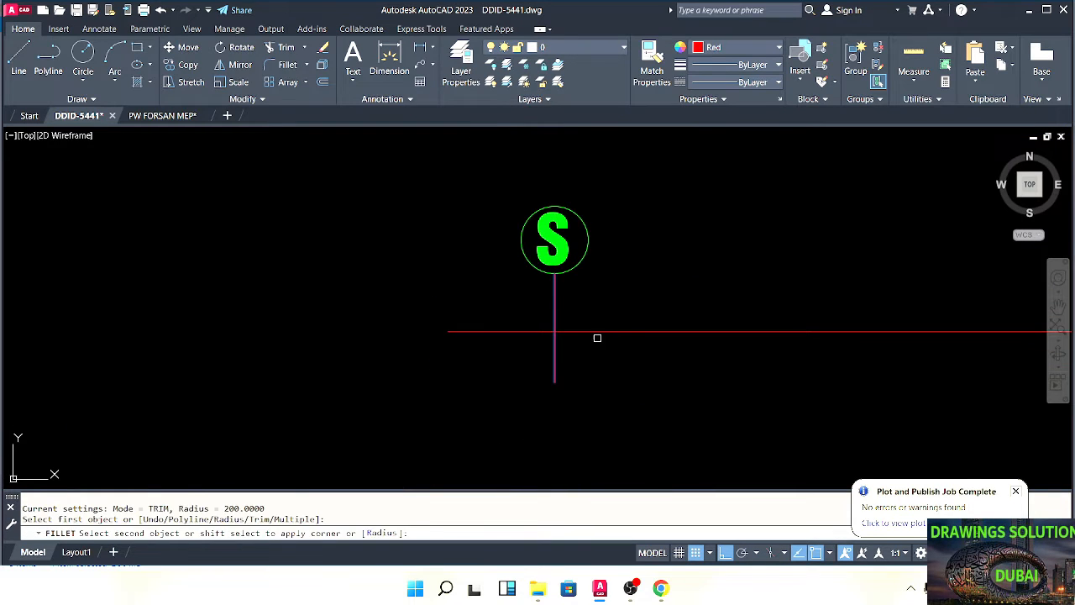
pyautogui.press('Escape')
pyautogui.press('Escape')
pyautogui.scroll(-4, 588, 336)
# Draw a horizontal polyline from the left side of the central S symbol to below the left-hand Sp symbol
pyautogui.moveTo(592, 336); pyautogui.dragTo(657, 347, button='middle')
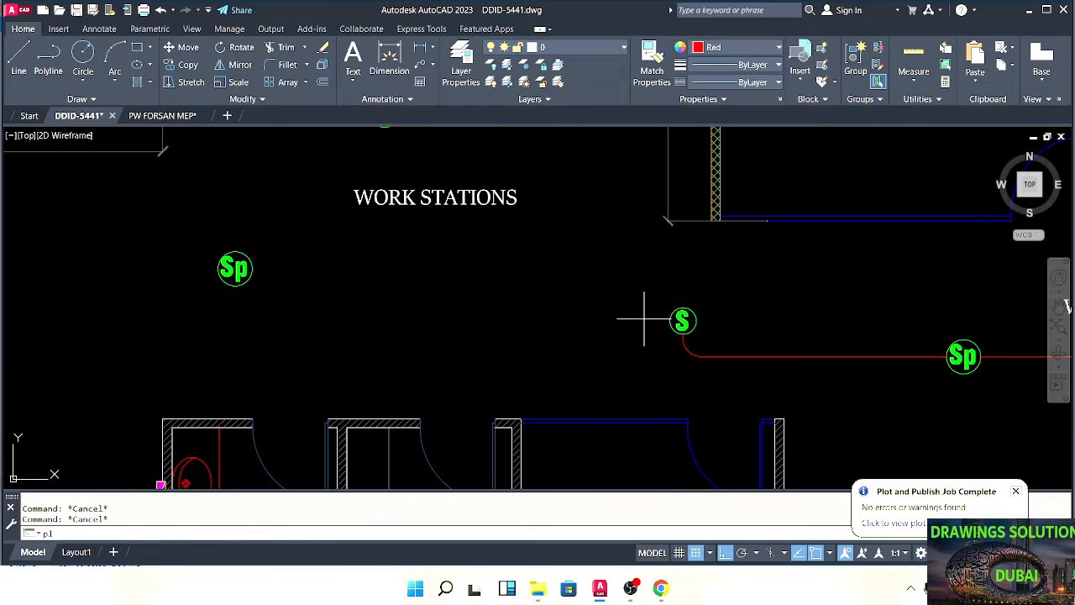
pyautogui.click(670, 322)
pyautogui.moveTo(338, 335); pyautogui.dragTo(647, 363, button='middle')
pyautogui.click(544, 370)
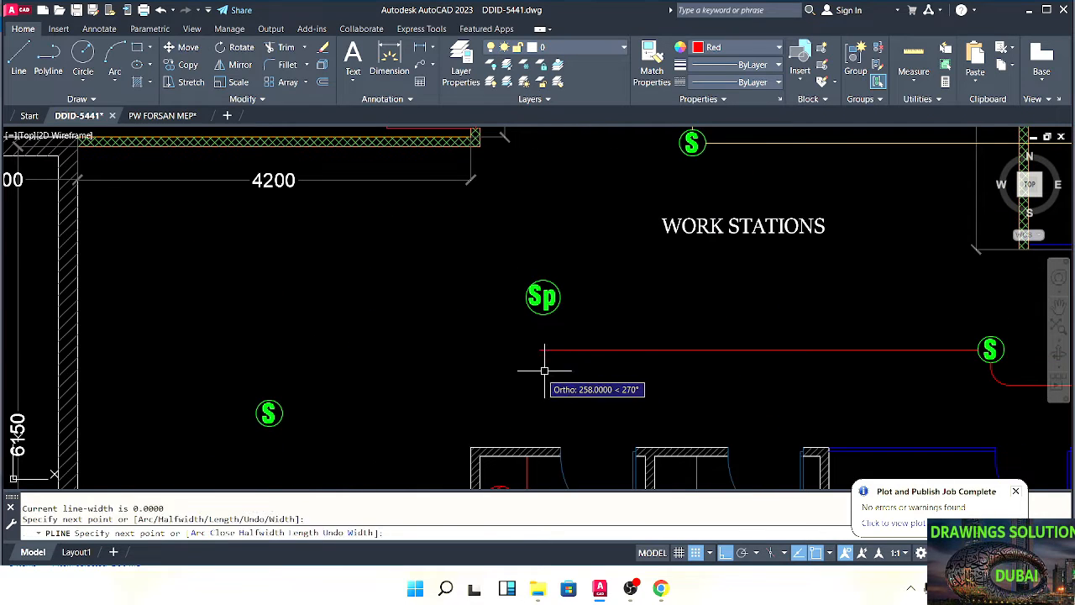
pyautogui.press('Escape')
# Draw a vertical polyline from the bottom of the left-hand Sp symbol down past the horizontal wiring line
pyautogui.press('Return')
pyautogui.scroll(3, 557, 323)
pyautogui.click(523, 301)
pyautogui.click(519, 391)
pyautogui.press('Escape')
pyautogui.press('Escape')
pyautogui.press('Escape')
pyautogui.scroll(-5, 557, 347)
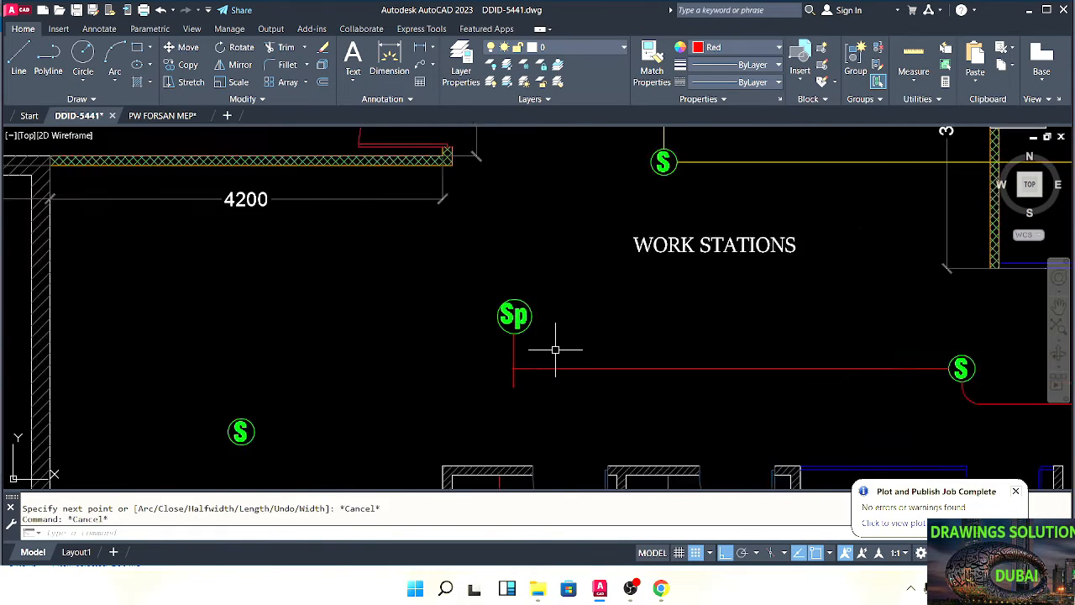
# Fillet the corner between the left-hand Sp symbol's vertical line and the horizontal line to the central S symbol
pyautogui.scroll(2, 569, 334)
pyautogui.write('f')
pyautogui.press('Return')
pyautogui.click(554, 300)
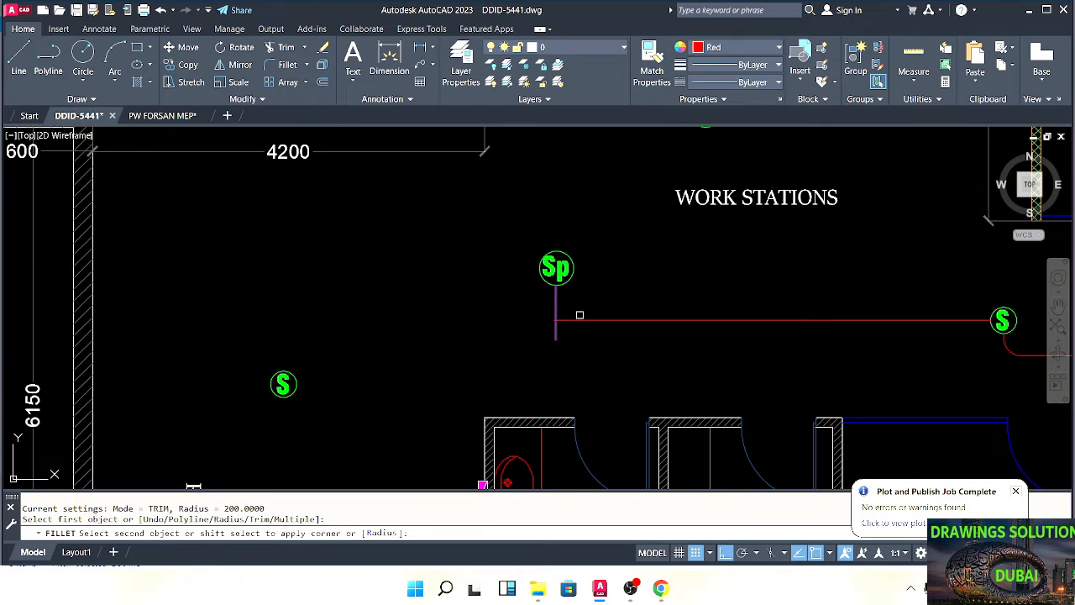
pyautogui.click(588, 312)
pyautogui.press('Escape')
pyautogui.press('Escape')
# Draw a horizontal polyline from the left-hand Sp symbol leftward past the reception's S symbol
pyautogui.moveTo(522, 327); pyautogui.dragTo(639, 328, button='middle')
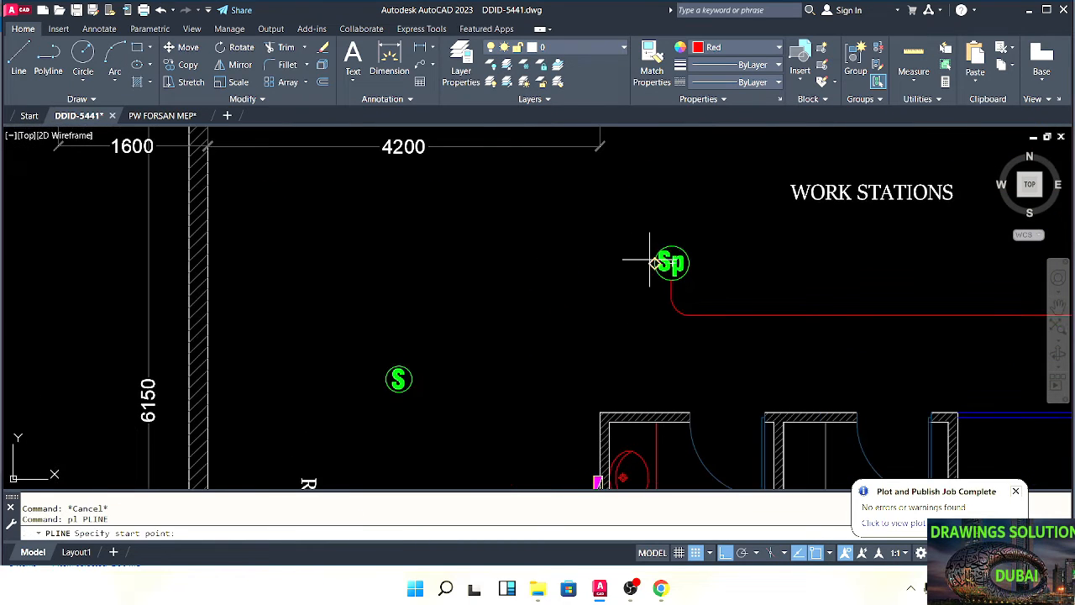
pyautogui.click(670, 263)
pyautogui.click(346, 300)
pyautogui.press('Escape')
# Draw a vertical polyline from the top of the reception's S symbol up across the horizontal line from the Sp symbol
pyautogui.moveTo(400, 297); pyautogui.dragTo(521, 298, button='middle')
pyautogui.press('Return')
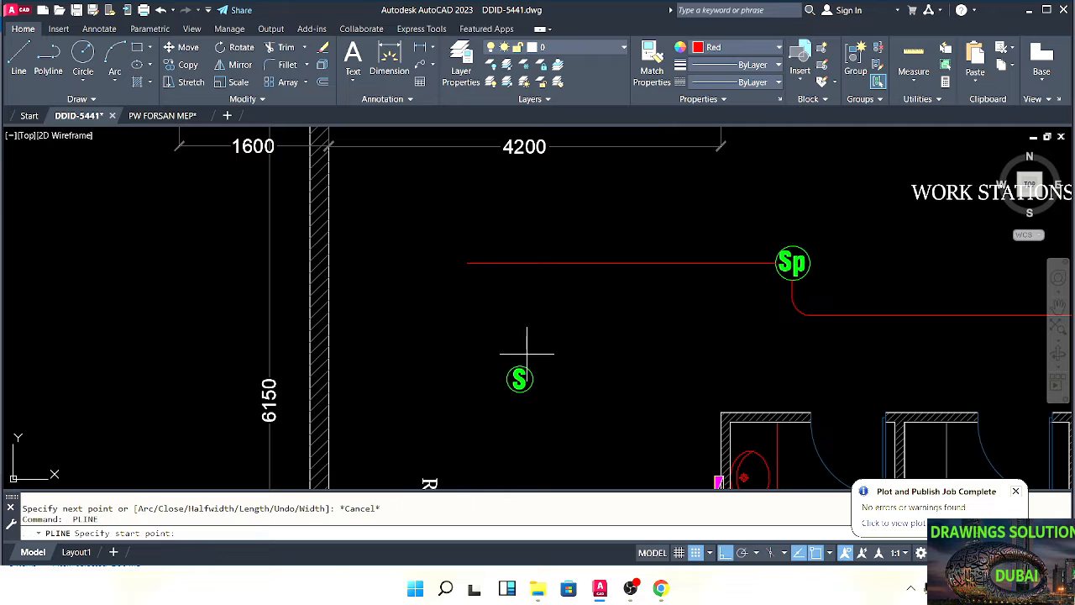
pyautogui.click(519, 366)
pyautogui.click(520, 225)
pyautogui.press('Escape')
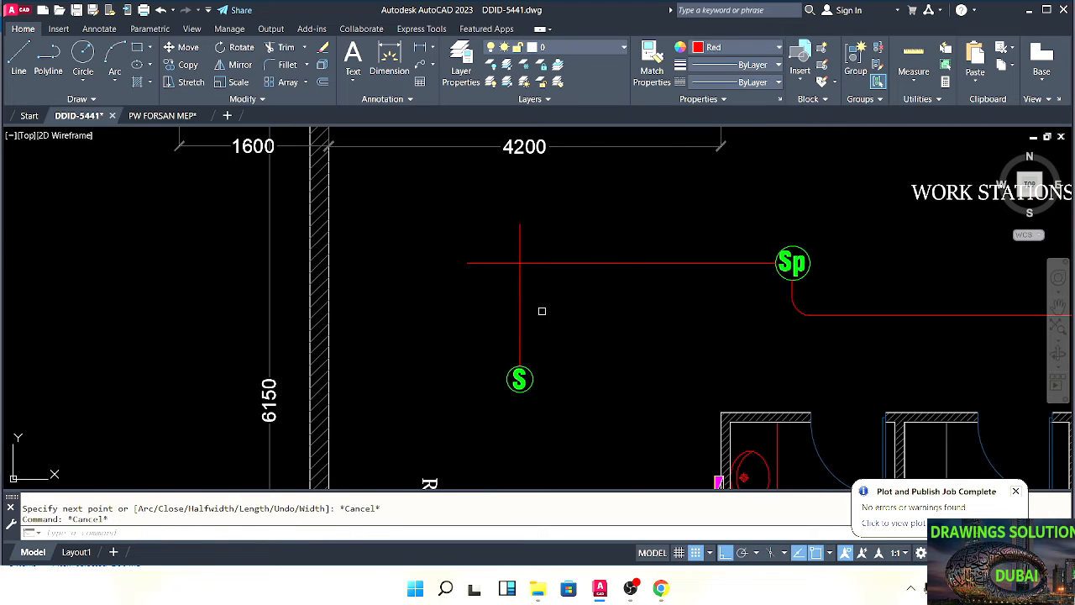
# Fillet the corner between the reception S symbol's vertical line and the horizontal line from the left-hand Sp symbol
pyautogui.write('f')
pyautogui.press('Return')
pyautogui.click(520, 280)
pyautogui.click(492, 263)
pyautogui.press('Escape')
pyautogui.press('Escape')
pyautogui.scroll(-2, 297, 370)
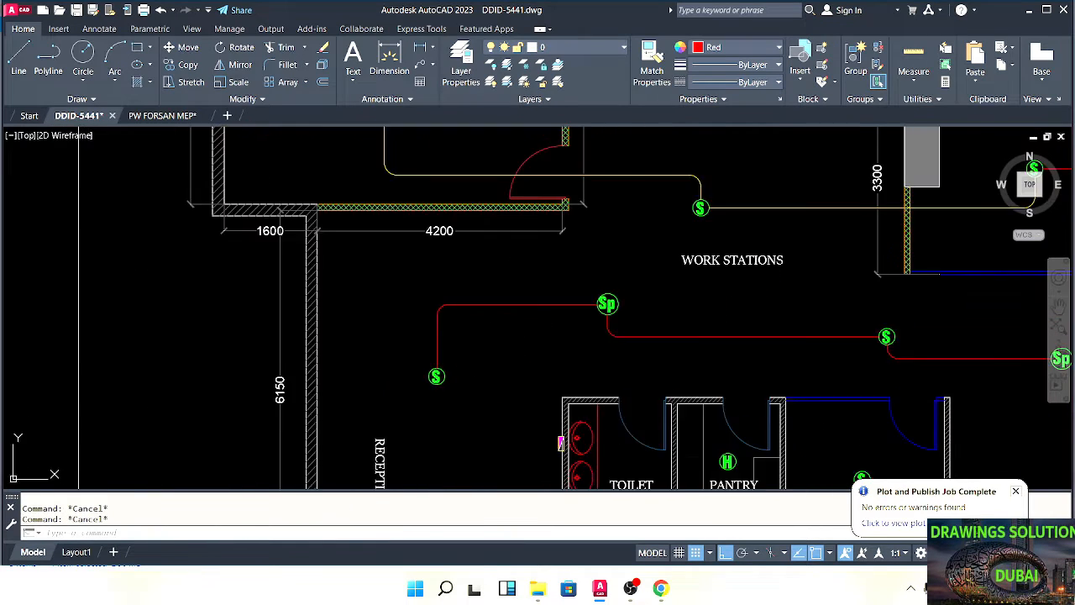
# Draw a vertical polyline from the top of the CABIN-1 S symbol up to the corridor's horizontal wiring line
pyautogui.moveTo(476, 407)
pyautogui.mouseDown(button='middle')
pyautogui.moveTo(545, 289)
pyautogui.moveTo(555, 327)
pyautogui.mouseUp(button='middle')
pyautogui.moveTo(634, 317)
pyautogui.mouseDown(button='middle')
pyautogui.moveTo(564, 331)
pyautogui.moveTo(475, 322)
pyautogui.mouseUp(button='middle')
pyautogui.scroll(-1, 519, 323)
pyautogui.moveTo(608, 338); pyautogui.dragTo(549, 333, button='middle')
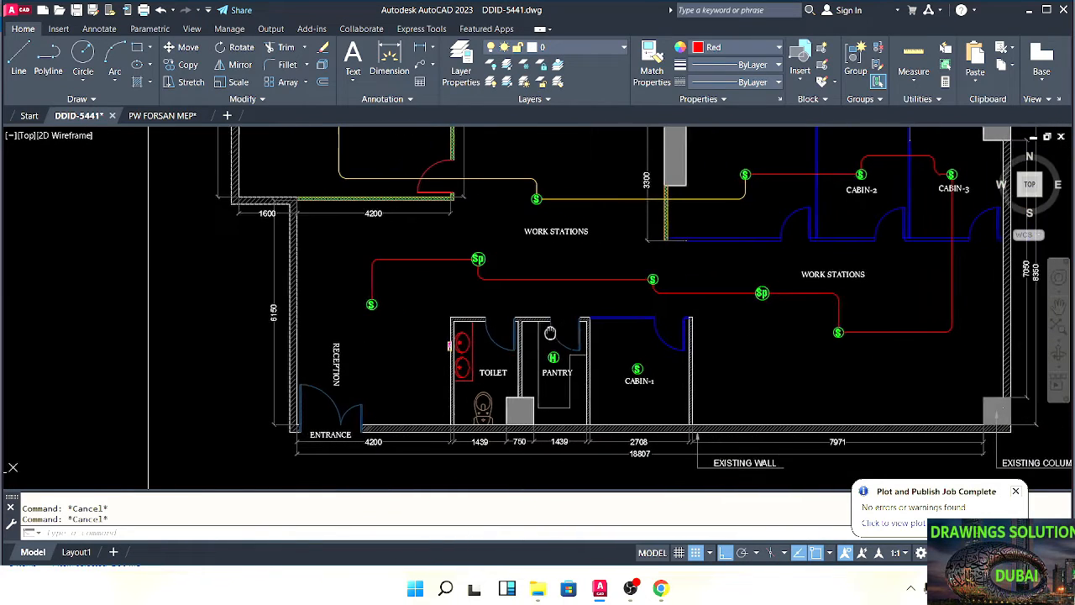
pyautogui.scroll(2, 499, 296)
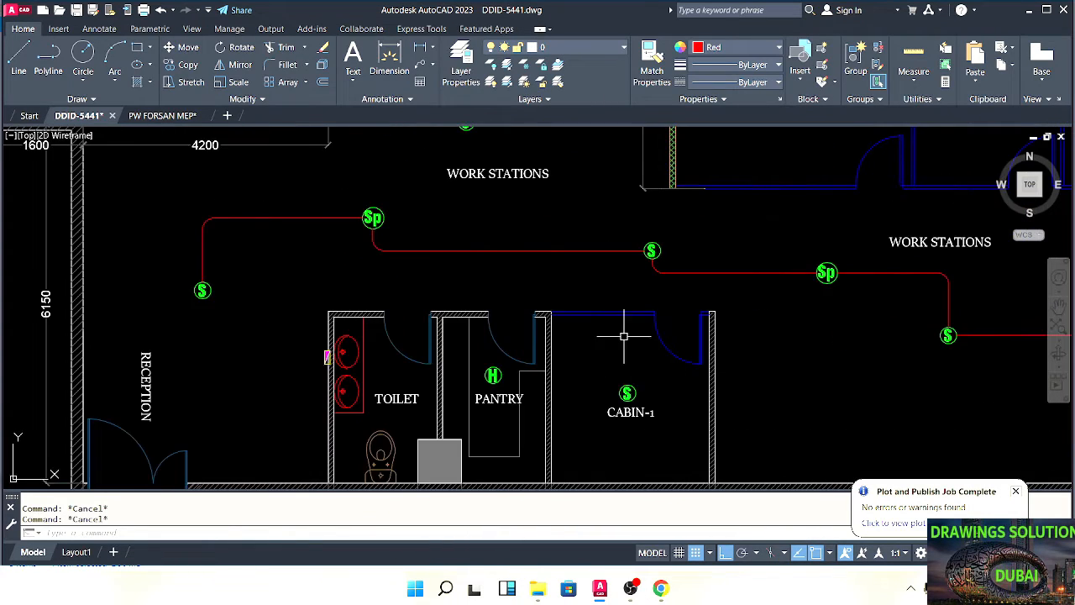
pyautogui.scroll(4, 635, 340)
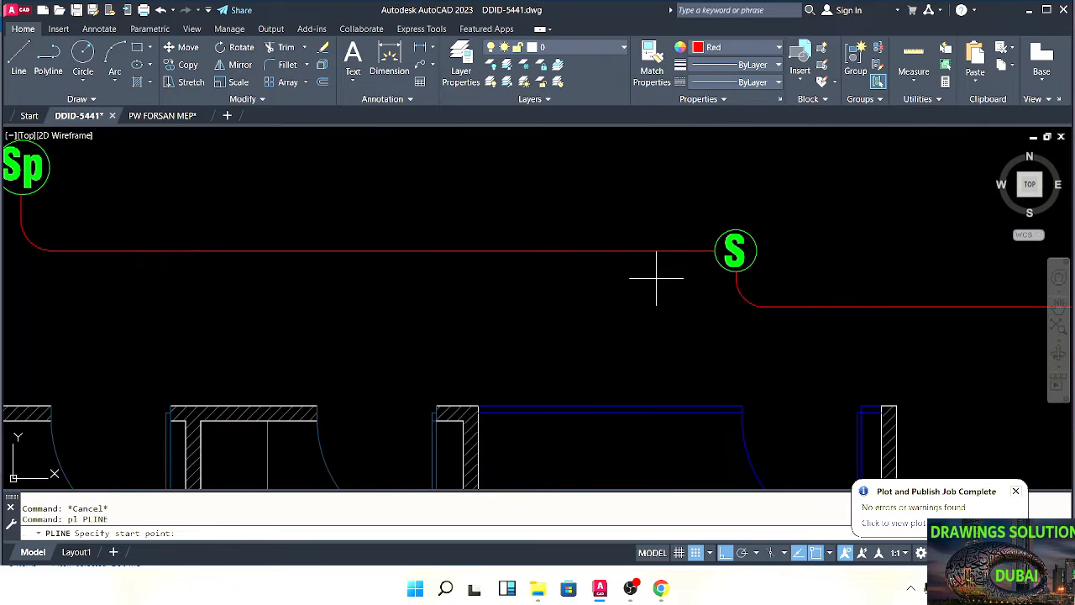
pyautogui.scroll(-2, 634, 332)
pyautogui.click(627, 392)
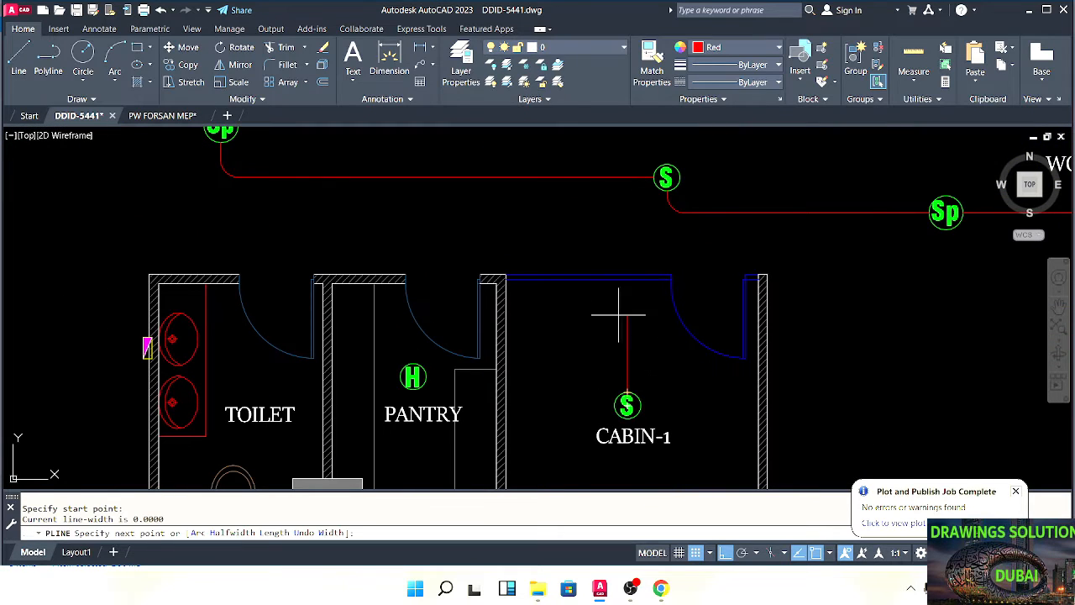
pyautogui.click(624, 178)
pyautogui.press('Escape')
# Fillet the CABIN-1 vertical line into the corridor's horizontal line toward the central S symbol
pyautogui.moveTo(625, 178); pyautogui.dragTo(606, 270, button='middle')
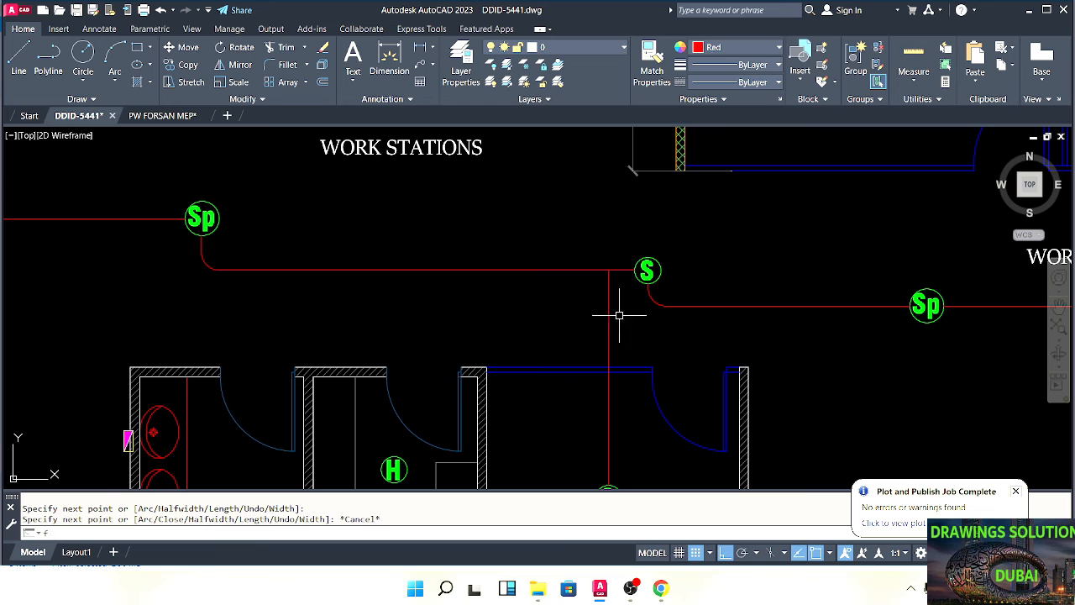
pyautogui.press('Return')
pyautogui.click(607, 291)
pyautogui.scroll(1, 614, 267)
pyautogui.click(631, 270)
pyautogui.press('Escape')
pyautogui.press('Escape')
# Draw a horizontal polyline from the left side of the CABIN-1 S symbol into the PANTRY, ending just past the H symbol
pyautogui.scroll(-2, 631, 270)
pyautogui.moveTo(594, 308)
pyautogui.mouseDown(button='middle')
pyautogui.moveTo(595, 290)
pyautogui.moveTo(634, 300)
pyautogui.mouseUp(button='middle')
pyautogui.write('pl')
pyautogui.press('Return')
pyautogui.scroll(4, 640, 338)
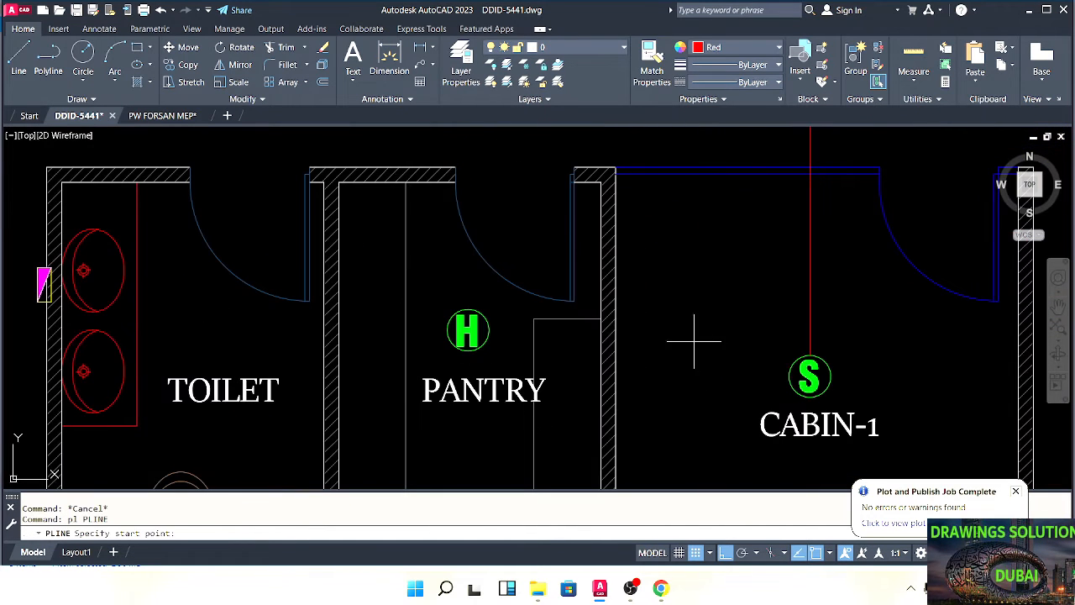
pyautogui.click(788, 377)
pyautogui.moveTo(518, 420); pyautogui.dragTo(594, 387, button='middle')
pyautogui.click(526, 372)
pyautogui.press('Escape')
pyautogui.press('Escape')
# Move the PANTRY label down, clear of the wiring line
pyautogui.click(506, 368)
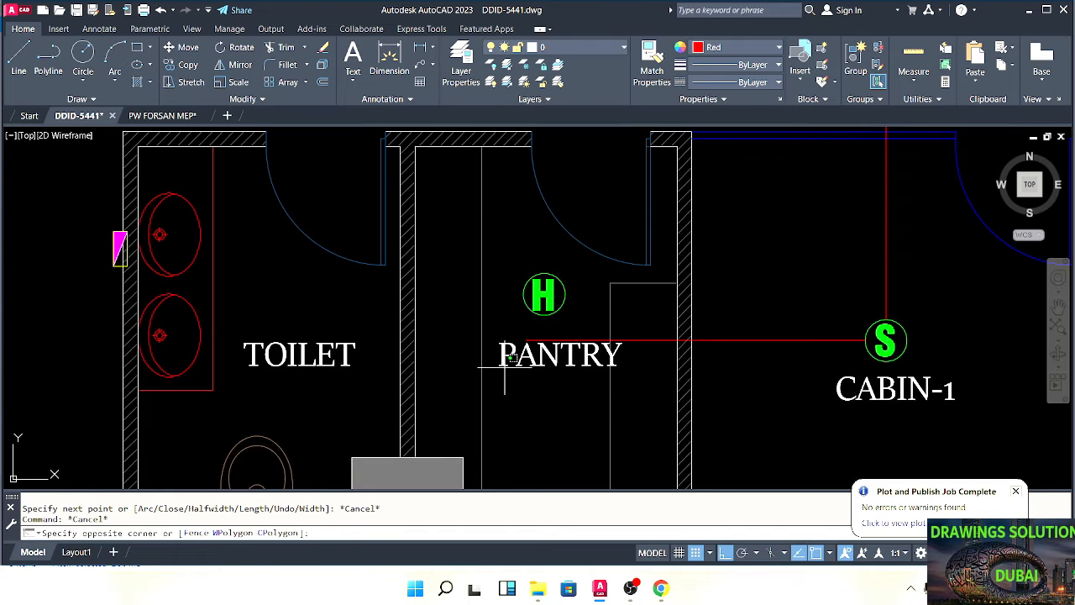
pyautogui.moveTo(506, 369); pyautogui.dragTo(528, 345, button='middle')
pyautogui.press('Escape')
pyautogui.click(496, 335)
pyautogui.moveTo(529, 312); pyautogui.dragTo(529, 400)
pyautogui.press('Escape')
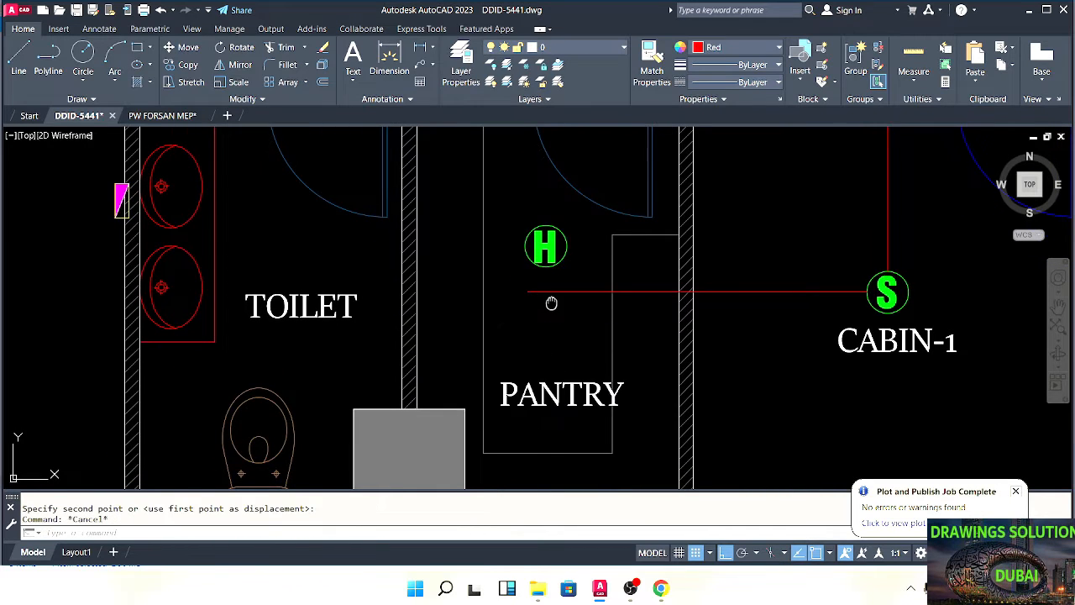
# Draw a vertical polyline from the bottom of the pantry's H symbol down past the horizontal wiring line
pyautogui.moveTo(551, 303); pyautogui.dragTo(564, 348, button='middle')
pyautogui.write('pl')
pyautogui.press('Return')
pyautogui.click(559, 338)
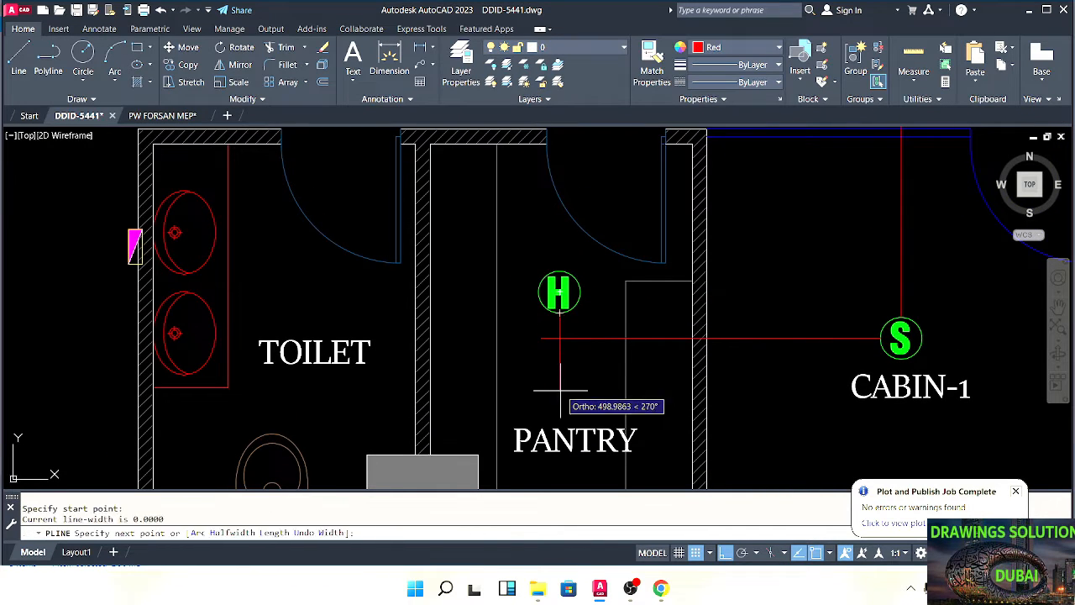
pyautogui.click(559, 391)
pyautogui.press('Escape')
# Fillet the corner between the H symbol's vertical line and the horizontal line from the CABIN-1 S symbol
pyautogui.write('f')
pyautogui.press('Return')
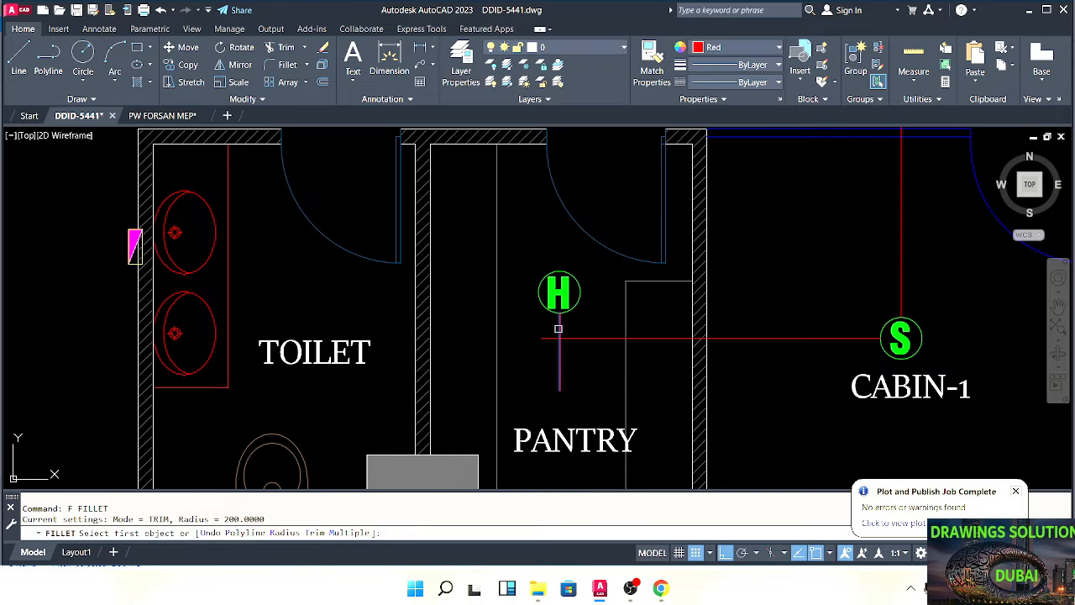
pyautogui.click(560, 329)
pyautogui.click(576, 337)
pyautogui.press('Escape')
pyautogui.scroll(-2, 533, 284)
pyautogui.moveTo(533, 284); pyautogui.dragTo(600, 352, button='middle')
pyautogui.press('Escape')
# Draw a polyline from the left side of the pantry's H symbol, going left and up into the corridor beyond the left-hand Sp symbol's level
pyautogui.write('pl PLINE')
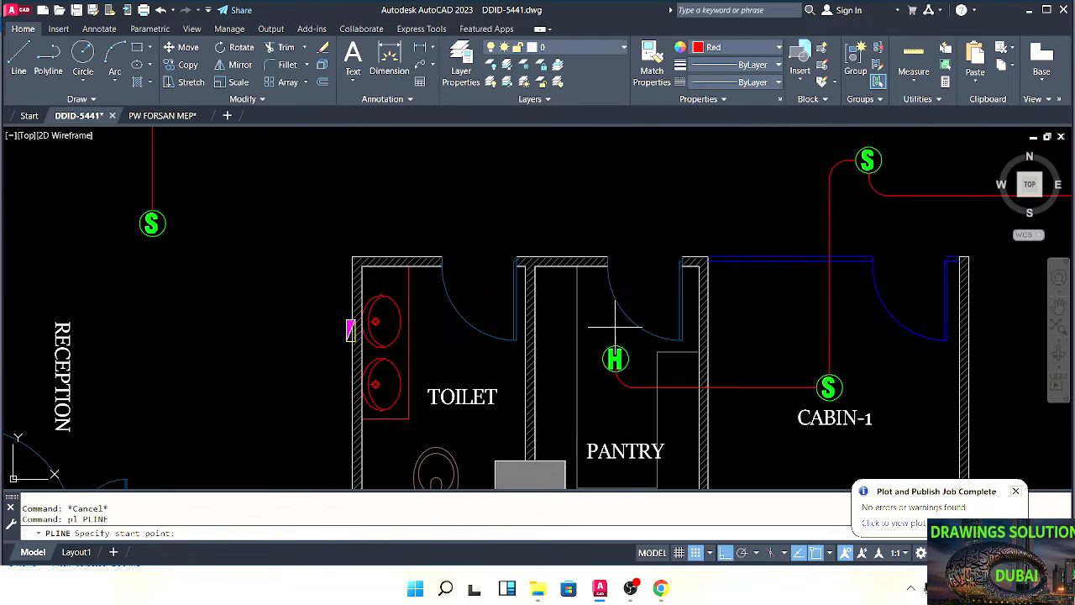
pyautogui.click(603, 358)
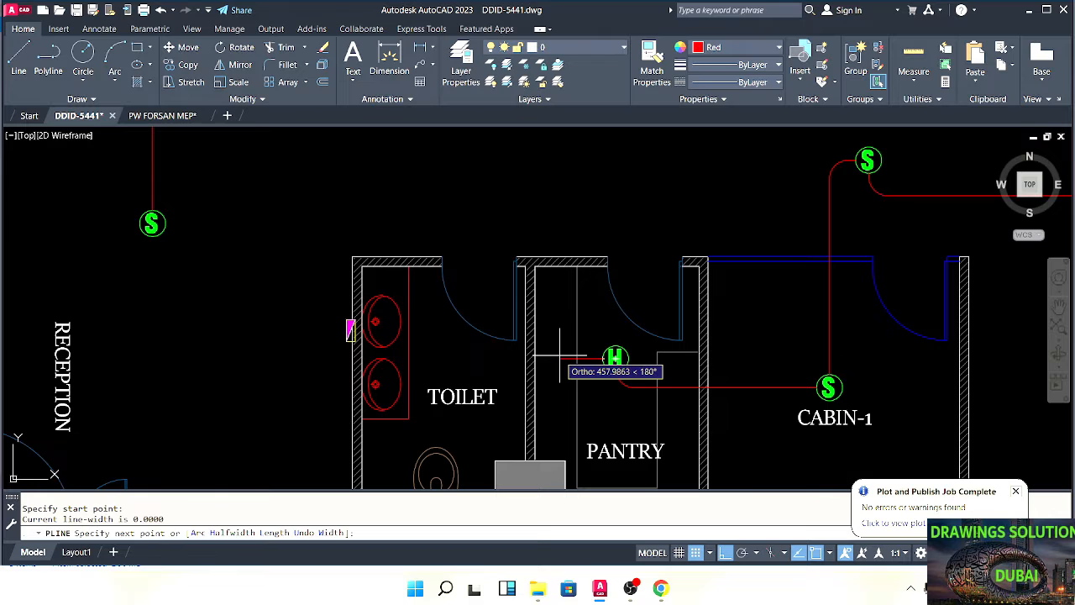
pyautogui.click(555, 356)
pyautogui.moveTo(546, 235); pyautogui.dragTo(577, 317, button='middle')
pyautogui.scroll(-2, 578, 278)
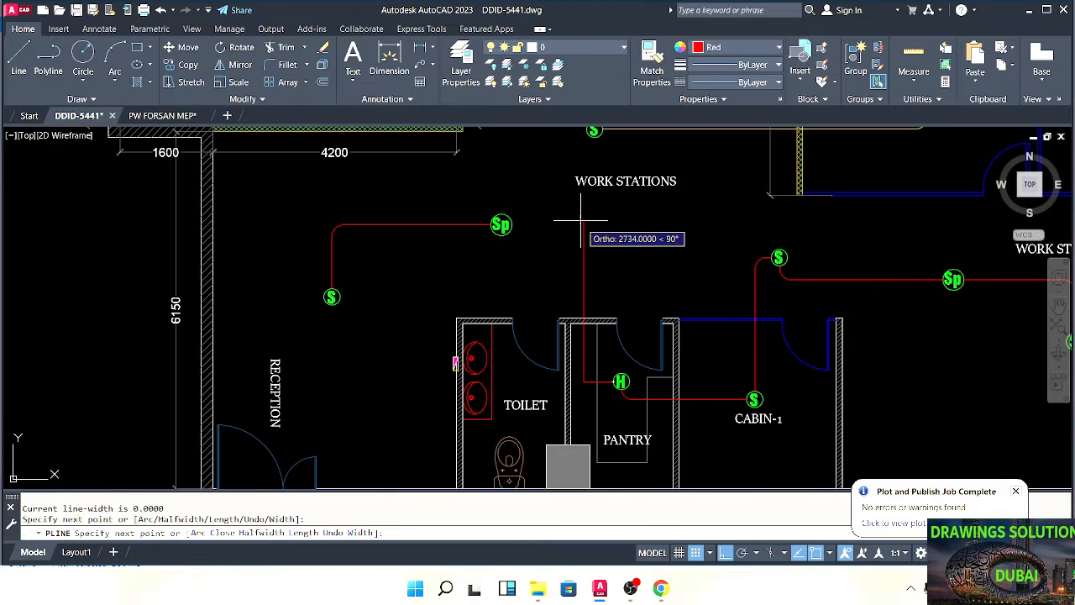
pyautogui.click(583, 218)
pyautogui.press('Escape')
# Draw a horizontal line about 1820 units long from the right side of the left-hand Sp symbol, crossing the pantry's vertical wiring line
pyautogui.moveTo(546, 251); pyautogui.dragTo(568, 322, button='middle')
pyautogui.scroll(4, 563, 321)
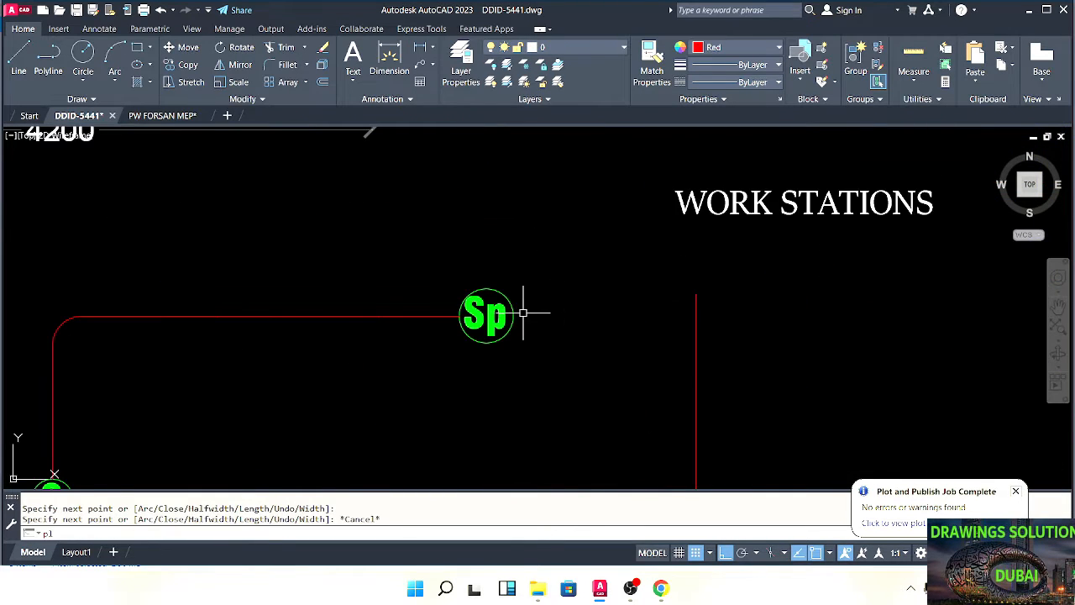
pyautogui.press('Escape')
pyautogui.write('l')
pyautogui.press('Return')
pyautogui.click(512, 315)
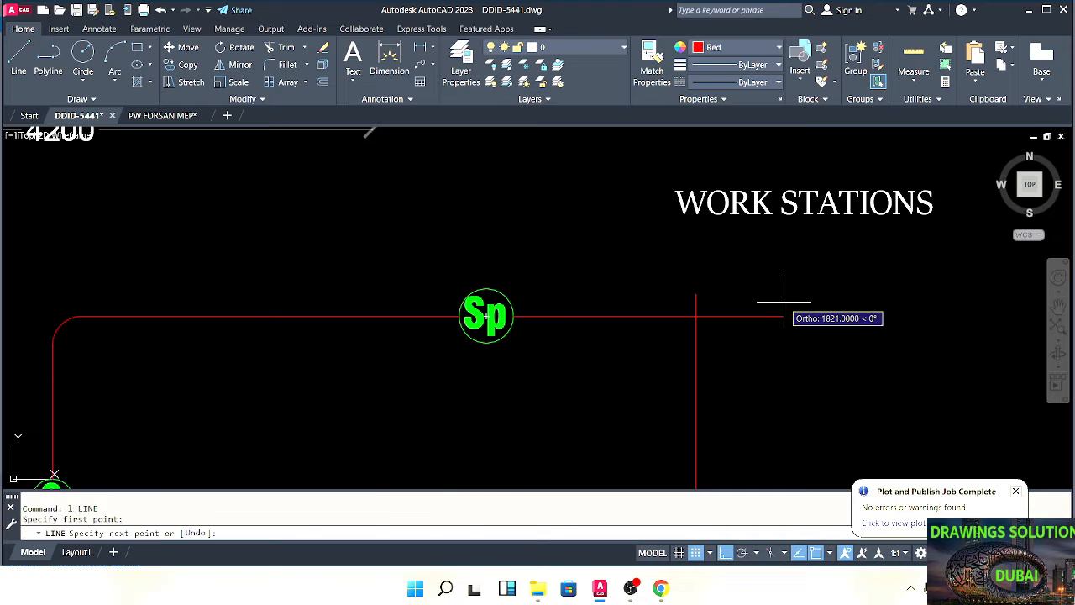
pyautogui.click(780, 297)
pyautogui.press('Escape')
# Fillet the corner between the left-hand Sp symbol's horizontal line and the vertical wiring line from the pantry
pyautogui.moveTo(684, 377); pyautogui.dragTo(652, 341, button='middle')
pyautogui.write('f')
pyautogui.press('Return')
pyautogui.click(663, 324)
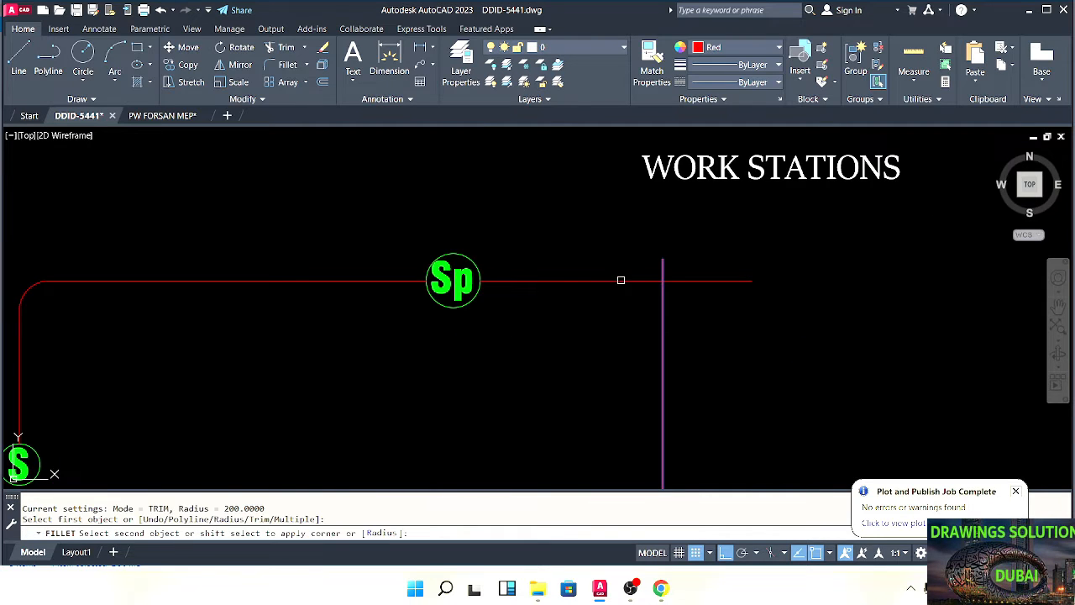
pyautogui.click(662, 280)
pyautogui.press('Escape')
pyautogui.press('Escape')
pyautogui.scroll(-6, 662, 280)
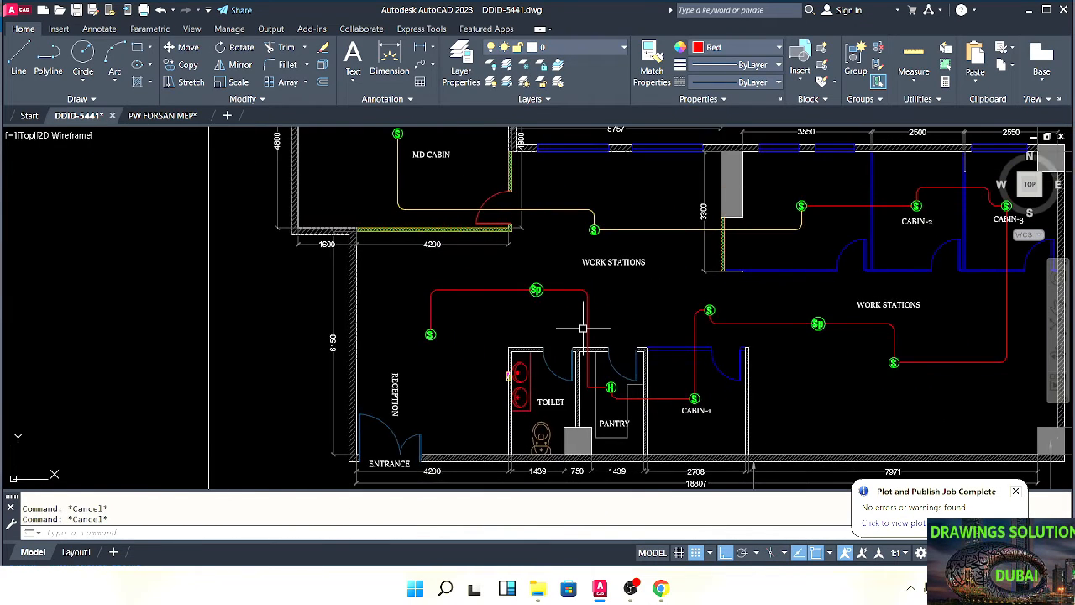
# Match the yellow wiring line's properties onto the red lines leading to CABIN-2, on to CABIN-3 and down from CABIN-3
pyautogui.moveTo(636, 314)
pyautogui.mouseDown(button='middle')
pyautogui.moveTo(588, 315)
pyautogui.moveTo(609, 344)
pyautogui.moveTo(618, 333)
pyautogui.mouseUp(button='middle')
pyautogui.write('ma')
pyautogui.press('Return')
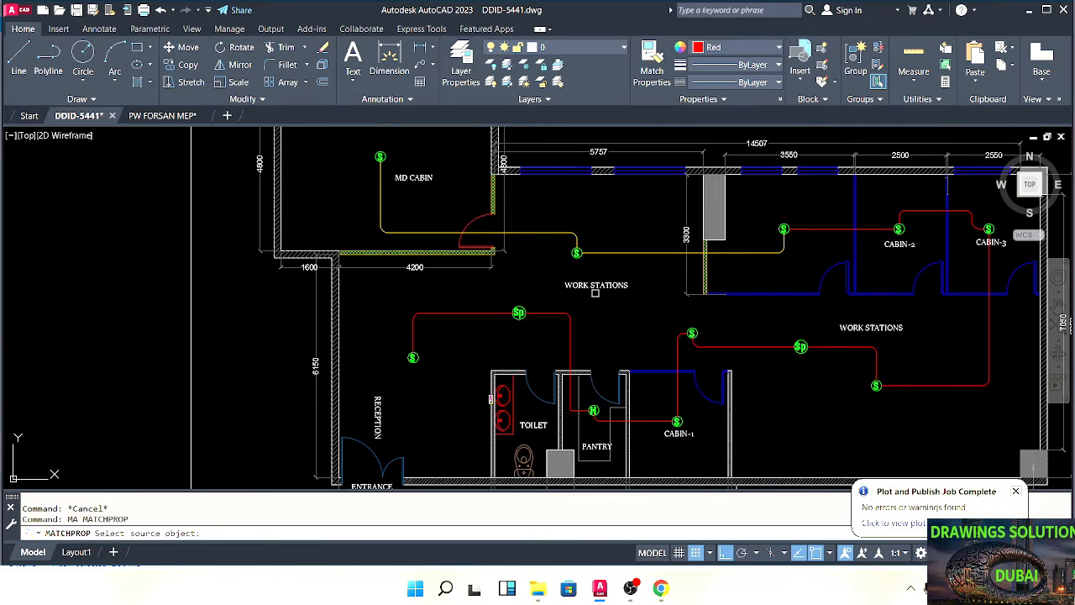
pyautogui.click(631, 256)
pyautogui.moveTo(853, 210); pyautogui.dragTo(669, 229, button='middle')
pyautogui.click(632, 265)
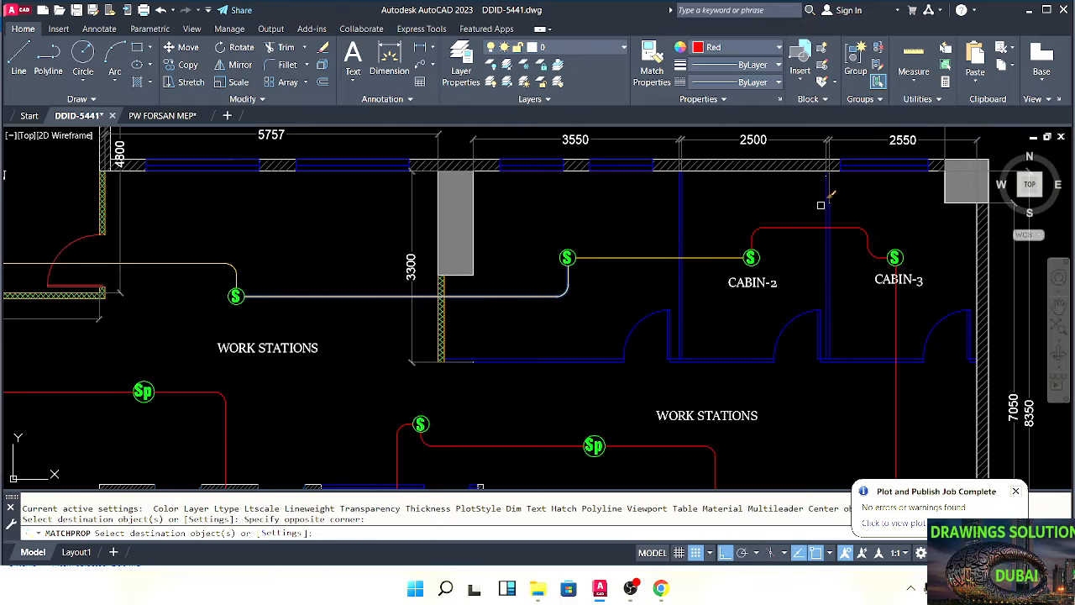
pyautogui.click(805, 214)
pyautogui.click(768, 243)
pyautogui.moveTo(765, 243); pyautogui.dragTo(666, 163, button='middle')
pyautogui.click(815, 342)
pyautogui.click(771, 371)
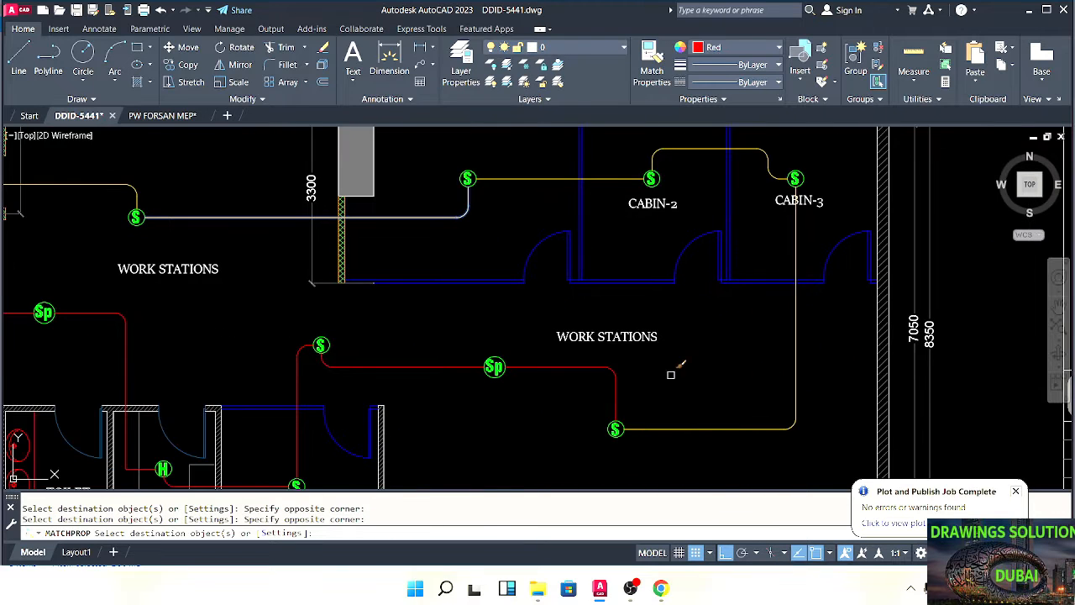
# Match the yellow properties onto the red wiring lines on both sides of the right-hand Sp symbol and down to CABIN-1's S symbol
pyautogui.moveTo(579, 376)
pyautogui.mouseDown(button='middle')
pyautogui.moveTo(694, 348)
pyautogui.moveTo(804, 352)
pyautogui.mouseUp(button='middle')
pyautogui.click(687, 330)
pyautogui.click(679, 348)
pyautogui.click(654, 323)
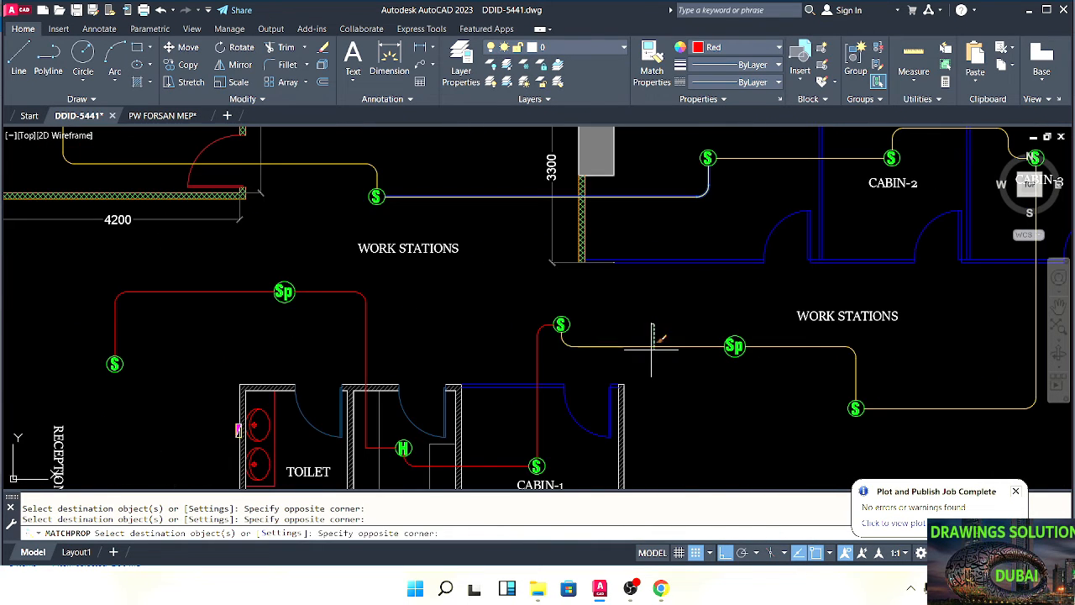
pyautogui.click(651, 350)
pyautogui.moveTo(532, 356); pyautogui.dragTo(607, 330, button='middle')
pyautogui.scroll(1, 607, 328)
pyautogui.click(627, 329)
pyautogui.click(599, 328)
pyautogui.scroll(-2, 520, 330)
pyautogui.moveTo(520, 330); pyautogui.dragTo(584, 267, button='middle')
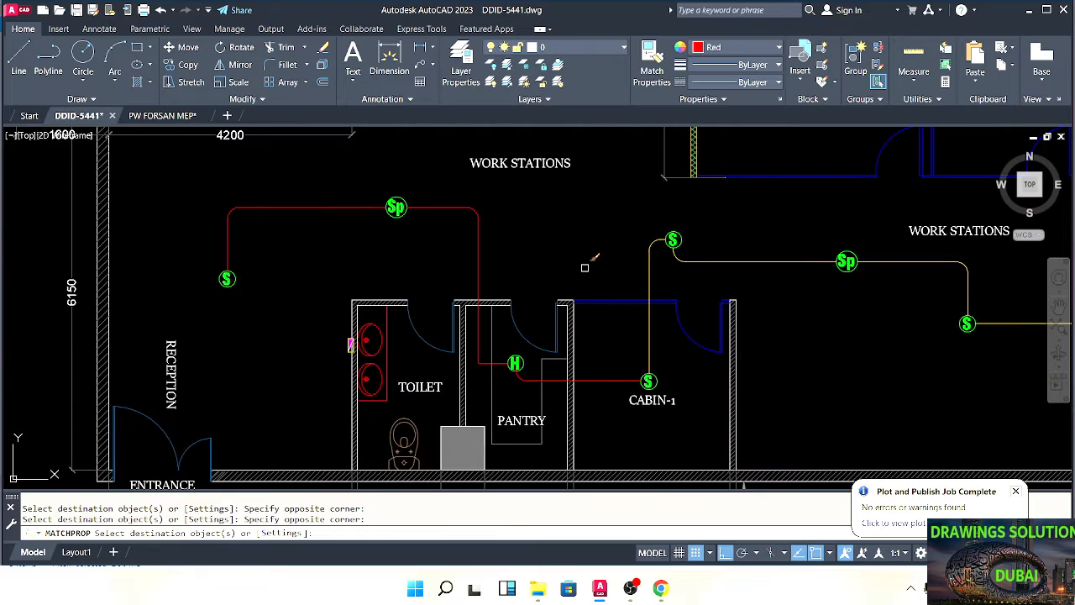
# Match the yellow properties onto the red wiring lines from CABIN-1 through the pantry's H and left-hand Sp symbols to the reception's S symbol
pyautogui.click(598, 382)
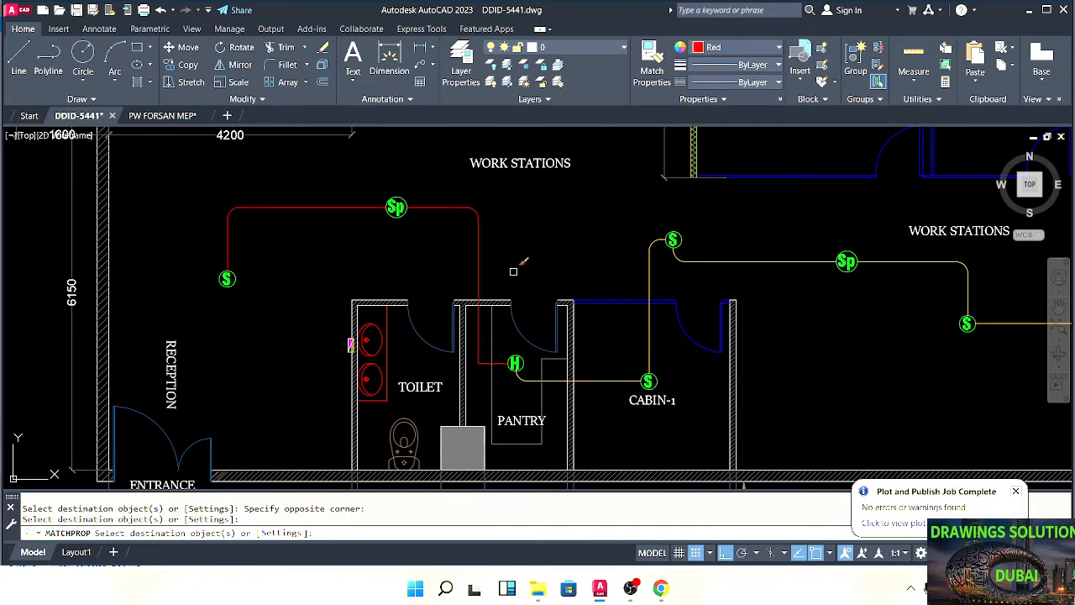
pyautogui.click(487, 245)
pyautogui.click(468, 251)
pyautogui.click(318, 210)
pyautogui.click(318, 211)
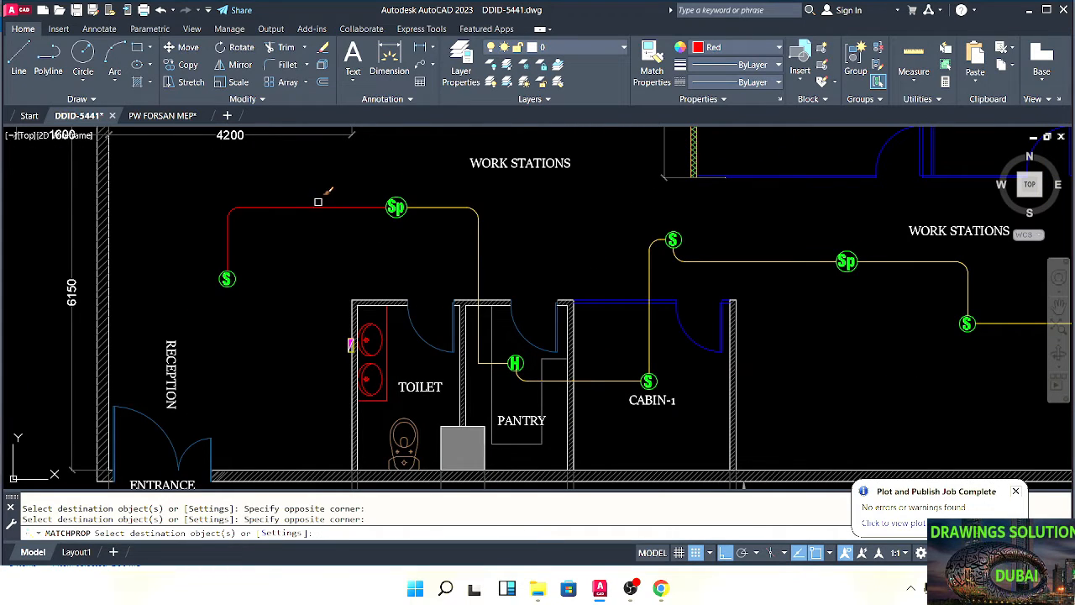
pyautogui.click(314, 212)
pyautogui.press('Escape')
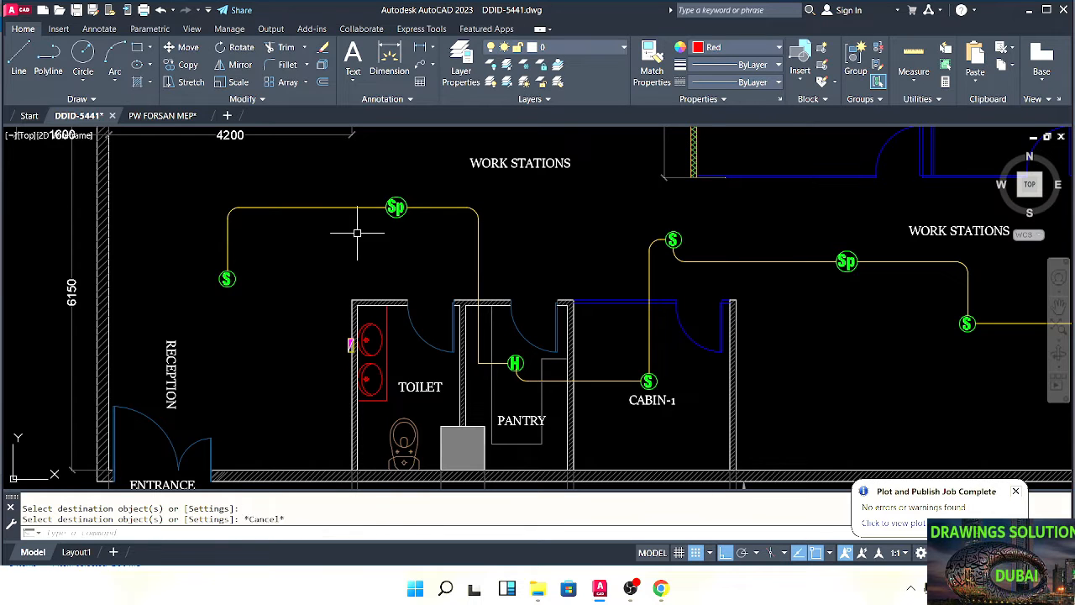
# Fillet the corner of the wiring line beside the pantry's H symbol
pyautogui.write('f')
pyautogui.press('Return')
pyautogui.scroll(2, 480, 341)
pyautogui.click(477, 335)
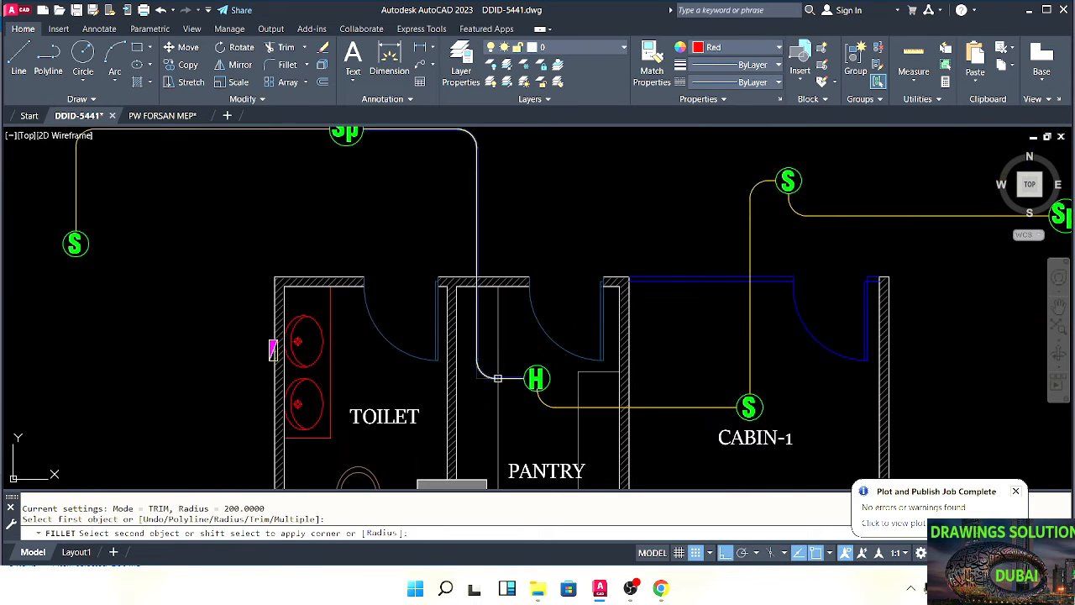
pyautogui.press('Escape')
pyautogui.press('Escape')
pyautogui.scroll(-4, 470, 335)
pyautogui.scroll(2, 551, 347)
pyautogui.moveTo(469, 335)
pyautogui.mouseDown(button='middle')
pyautogui.moveTo(535, 335)
pyautogui.moveTo(519, 341)
pyautogui.moveTo(534, 360)
pyautogui.moveTo(511, 353)
pyautogui.mouseUp(button='middle')
pyautogui.scroll(-2, 508, 346)
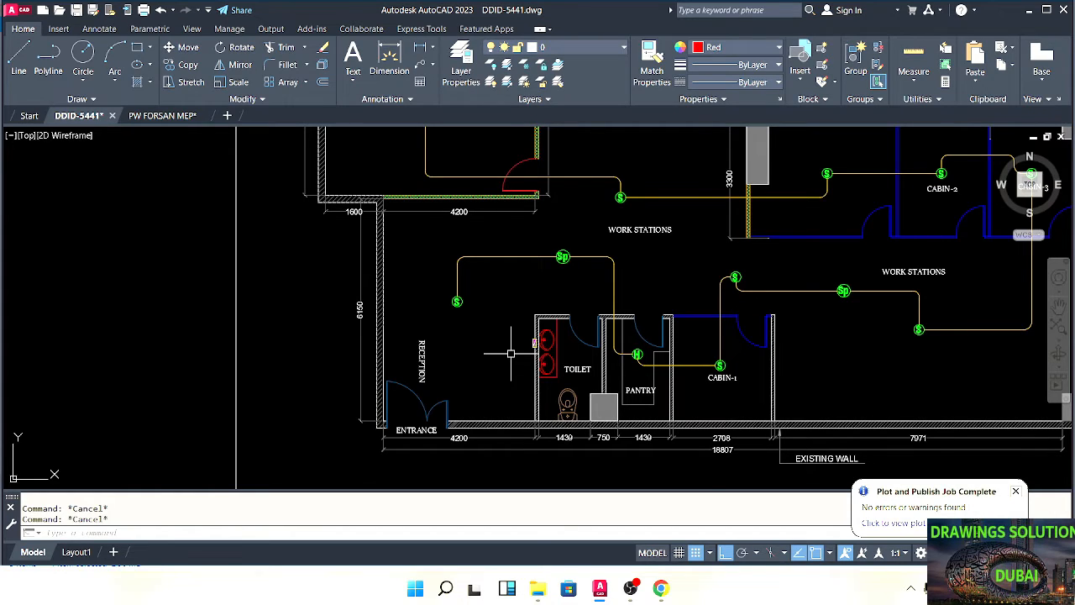
# Move the FACP symbol from below the floor plan into the reception, beside the toilet wall, with Ortho off
pyautogui.scroll(3, 538, 359)
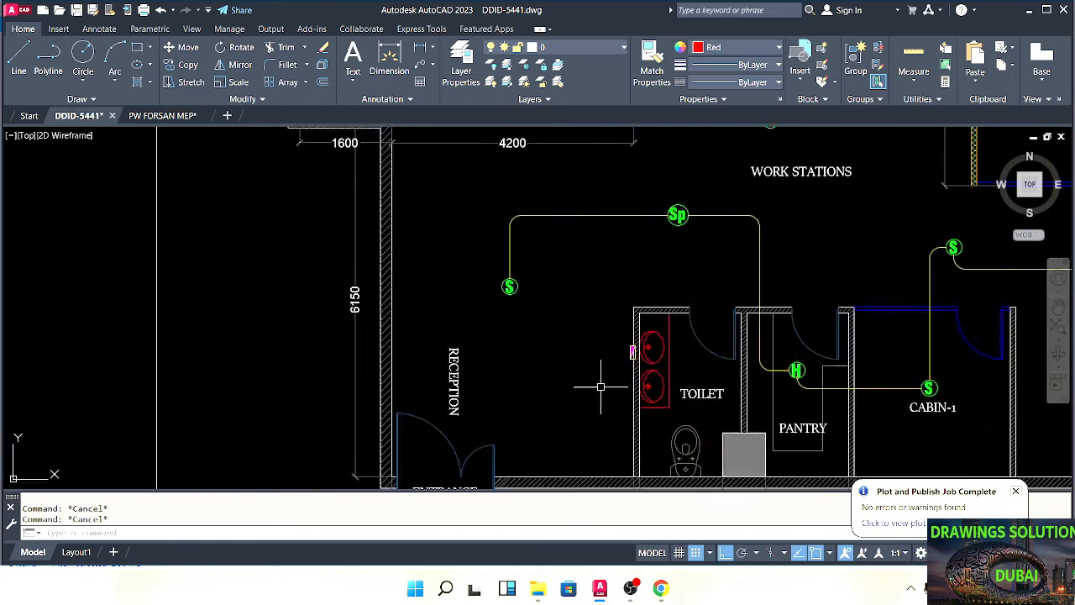
pyautogui.scroll(-2, 601, 386)
pyautogui.moveTo(549, 458); pyautogui.dragTo(538, 326, button='middle')
pyautogui.scroll(2, 560, 370)
pyautogui.click(641, 341)
pyautogui.click(596, 408)
pyautogui.moveTo(593, 383); pyautogui.dragTo(524, 399, button='middle')
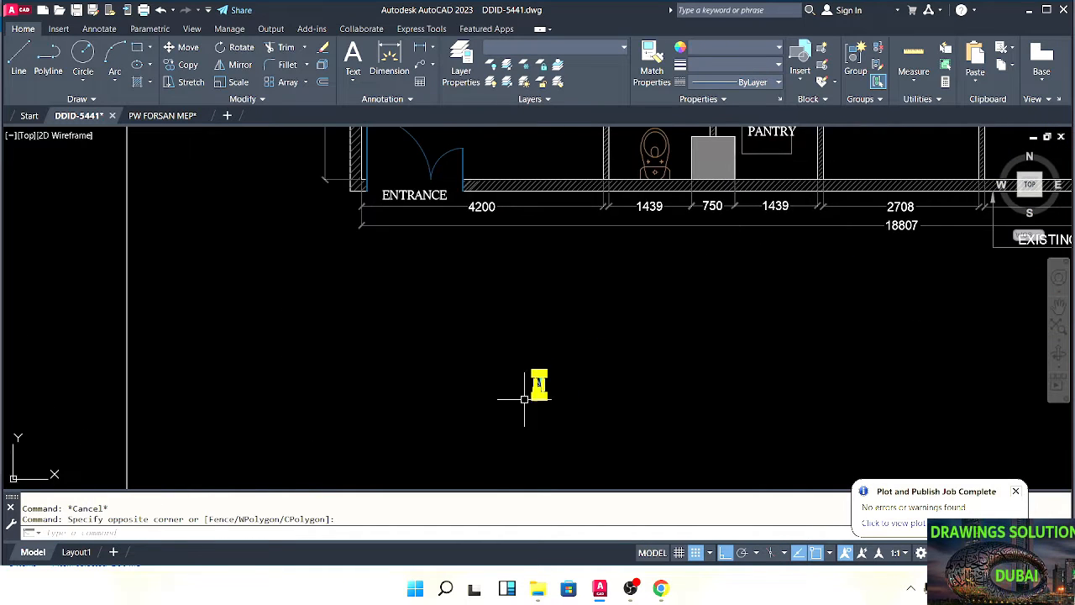
pyautogui.write('m')
pyautogui.press('Return')
pyautogui.click(539, 384)
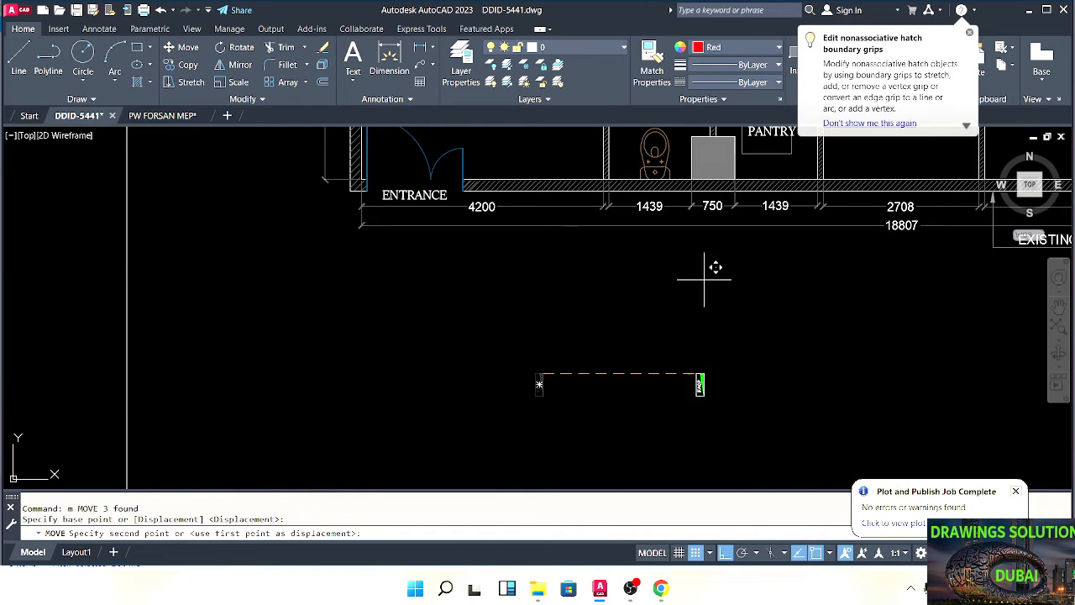
pyautogui.click(723, 552)
pyautogui.scroll(6, 596, 369)
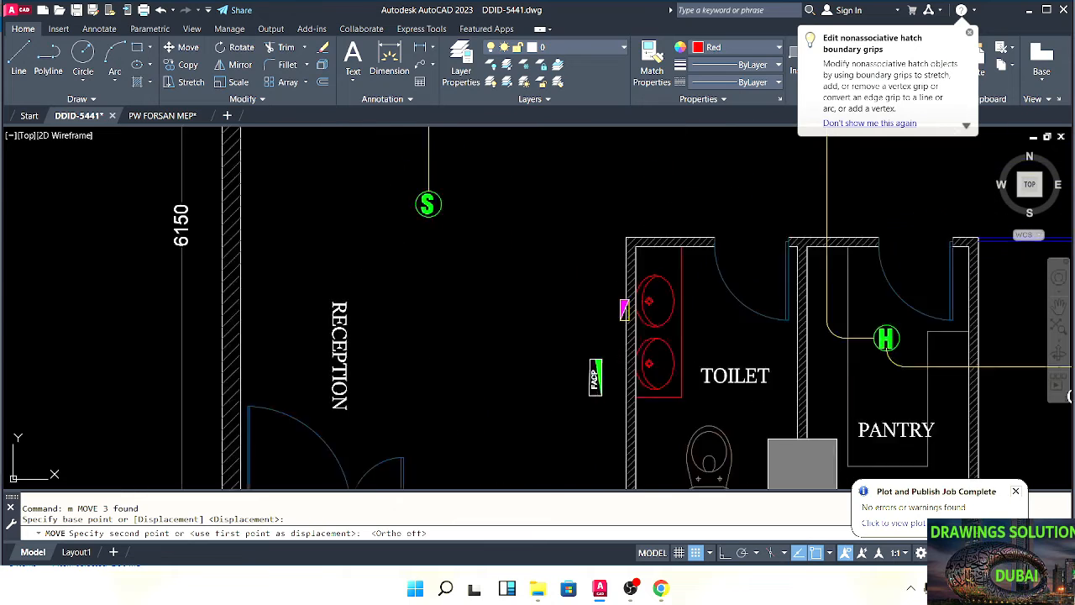
pyautogui.click(622, 324)
pyautogui.press('Escape')
pyautogui.press('Escape')
# Convert the FACP symbol's objects into a block named facp
pyautogui.click(644, 293)
pyautogui.click(558, 441)
pyautogui.press('Escape')
pyautogui.press('Escape')
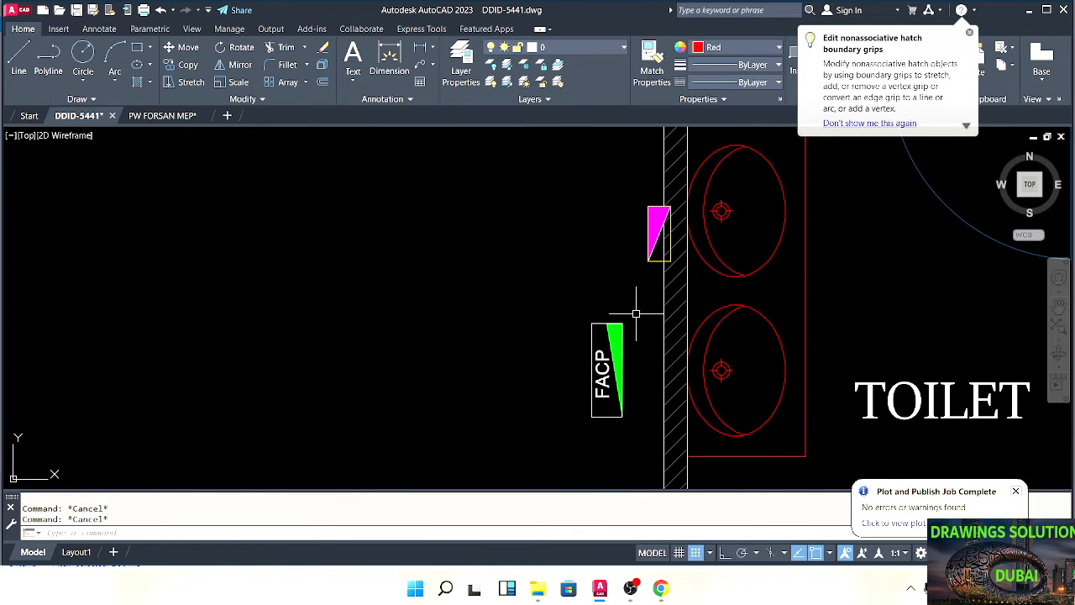
pyautogui.click(636, 313)
pyautogui.click(555, 444)
pyautogui.write('b')
pyautogui.press('Return')
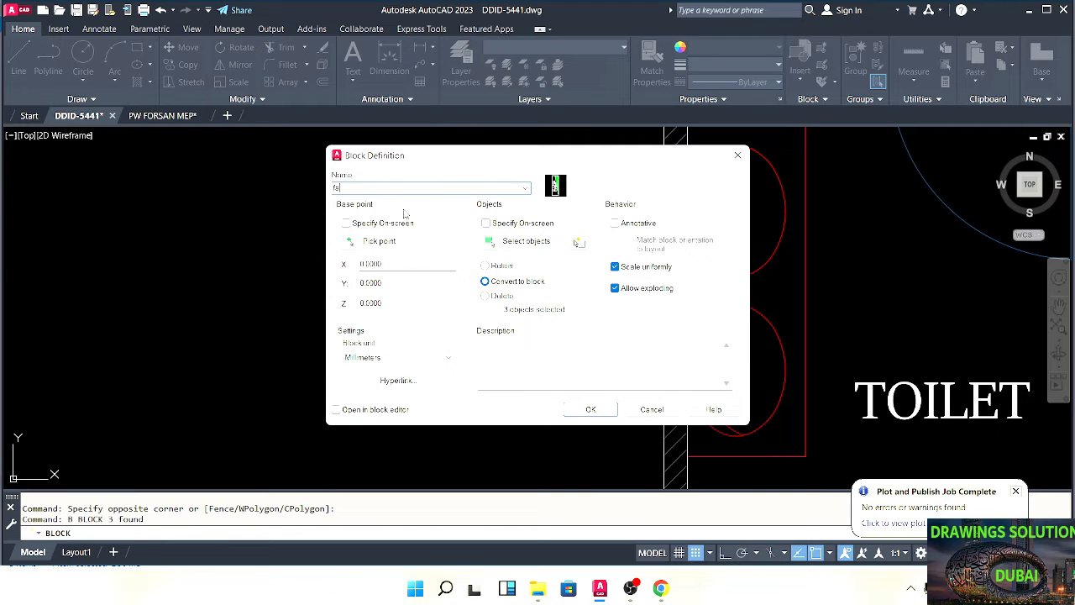
pyautogui.click(590, 410)
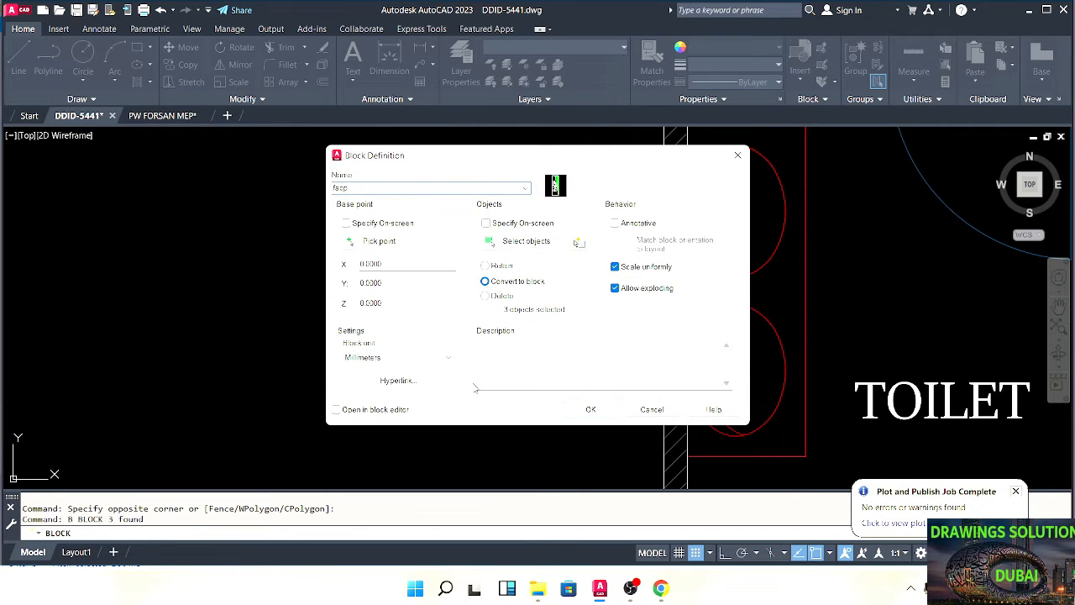
# Try to move the FACP block against the toilet wall from its upper corner, and undo the move
pyautogui.press('Escape')
pyautogui.click(633, 302)
pyautogui.click(580, 384)
pyautogui.moveTo(580, 384); pyautogui.dragTo(544, 409, button='middle')
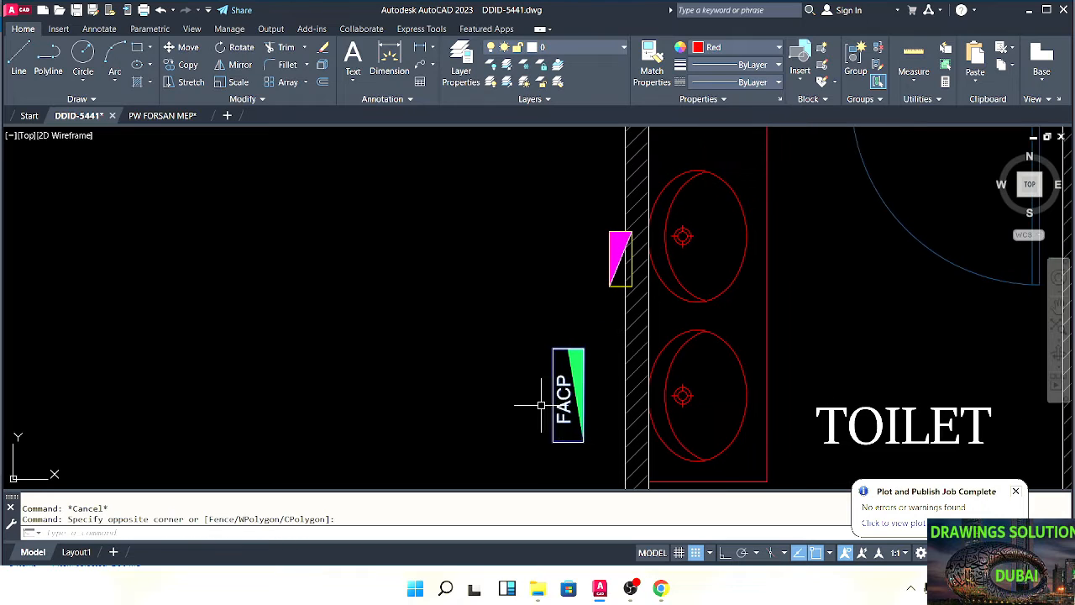
pyautogui.write('m')
pyautogui.press('Return')
pyautogui.click(584, 346)
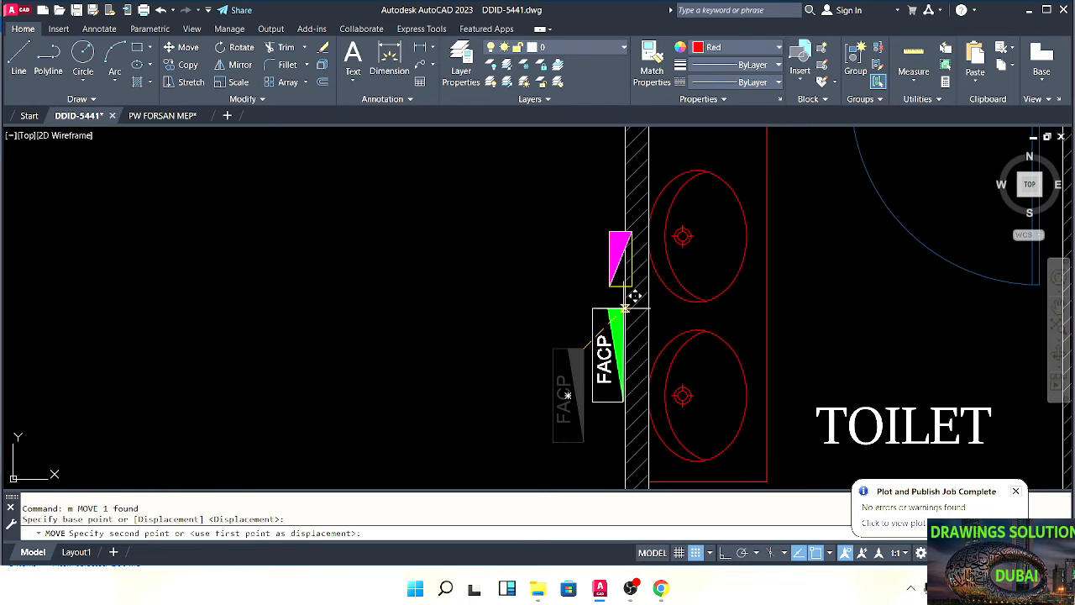
pyautogui.press('Return')
pyautogui.scroll(-1, 605, 362)
pyautogui.press('Escape')
pyautogui.press('Escape')
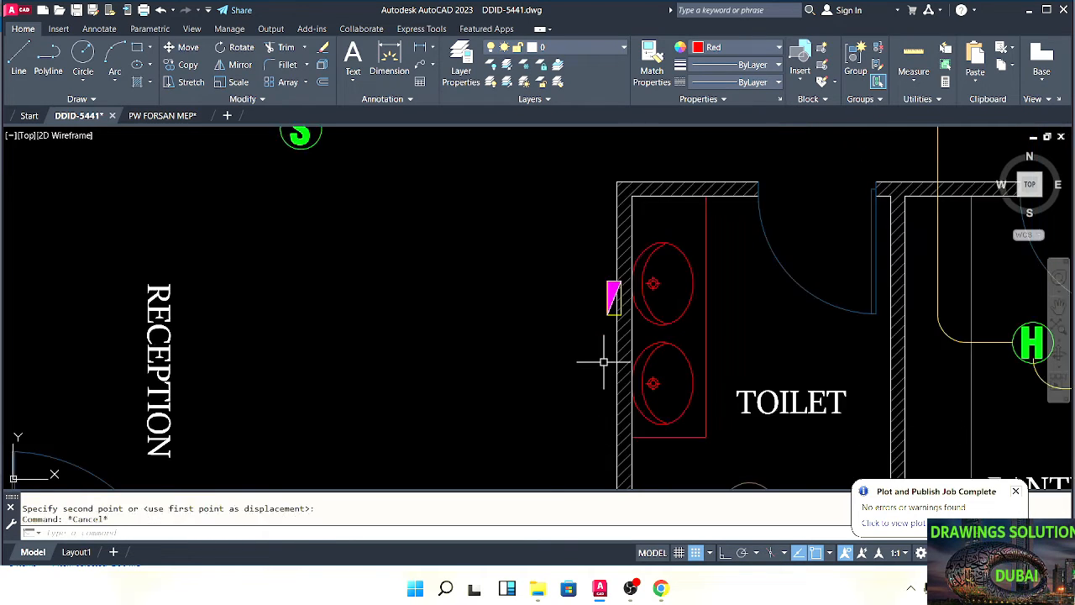
pyautogui.hotkey('ctrl', 'z')
pyautogui.hotkey('ctrl', 'z')
# Move the FACP block onto the reception side of the toilet wall, just below the magenta panel symbol
pyautogui.click(603, 340)
pyautogui.click(529, 388)
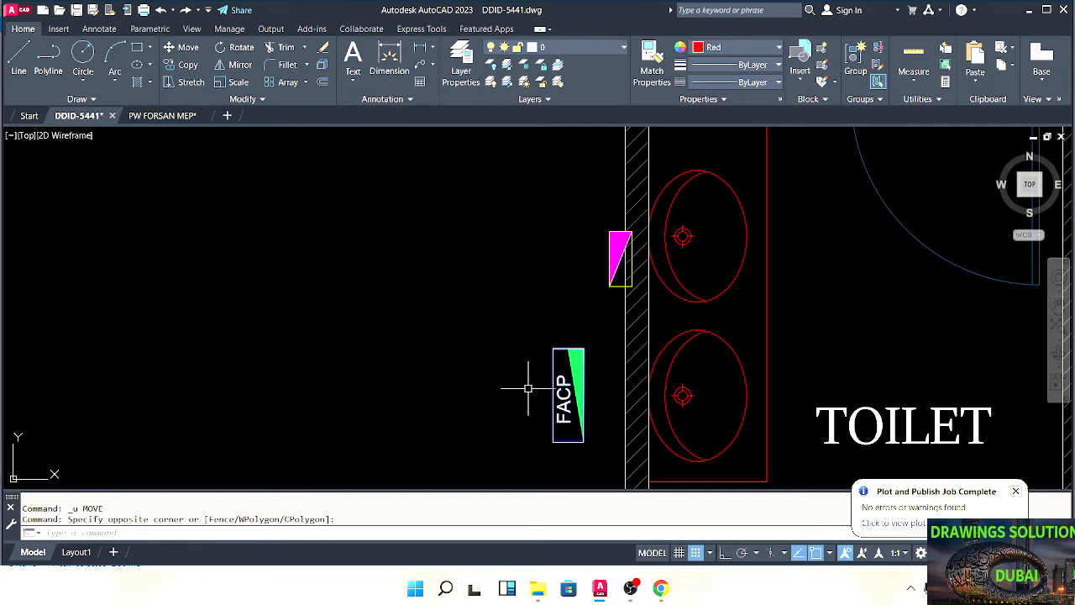
pyautogui.moveTo(562, 486); pyautogui.dragTo(556, 413, button='middle')
pyautogui.write('m')
pyautogui.press('Return')
pyautogui.click(509, 431)
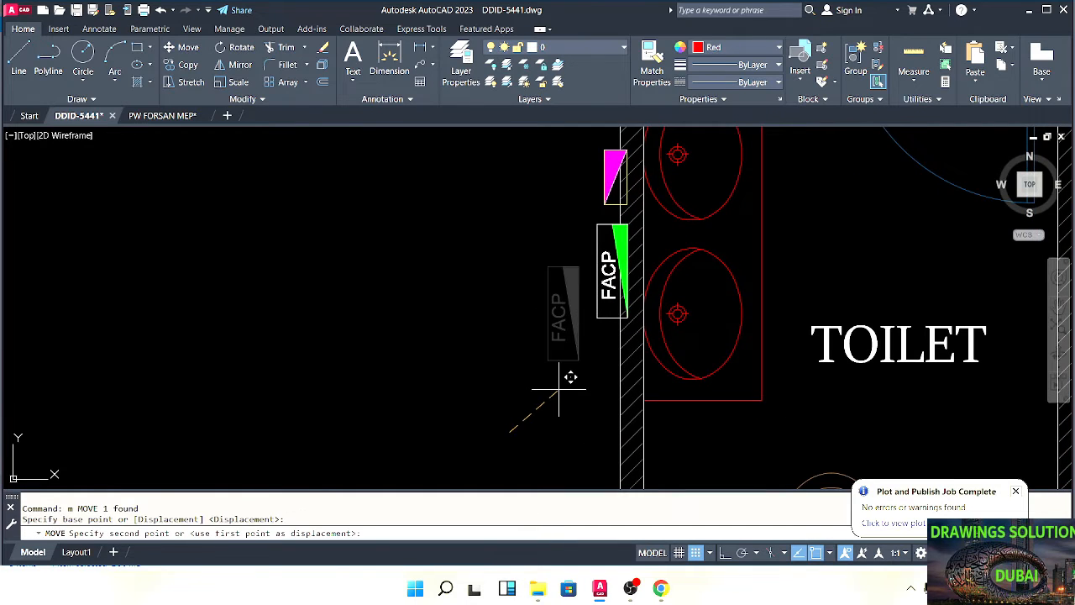
pyautogui.press('Escape')
pyautogui.press('Escape')
pyautogui.scroll(-4, 538, 336)
pyautogui.moveTo(450, 250)
pyautogui.mouseDown(button='middle')
pyautogui.moveTo(534, 368)
pyautogui.moveTo(500, 359)
pyautogui.mouseUp(button='middle')
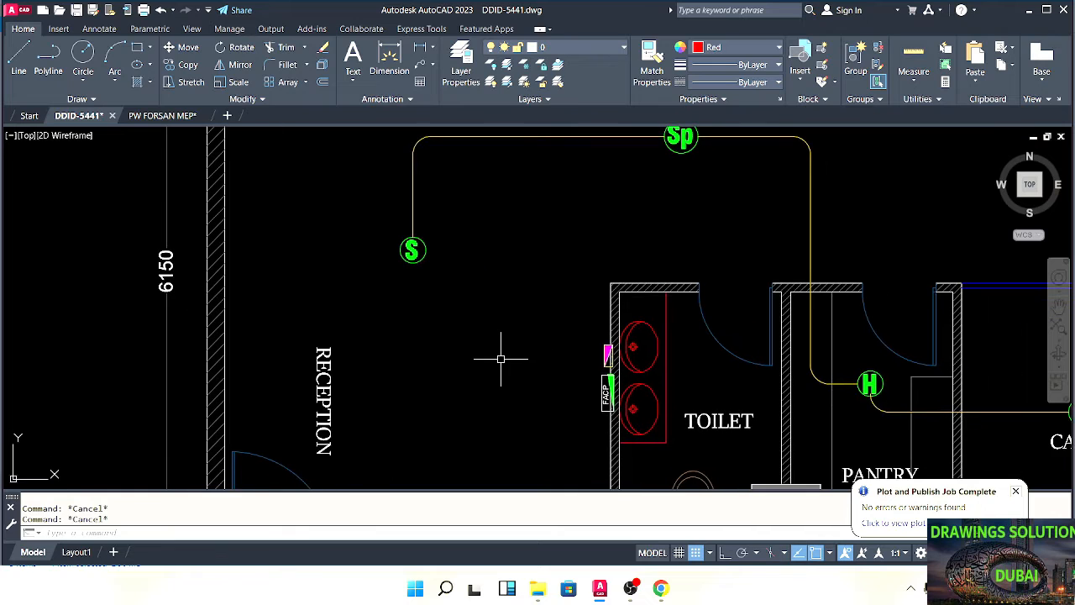
# With Ortho on, draw a polyline from the reception S symbol's right side, going right and down past the FACP block's level
pyautogui.write('pl')
pyautogui.press('Return')
pyautogui.scroll(3, 425, 281)
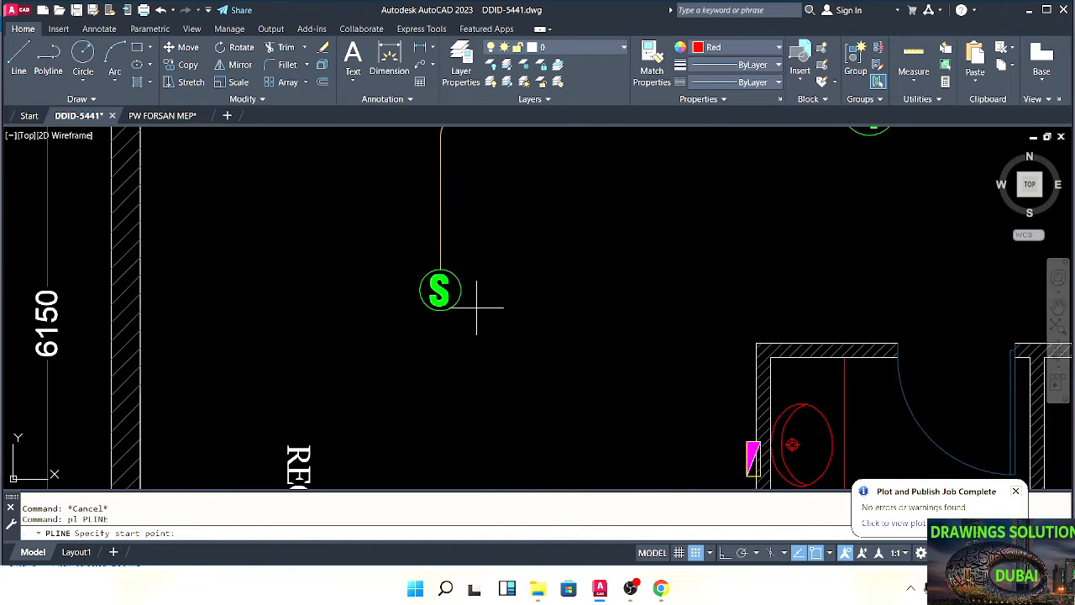
pyautogui.click(462, 291)
pyautogui.press('F8')
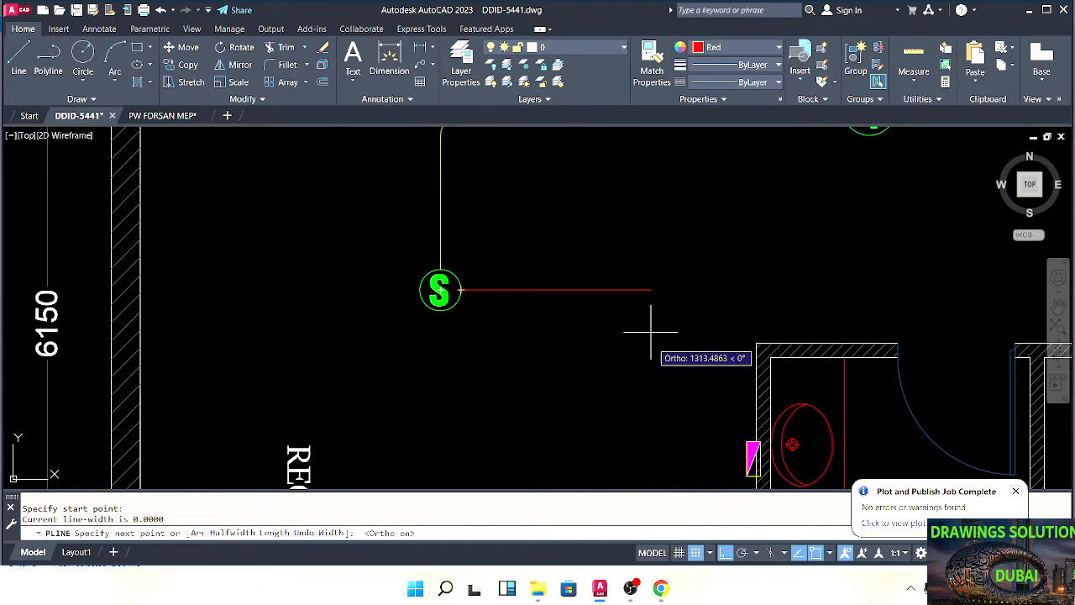
pyautogui.click(643, 302)
pyautogui.moveTo(648, 470); pyautogui.dragTo(621, 324, button='middle')
pyautogui.click(621, 409)
pyautogui.press('Escape')
# Draw a horizontal polyline from the FACP block's left side, crossing the vertical line from the reception's S symbol
pyautogui.scroll(1, 678, 402)
pyautogui.press('Return')
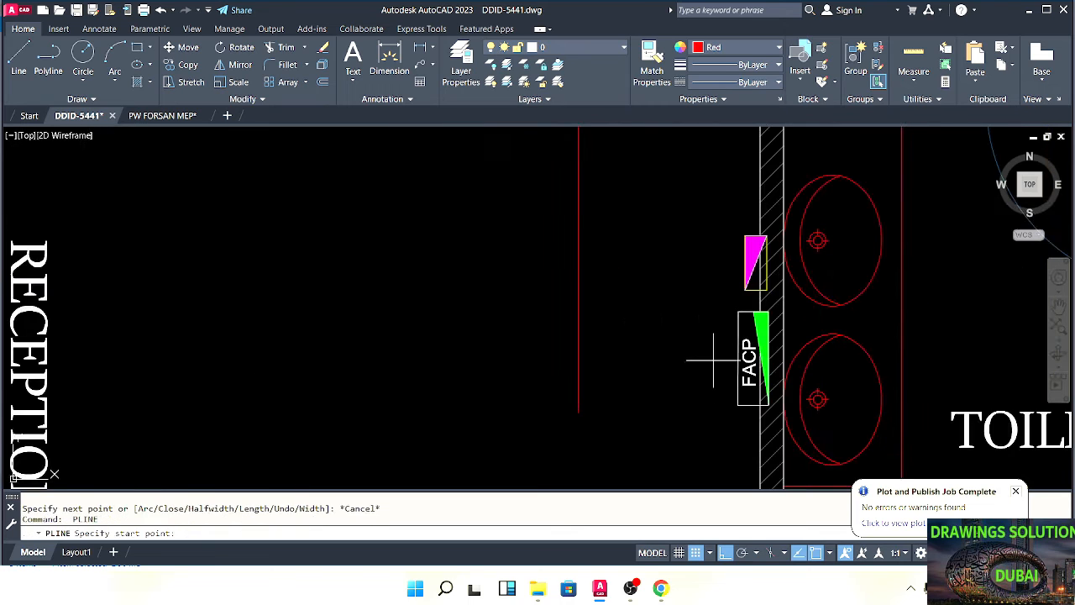
pyautogui.click(746, 359)
pyautogui.press('Escape')
pyautogui.scroll(-2, 547, 367)
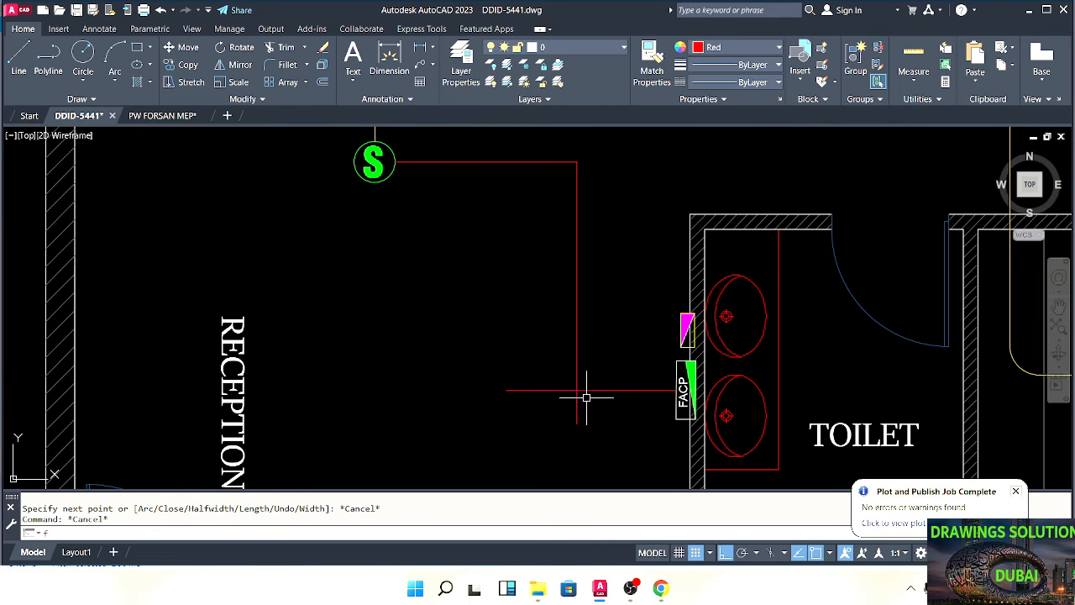
# Fillet both corners of the wiring line between the FACP block and the reception's S symbol
pyautogui.write('f')
pyautogui.press('Return')
pyautogui.click(579, 354)
pyautogui.click(621, 384)
pyautogui.moveTo(563, 282); pyautogui.dragTo(580, 383, button='middle')
pyautogui.press('Return')
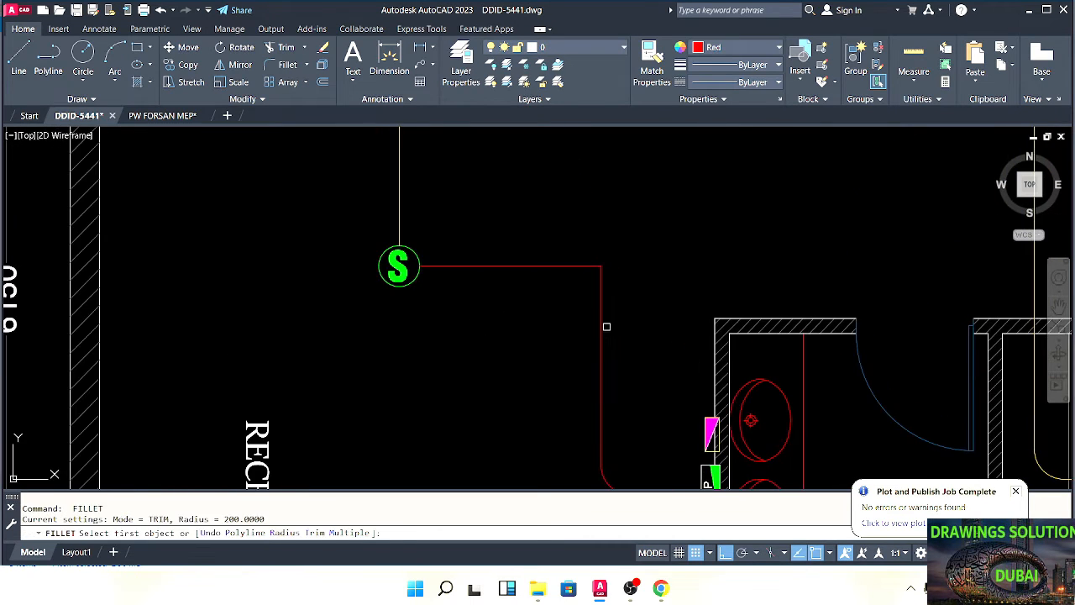
pyautogui.click(602, 324)
pyautogui.click(530, 267)
pyautogui.press('Escape')
pyautogui.moveTo(530, 264); pyautogui.dragTo(557, 338, button='middle')
# Match the yellow wiring line's properties onto the red line between the reception's S symbol and the FACP block
pyautogui.write('ma')
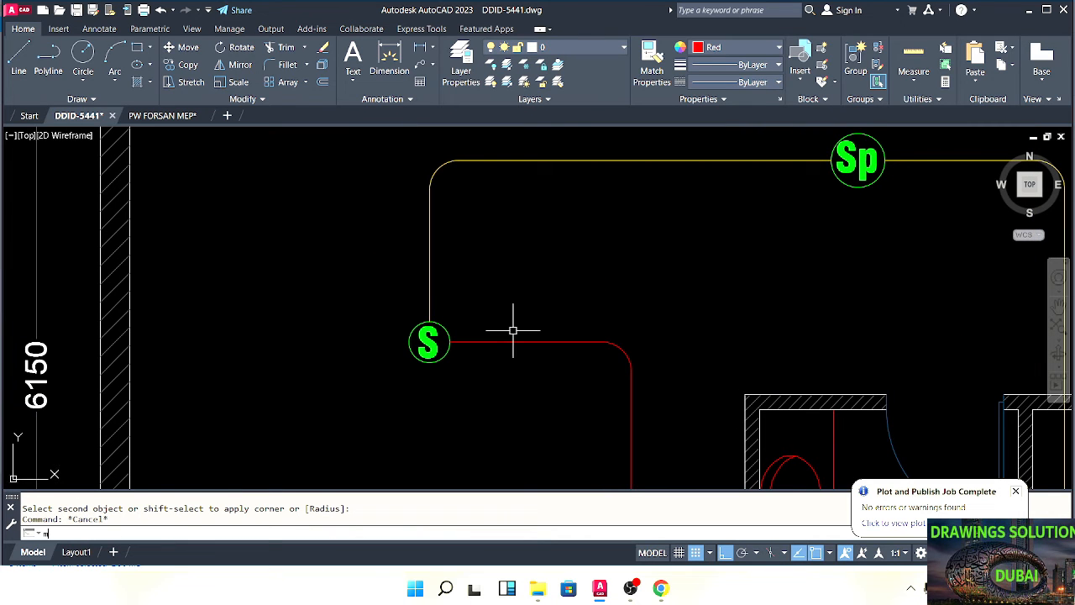
pyautogui.press('Return')
pyautogui.click(427, 253)
pyautogui.click(629, 287)
pyautogui.click(568, 379)
pyautogui.press('Escape')
pyautogui.scroll(-3, 568, 379)
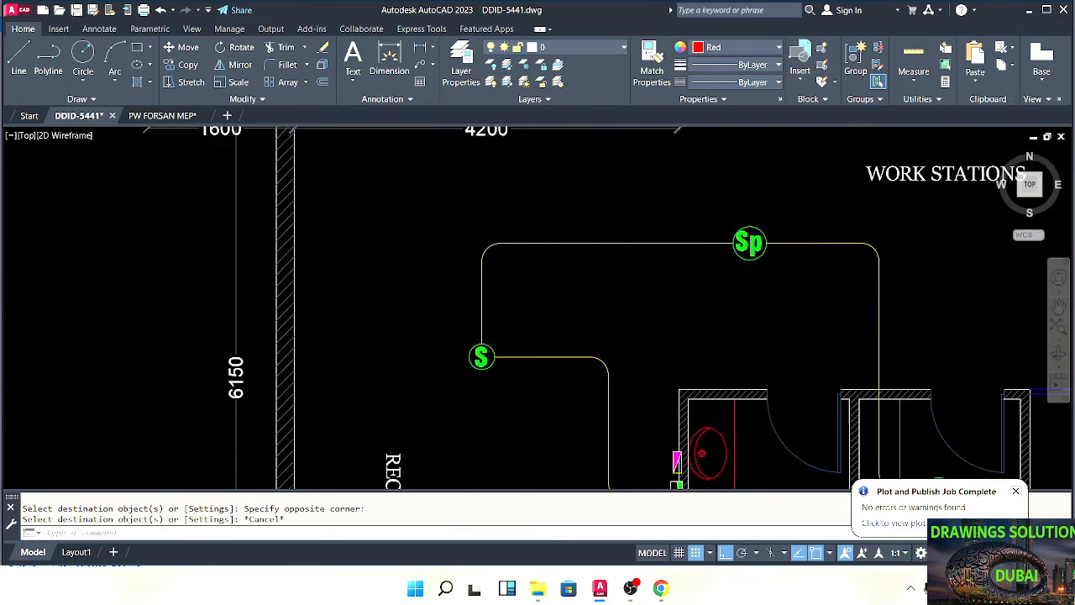
pyautogui.press('Escape')
pyautogui.moveTo(557, 323)
pyautogui.mouseDown(button='middle')
pyautogui.moveTo(533, 311)
pyautogui.moveTo(336, 349)
pyautogui.mouseUp(button='middle')
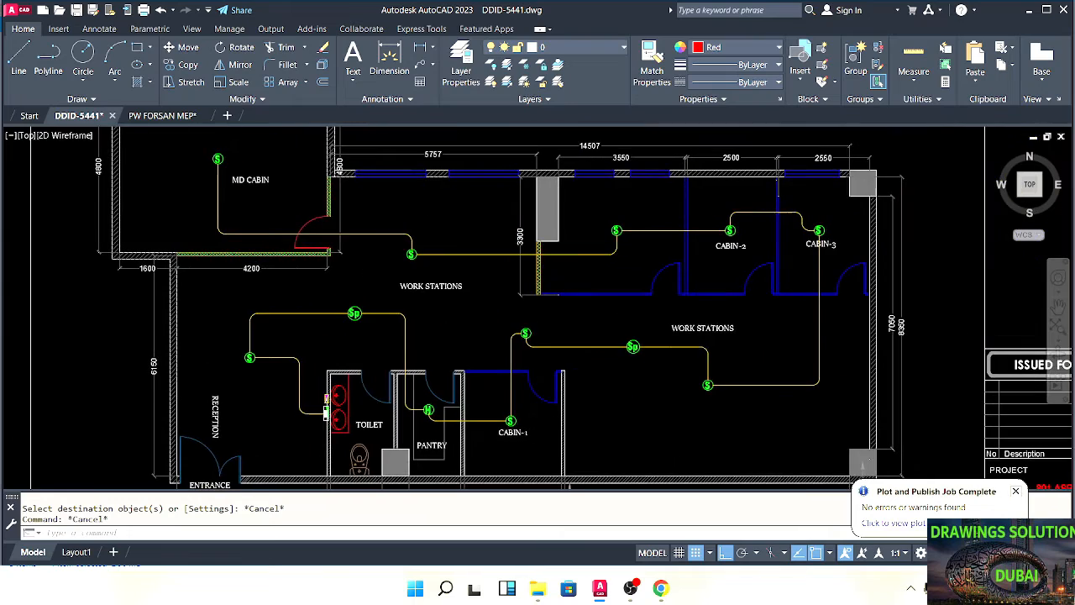
# Examine the completed yellow wiring route through all rooms and its connection to the FACP block beside the toilet wall
pyautogui.moveTo(430, 324)
pyautogui.mouseDown(button='middle')
pyautogui.moveTo(511, 304)
pyautogui.moveTo(637, 321)
pyautogui.mouseUp(button='middle')
pyautogui.scroll(10, 547, 373)
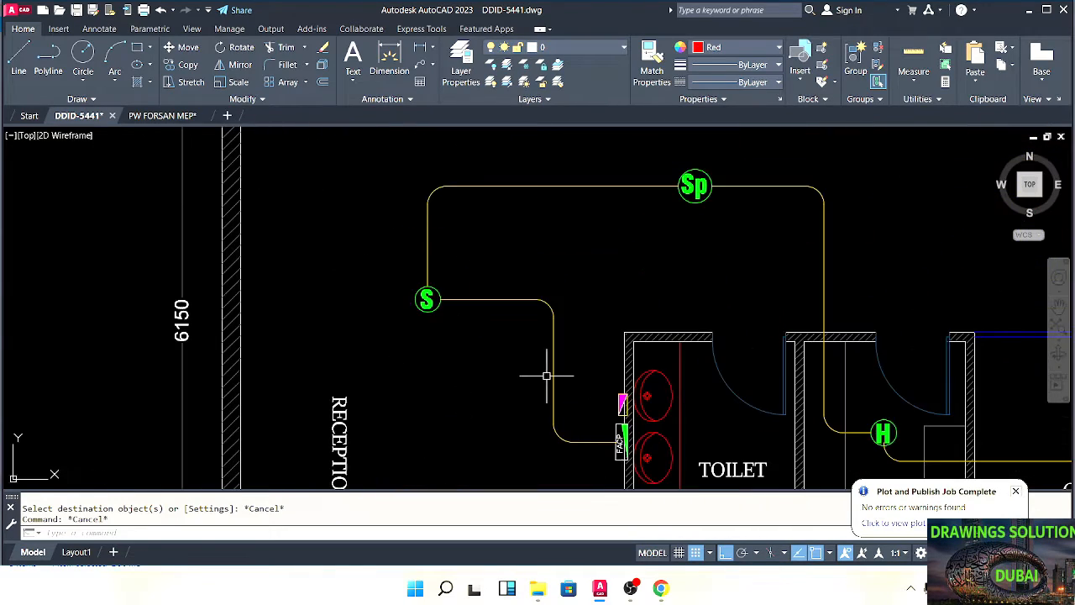
pyautogui.scroll(-5, 575, 397)
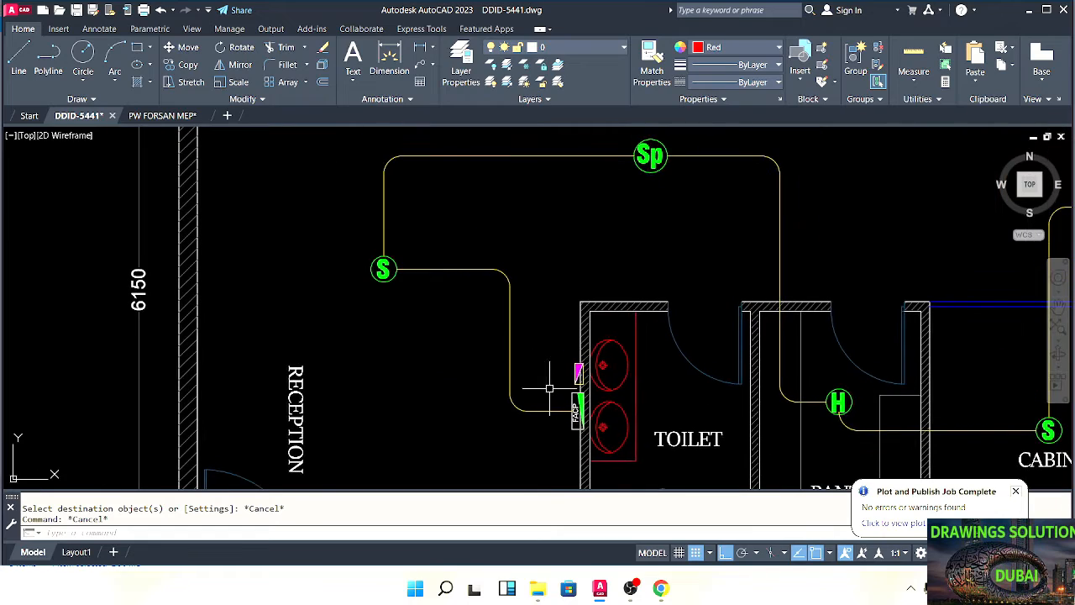
pyautogui.moveTo(551, 371); pyautogui.dragTo(511, 361, button='middle')
pyautogui.scroll(-5, 545, 255)
pyautogui.moveTo(556, 322); pyautogui.dragTo(473, 326, button='middle')
pyautogui.scroll(-2, 494, 351)
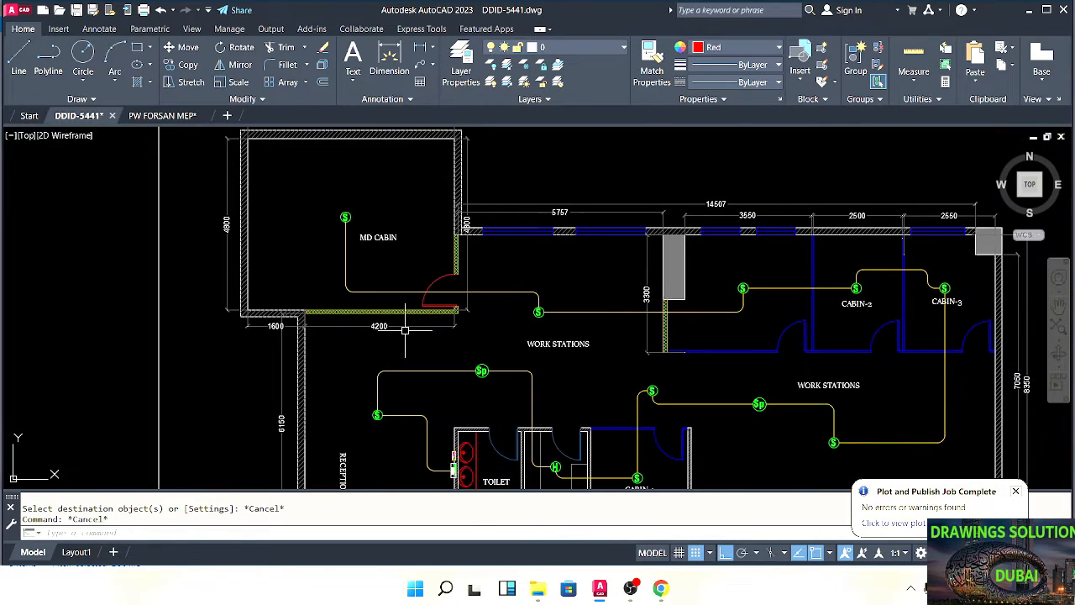
pyautogui.moveTo(591, 333); pyautogui.dragTo(539, 286, button='middle')
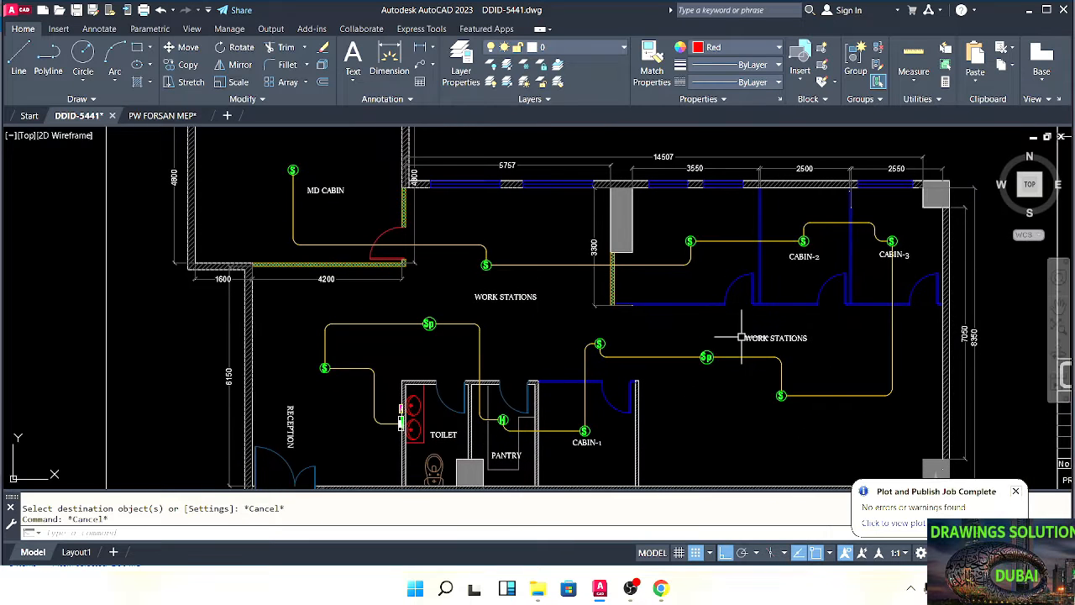
pyautogui.moveTo(394, 326); pyautogui.dragTo(525, 300, button='middle')
pyautogui.scroll(2, 487, 392)
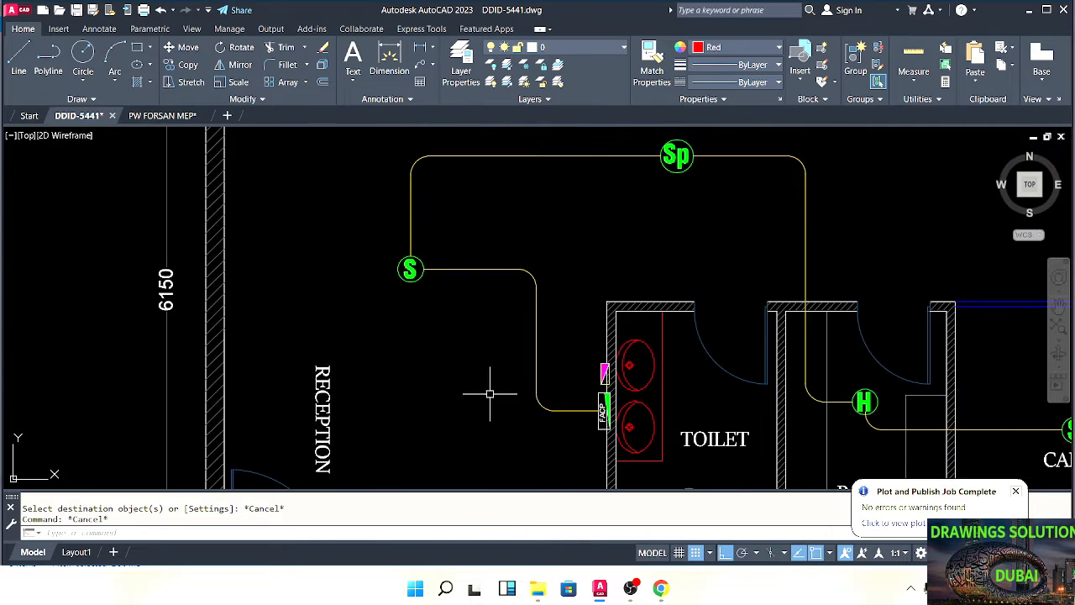
pyautogui.moveTo(490, 394); pyautogui.dragTo(473, 366, button='middle')
pyautogui.scroll(1, 574, 372)
pyautogui.scroll(-2, 582, 383)
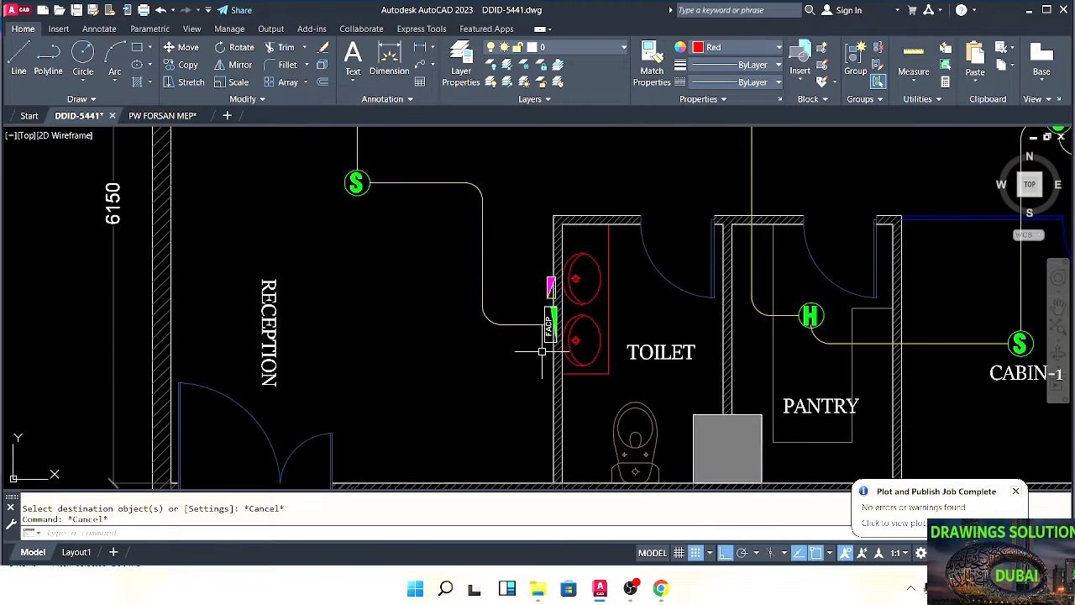
pyautogui.scroll(2, 533, 312)
pyautogui.scroll(-2, 526, 348)
pyautogui.scroll(2, 525, 347)
pyautogui.press('Escape')
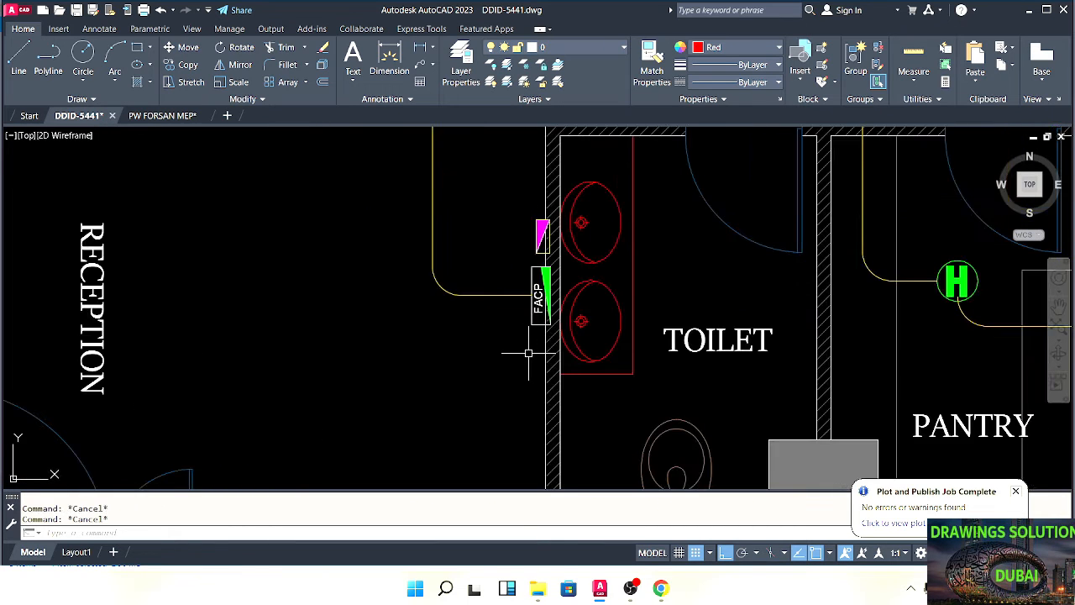
# Draw a small upright rectangle against the reception side of the toilet wall, just below the FACP block
pyautogui.scroll(-2, 520, 349)
pyautogui.scroll(2, 517, 349)
pyautogui.moveTo(523, 351); pyautogui.dragTo(513, 342, button='middle')
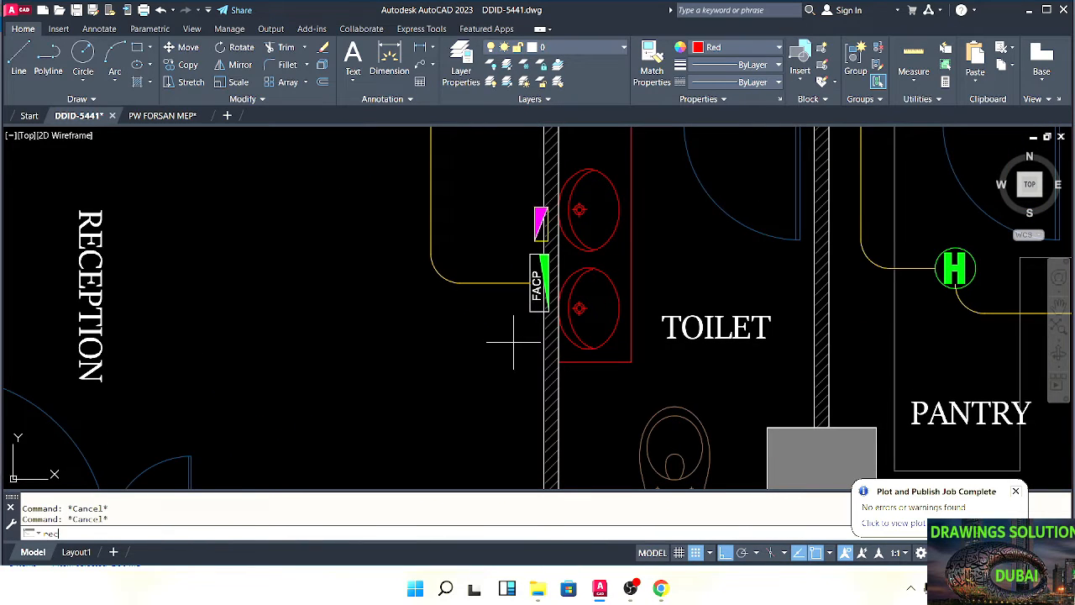
pyautogui.press('Return')
pyautogui.scroll(3, 520, 340)
pyautogui.click(557, 300)
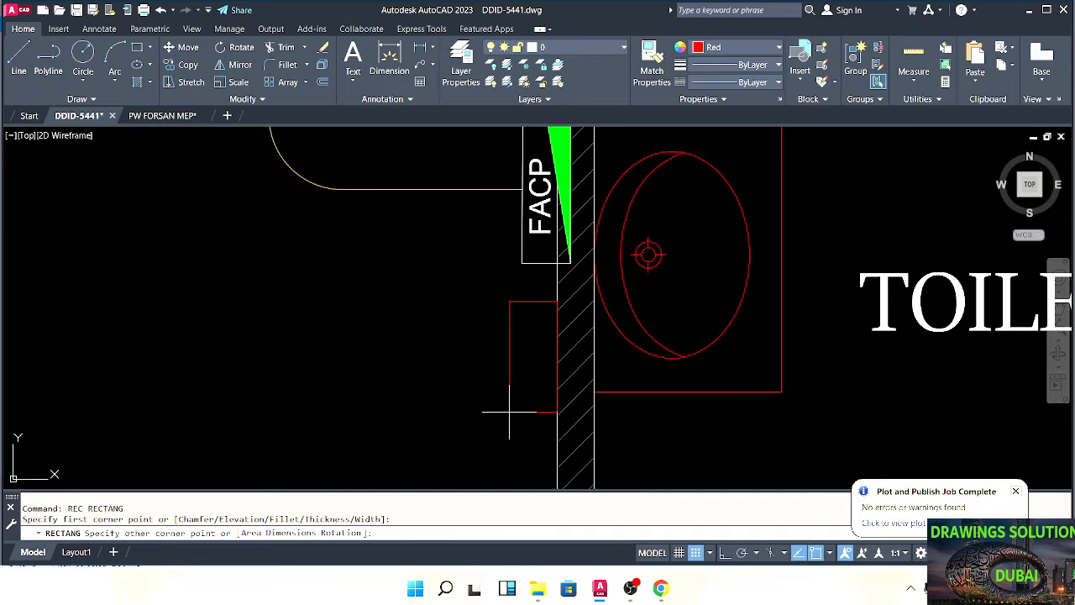
pyautogui.click(509, 410)
pyautogui.press('Escape')
pyautogui.scroll(-3, 518, 367)
pyautogui.press('Escape')
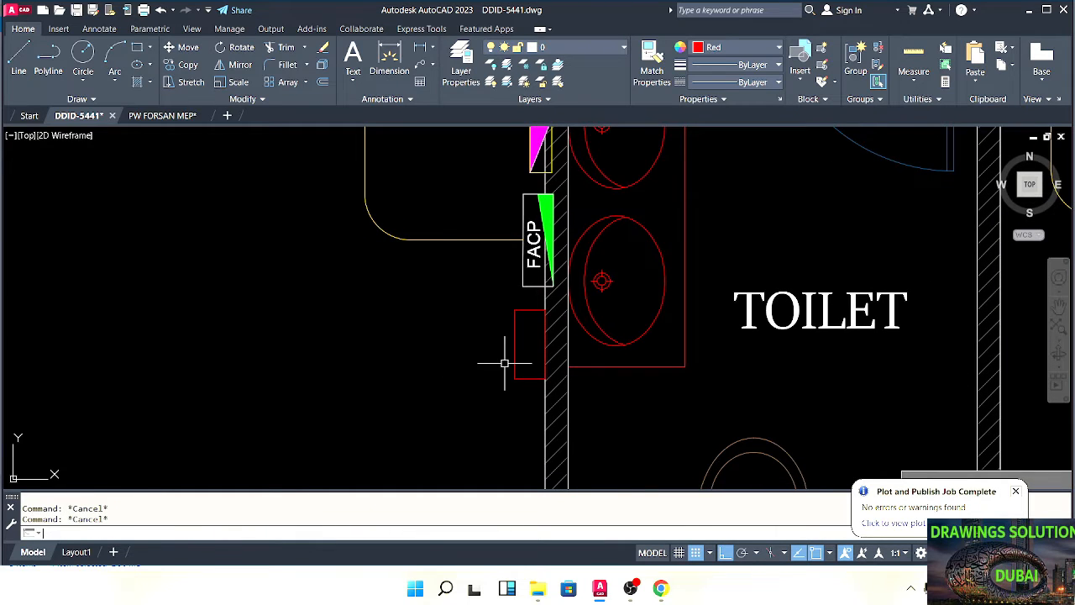
# Draw a vertical line through the new rectangle from its top edge midpoint to its bottom edge midpoint
pyautogui.write('l')
pyautogui.press('Return')
pyautogui.scroll(4, 503, 363)
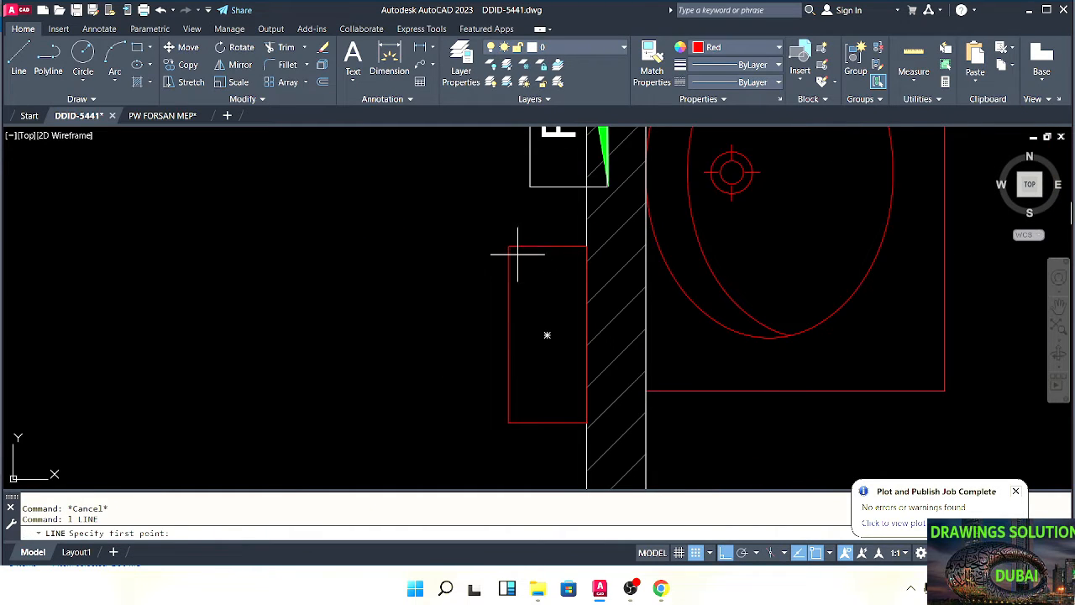
pyautogui.click(547, 246)
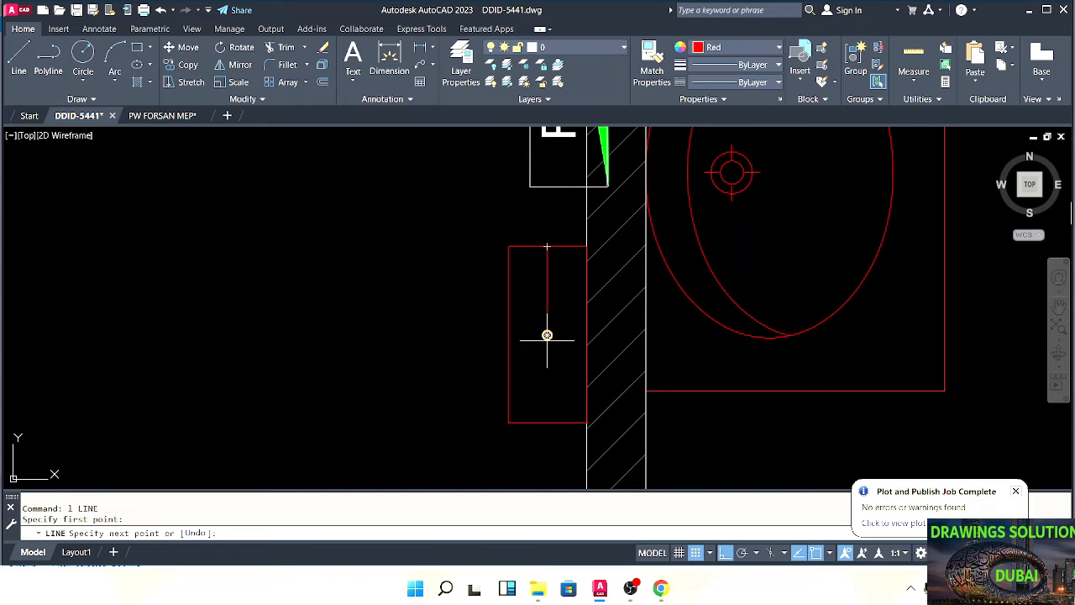
pyautogui.click(547, 422)
pyautogui.press('Escape')
pyautogui.scroll(-2, 512, 392)
pyautogui.press('Escape')
# Hatch the wall-side half of the rectangle below the FACP block with the orange colour 248,153,30
pyautogui.write('h')
pyautogui.press('Return')
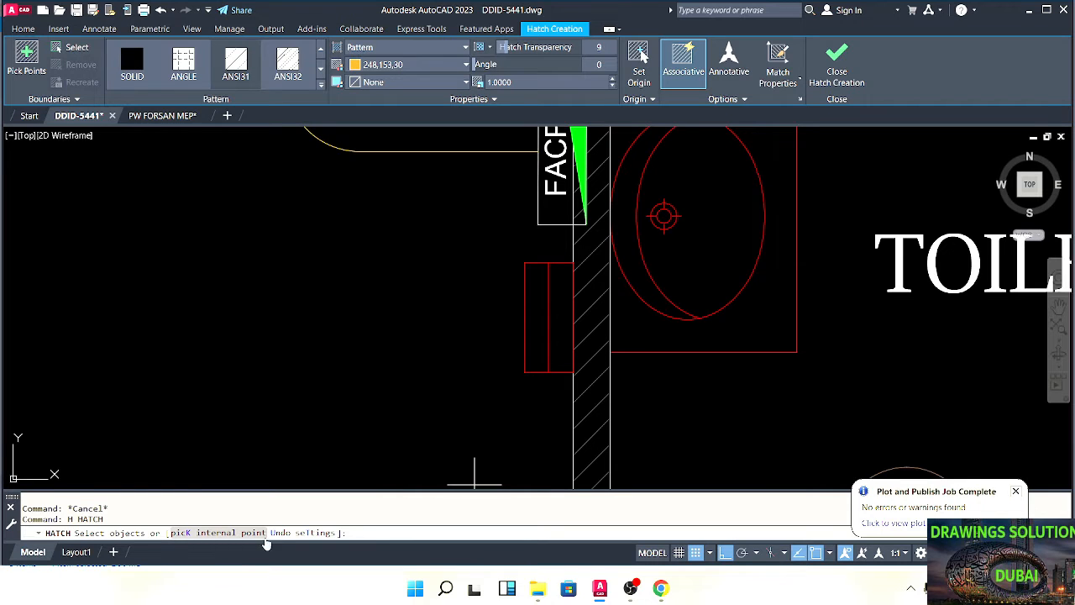
pyautogui.click(263, 540)
pyautogui.click(561, 332)
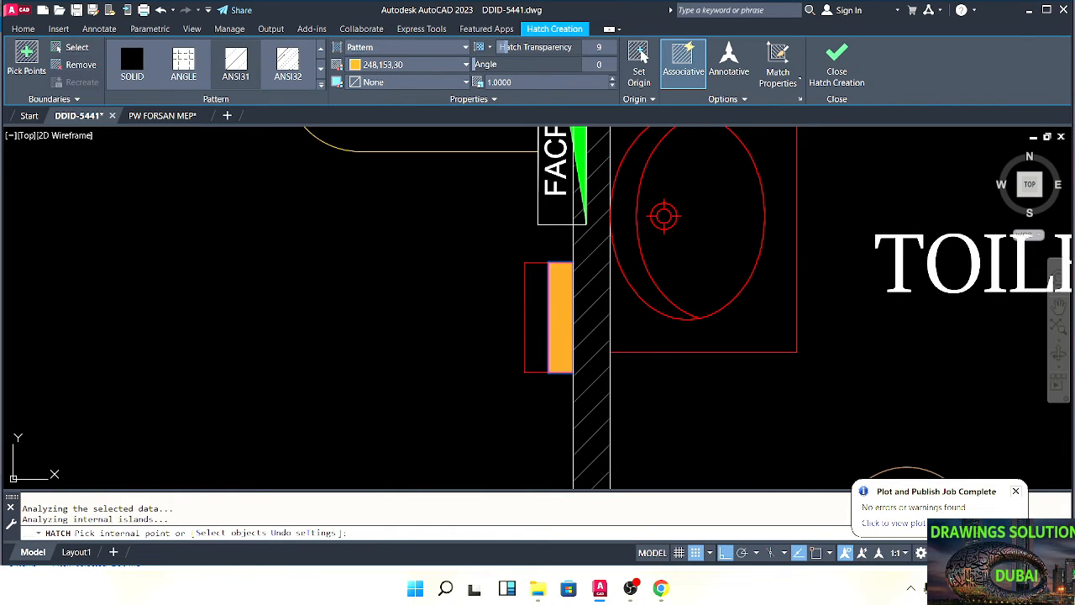
pyautogui.press('Return')
pyautogui.press('Escape')
pyautogui.press('Escape')
pyautogui.scroll(-2, 523, 334)
# Draw a polyline from the FACP block's left side, going left and down to the middle of the orange-hatched block's level
pyautogui.moveTo(521, 331)
pyautogui.mouseDown(button='middle')
pyautogui.moveTo(558, 365)
pyautogui.moveTo(553, 348)
pyautogui.moveTo(504, 328)
pyautogui.mouseUp(button='middle')
pyautogui.write('pl')
pyautogui.press('Return')
pyautogui.scroll(5, 546, 294)
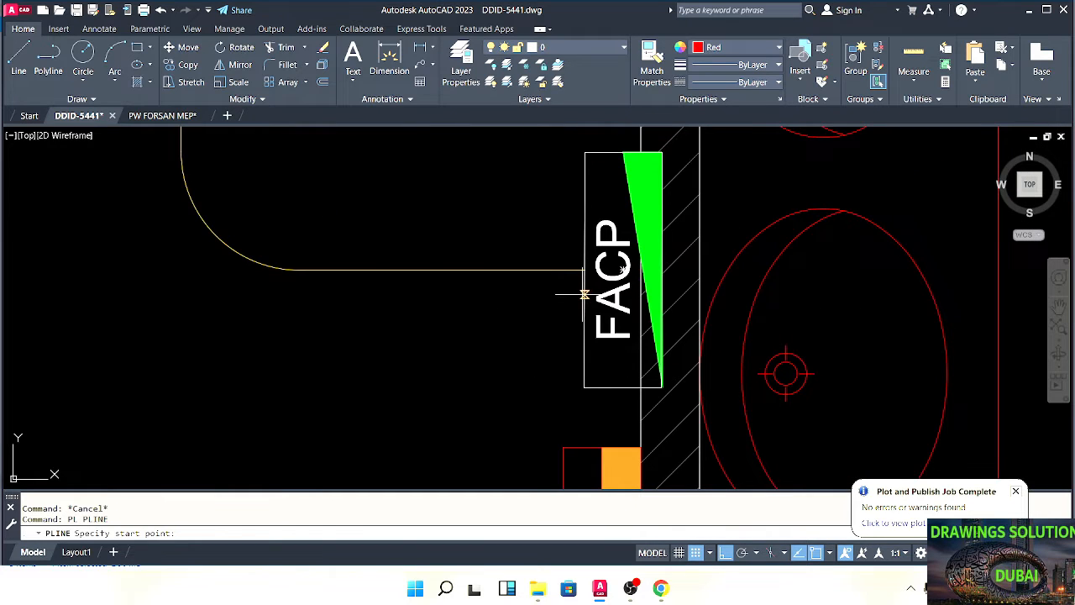
pyautogui.click(584, 294)
pyautogui.click(490, 301)
pyautogui.scroll(-2, 496, 341)
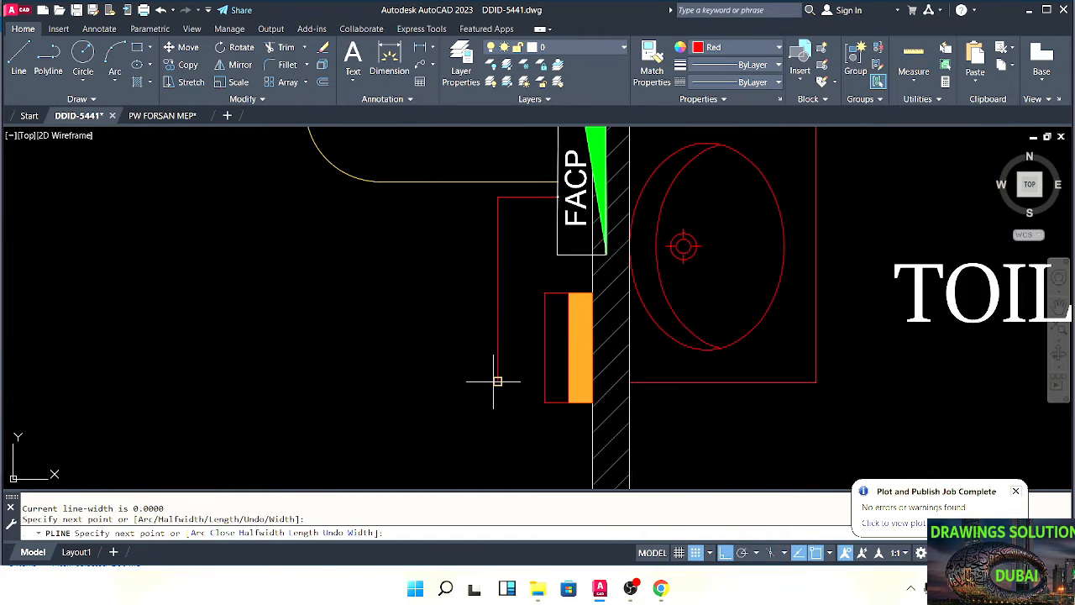
pyautogui.click(494, 381)
pyautogui.press('Escape')
pyautogui.press('Escape')
# Draw a horizontal polyline from the orange-hatched block's left side leftward past the vertical line from the FACP block
pyautogui.press('Return')
pyautogui.click(545, 346)
pyautogui.click(416, 347)
pyautogui.press('Escape')
pyautogui.press('Escape')
pyautogui.moveTo(483, 338); pyautogui.dragTo(504, 347, button='middle')
# Trim the part of the horizontal line that extends left beyond the vertical line from the FACP block
pyautogui.write('tr')
pyautogui.press('Return')
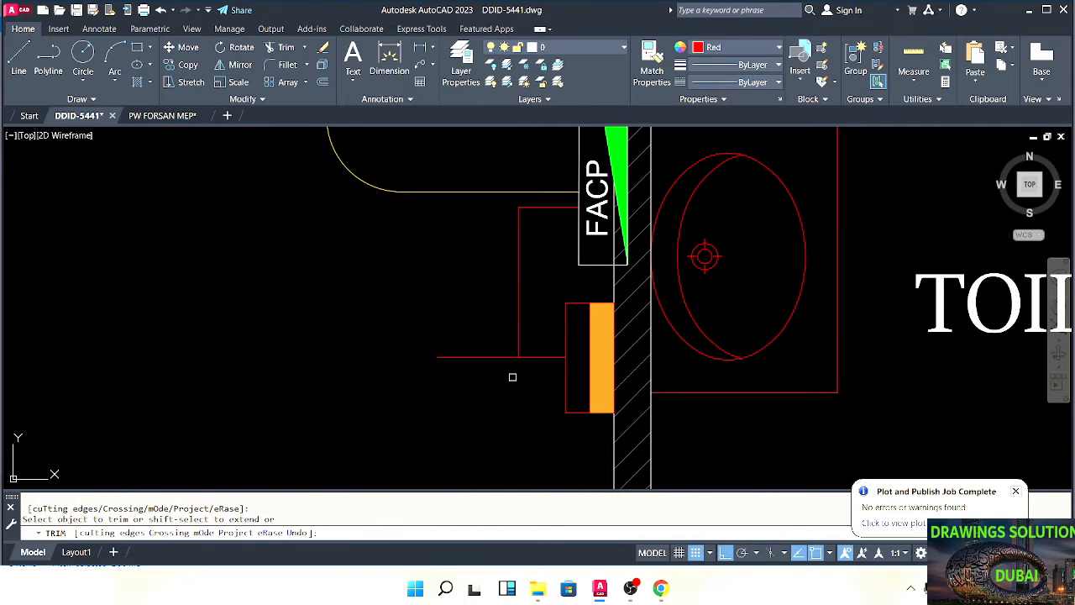
pyautogui.click(490, 357)
pyautogui.press('Escape')
pyautogui.press('Escape')
pyautogui.scroll(-4, 490, 327)
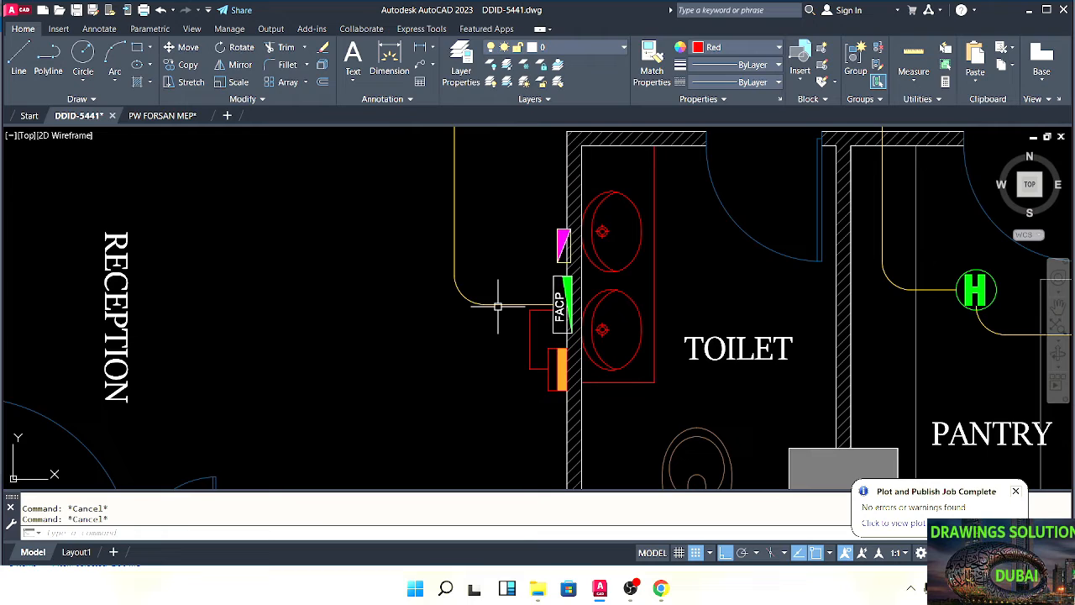
# Match the yellow wiring line's properties onto the red lines between the FACP block and the orange-hatched block
pyautogui.write('ma')
pyautogui.press('Return')
pyautogui.click(500, 306)
pyautogui.scroll(3, 535, 320)
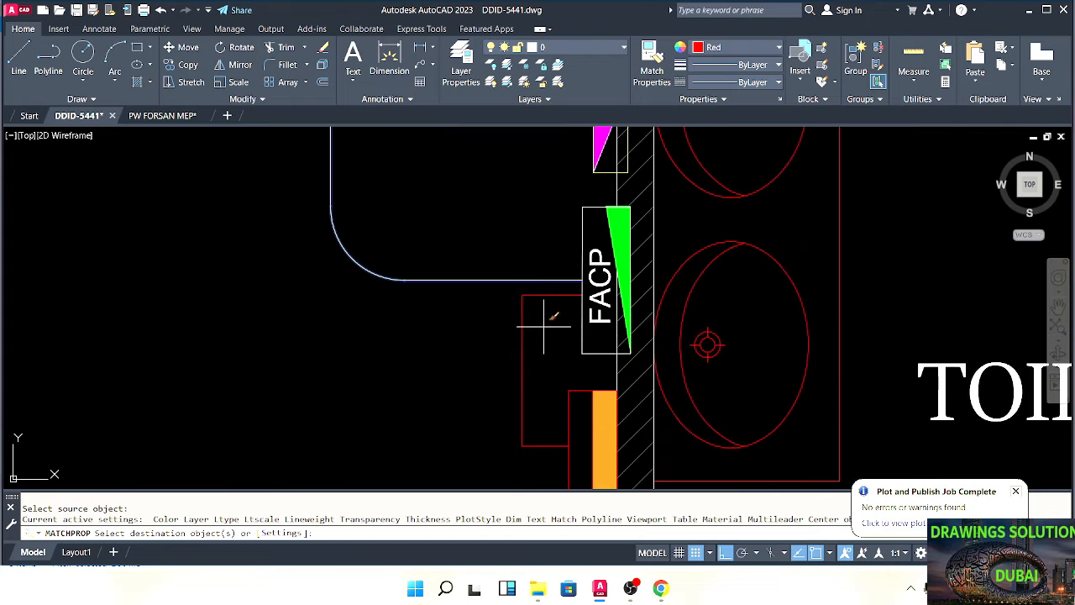
pyautogui.moveTo(541, 426); pyautogui.dragTo(528, 362, button='middle')
pyautogui.click(528, 363)
pyautogui.click(492, 413)
pyautogui.press('Escape')
pyautogui.press('Escape')
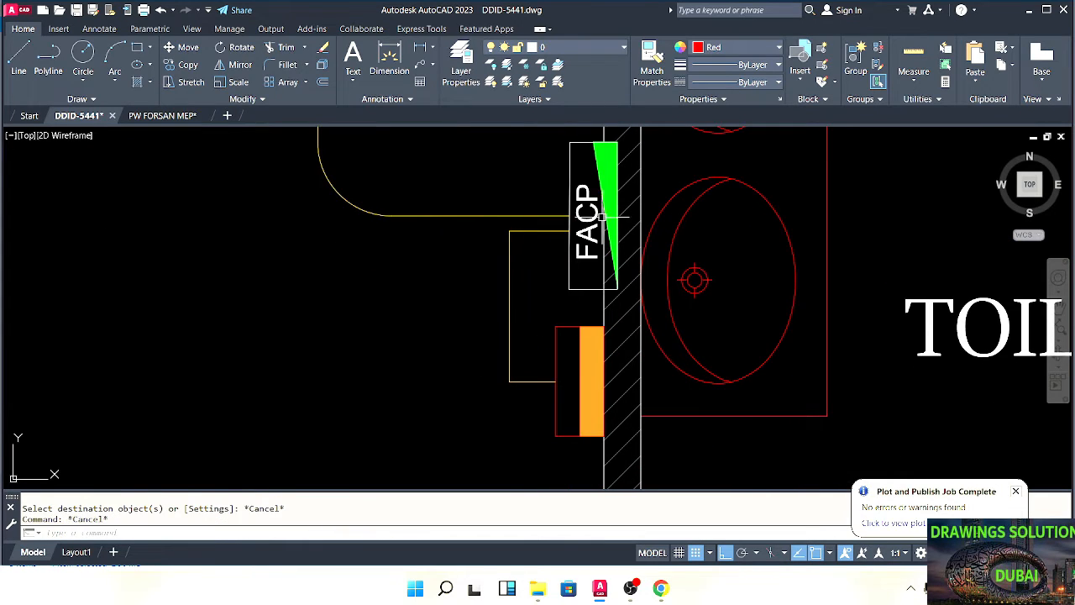
# Draw a horizontal line about 1181 units long leftward from the lower left side of the orange-hatched block
pyautogui.scroll(-3, 577, 225)
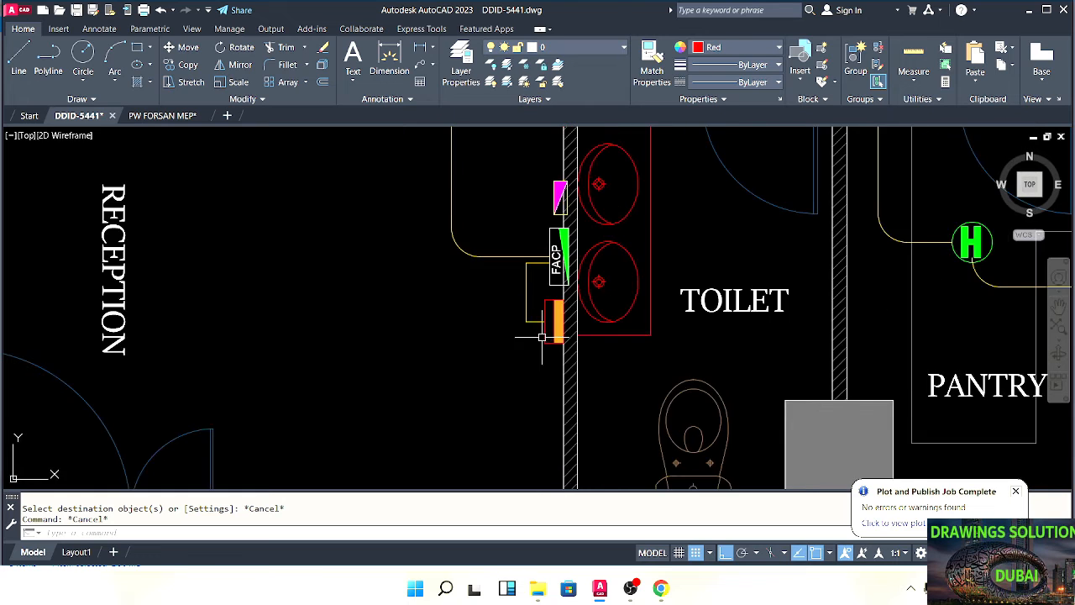
pyautogui.moveTo(532, 311); pyautogui.dragTo(563, 341, button='middle')
pyautogui.scroll(3, 578, 353)
pyautogui.write('l')
pyautogui.press('Return')
pyautogui.click(617, 328)
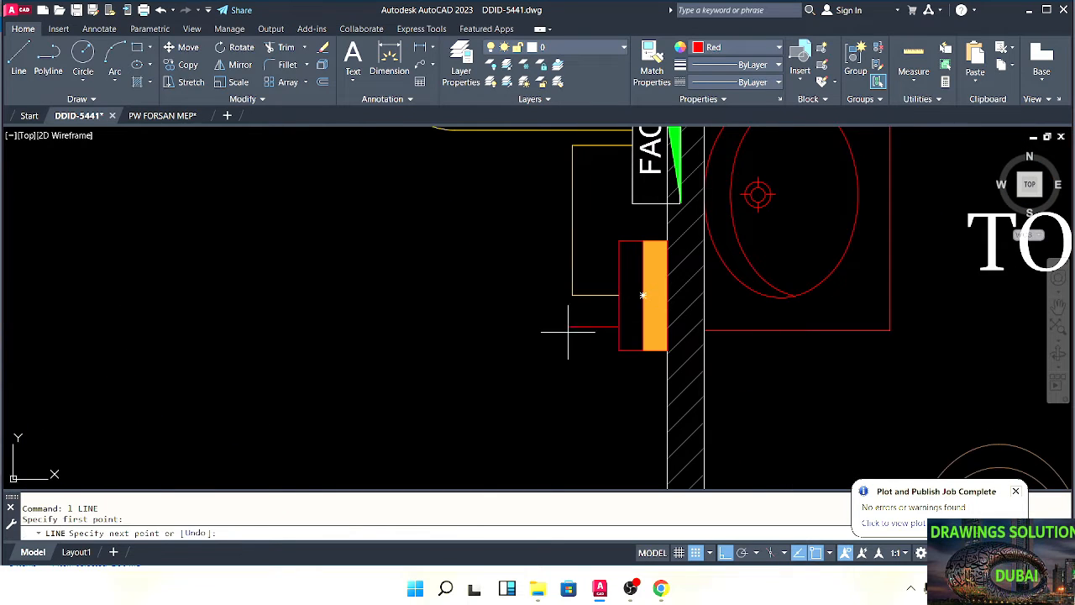
pyautogui.scroll(-2, 697, 326)
pyautogui.click(450, 346)
pyautogui.press('Escape')
pyautogui.scroll(-2, 356, 322)
pyautogui.moveTo(355, 322); pyautogui.dragTo(456, 344, button='middle')
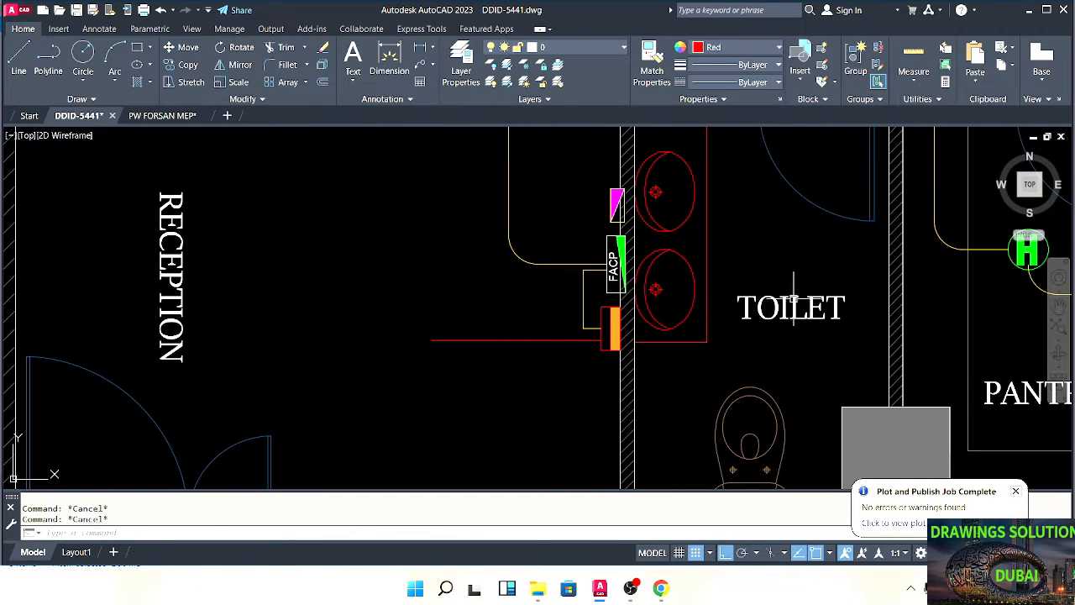
# Copy the RECEPTION text into the open space between the original label and the FACP block
pyautogui.moveTo(269, 295); pyautogui.dragTo(283, 317, button='middle')
pyautogui.press('Escape')
pyautogui.click(291, 280)
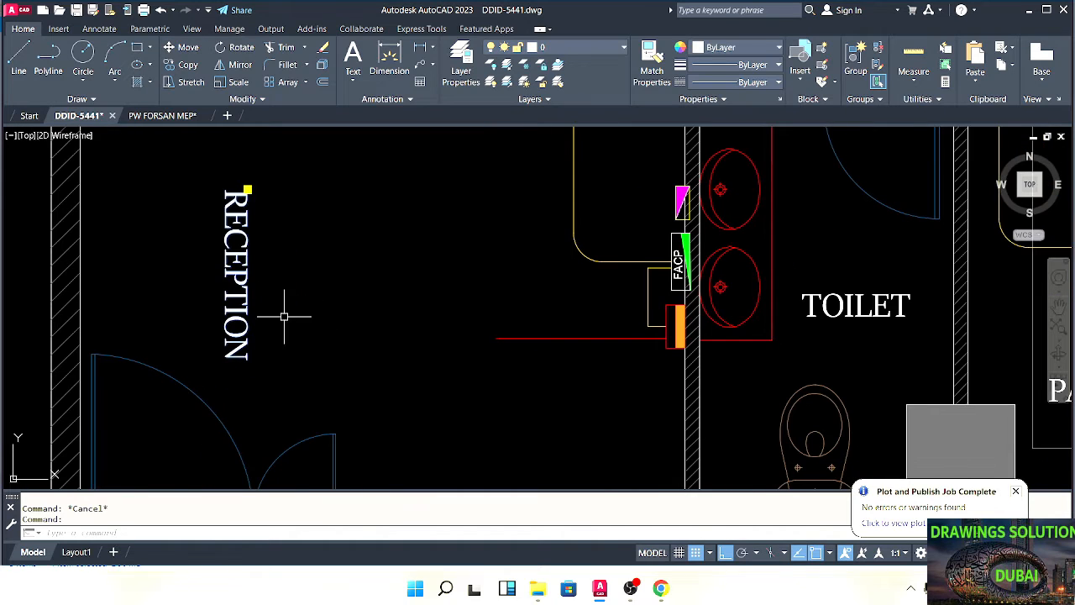
pyautogui.write('co')
pyautogui.press('Return')
pyautogui.click(278, 319)
pyautogui.click(449, 278)
pyautogui.press('Escape')
pyautogui.press('Escape')
# Rotate the copied RECEPTION text about its insertion point so it reads horizontally
pyautogui.click(456, 245)
pyautogui.click(396, 289)
pyautogui.moveTo(395, 294); pyautogui.dragTo(411, 326, button='middle')
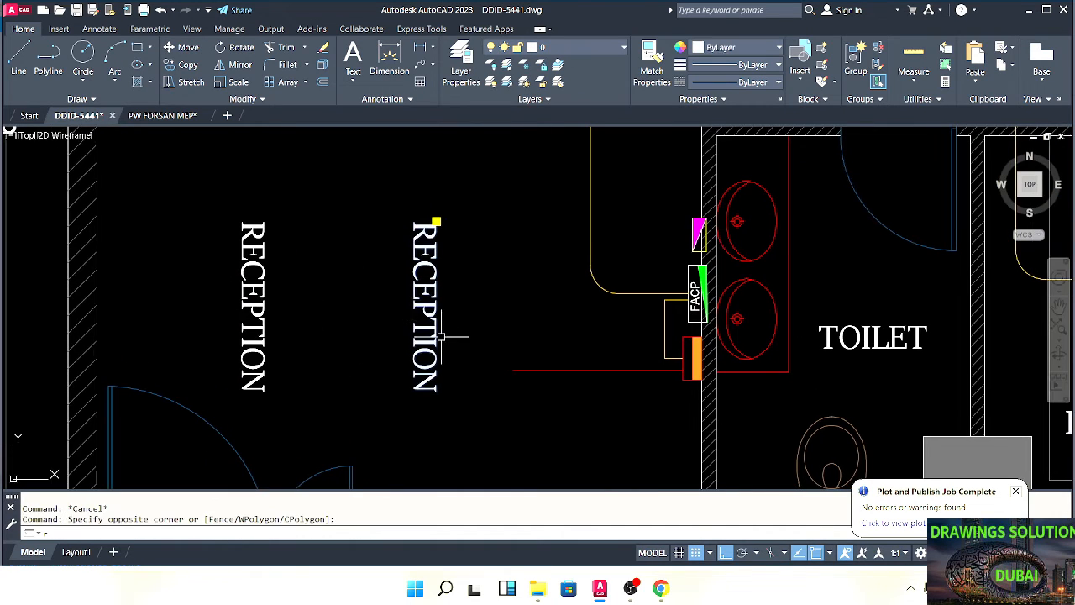
pyautogui.write('ro')
pyautogui.click(436, 221)
pyautogui.click(439, 140)
pyautogui.press('Escape')
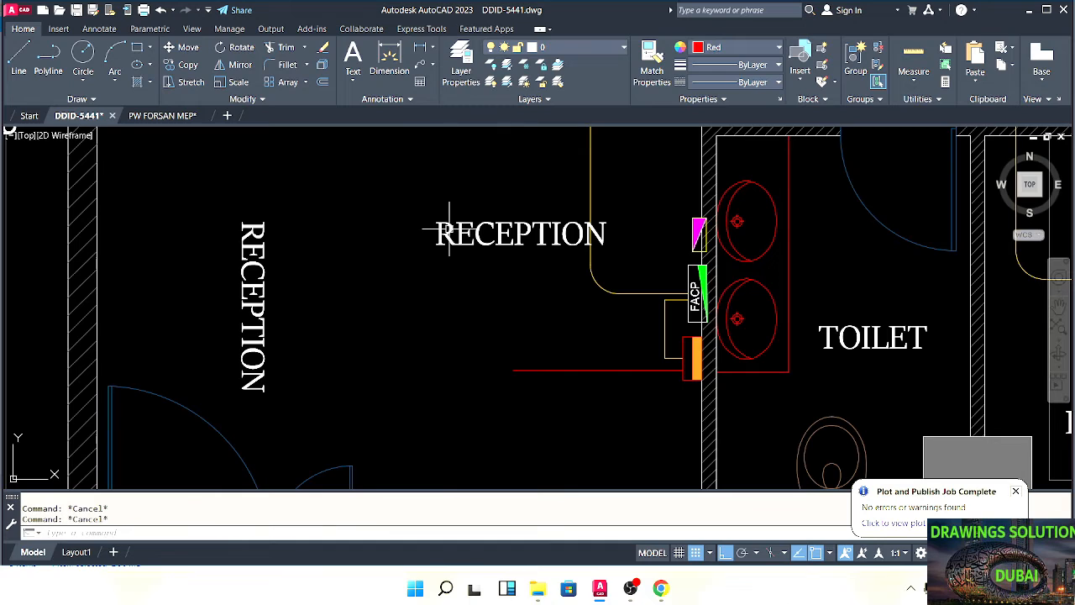
# Replace the copied label's text with IFU
pyautogui.doubleClick(512, 236)
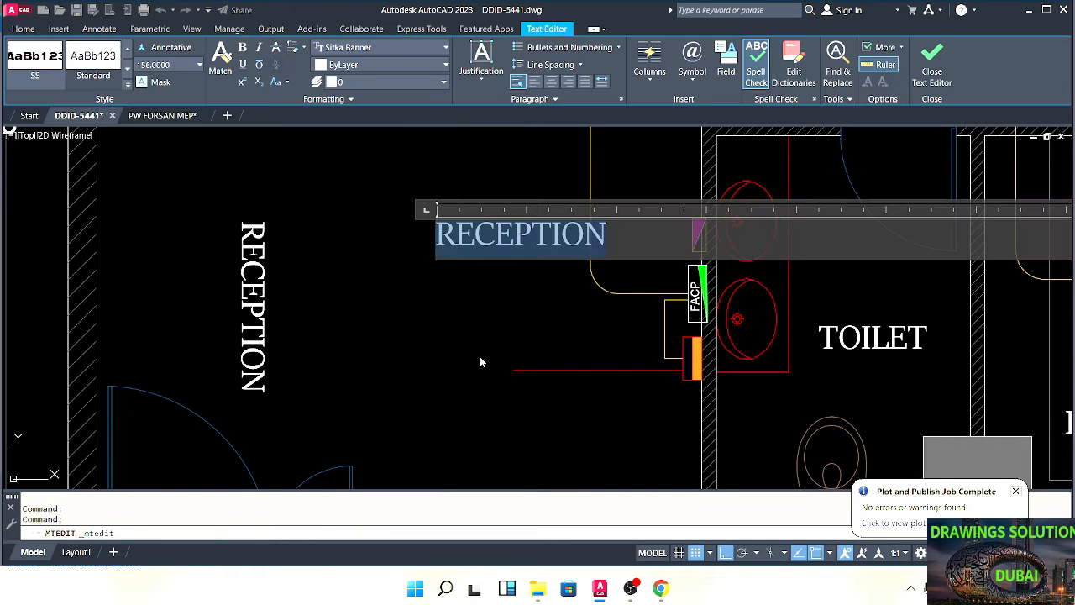
pyautogui.press('BackSpace')
pyautogui.write('if')
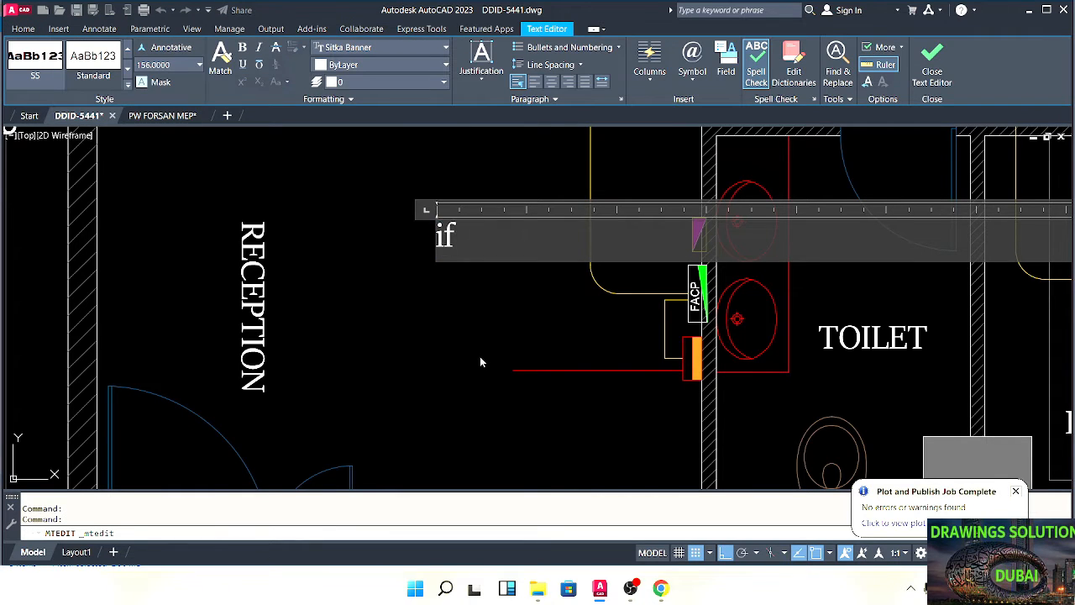
pyautogui.press('BackSpace')
pyautogui.press('BackSpace')
pyautogui.write('IFT')
pyautogui.press('BackSpace')
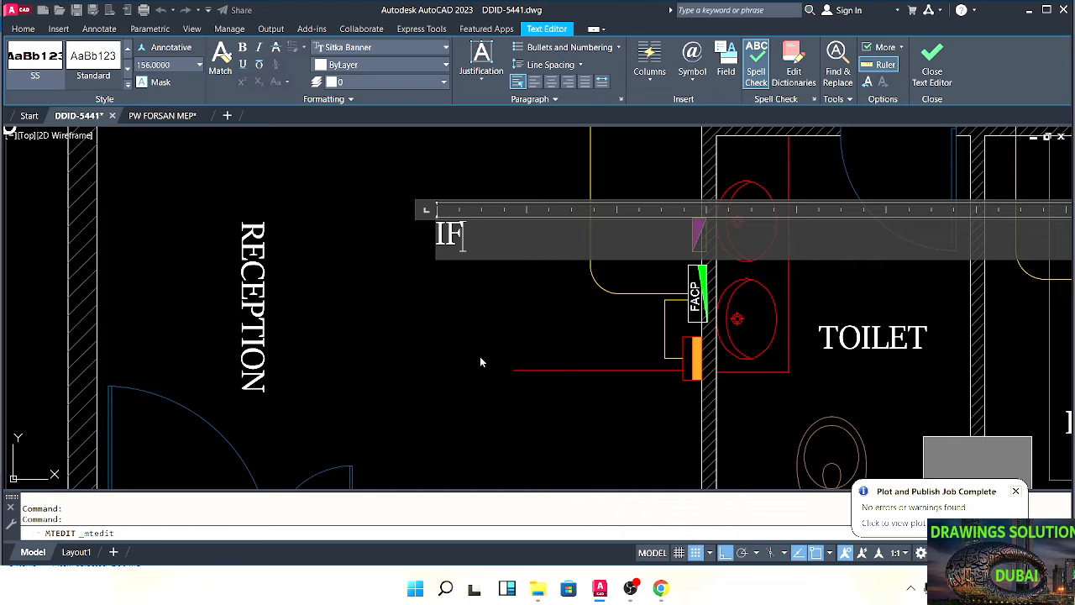
pyautogui.write('U')
pyautogui.press('Escape')
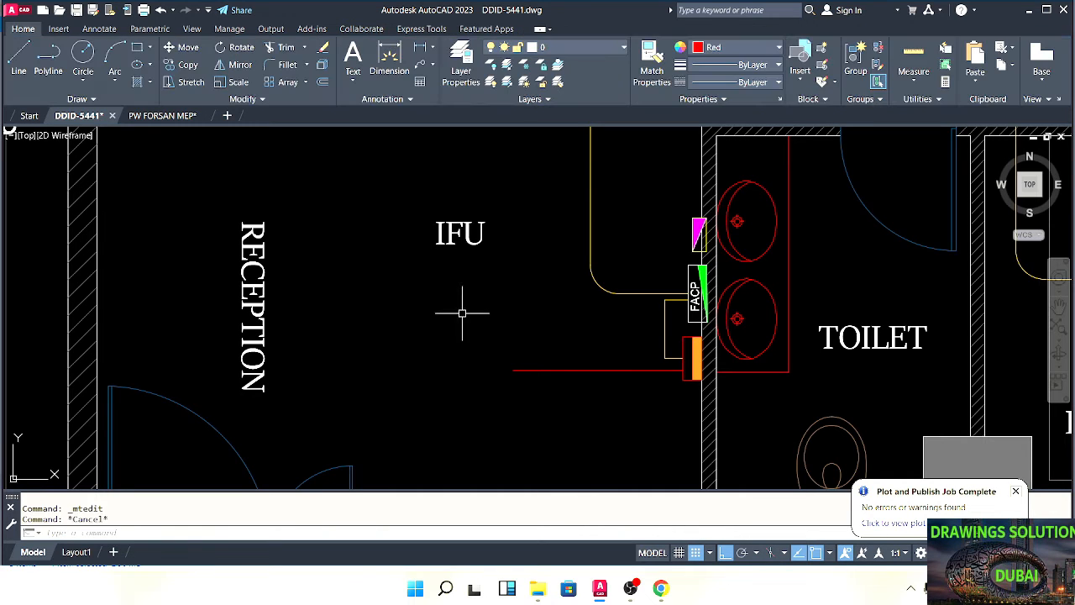
# With Ortho off, move the IFU text to the left end of the red line from the orange-hatched block
pyautogui.click(503, 184)
pyautogui.click(413, 293)
pyautogui.moveTo(457, 383); pyautogui.dragTo(468, 328, button='middle')
pyautogui.write('m')
pyautogui.press('Return')
pyautogui.click(433, 272)
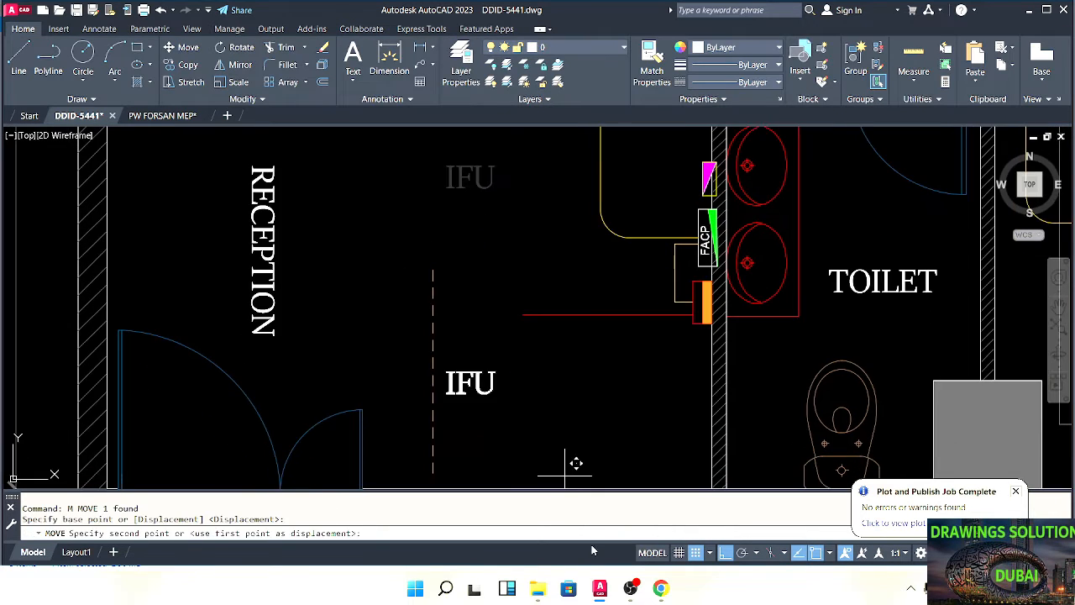
pyautogui.click(725, 554)
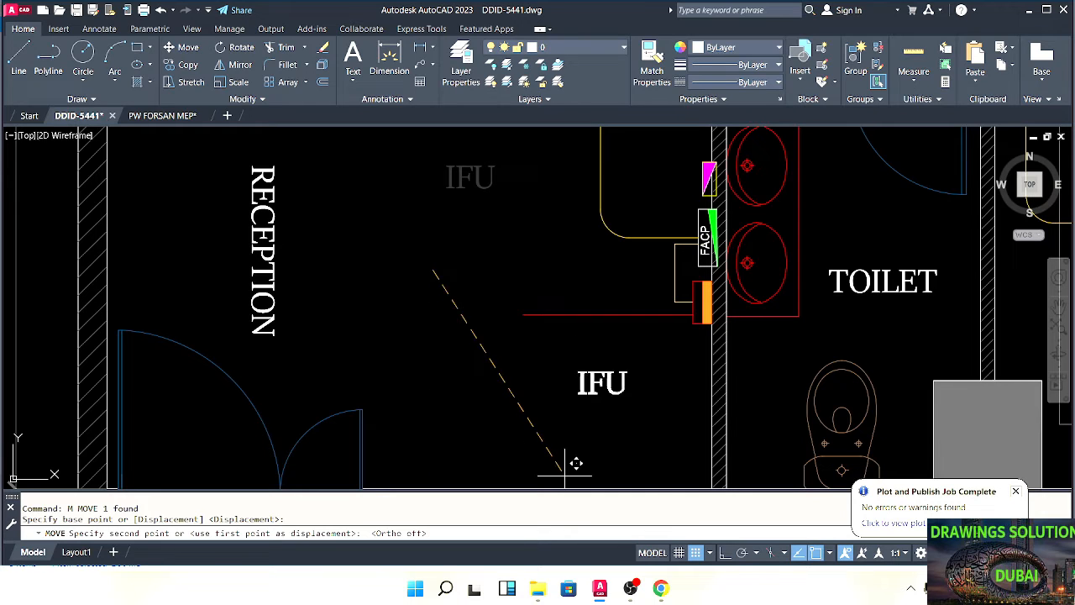
pyautogui.click(459, 408)
pyautogui.press('Escape')
pyautogui.press('Escape')
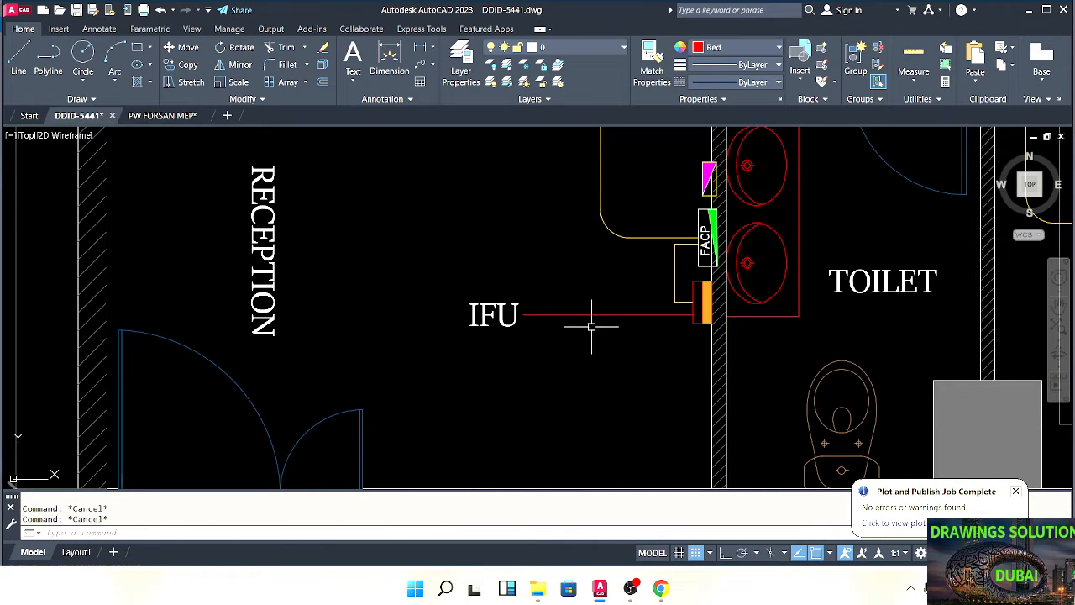
# Erase the red line between the IFU text and the orange-hatched block
pyautogui.scroll(2, 596, 319)
pyautogui.scroll(-2, 493, 318)
pyautogui.moveTo(493, 318); pyautogui.dragTo(549, 303, button='middle')
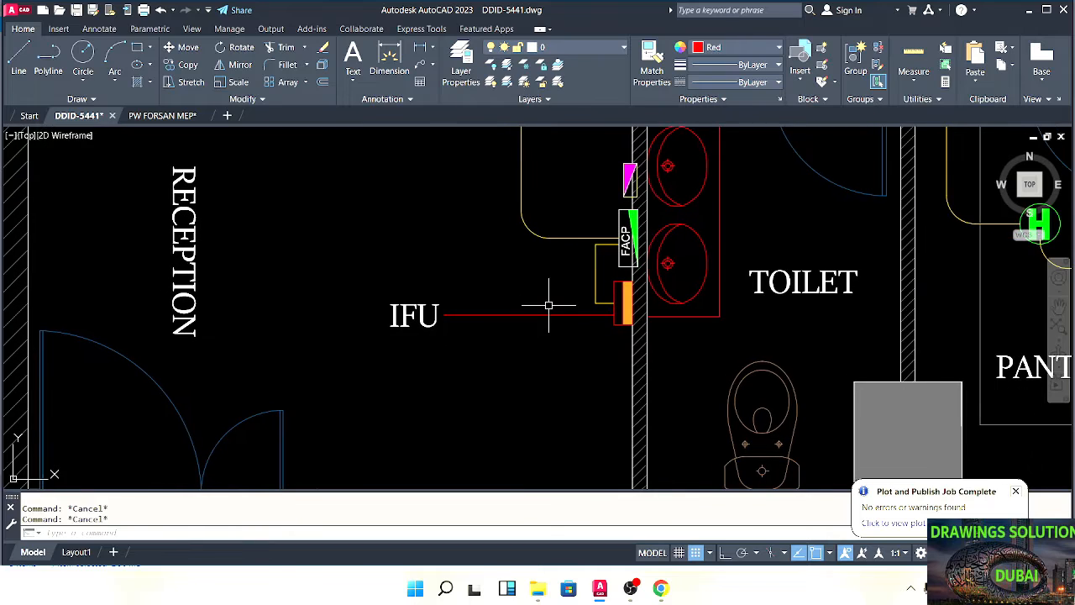
pyautogui.click(530, 312)
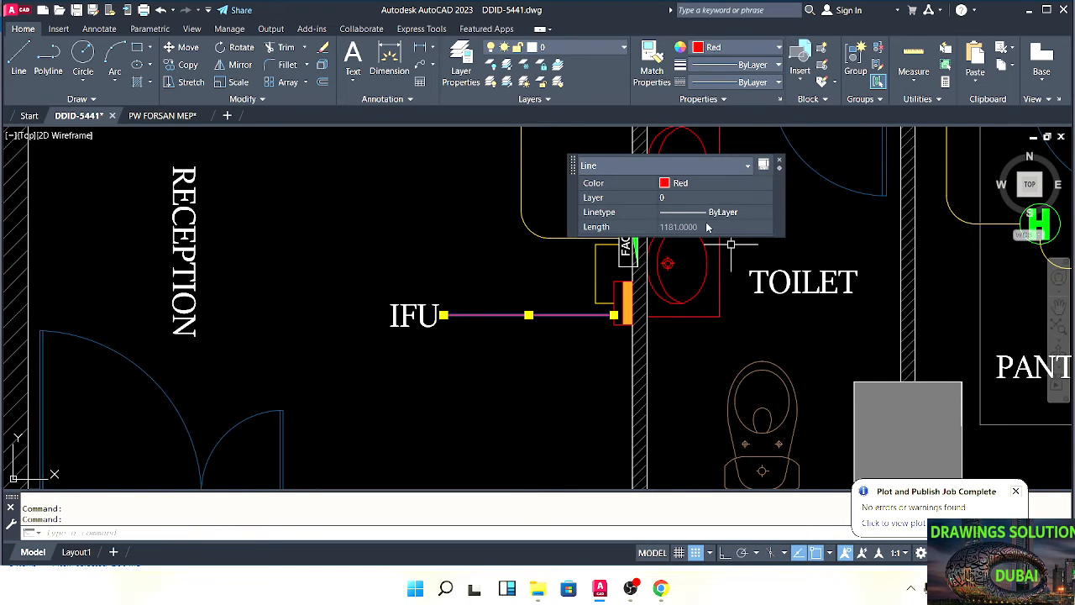
pyautogui.press('Escape')
pyautogui.click(516, 313)
pyautogui.write('e')
pyautogui.press('Return')
pyautogui.press('Escape')
pyautogui.moveTo(516, 313); pyautogui.dragTo(559, 328, button='middle')
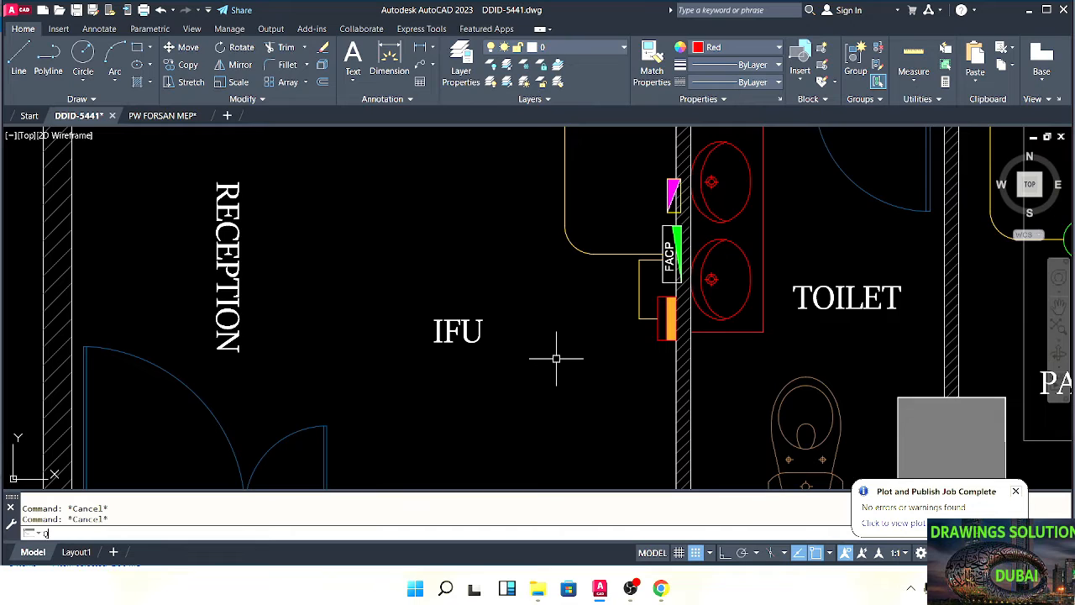
# Draw a straight horizontal quick leader from the lower edge area of the orange-hatched block to the IFU text, without annotation
pyautogui.write('qleader')
pyautogui.press('Return')
pyautogui.scroll(4, 639, 345)
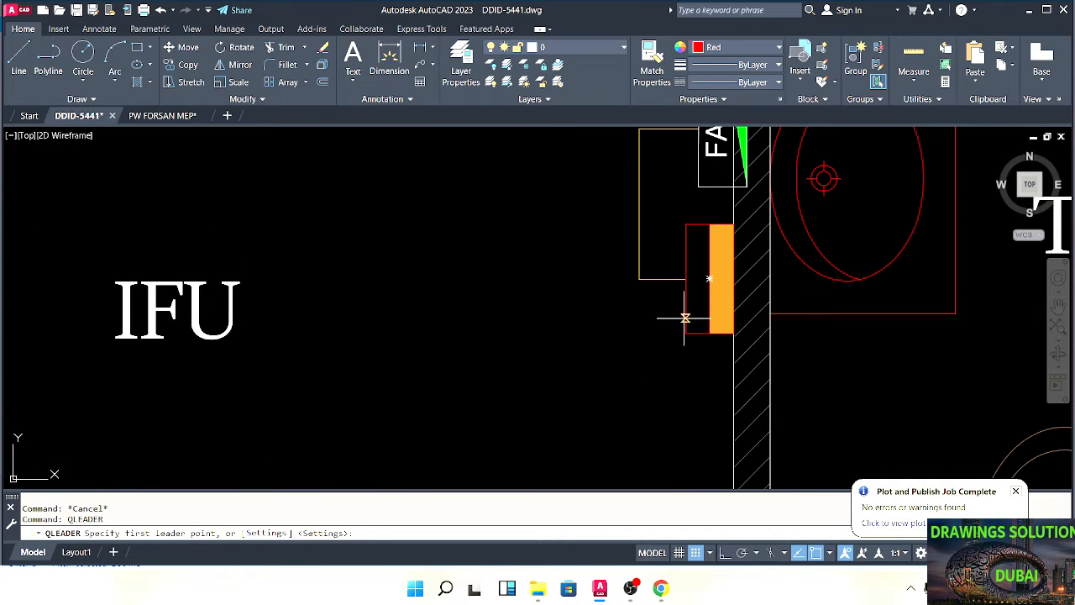
pyautogui.click(685, 318)
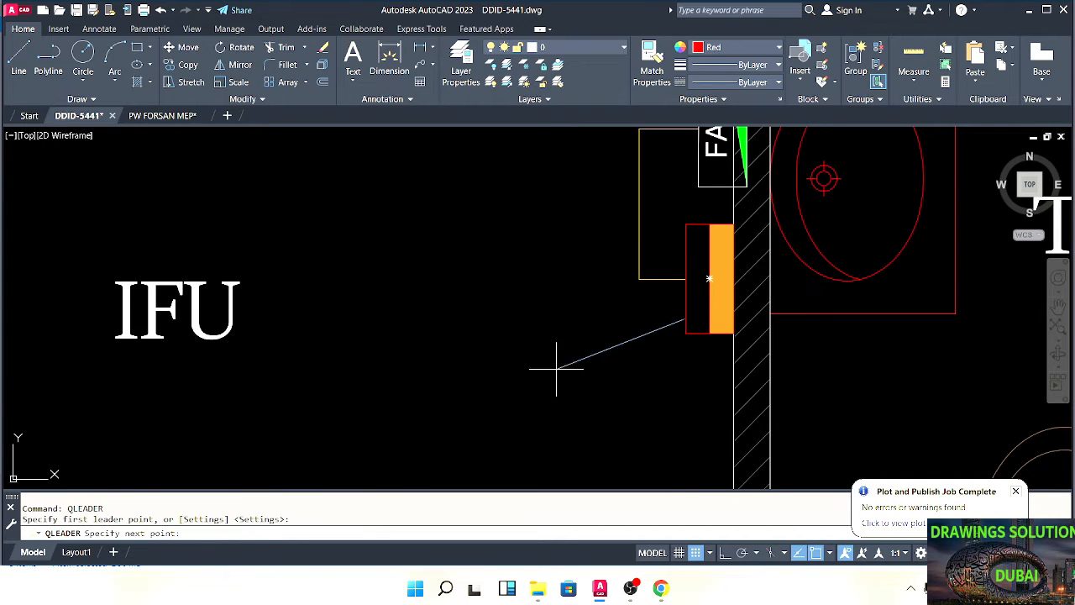
pyautogui.click(267, 318)
pyautogui.press('Escape')
# Set the new leader's arrow size to 100
pyautogui.click(500, 318)
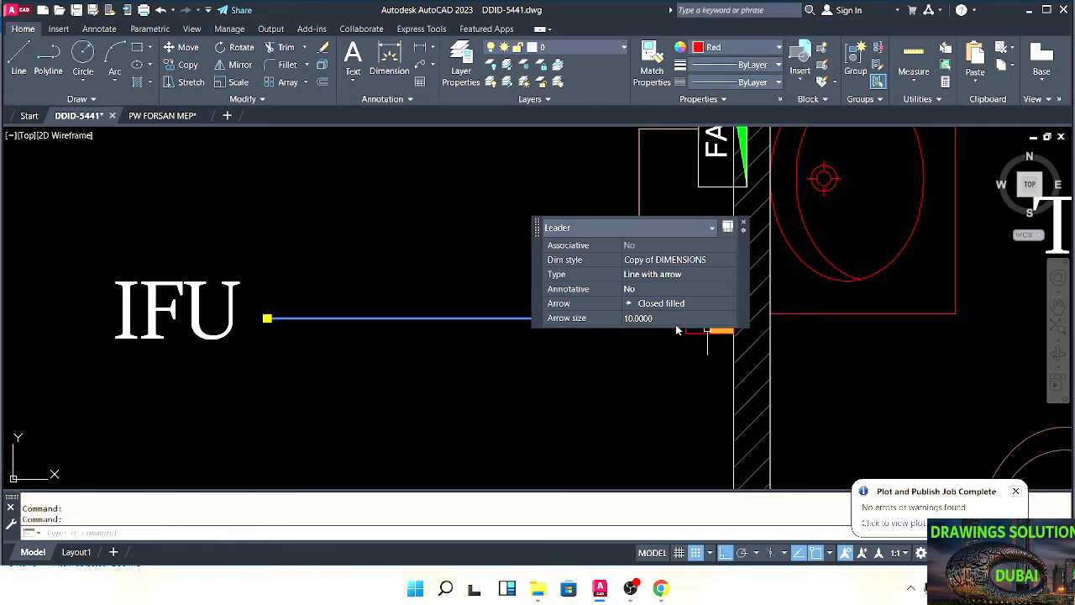
pyautogui.click(651, 318)
pyautogui.write('50')
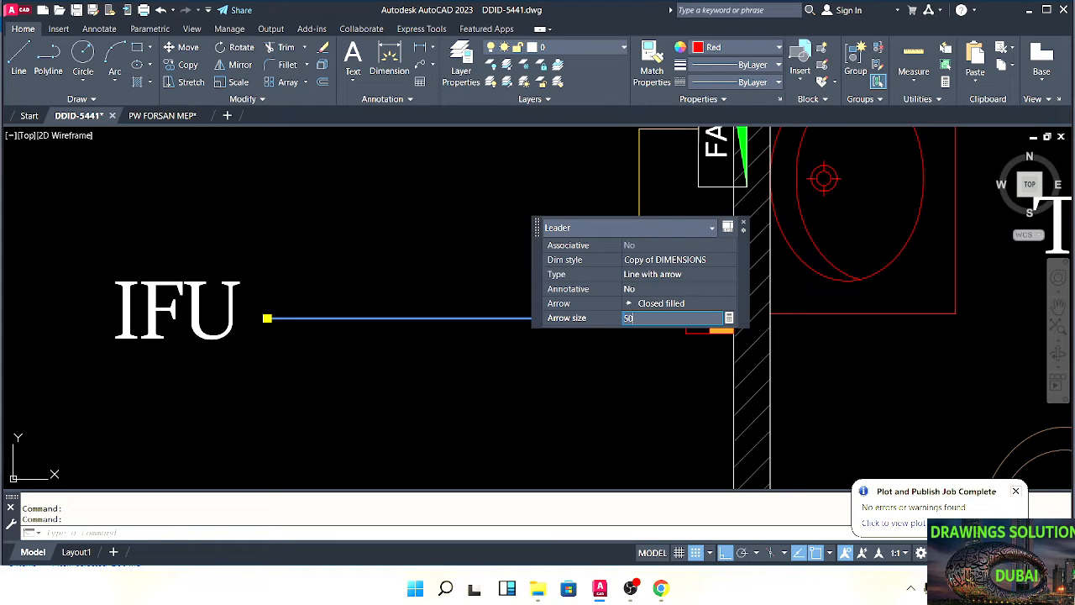
pyautogui.press('BackSpace')
pyautogui.press('BackSpace')
pyautogui.write('100')
pyautogui.press('Return')
pyautogui.press('Escape')
pyautogui.press('Escape')
pyautogui.scroll(-3, 530, 333)
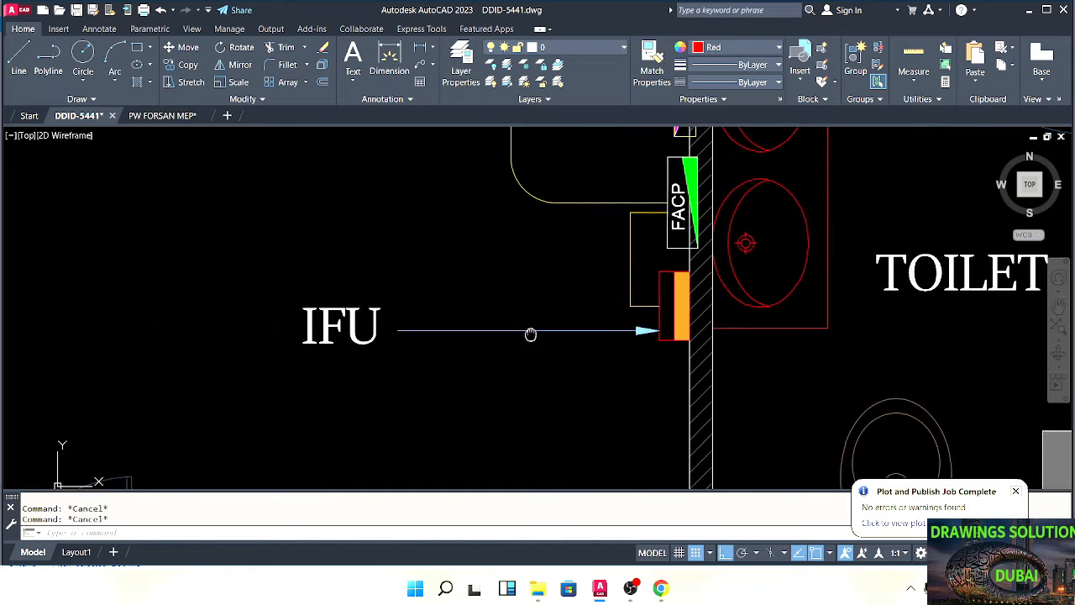
# Move the IFU text so it sits just above the tail end of the leader line, aligned with its start
pyautogui.click(367, 334)
pyautogui.moveTo(352, 329); pyautogui.dragTo(447, 353)
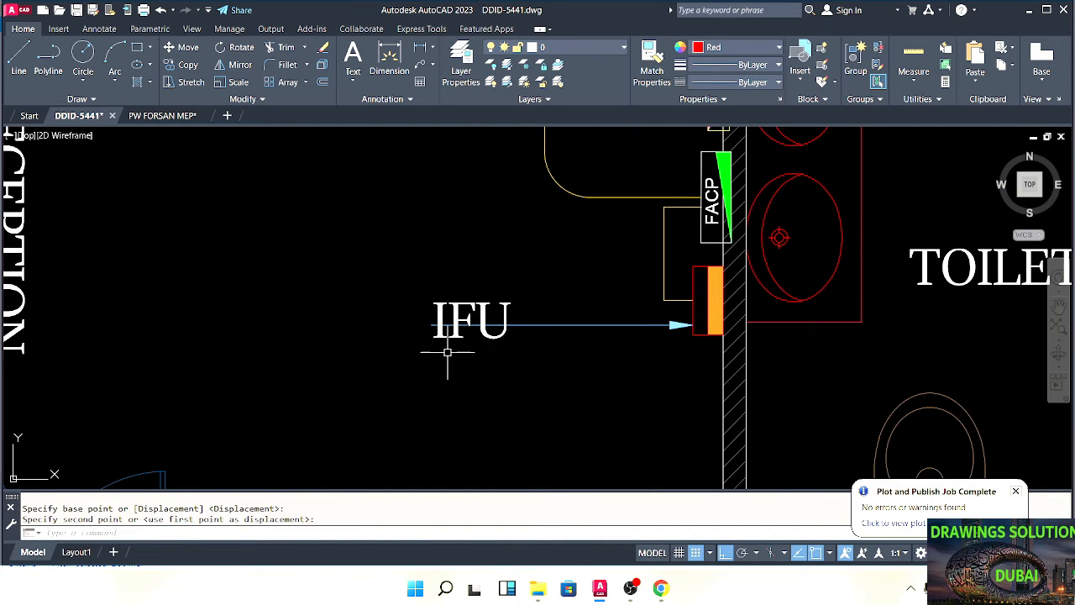
pyautogui.click(448, 353)
pyautogui.press('space')
pyautogui.click(436, 306)
pyautogui.press('Escape')
pyautogui.scroll(-2, 487, 376)
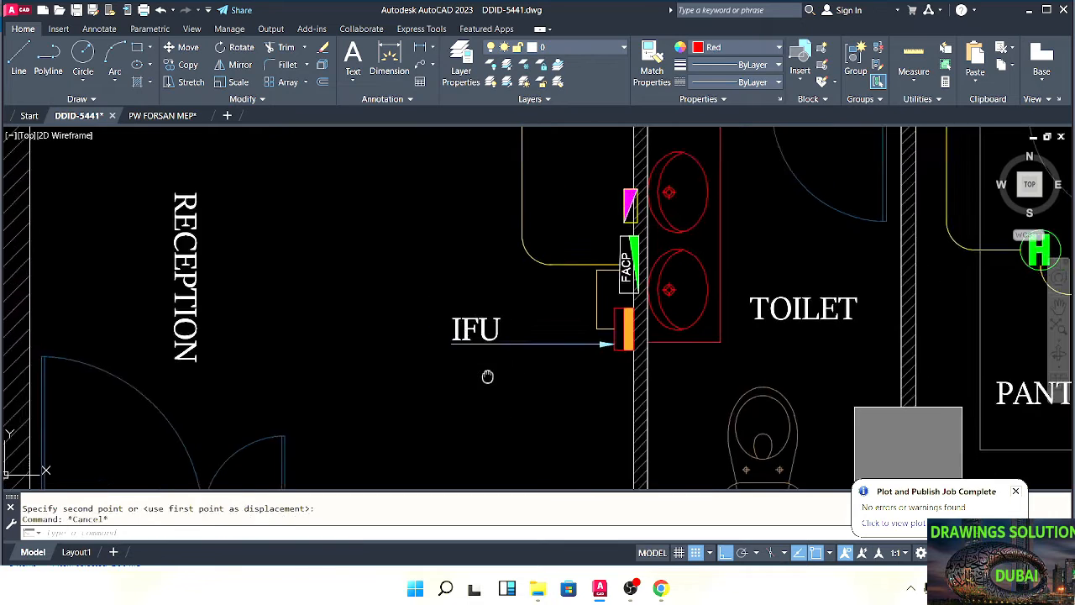
pyautogui.moveTo(487, 376); pyautogui.dragTo(454, 362, button='middle')
pyautogui.press('Escape')
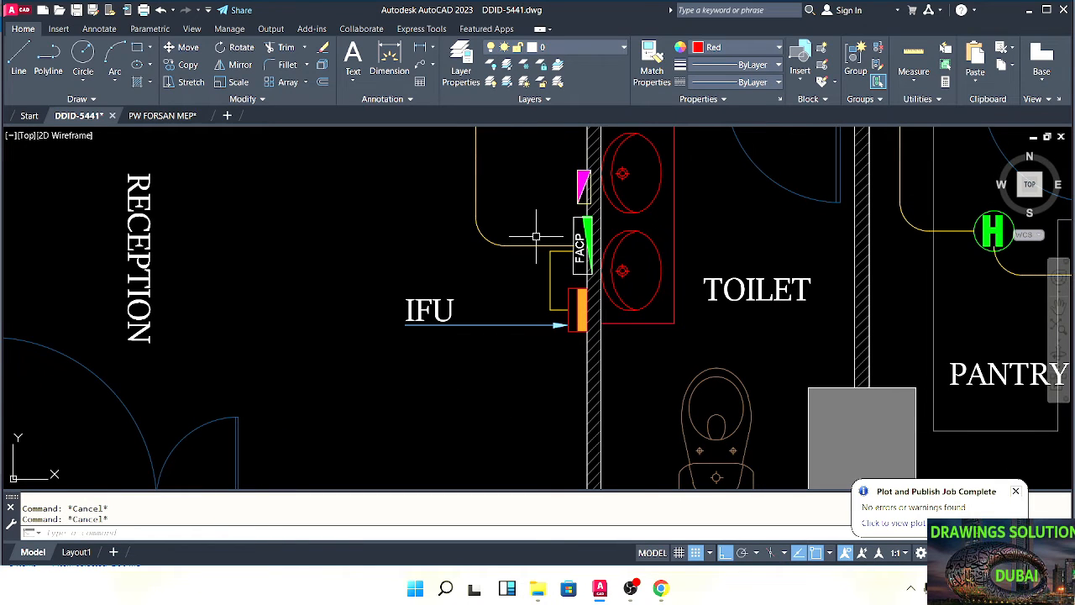
# Examine the IFU block, its leader label and its wiring to the FACP within the surrounding rooms
pyautogui.scroll(-2, 513, 412)
pyautogui.scroll(2, 536, 310)
pyautogui.moveTo(536, 310)
pyautogui.mouseDown(button='middle')
pyautogui.moveTo(495, 288)
pyautogui.moveTo(438, 286)
pyautogui.mouseUp(button='middle')
pyautogui.scroll(-3, 470, 308)
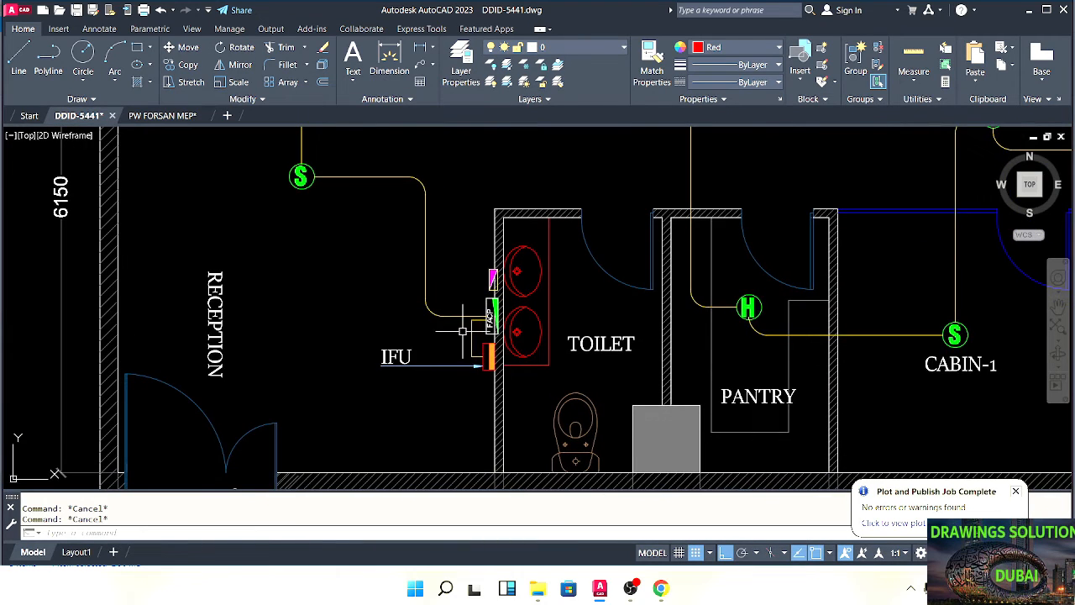
pyautogui.scroll(4, 462, 331)
pyautogui.scroll(-2, 542, 308)
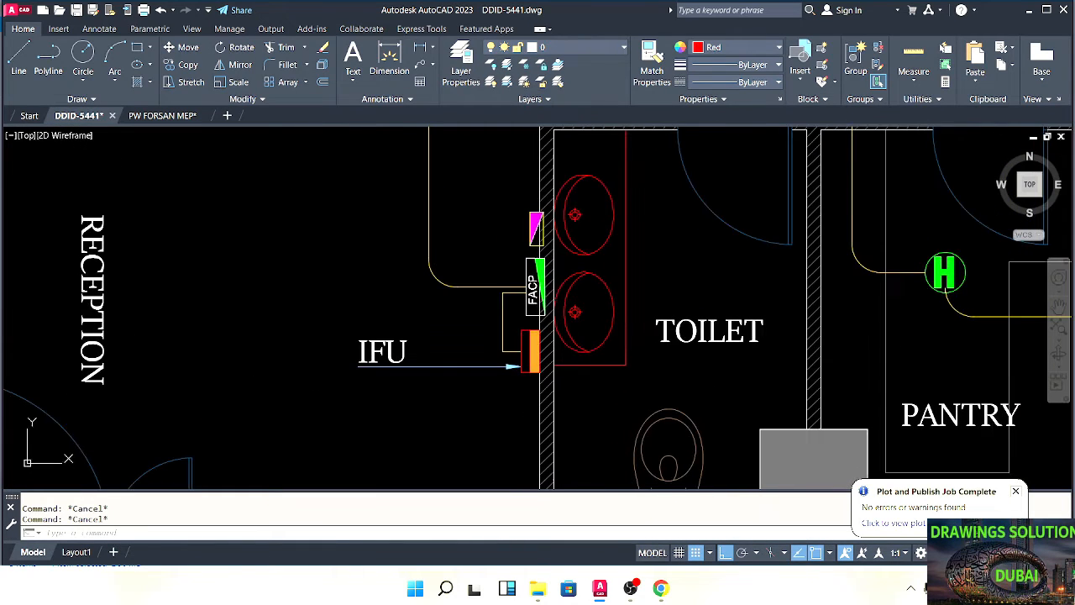
pyautogui.scroll(2, 468, 359)
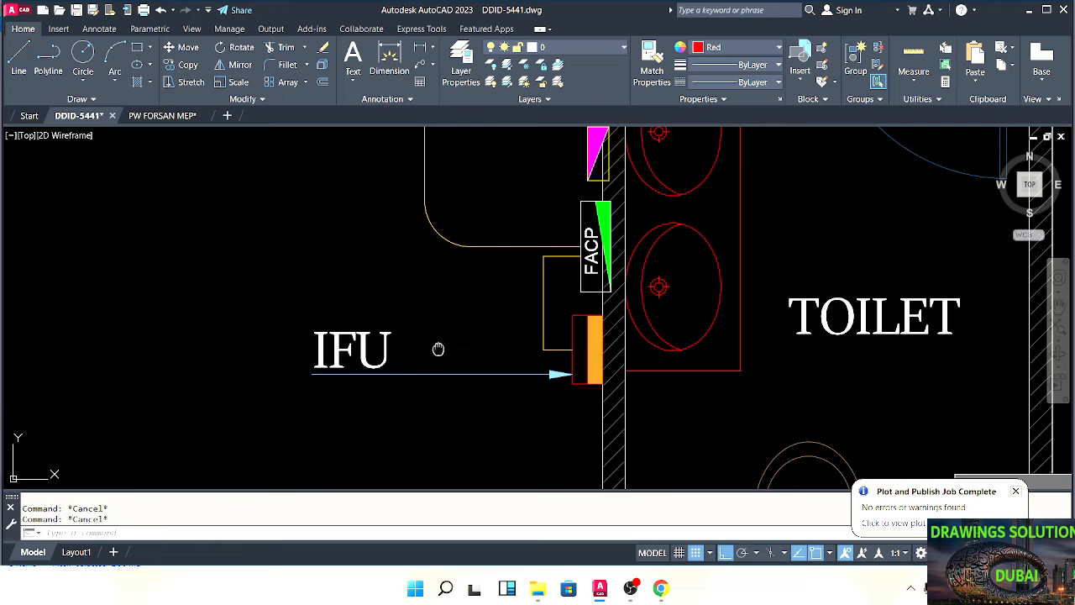
pyautogui.moveTo(438, 348); pyautogui.dragTo(496, 344, button='middle')
pyautogui.click(507, 316)
pyautogui.press('Escape')
pyautogui.click(480, 315)
pyautogui.press('Escape')
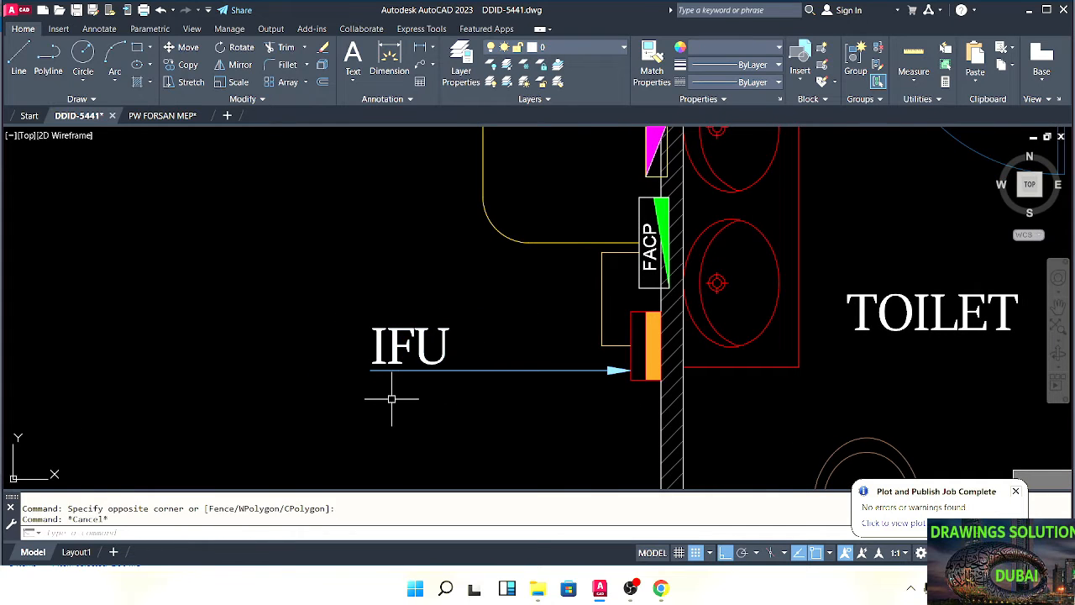
pyautogui.scroll(-2, 392, 399)
pyautogui.press('Escape')
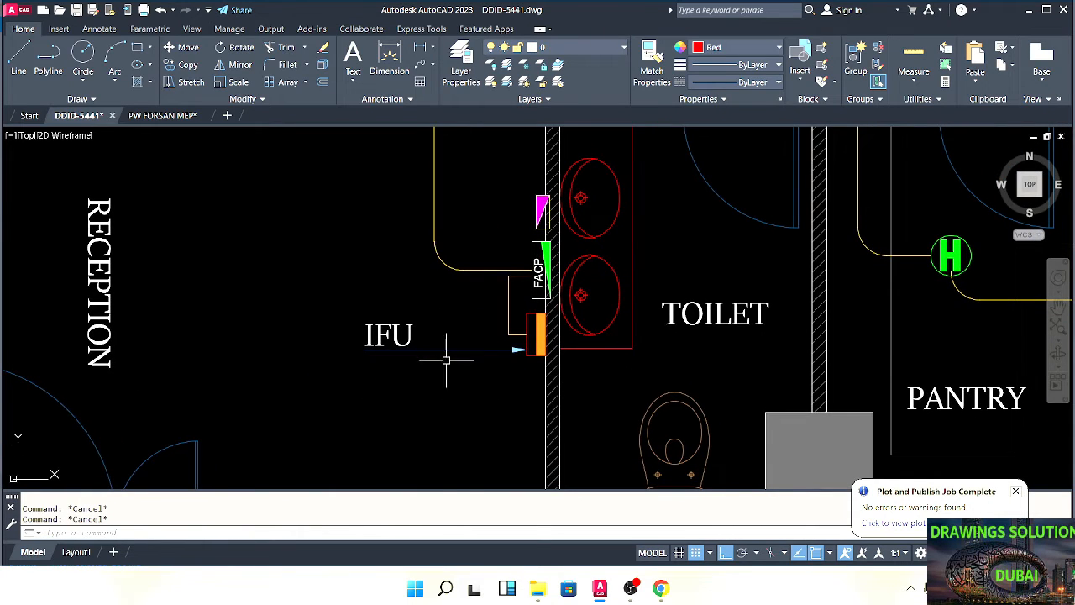
# Copy the IFU text straight down to just below the leader line
pyautogui.moveTo(446, 360)
pyautogui.mouseDown(button='middle')
pyautogui.moveTo(533, 341)
pyautogui.moveTo(558, 353)
pyautogui.mouseUp(button='middle')
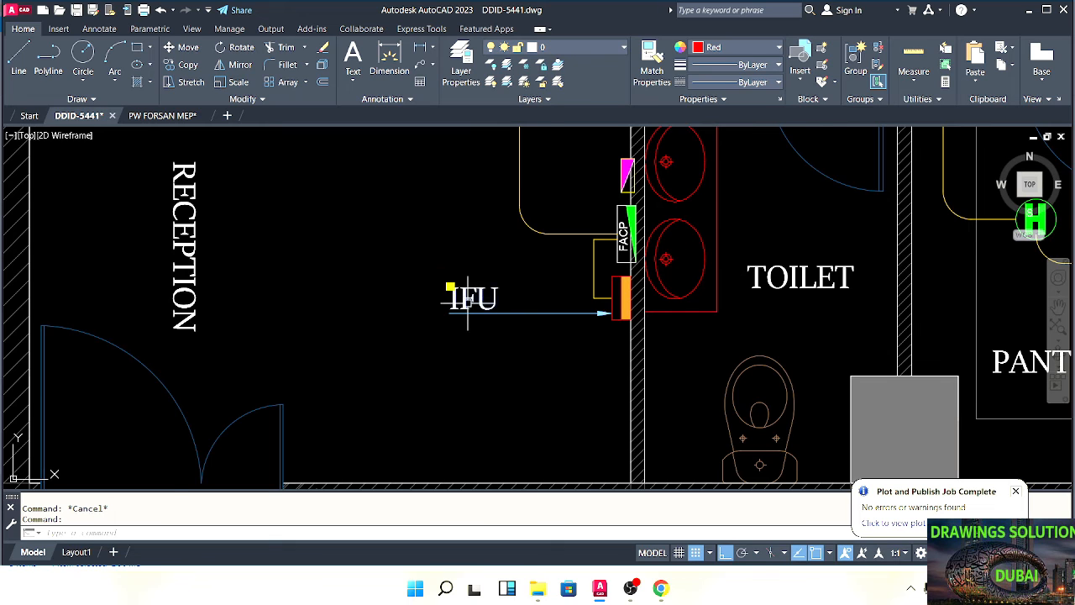
pyautogui.scroll(2, 458, 336)
pyautogui.write('co')
pyautogui.press('Return')
pyautogui.click(509, 332)
pyautogui.click(504, 383)
pyautogui.press('Escape')
pyautogui.press('Escape')
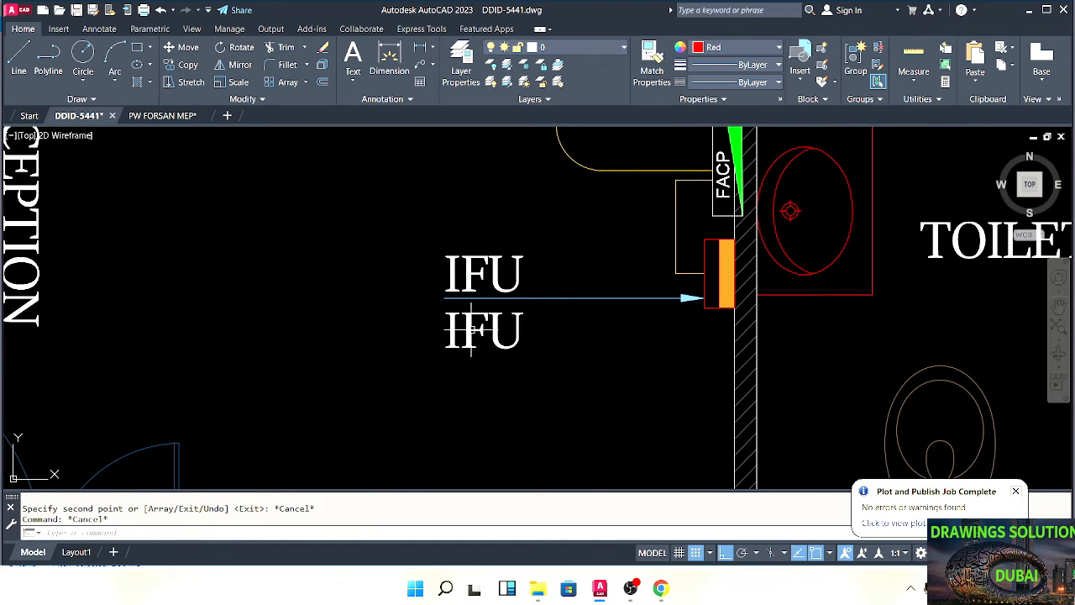
# Replace the lower IFU copy's text with CONNECTED / TO EXISTING / BUILIG SYSTEM on three lines
pyautogui.doubleClick(483, 331)
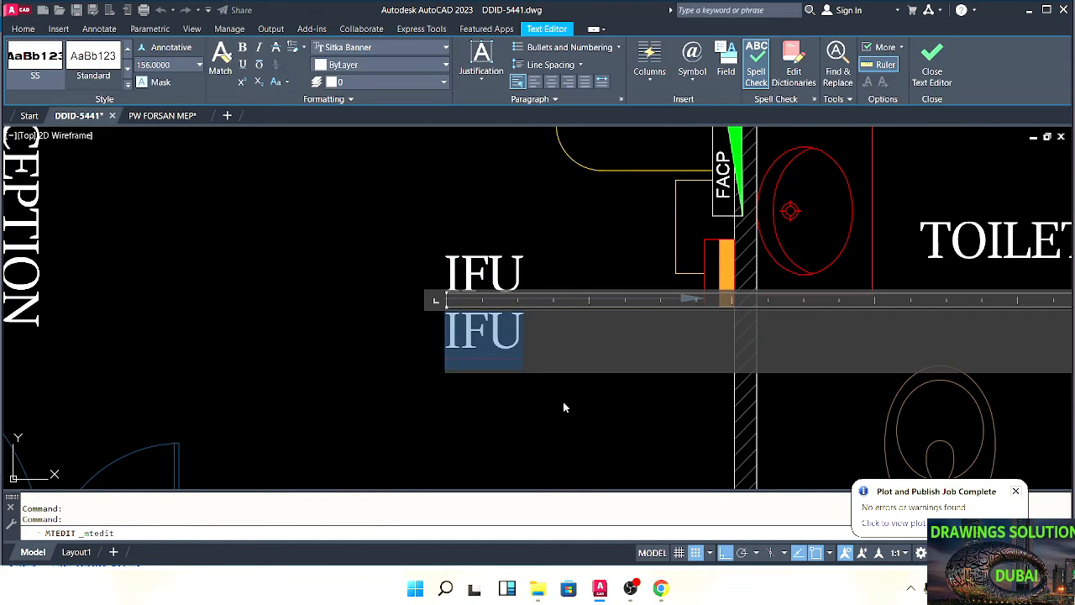
pyautogui.write('CONNECTE')
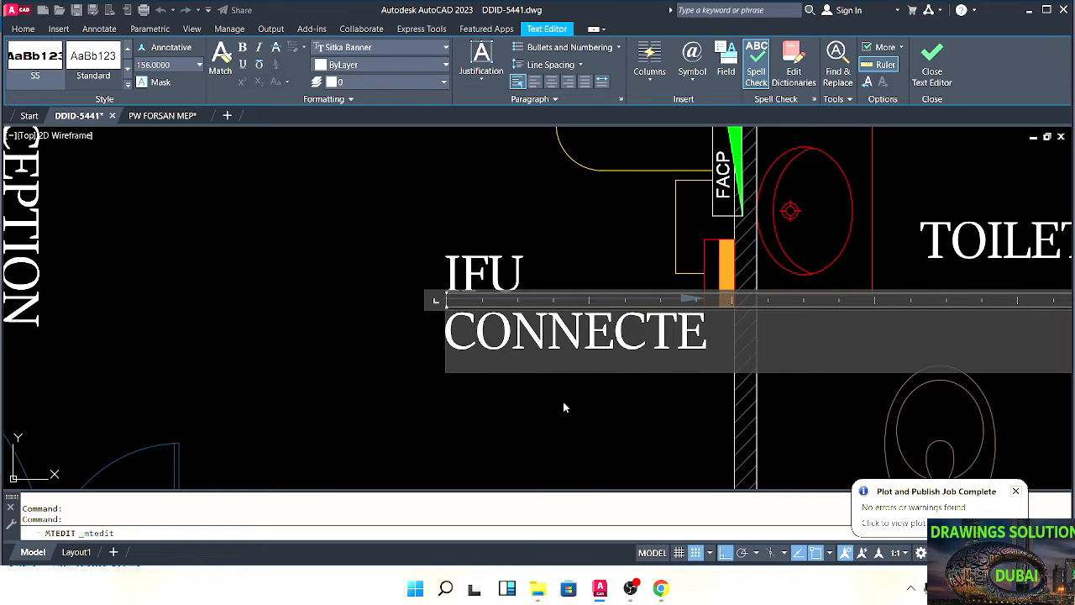
pyautogui.write('D')
pyautogui.press('Return')
pyautogui.write('TO EX')
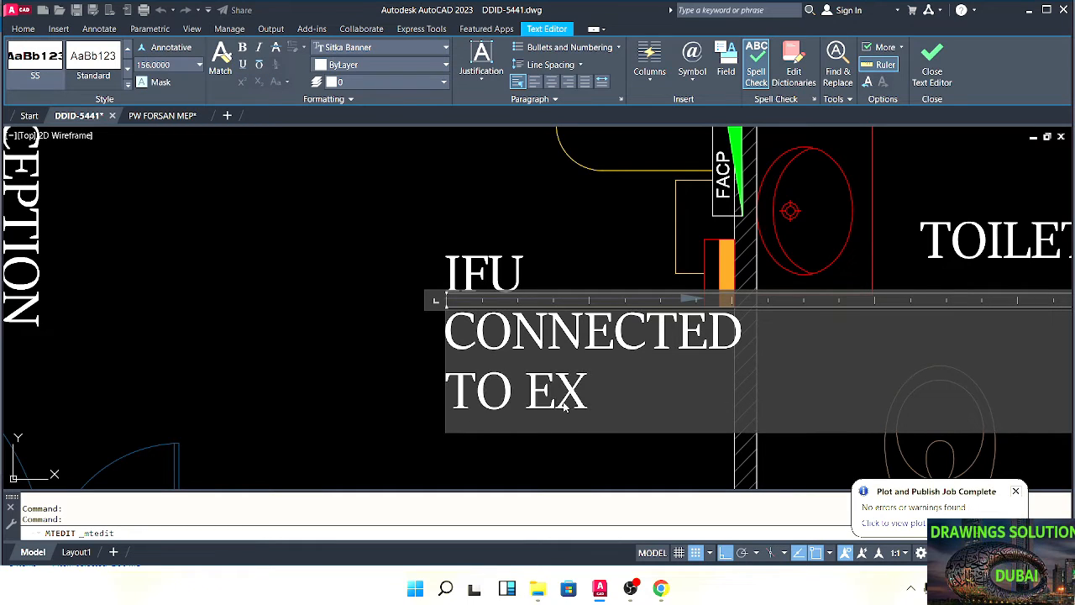
pyautogui.write('ISS')
pyautogui.press('BackSpace')
pyautogui.write('TING')
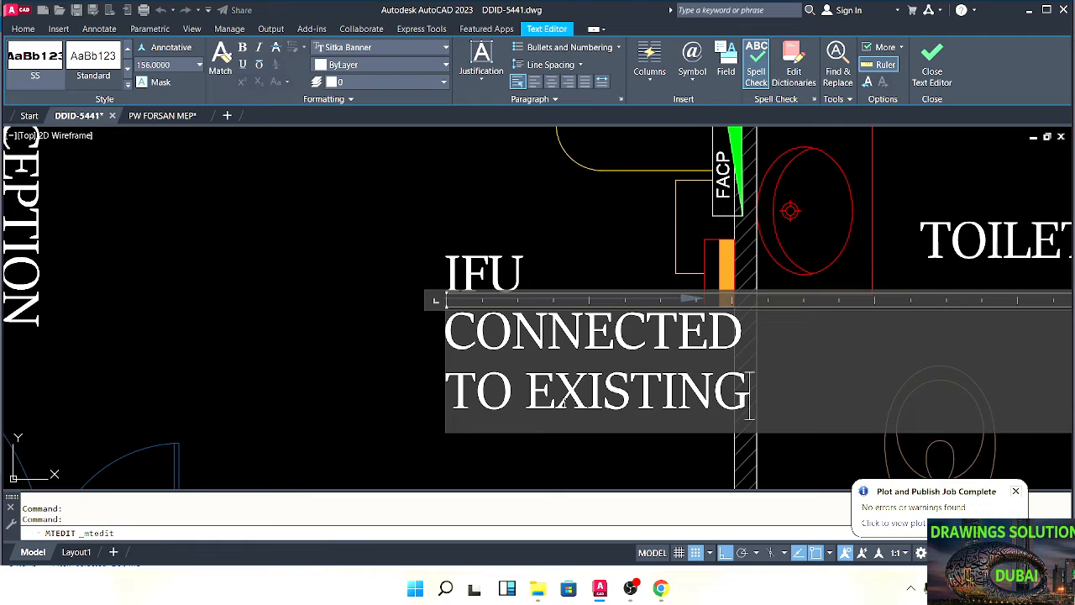
pyautogui.press('Return')
pyautogui.write('BUIL')
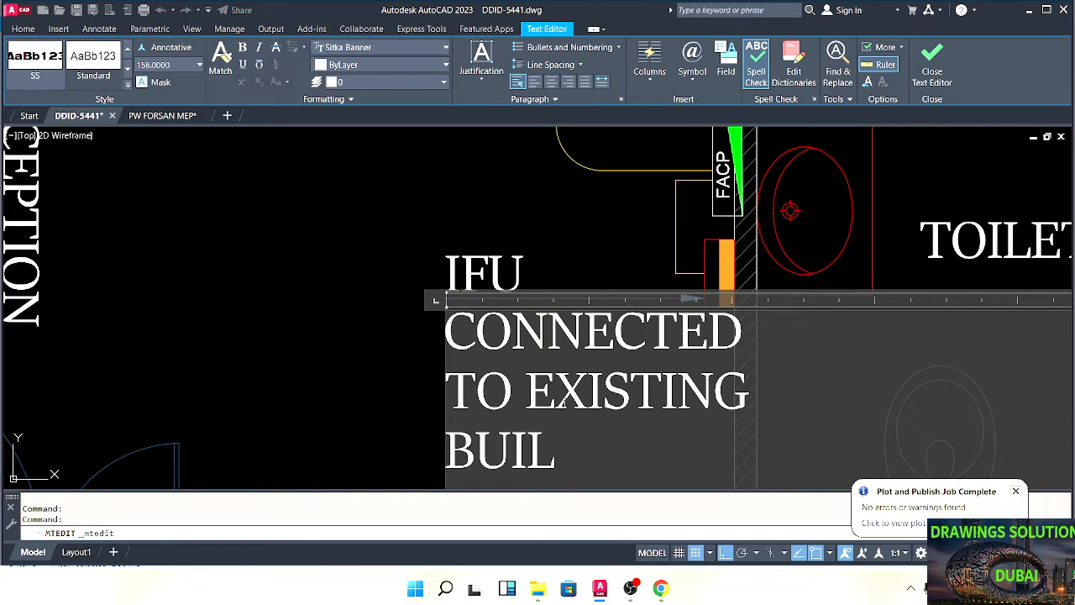
pyautogui.write('IG SYSTEM')
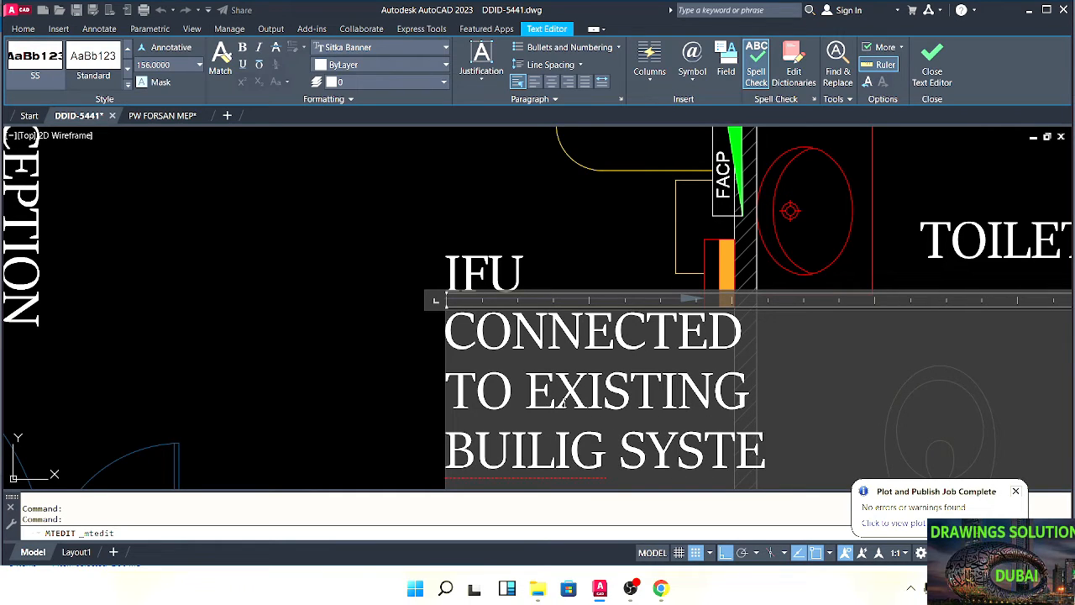
pyautogui.press('Escape')
# Scale the three-line note below the leader by a factor of .5 from its upper-left corner
pyautogui.scroll(-3, 348, 370)
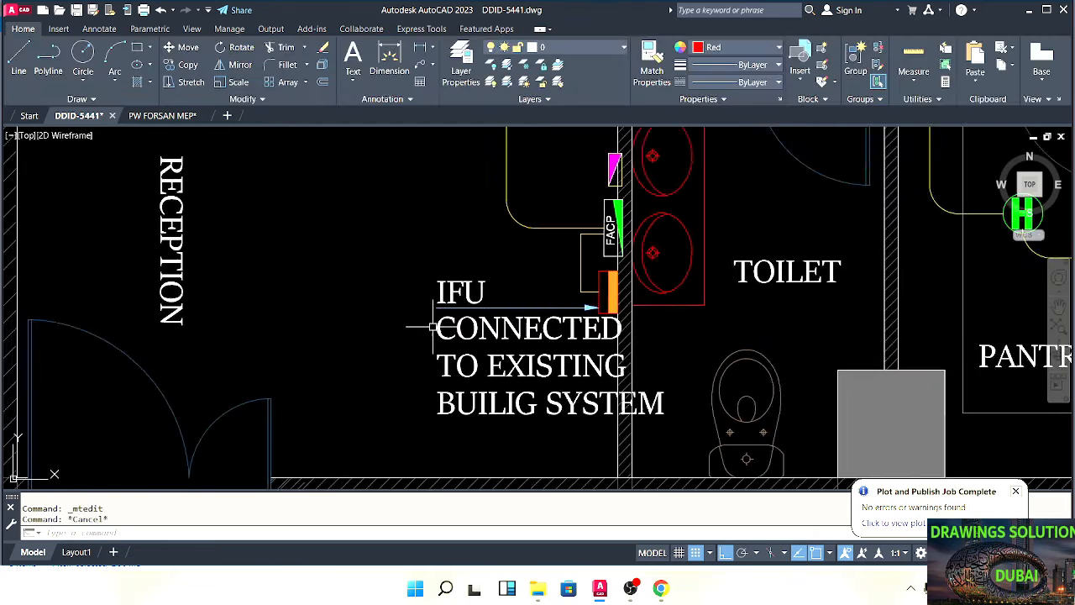
pyautogui.write('sc')
pyautogui.press('Return')
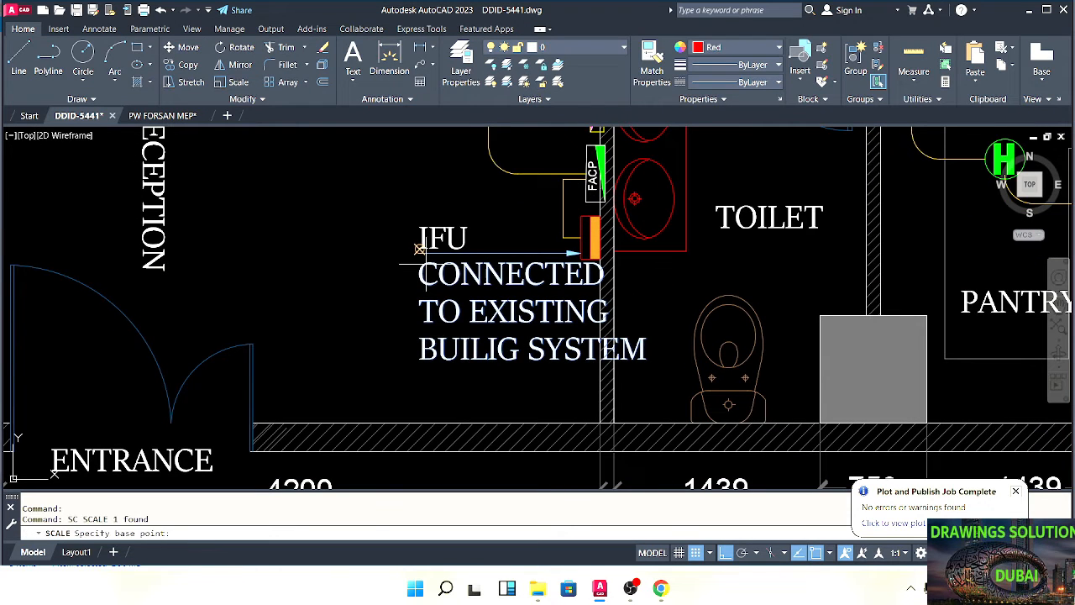
pyautogui.click(420, 262)
pyautogui.press('Return')
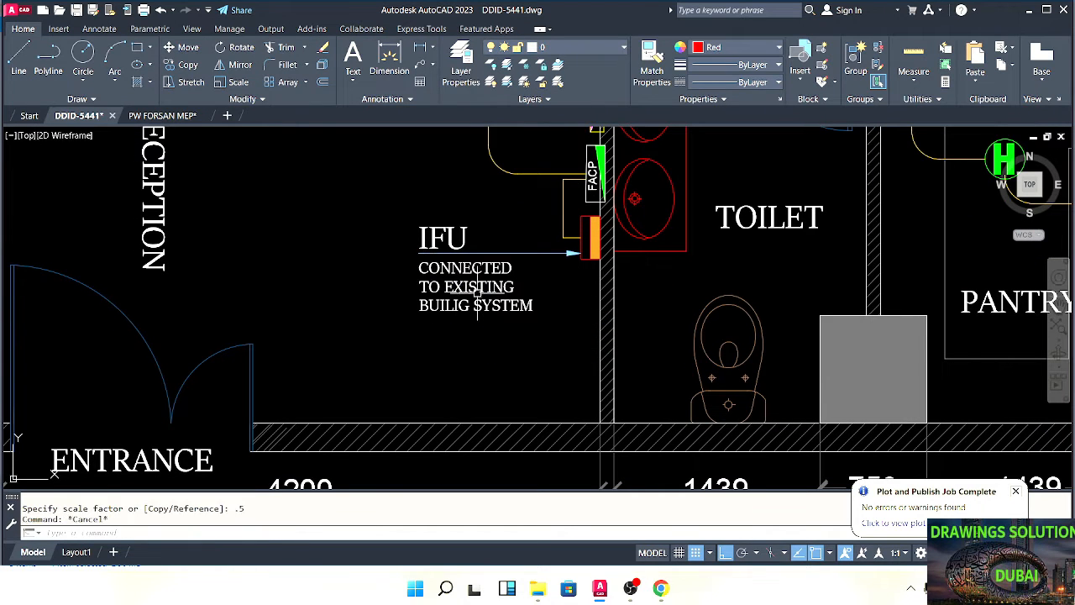
pyautogui.press('Escape')
# Scale the note again by a factor of .8 from its upper-left corner
pyautogui.write('sc')
pyautogui.press('Return')
pyautogui.click(422, 262)
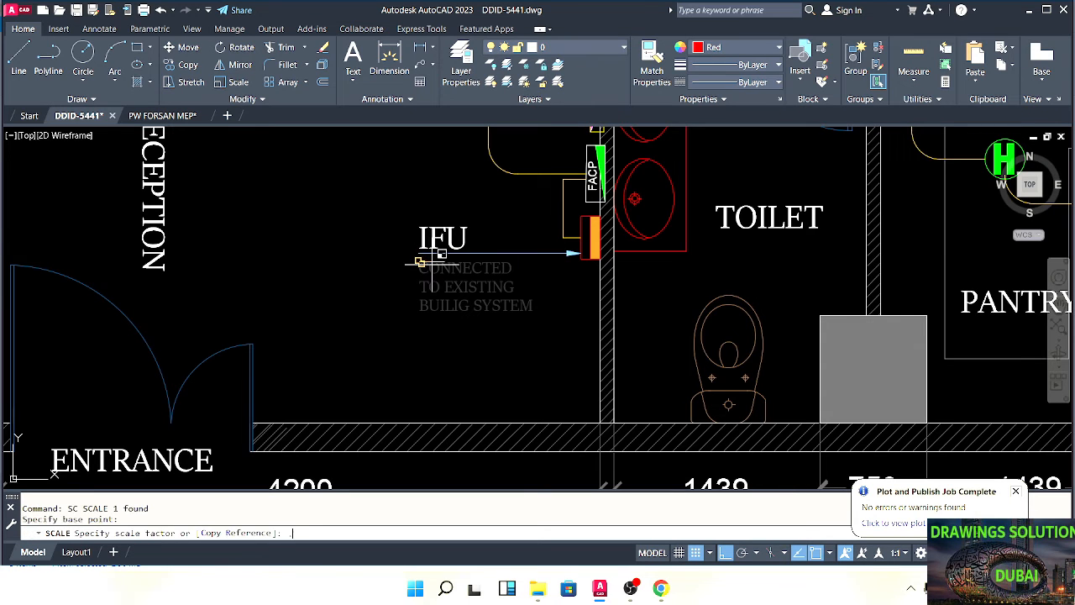
pyautogui.write('.8')
pyautogui.press('Return')
pyautogui.press('Escape')
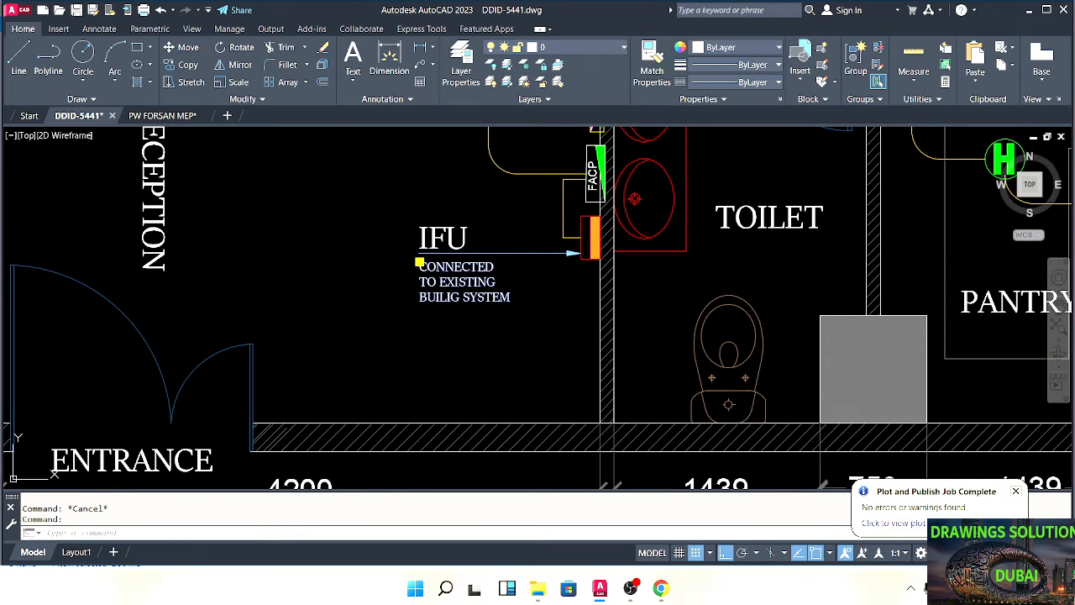
# Rearrange the note onto two lines, reading CONNECTED TO EXISTING above BUILIG SYSTEM
pyautogui.doubleClick(538, 270)
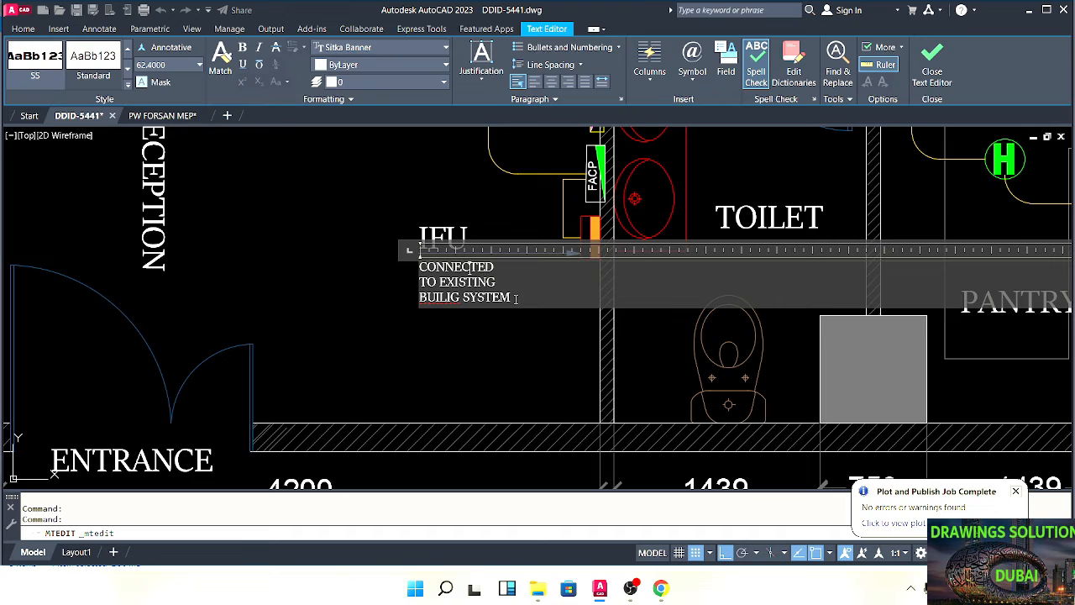
pyautogui.moveTo(505, 279); pyautogui.dragTo(415, 287)
pyautogui.hotkey('ctrl', 'c')
pyautogui.click(513, 281)
pyautogui.press('Delete')
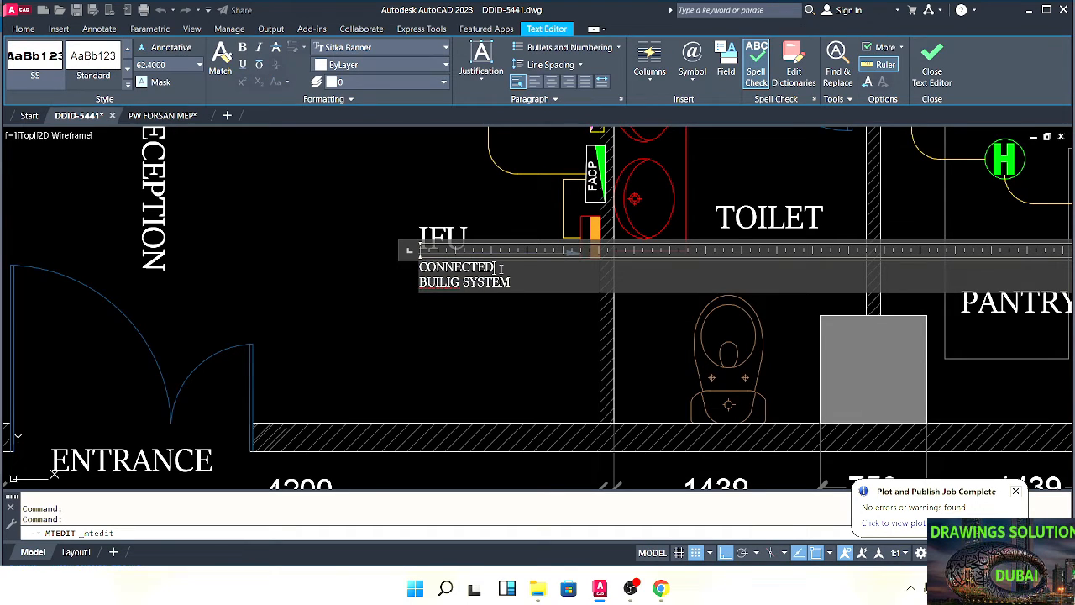
pyautogui.hotkey('ctrl', 'v')
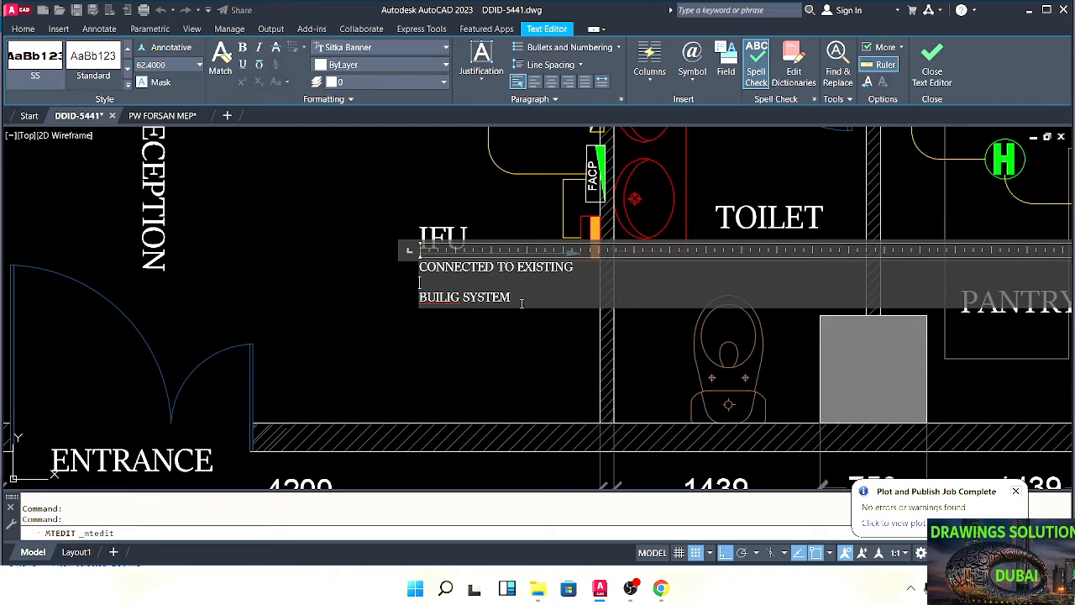
pyautogui.press('BackSpace')
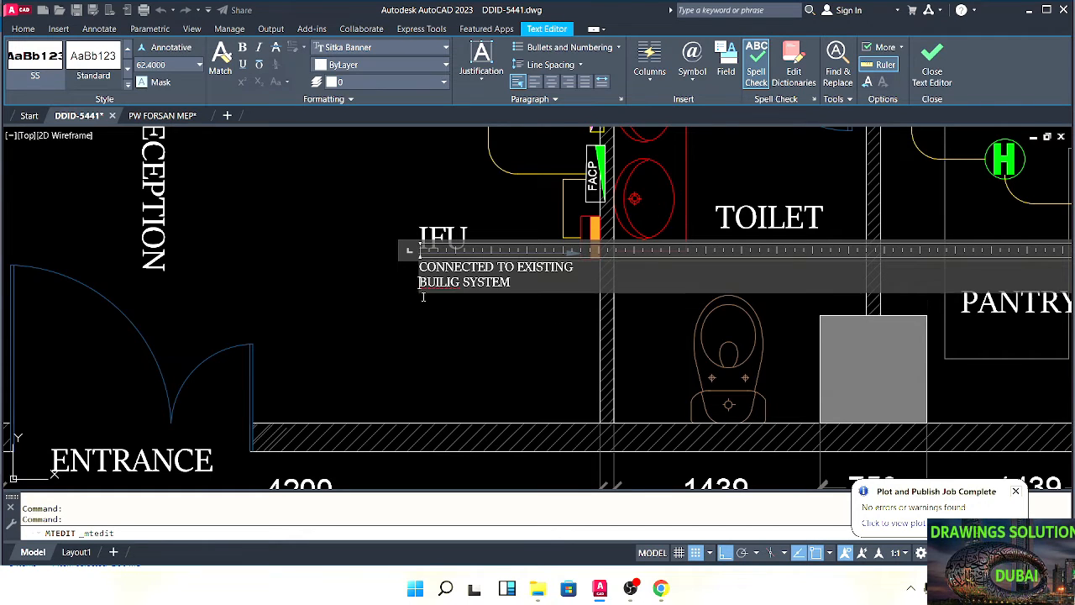
pyautogui.click(482, 358)
pyautogui.press('Escape')
pyautogui.press('Escape')
# Move the two-line note horizontally to the left by about 185 units, clear of the wall
pyautogui.moveTo(462, 271); pyautogui.dragTo(530, 343, button='middle')
pyautogui.click(493, 309)
pyautogui.write('m')
pyautogui.press('space')
pyautogui.click(586, 426)
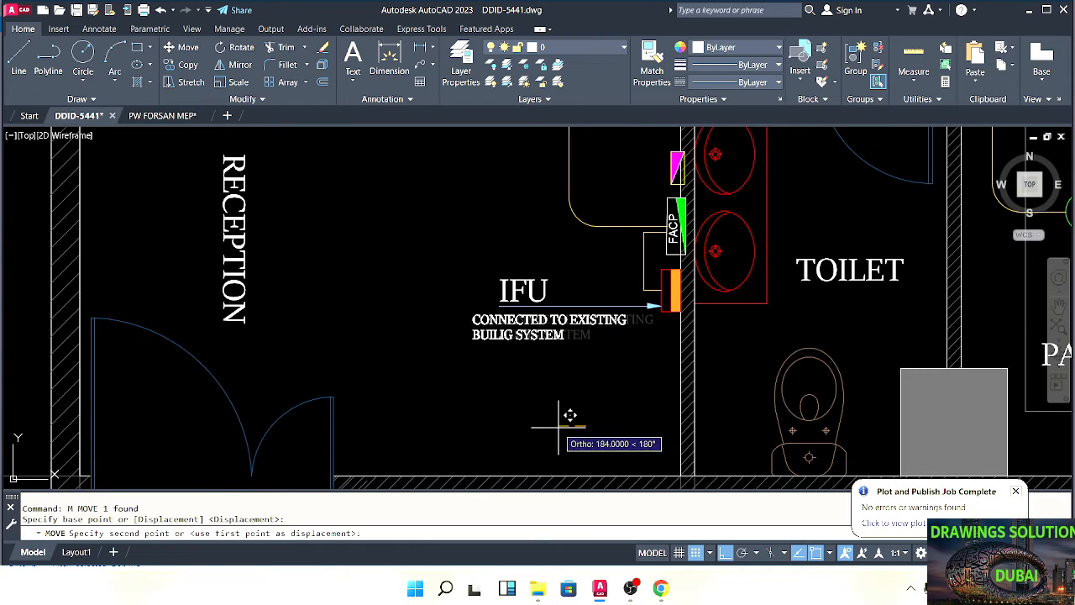
pyautogui.click(556, 426)
pyautogui.press('Escape')
# Extend the IFU leader's tail horizontally to the left, past the start of the two-line note below it
pyautogui.scroll(2, 476, 327)
pyautogui.scroll(2, 481, 331)
pyautogui.click(536, 270)
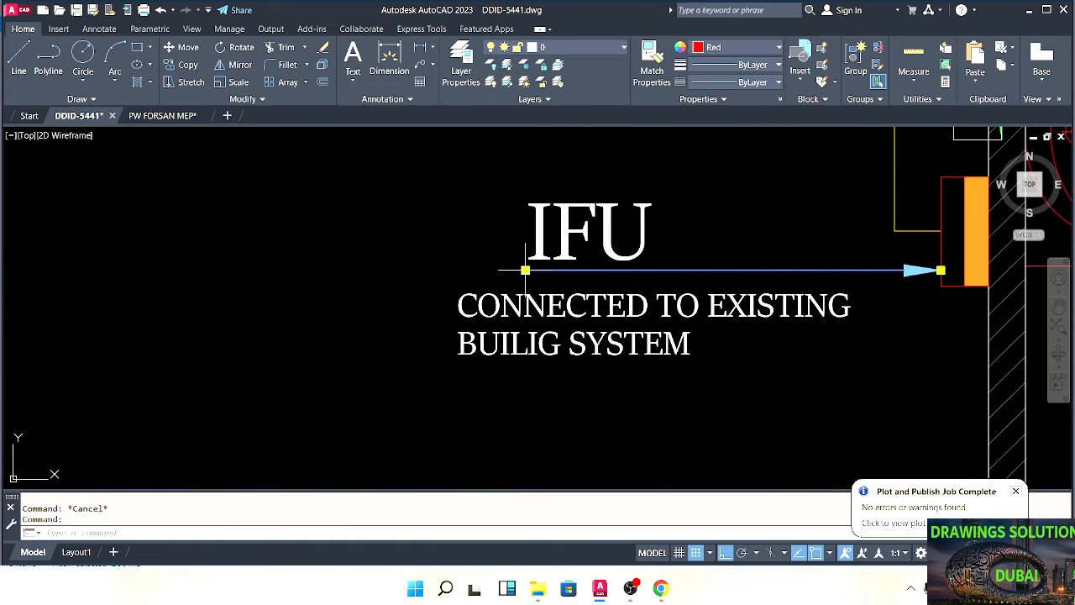
pyautogui.click(525, 270)
pyautogui.click(427, 257)
pyautogui.press('Escape')
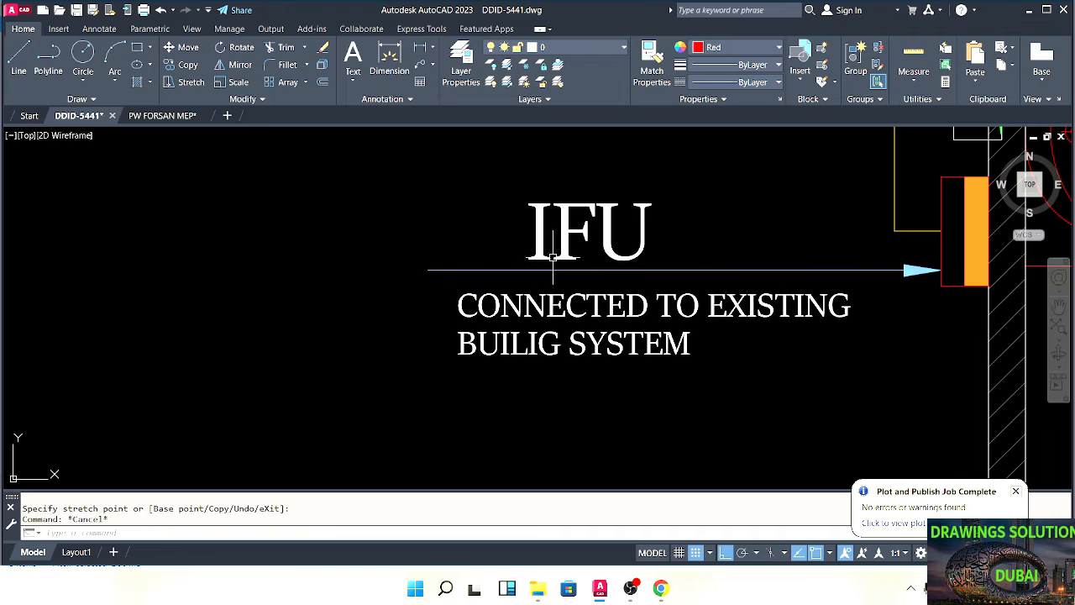
# Move the IFU label a short distance to the left along its lengthened leader
pyautogui.press('Escape')
pyautogui.click(674, 221)
pyautogui.click(590, 243)
pyautogui.moveTo(591, 243); pyautogui.dragTo(593, 269, button='middle')
pyautogui.write('m')
pyautogui.press('space')
pyautogui.click(707, 232)
pyautogui.click(668, 233)
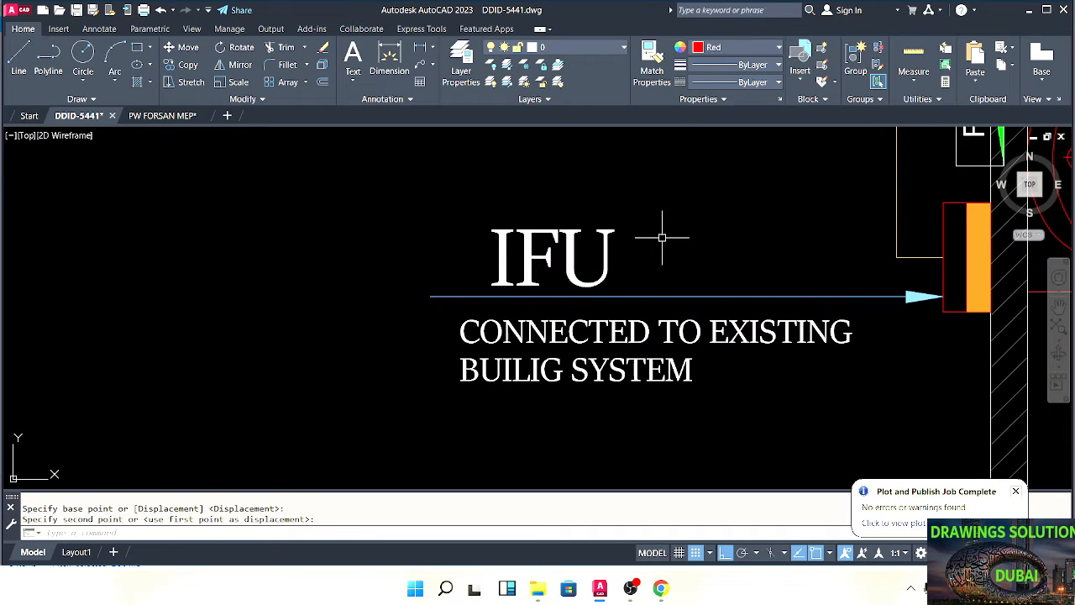
pyautogui.press('Escape')
pyautogui.press('Escape')
# Examine the IFU block, its note and the FACP wiring beside the toilet wall
pyautogui.scroll(-4, 512, 240)
pyautogui.scroll(1, 540, 324)
pyautogui.scroll(-1, 492, 336)
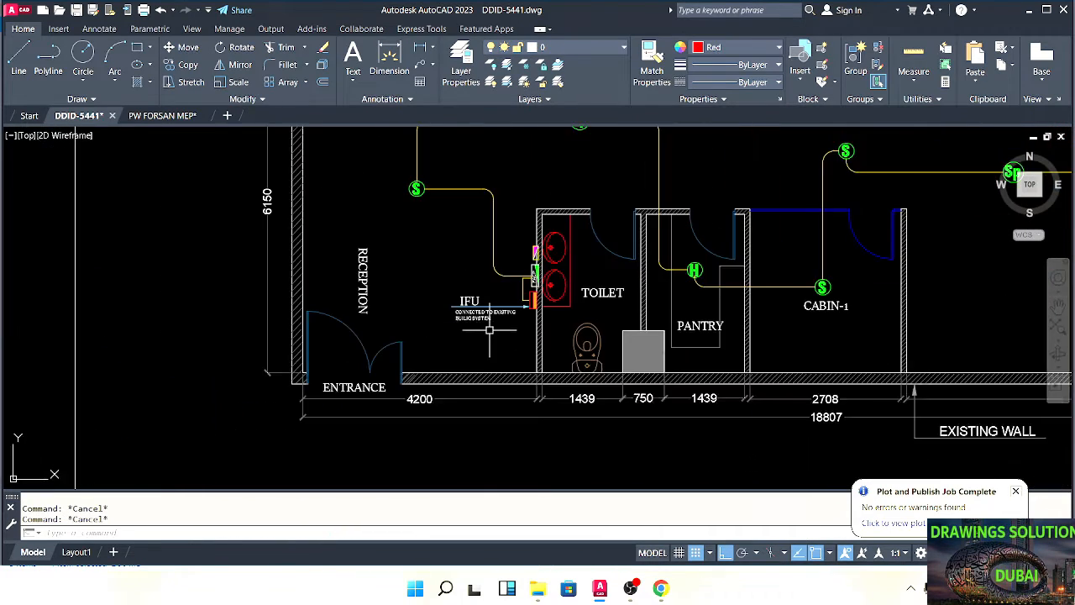
pyautogui.scroll(3, 496, 328)
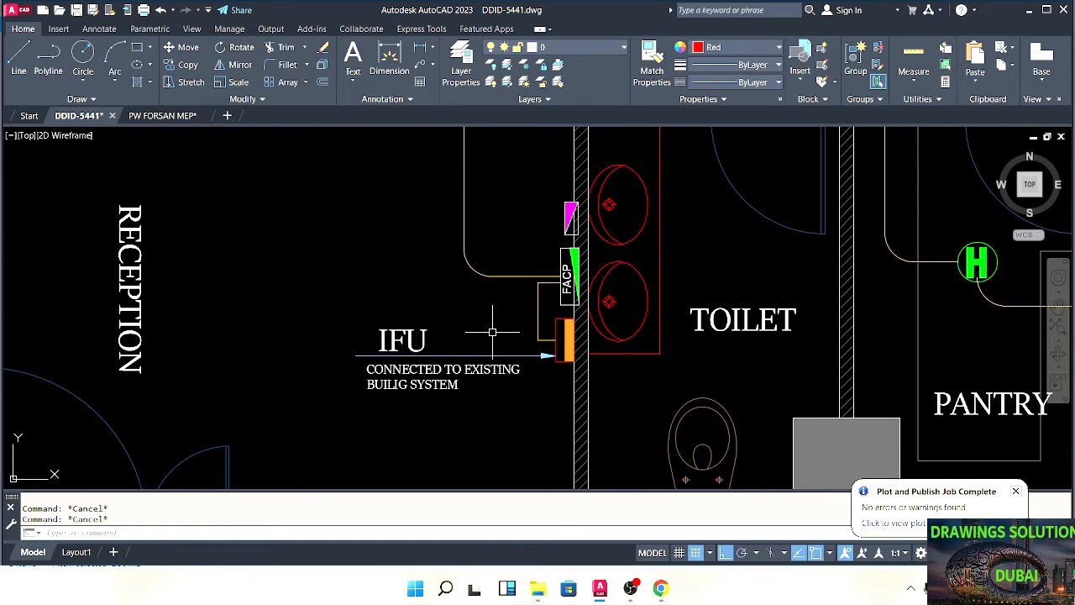
pyautogui.scroll(-3, 492, 333)
pyautogui.scroll(1, 517, 291)
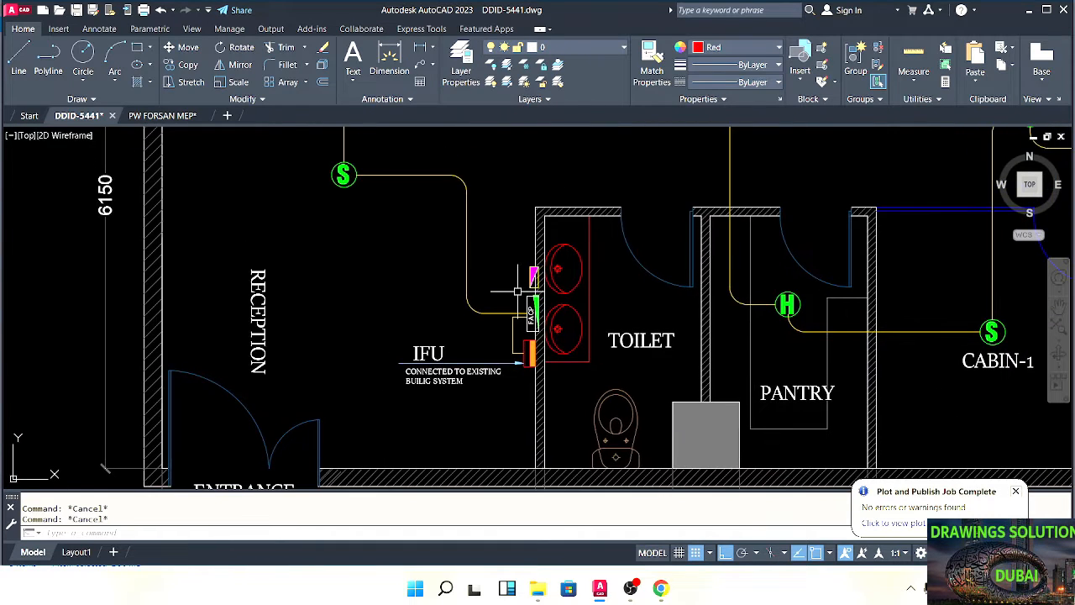
pyautogui.moveTo(531, 349); pyautogui.dragTo(525, 322, button='middle')
pyautogui.scroll(2, 523, 337)
pyautogui.scroll(-1, 524, 346)
pyautogui.moveTo(506, 362)
pyautogui.mouseDown(button='middle')
pyautogui.moveTo(507, 296)
pyautogui.moveTo(512, 323)
pyautogui.moveTo(539, 318)
pyautogui.mouseUp(button='middle')
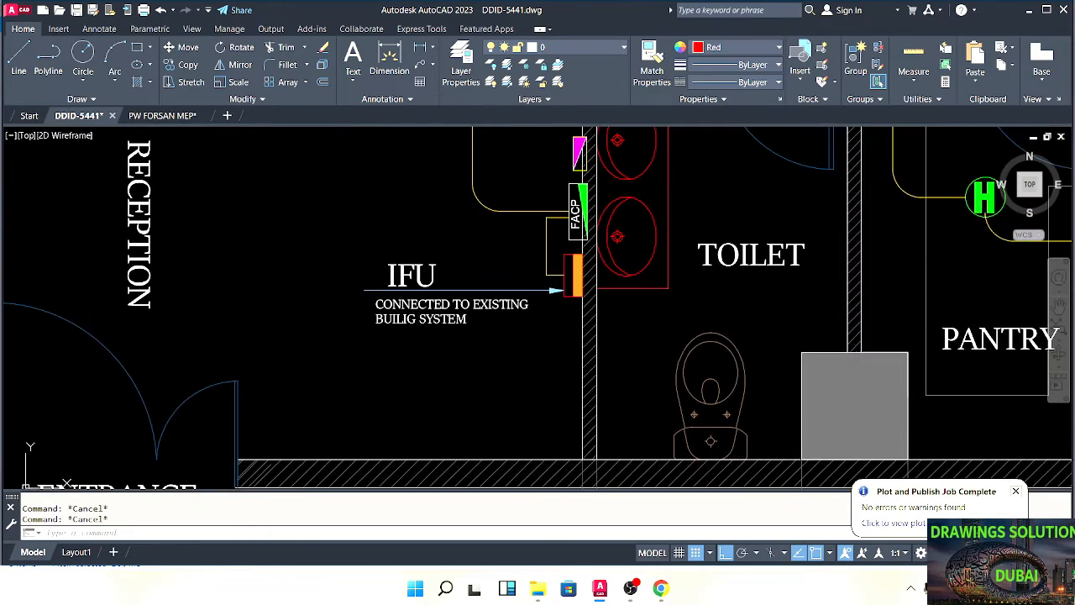
pyautogui.moveTo(466, 288)
pyautogui.mouseDown(button='middle')
pyautogui.moveTo(554, 334)
pyautogui.moveTo(499, 346)
pyautogui.mouseUp(button='middle')
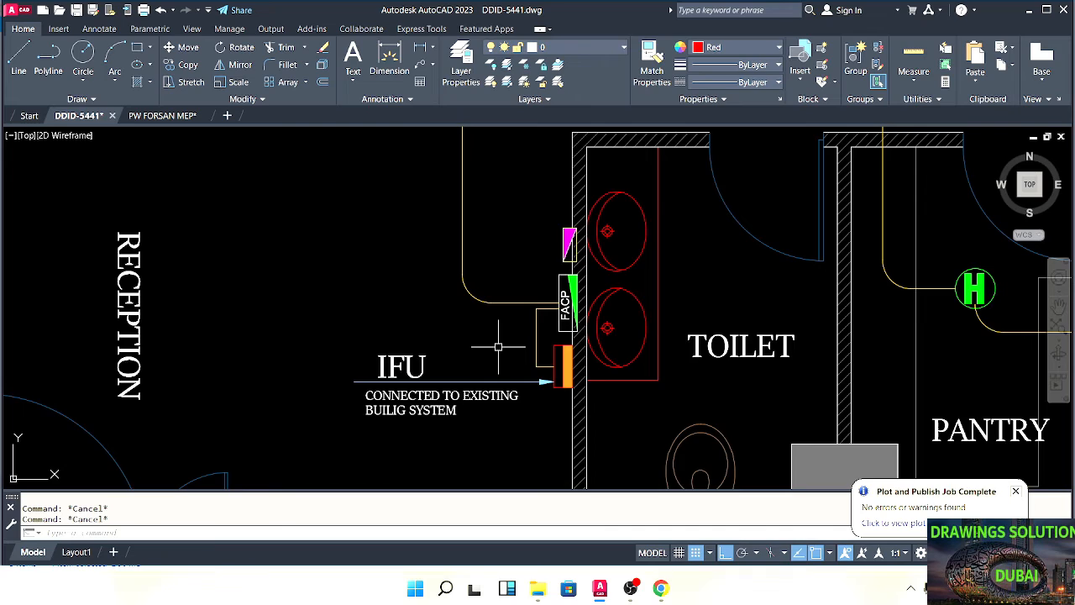
pyautogui.scroll(-2, 464, 344)
pyautogui.scroll(1, 480, 301)
pyautogui.click(487, 298)
pyautogui.click(441, 355)
pyautogui.press('Escape')
pyautogui.press('Escape')
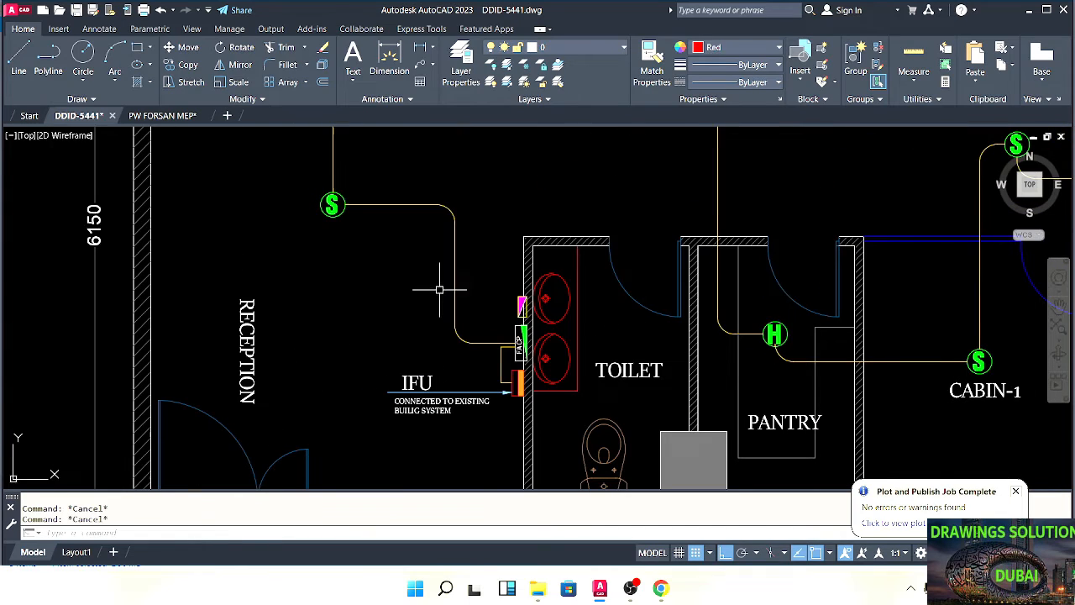
# Draw a narrow vertical rectangle against the reception side of the toilet wall, just below the IFU block
pyautogui.scroll(-2, 439, 290)
pyautogui.scroll(4, 495, 320)
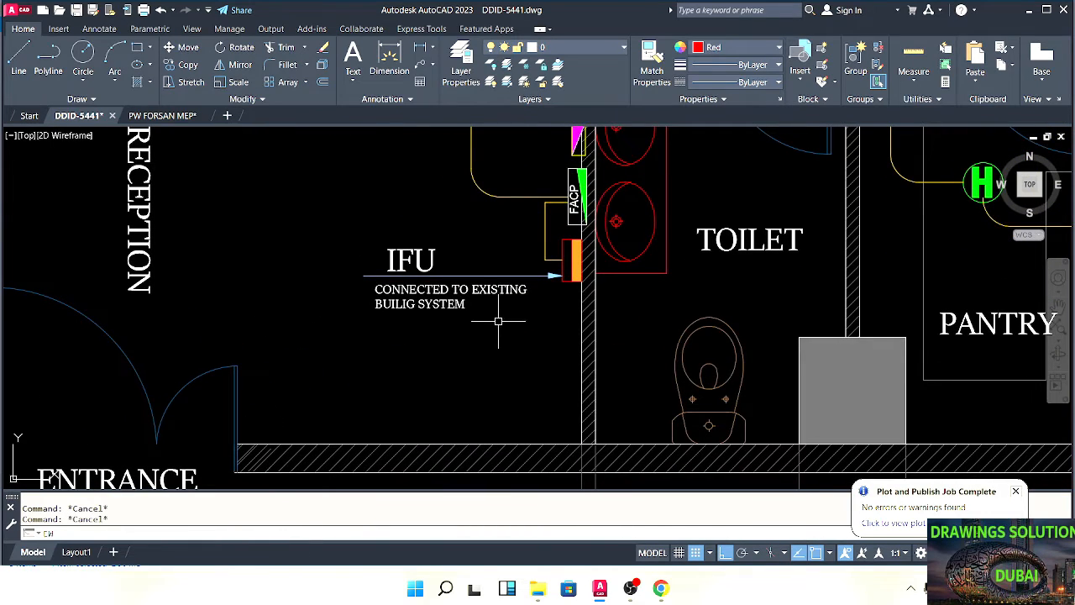
pyautogui.scroll(2, 570, 267)
pyautogui.moveTo(558, 313); pyautogui.dragTo(550, 271, button='middle')
pyautogui.write('c')
pyautogui.press('Return')
pyautogui.scroll(2, 563, 273)
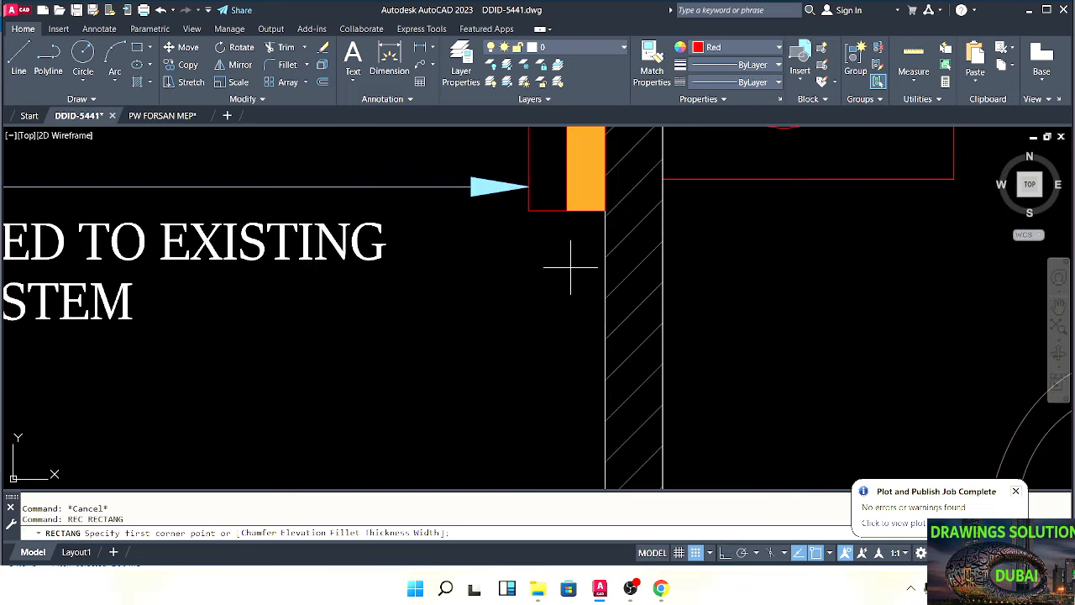
pyautogui.click(604, 231)
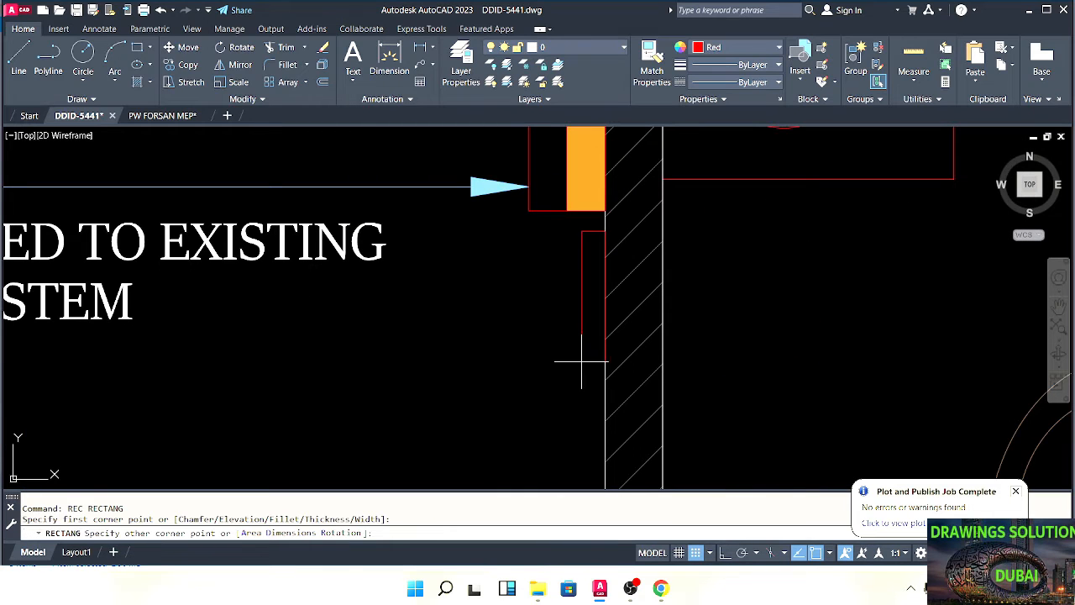
pyautogui.click(561, 426)
pyautogui.press('Escape')
pyautogui.scroll(-1, 515, 365)
pyautogui.moveTo(515, 365); pyautogui.dragTo(546, 331, button='middle')
pyautogui.press('Escape')
pyautogui.press('Return')
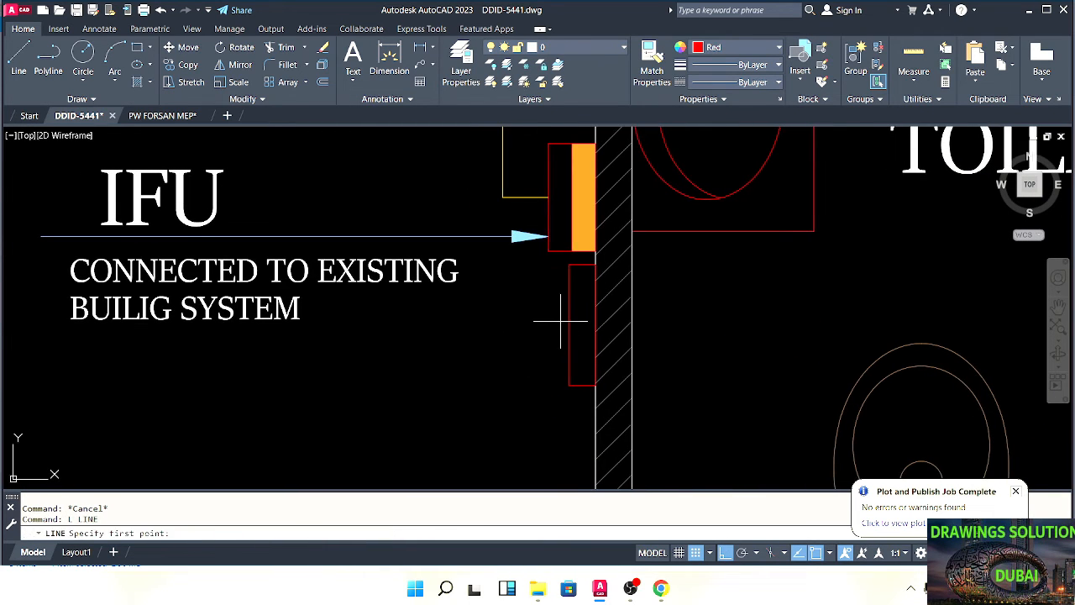
pyautogui.press('Escape')
pyautogui.press('Escape')
pyautogui.press('Escape')
pyautogui.click(582, 317)
pyautogui.click(545, 333)
pyautogui.press('Escape')
pyautogui.press('Escape')
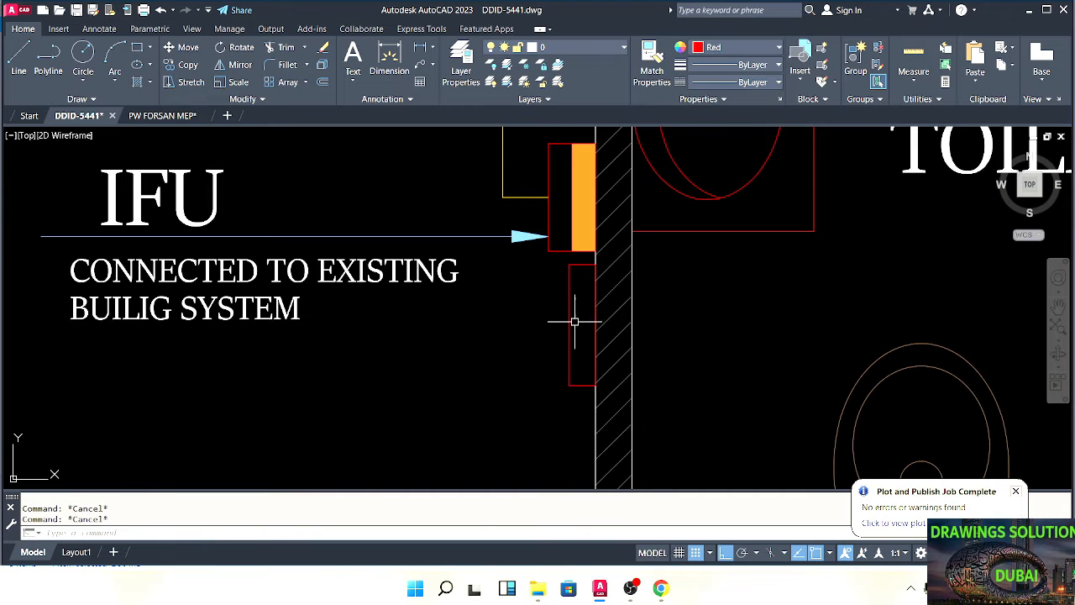
# Widen the new rectangle by stretching its left edge about 36 units away from the wall
pyautogui.click(579, 320)
pyautogui.click(554, 326)
pyautogui.click(568, 324)
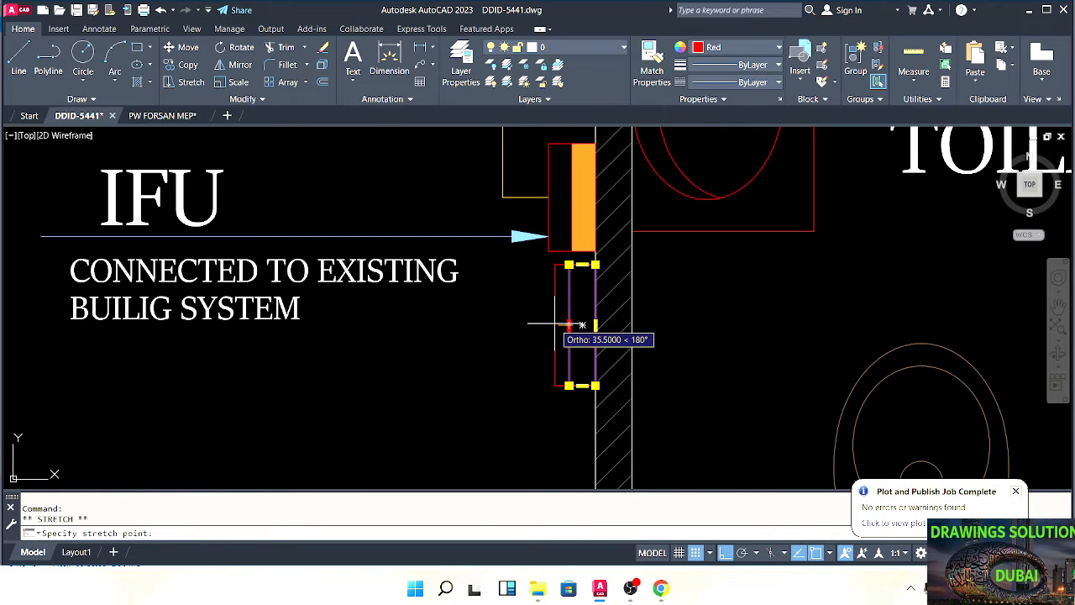
pyautogui.click(553, 327)
pyautogui.press('Escape')
pyautogui.press('Escape')
pyautogui.scroll(-2, 530, 305)
pyautogui.write('l')
pyautogui.press('Return')
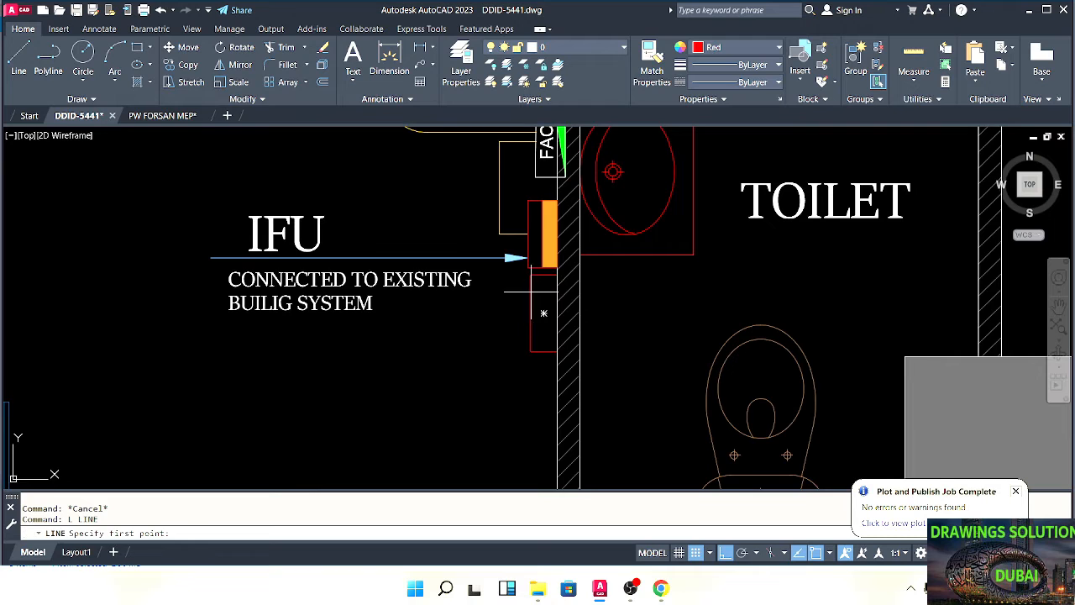
pyautogui.moveTo(462, 313); pyautogui.dragTo(499, 314, button='middle')
pyautogui.press('Escape')
# Copy the CONNECTED TO EXISTING BUILIG SYSTEM note straight down into the empty area below it
pyautogui.click(365, 308)
pyautogui.moveTo(375, 334); pyautogui.dragTo(440, 307, button='middle')
pyautogui.write('co')
pyautogui.press('Return')
pyautogui.click(441, 307)
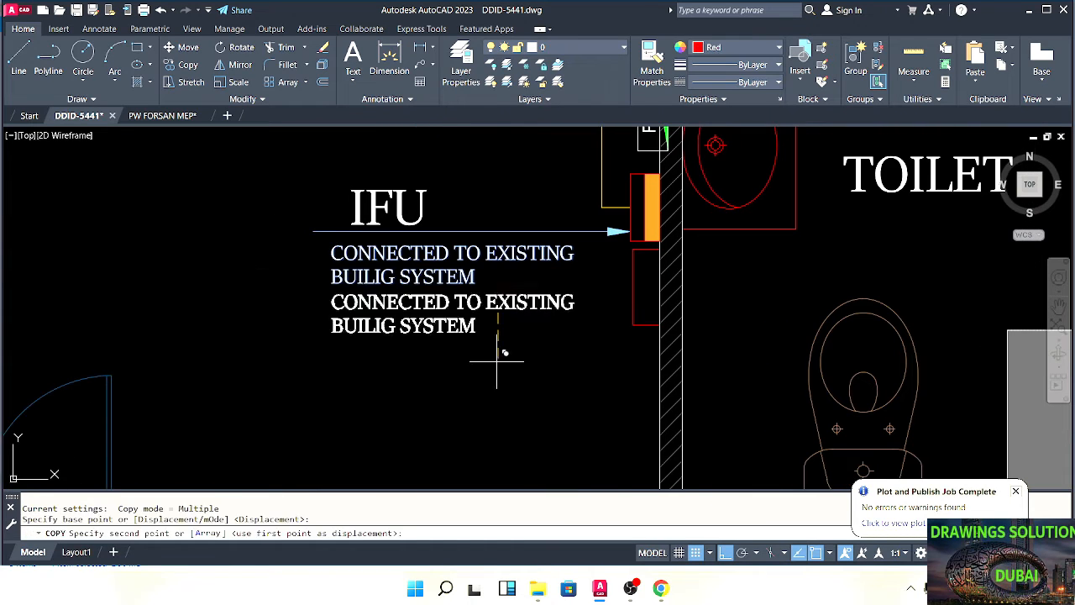
pyautogui.click(451, 413)
pyautogui.press('Escape')
# Replace the copied note's text with 24X7
pyautogui.doubleClick(411, 378)
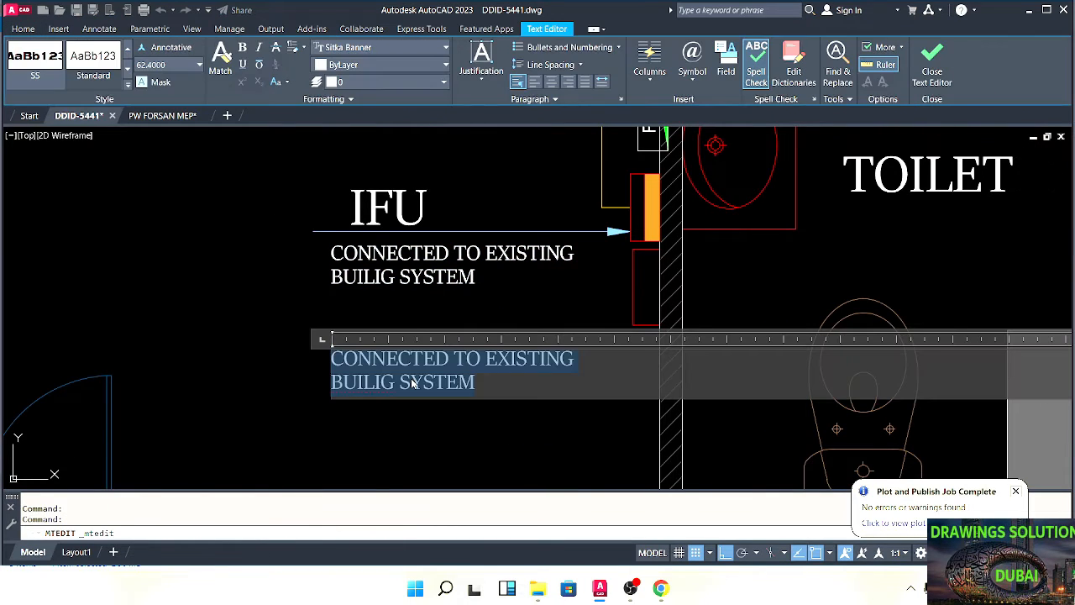
pyautogui.write('24X7')
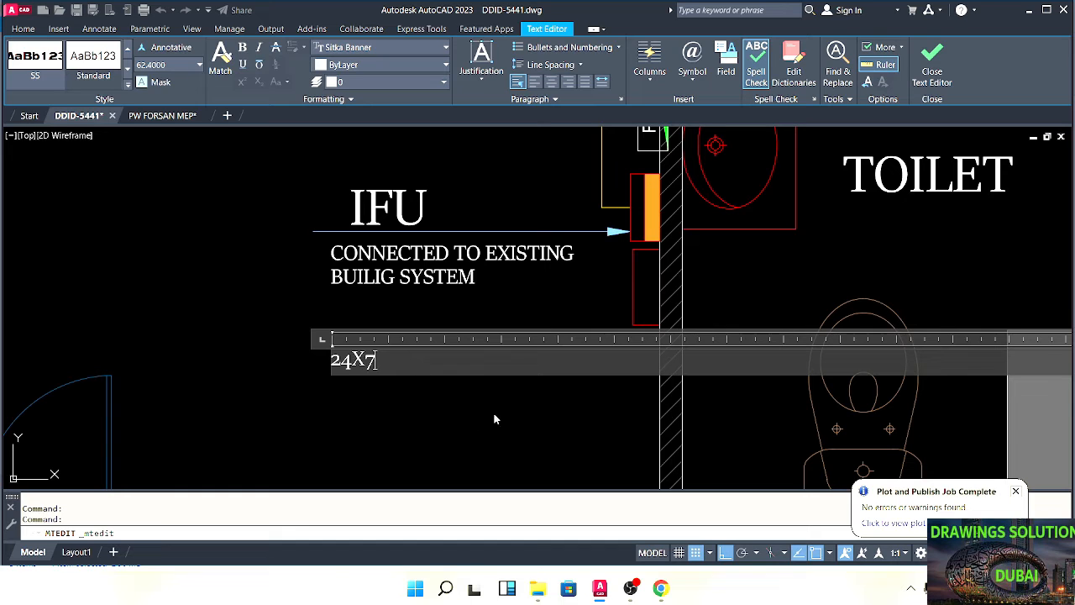
pyautogui.click(493, 411)
pyautogui.press('Escape')
pyautogui.press('Escape')
# Rotate the 24X7 text a quarter turn clockwise so that it reads vertically downwards
pyautogui.click(394, 327)
pyautogui.click(349, 391)
pyautogui.moveTo(349, 391); pyautogui.dragTo(455, 425, button='middle')
pyautogui.write('ro')
pyautogui.click(454, 364)
pyautogui.click(454, 442)
pyautogui.press('Escape')
# Move the vertical 24X7 text into the red rectangle below the IFU block
pyautogui.click(513, 310)
pyautogui.click(430, 360)
pyautogui.write('m')
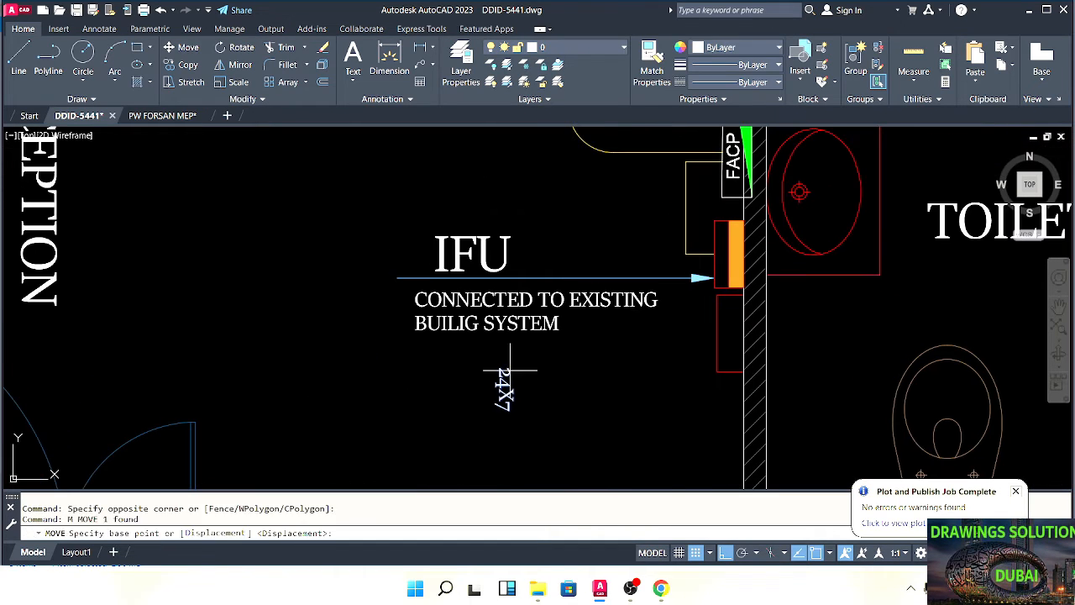
pyautogui.click(512, 368)
pyautogui.scroll(3, 719, 313)
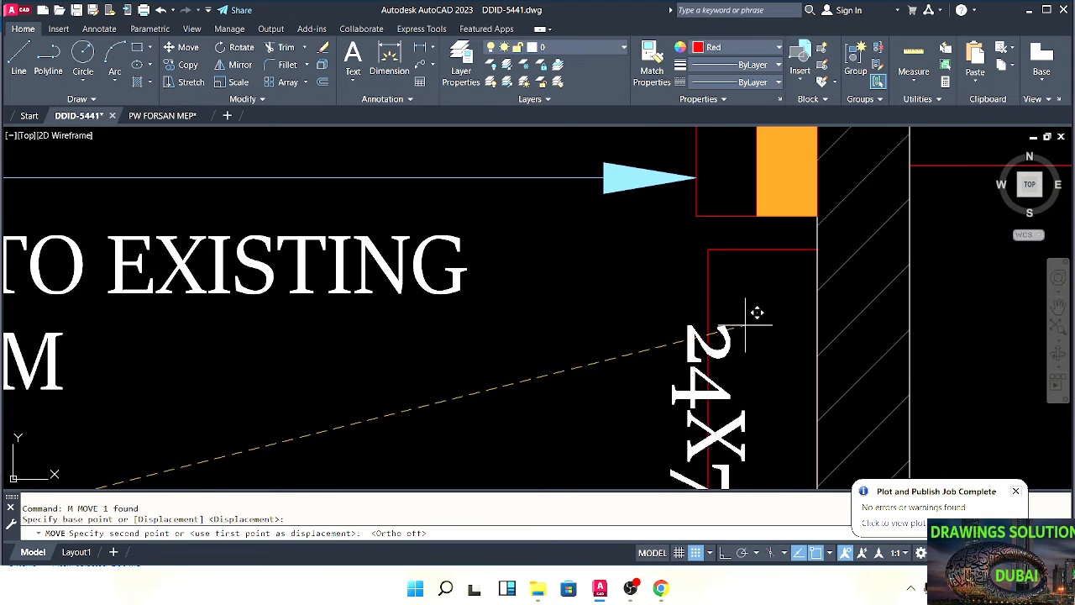
pyautogui.click(802, 295)
pyautogui.press('Escape')
pyautogui.scroll(-1, 692, 383)
pyautogui.scroll(-2, 644, 316)
pyautogui.moveTo(576, 371); pyautogui.dragTo(627, 367, button='middle')
pyautogui.click(561, 200)
pyautogui.click(392, 437)
pyautogui.moveTo(489, 371); pyautogui.dragTo(471, 345, button='middle')
pyautogui.press('Escape')
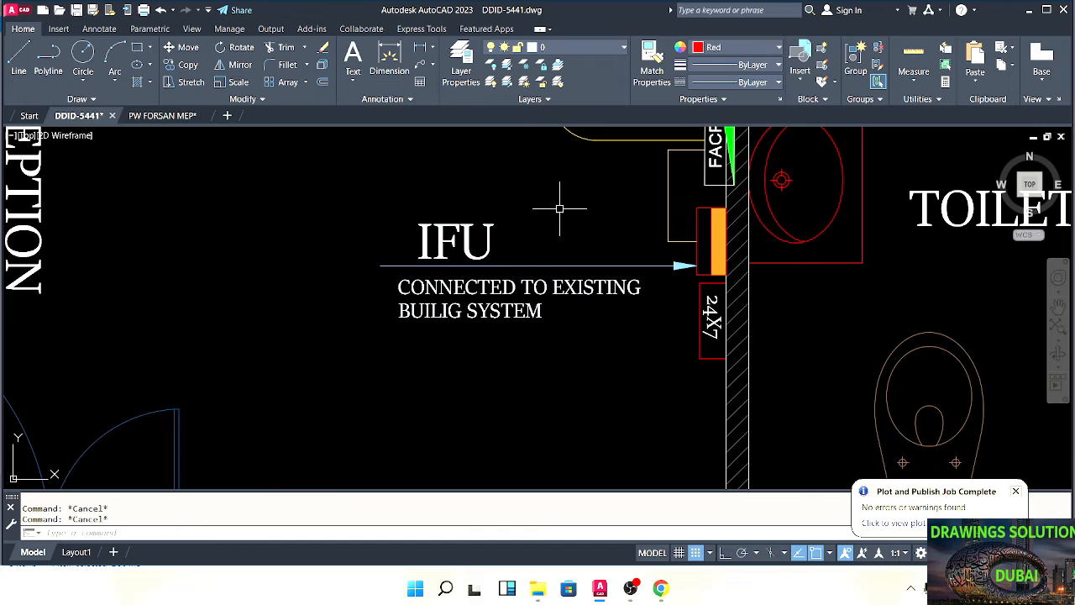
# Copy the IFU leader arrow straight down so that it points at the lower corner of the 24X7 rectangle
pyautogui.click(609, 267)
pyautogui.moveTo(600, 276); pyautogui.dragTo(543, 293, button='middle')
pyautogui.write('co')
pyautogui.press('Return')
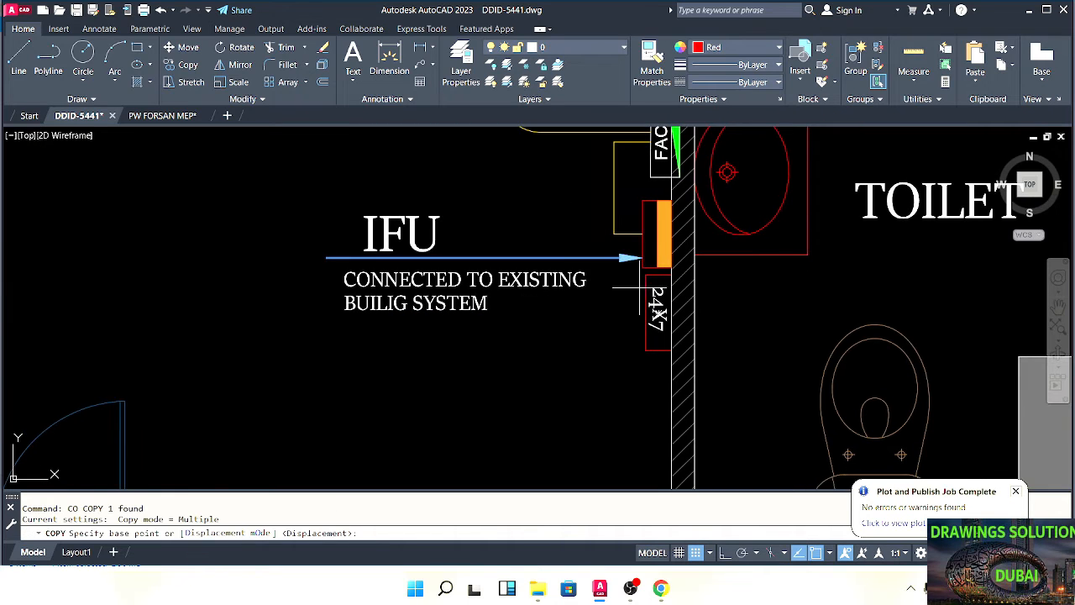
pyautogui.click(642, 257)
pyautogui.click(642, 350)
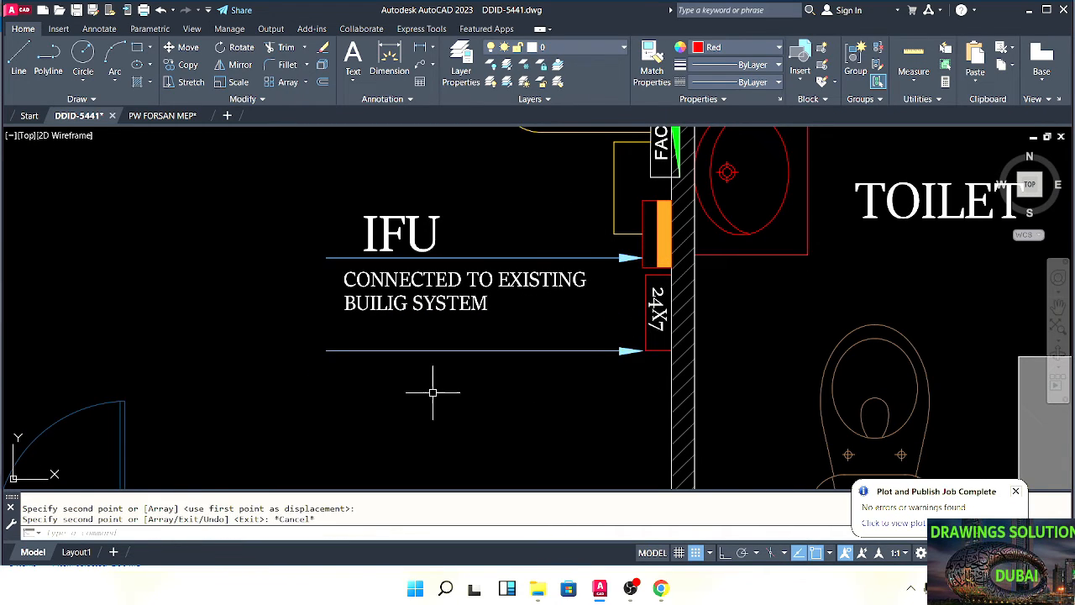
pyautogui.press('Escape')
pyautogui.press('Escape')
# Copy the two-line IFU note down onto the start of the lower leader
pyautogui.moveTo(404, 318); pyautogui.dragTo(528, 329, button='middle')
pyautogui.click(514, 300)
pyautogui.write('co')
pyautogui.press('Return')
pyautogui.click(548, 310)
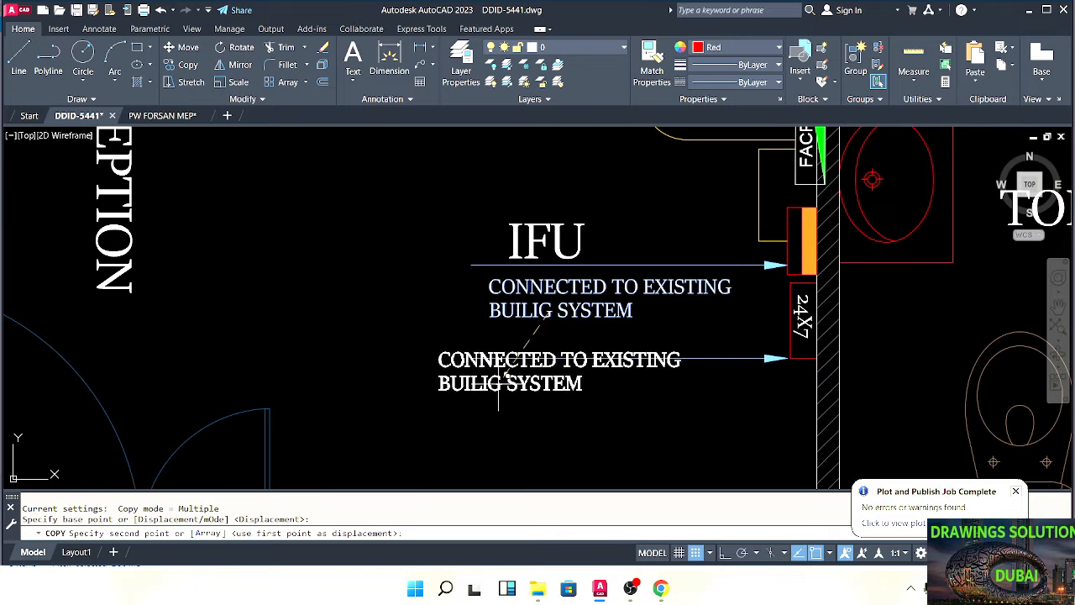
pyautogui.click(507, 374)
pyautogui.press('Escape')
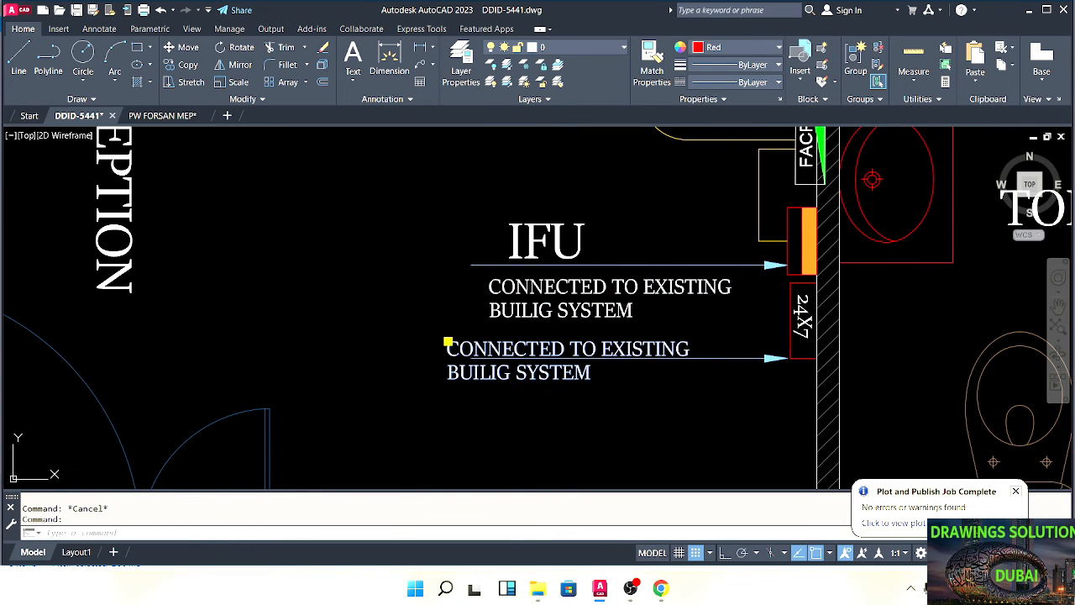
# Change the lower copied note's text to DCD 24X7
pyautogui.doubleClick(497, 374)
pyautogui.write('DCD 24X7')
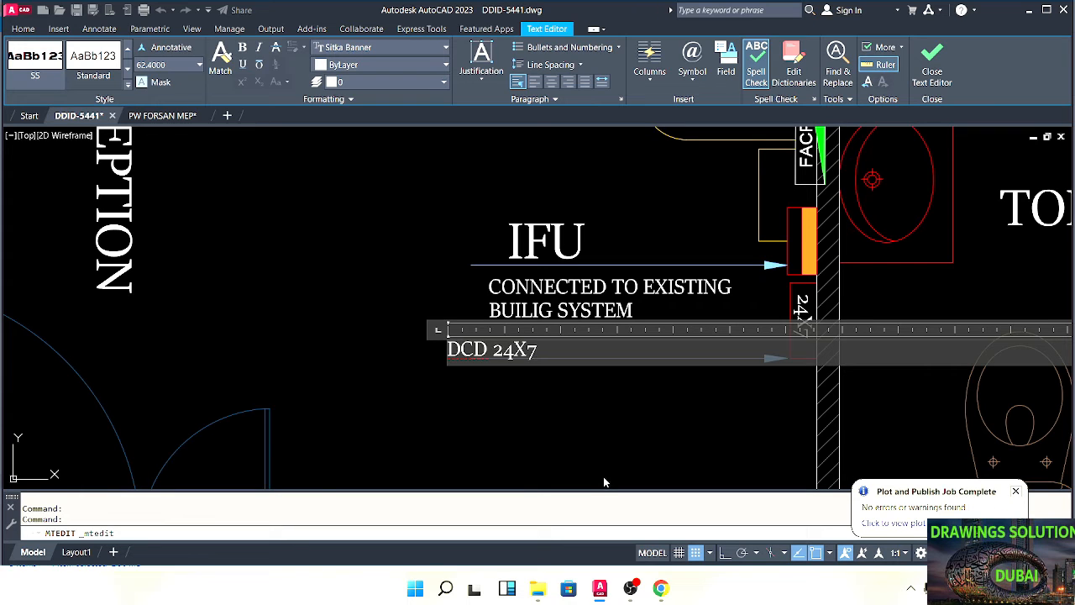
pyautogui.press('Escape')
pyautogui.press('Escape')
# Move the DCD 24X7 label so that it sits just above the lower leader, aligned with the leader's start
pyautogui.scroll(3, 492, 362)
pyautogui.write('m')
pyautogui.press('Return')
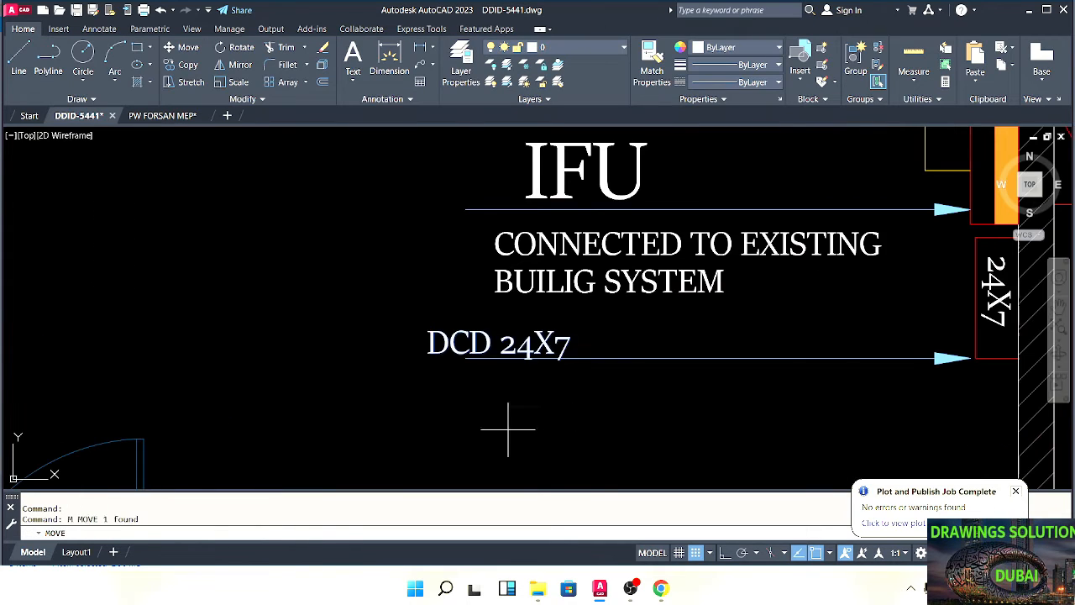
pyautogui.click(525, 403)
pyautogui.click(556, 415)
pyautogui.scroll(-5, 619, 398)
pyautogui.press('Escape')
pyautogui.press('Escape')
# Review the fire alarm layout, checking the device wiring through the MD cabin, work stations and cabins back to the FACP
pyautogui.moveTo(729, 368); pyautogui.dragTo(590, 373, button='middle')
pyautogui.scroll(2, 655, 366)
pyautogui.scroll(-2, 604, 346)
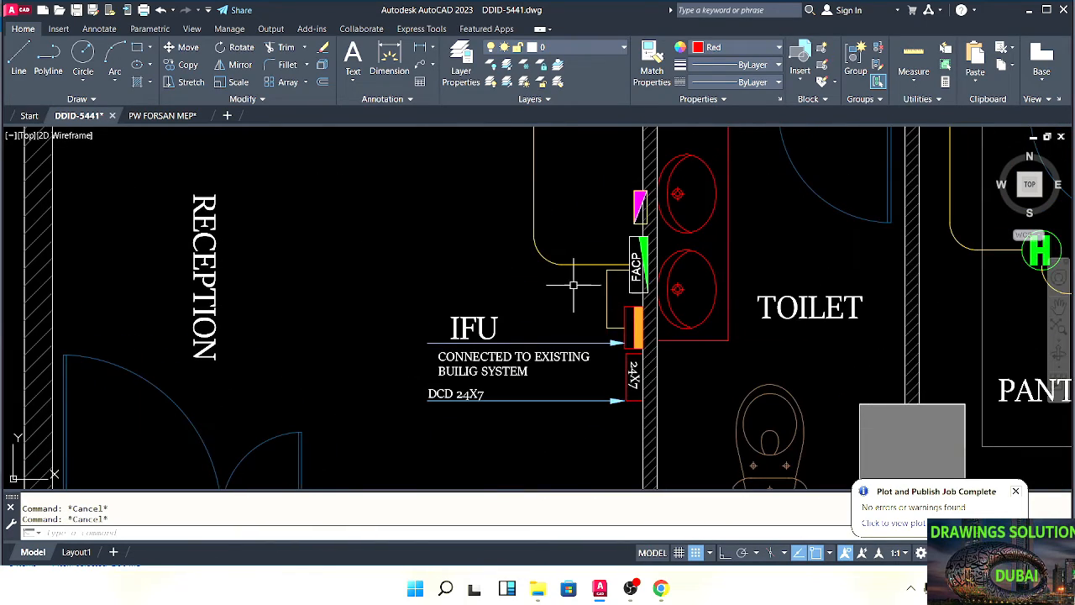
pyautogui.scroll(-2, 573, 286)
pyautogui.moveTo(573, 285); pyautogui.dragTo(598, 336, button='middle')
pyautogui.scroll(-4, 570, 277)
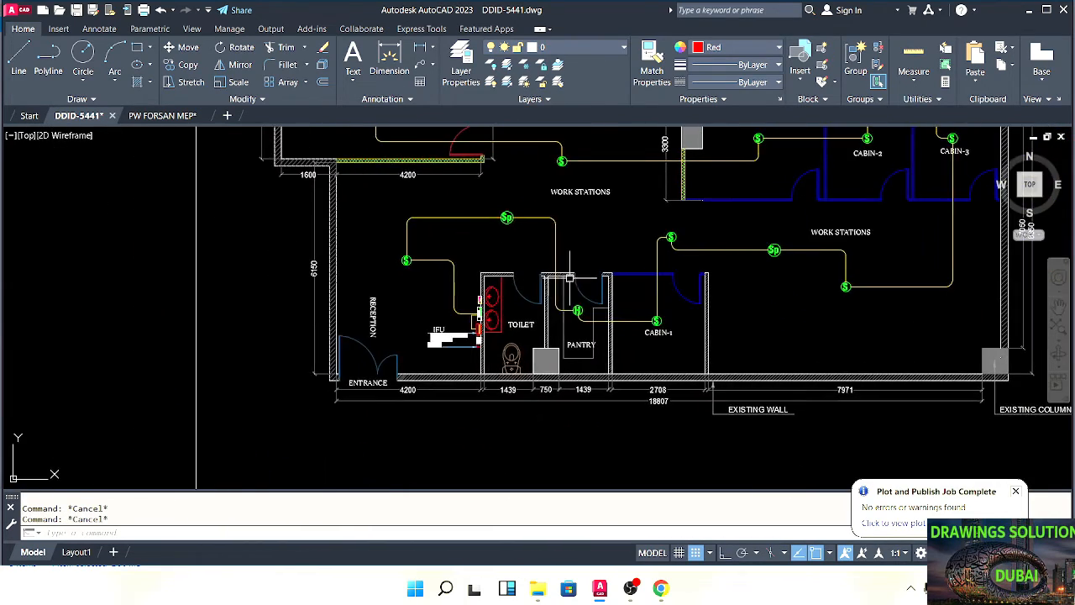
pyautogui.scroll(4, 570, 277)
pyautogui.scroll(3, 420, 220)
pyautogui.moveTo(420, 221); pyautogui.dragTo(480, 328, button='middle')
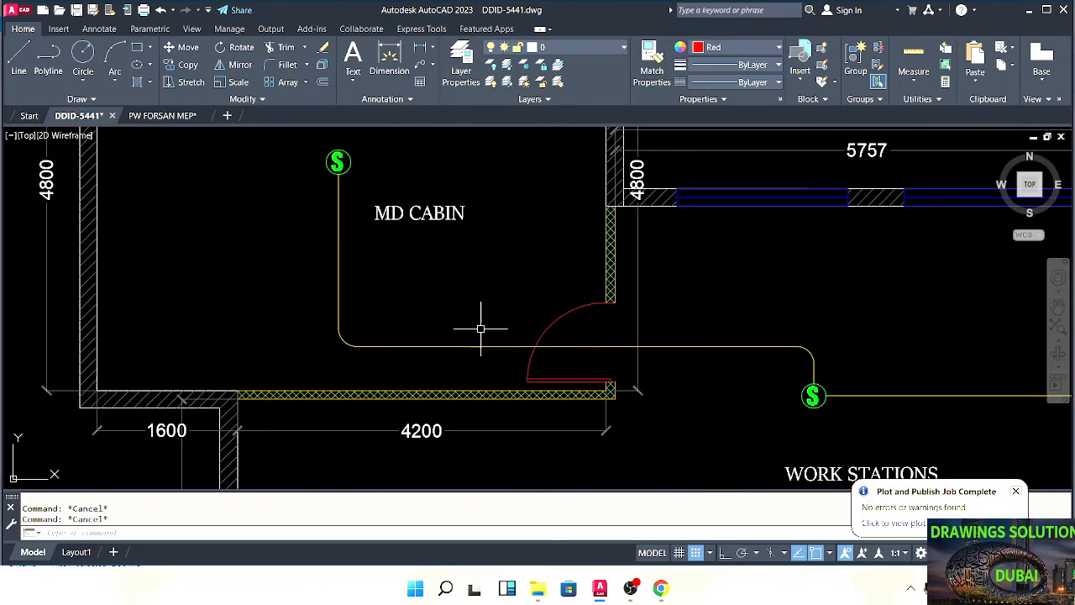
pyautogui.scroll(-4, 463, 301)
pyautogui.scroll(3, 407, 246)
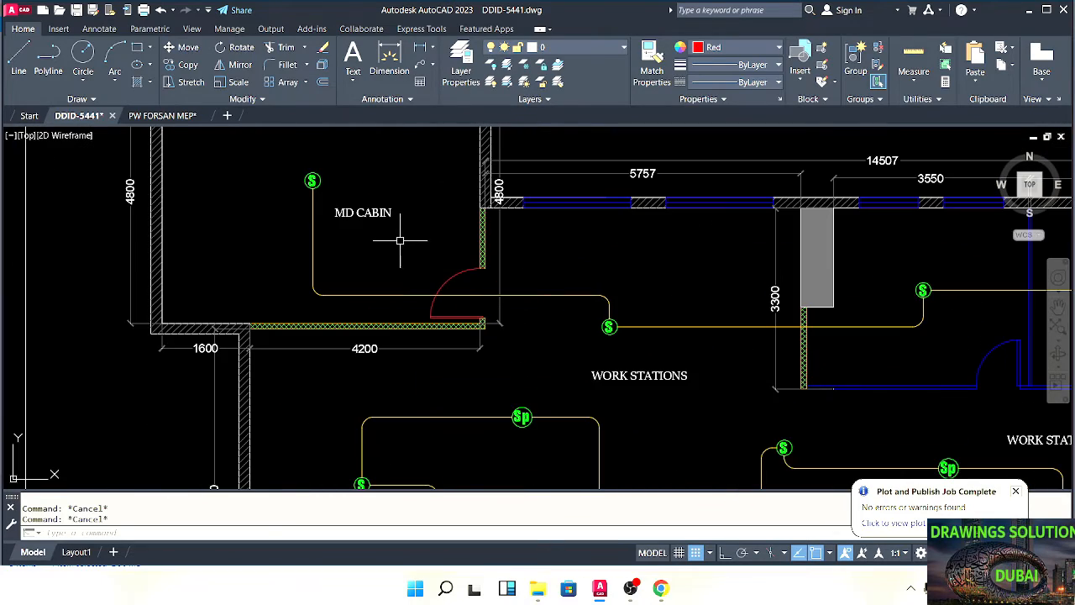
pyautogui.scroll(-3, 400, 240)
pyautogui.scroll(3, 486, 290)
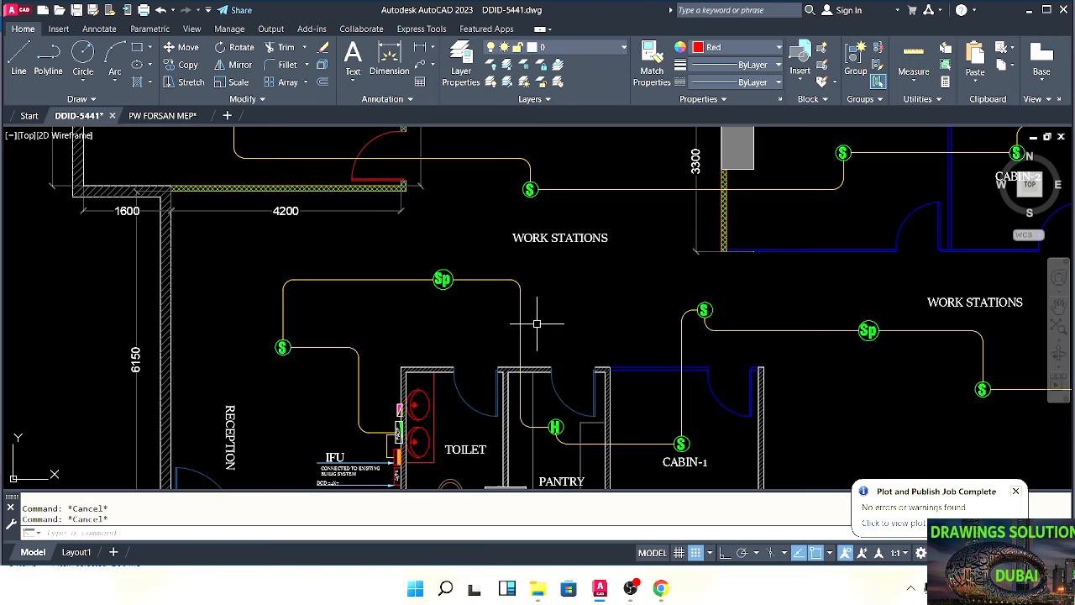
pyautogui.moveTo(565, 354); pyautogui.dragTo(551, 295, button='middle')
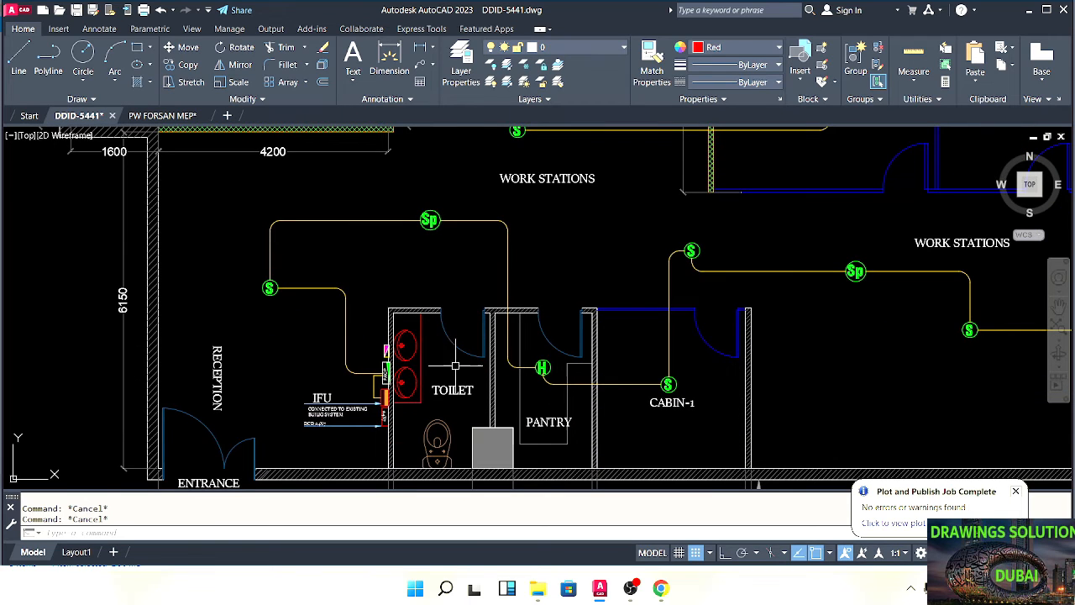
pyautogui.moveTo(455, 366)
pyautogui.mouseDown(button='middle')
pyautogui.moveTo(571, 334)
pyautogui.moveTo(542, 290)
pyautogui.mouseUp(button='middle')
pyautogui.scroll(4, 515, 345)
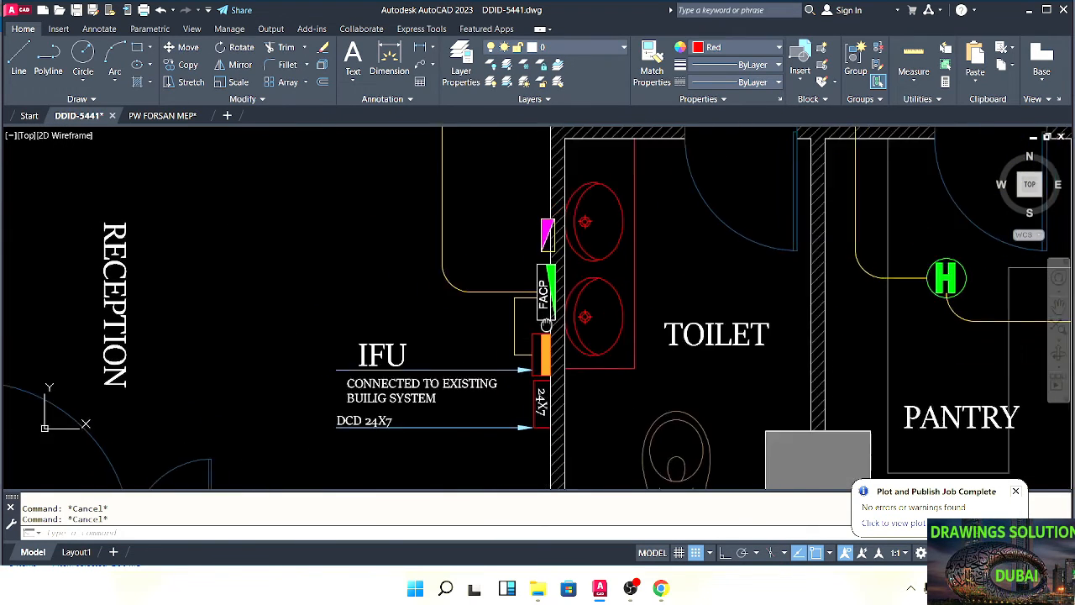
# Move the RECEPTION label slightly up and away from the outer wall, closer to the wiring at the FACP
pyautogui.scroll(3, 542, 346)
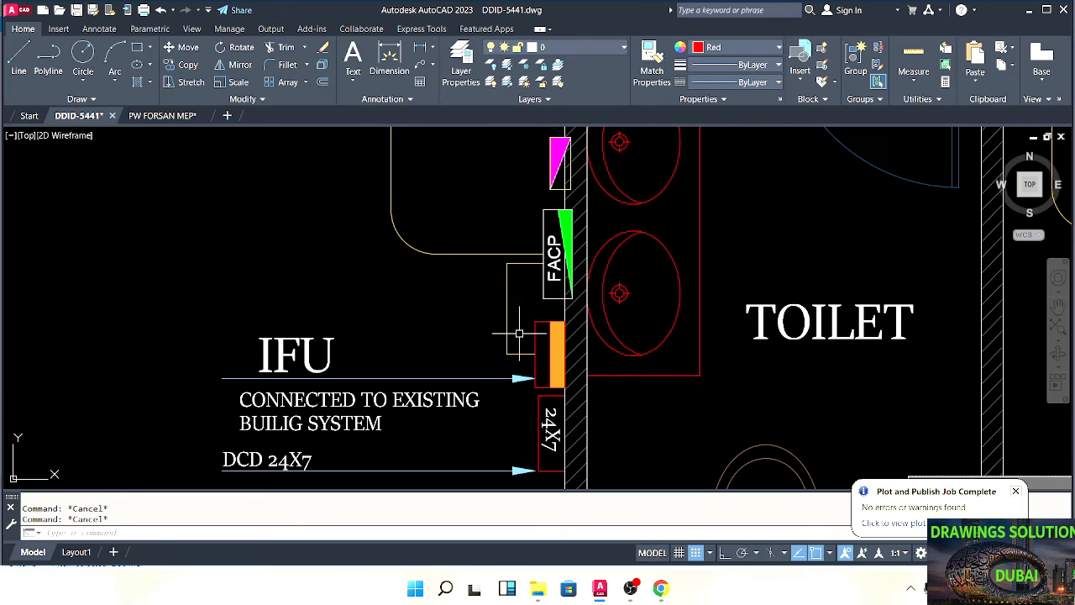
pyautogui.moveTo(552, 392); pyautogui.dragTo(545, 332, button='middle')
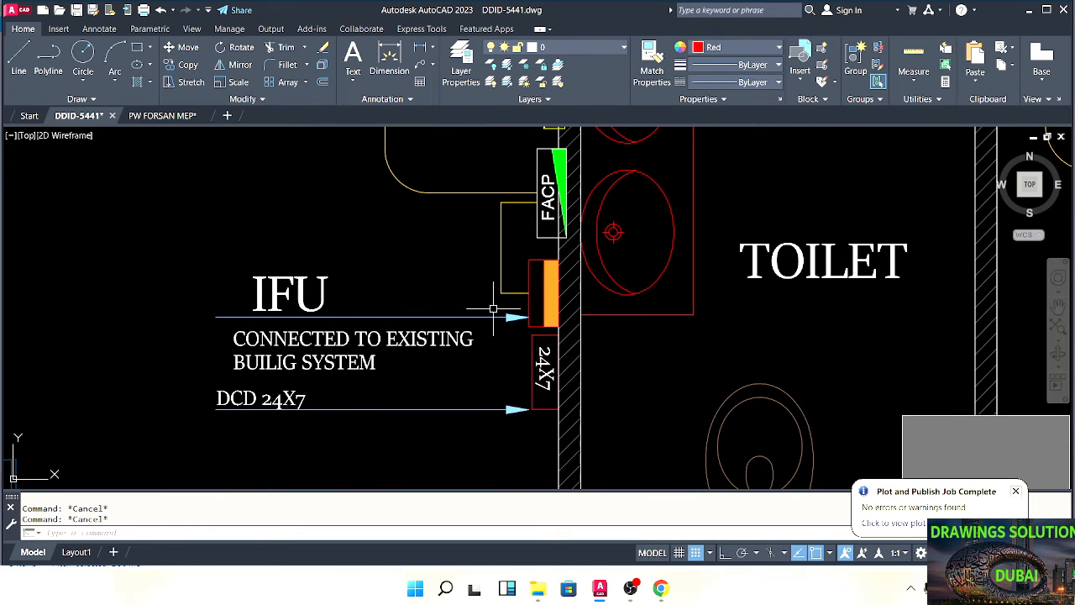
pyautogui.scroll(-4, 495, 307)
pyautogui.scroll(-3, 459, 277)
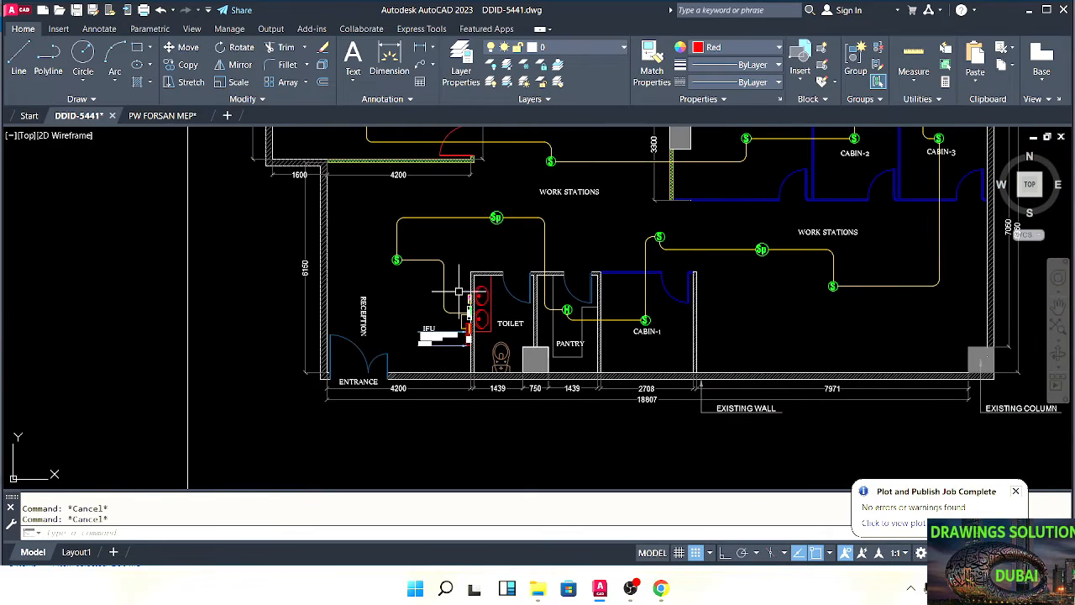
pyautogui.moveTo(482, 271)
pyautogui.mouseDown(button='middle')
pyautogui.moveTo(416, 387)
pyautogui.moveTo(382, 380)
pyautogui.moveTo(497, 311)
pyautogui.moveTo(502, 321)
pyautogui.moveTo(480, 317)
pyautogui.mouseUp(button='middle')
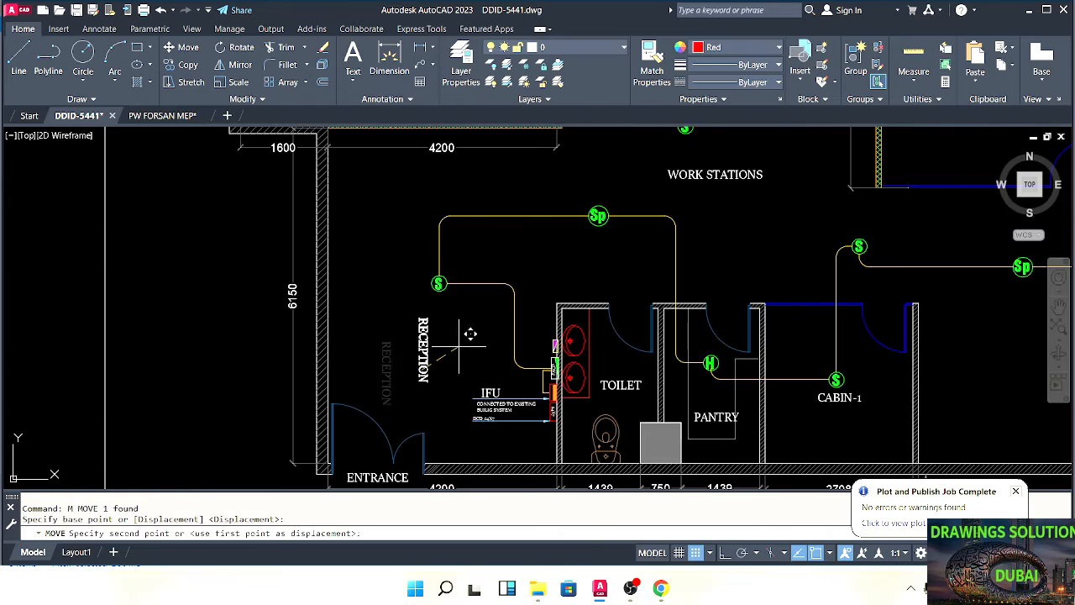
pyautogui.press('Escape')
pyautogui.press('Escape')
# Change the large drawing title below the floor plan to PROPOSED FIRE ALARM PLAN
pyautogui.scroll(-5, 504, 336)
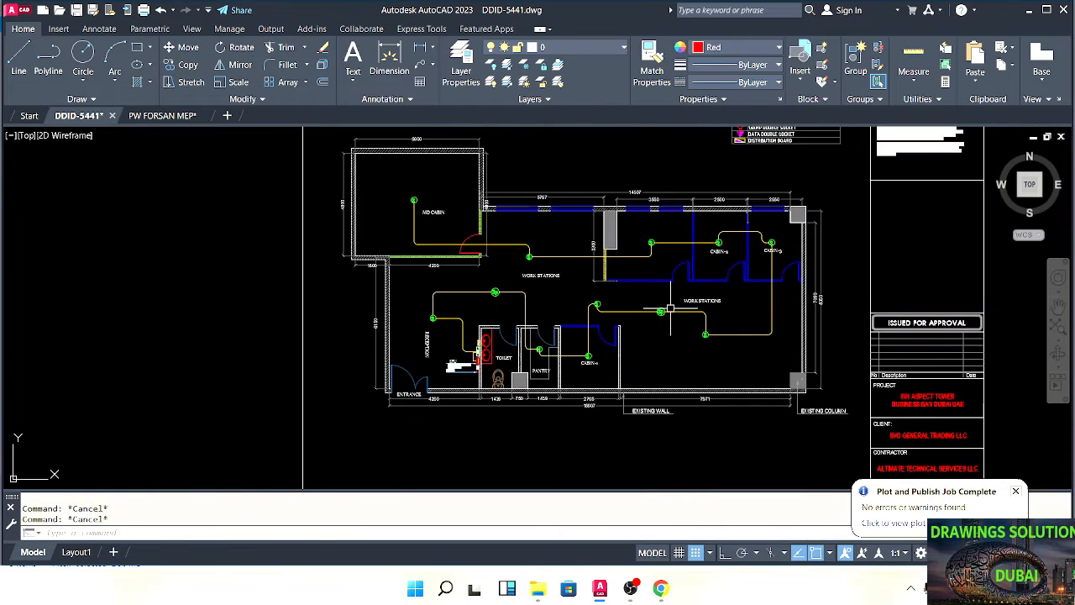
pyautogui.scroll(2, 606, 305)
pyautogui.moveTo(415, 273); pyautogui.dragTo(461, 324, button='middle')
pyautogui.moveTo(630, 353); pyautogui.dragTo(586, 346, button='middle')
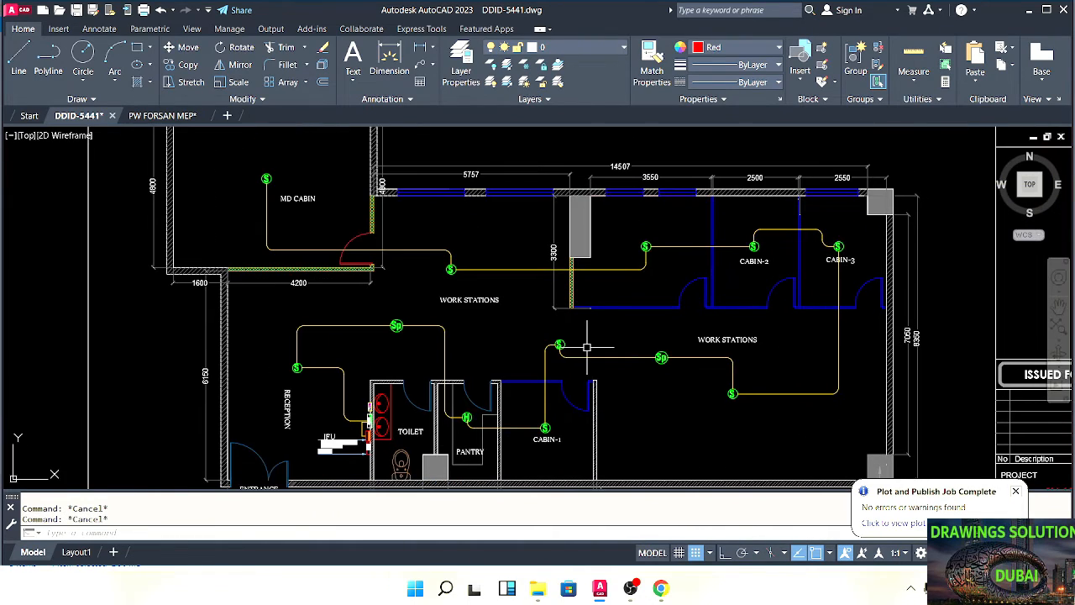
pyautogui.scroll(-2, 540, 342)
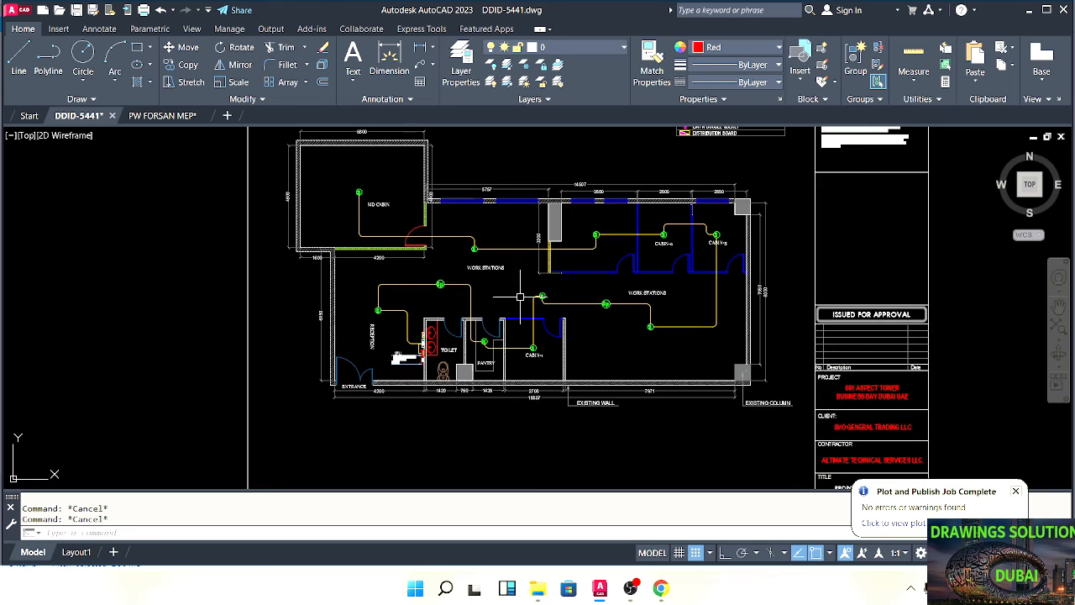
pyautogui.moveTo(540, 368); pyautogui.dragTo(540, 302, button='middle')
pyautogui.scroll(2, 564, 396)
pyautogui.moveTo(542, 400)
pyautogui.mouseDown(button='middle')
pyautogui.moveTo(513, 350)
pyautogui.moveTo(509, 306)
pyautogui.mouseUp(button='middle')
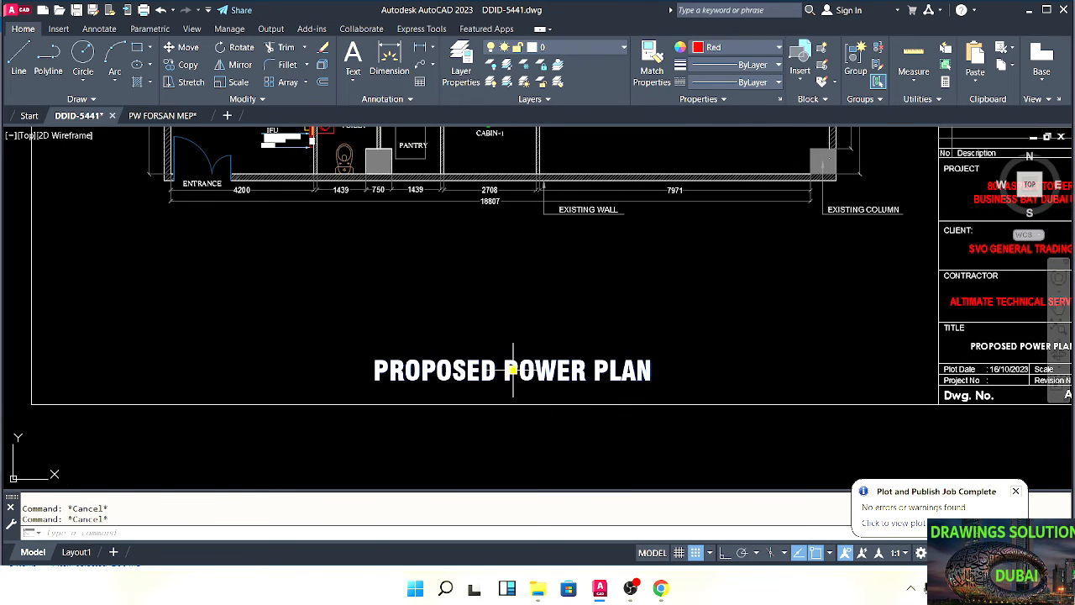
pyautogui.doubleClick(511, 370)
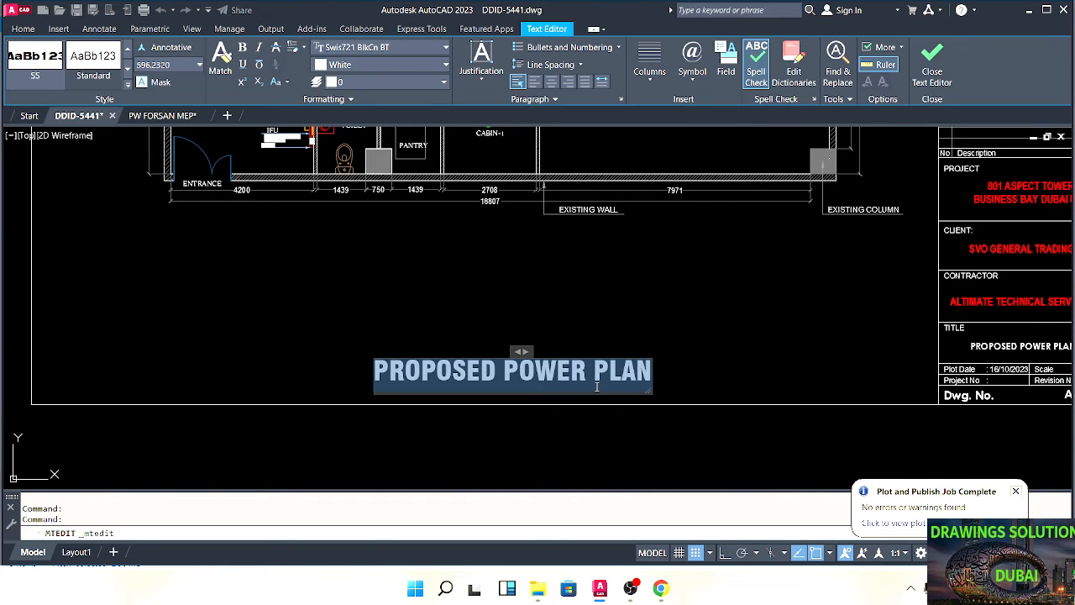
pyautogui.write('PROPOSED FIRE')
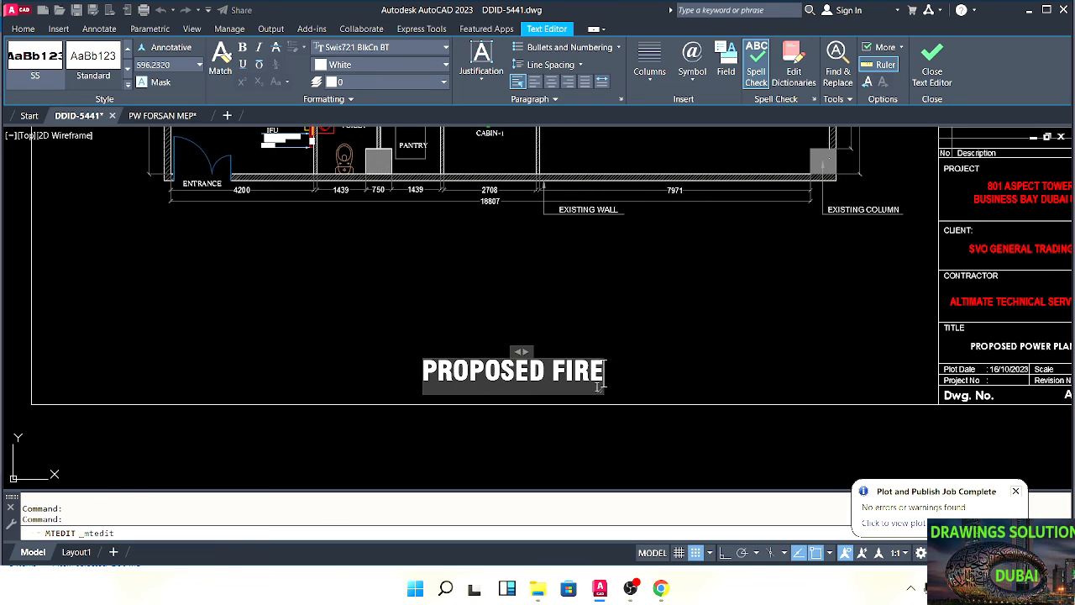
pyautogui.write(' ALARM PLAN')
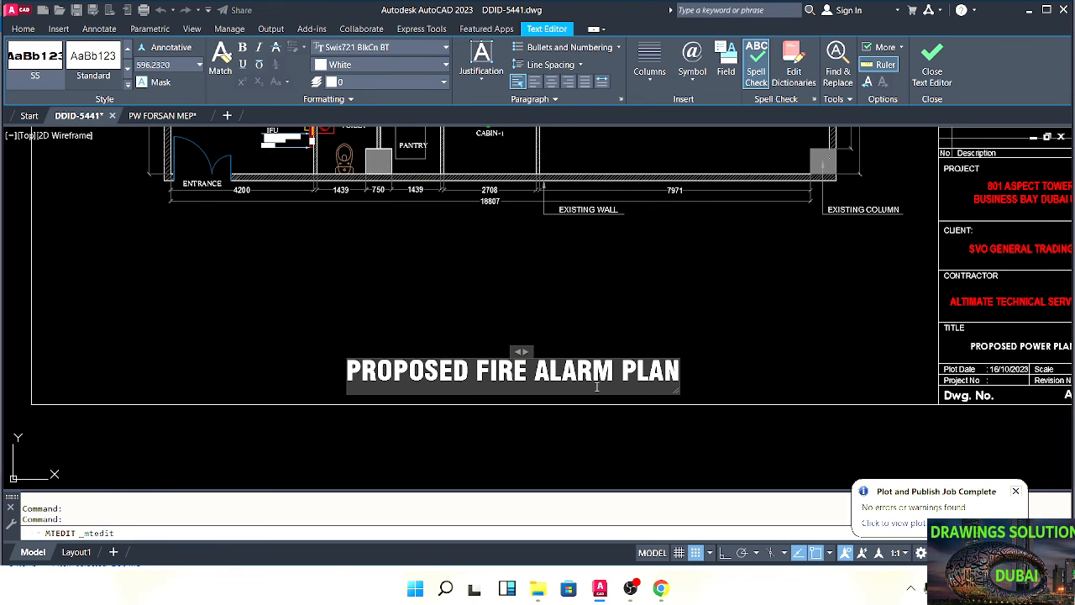
pyautogui.click(662, 294)
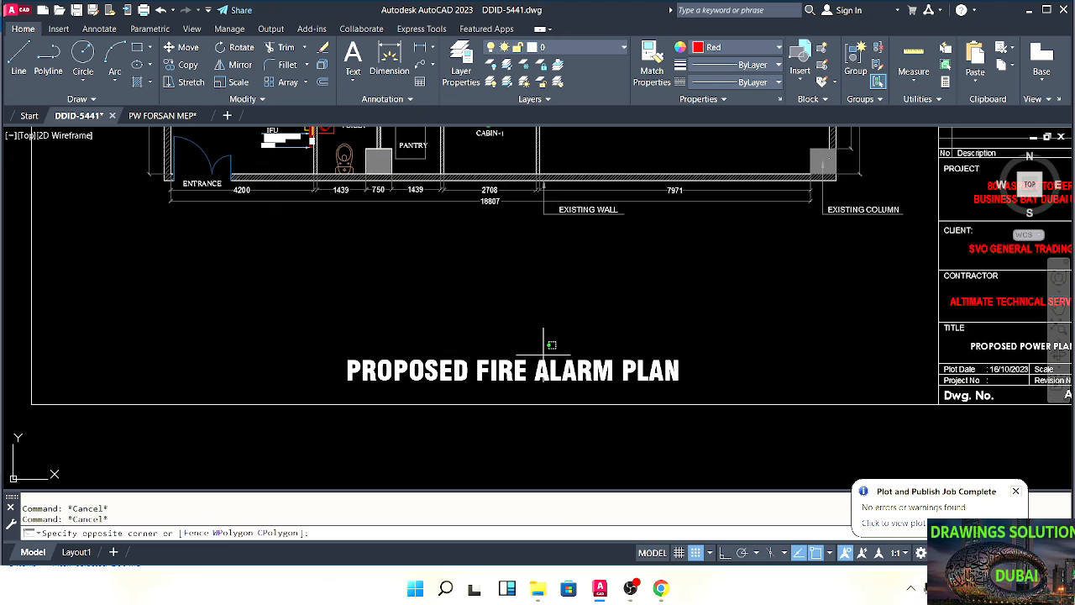
pyautogui.press('Escape')
# Copy the drawing title's text and replace the TITLE entry in the title block with PROPOSED FIRE ALARM PLAN
pyautogui.doubleClick(506, 371)
pyautogui.hotkey('ctrl', 'c')
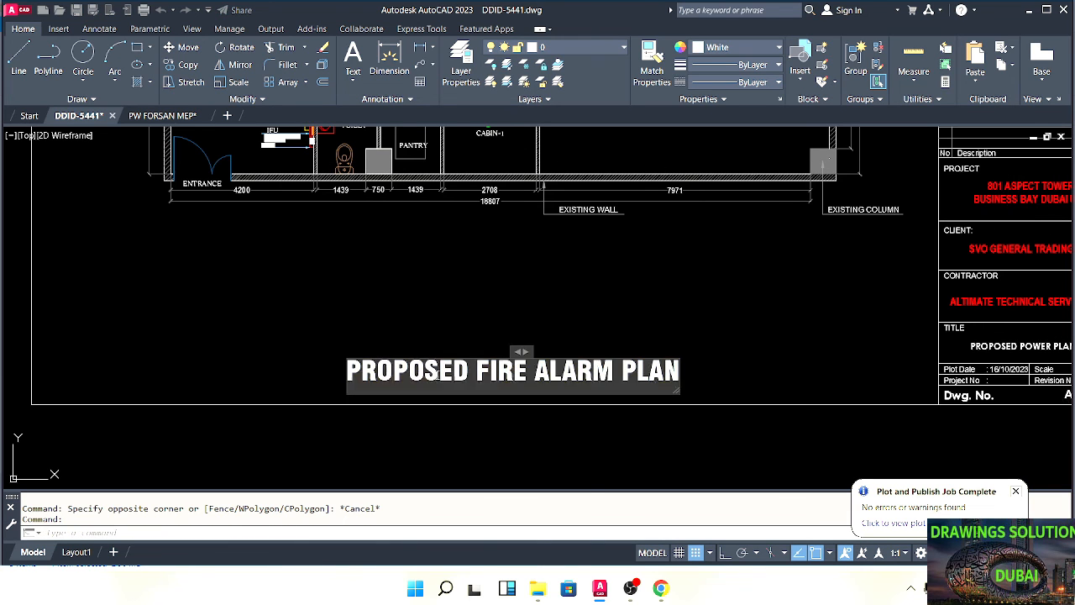
pyautogui.click(648, 439)
pyautogui.moveTo(1024, 341); pyautogui.dragTo(708, 336, button='middle')
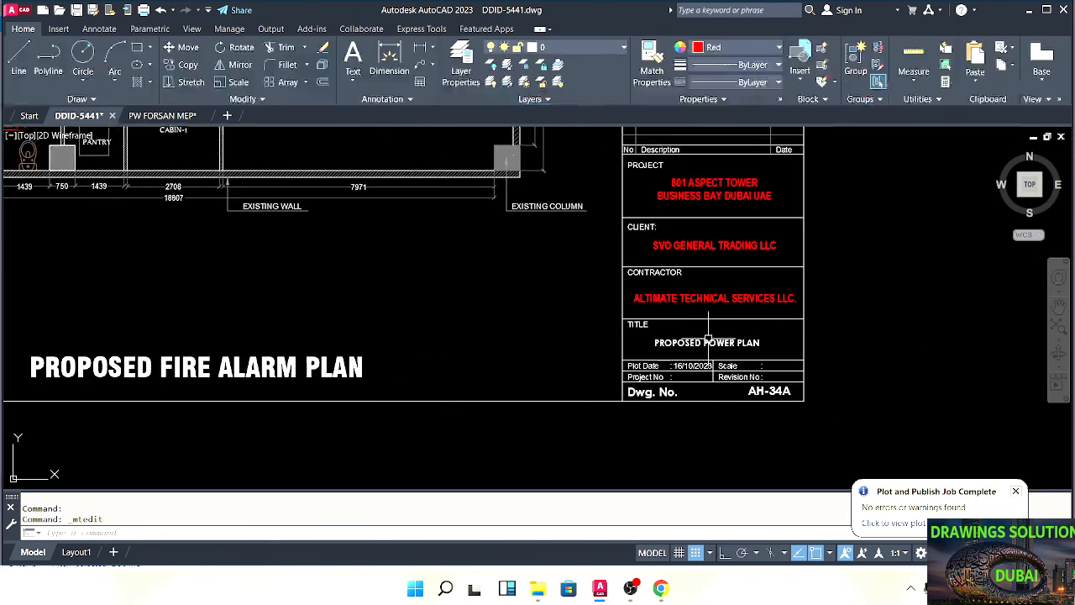
pyautogui.scroll(2, 701, 332)
pyautogui.doubleClick(723, 345)
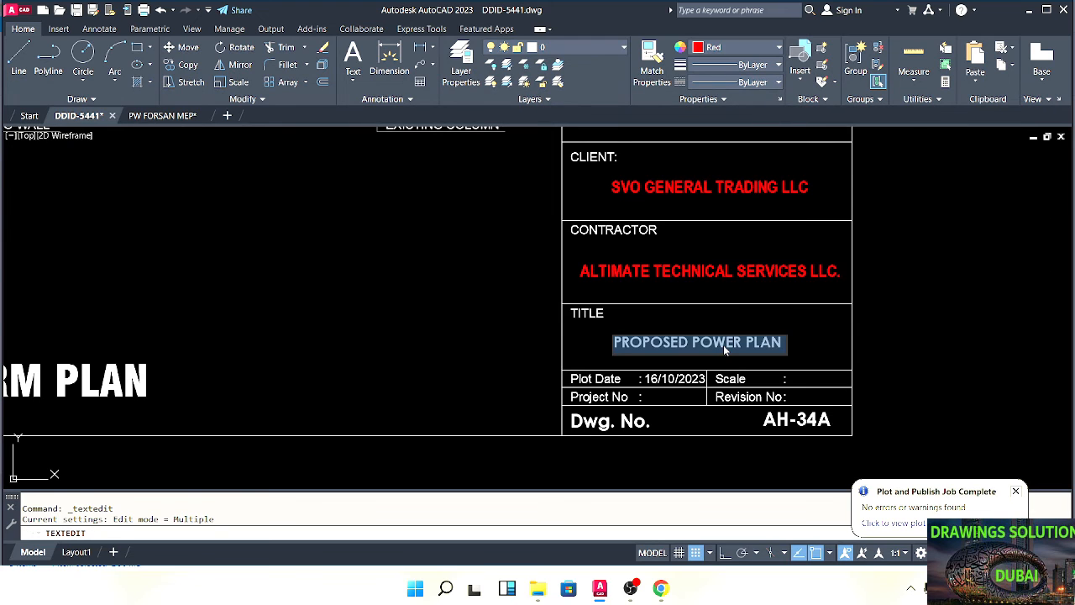
pyautogui.hotkey('ctrl', 'v')
pyautogui.click(959, 374)
pyautogui.press('Escape')
pyautogui.press('Escape')
pyautogui.scroll(-4, 643, 367)
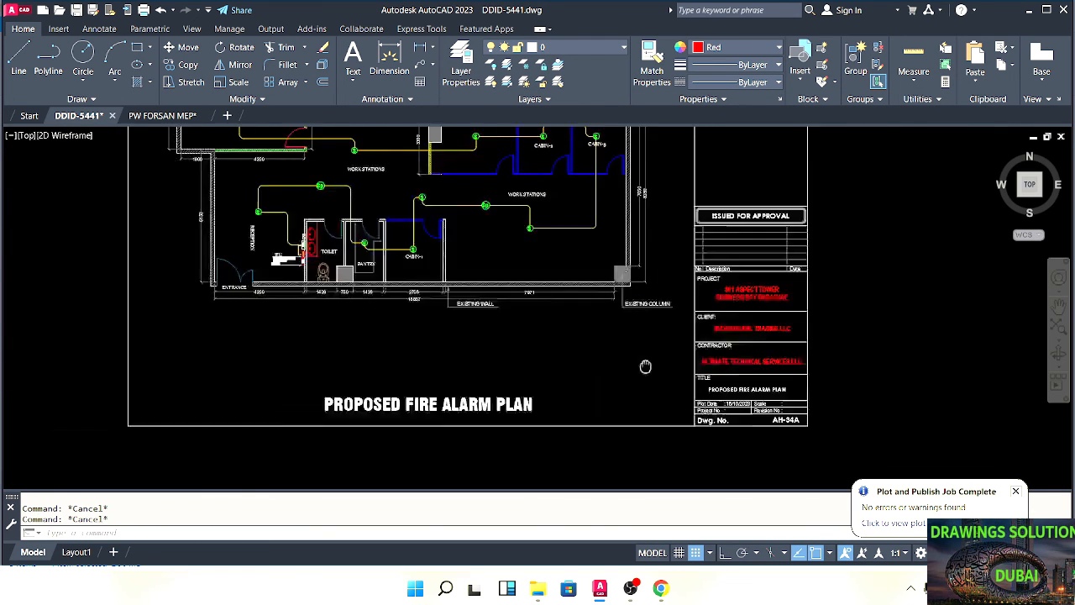